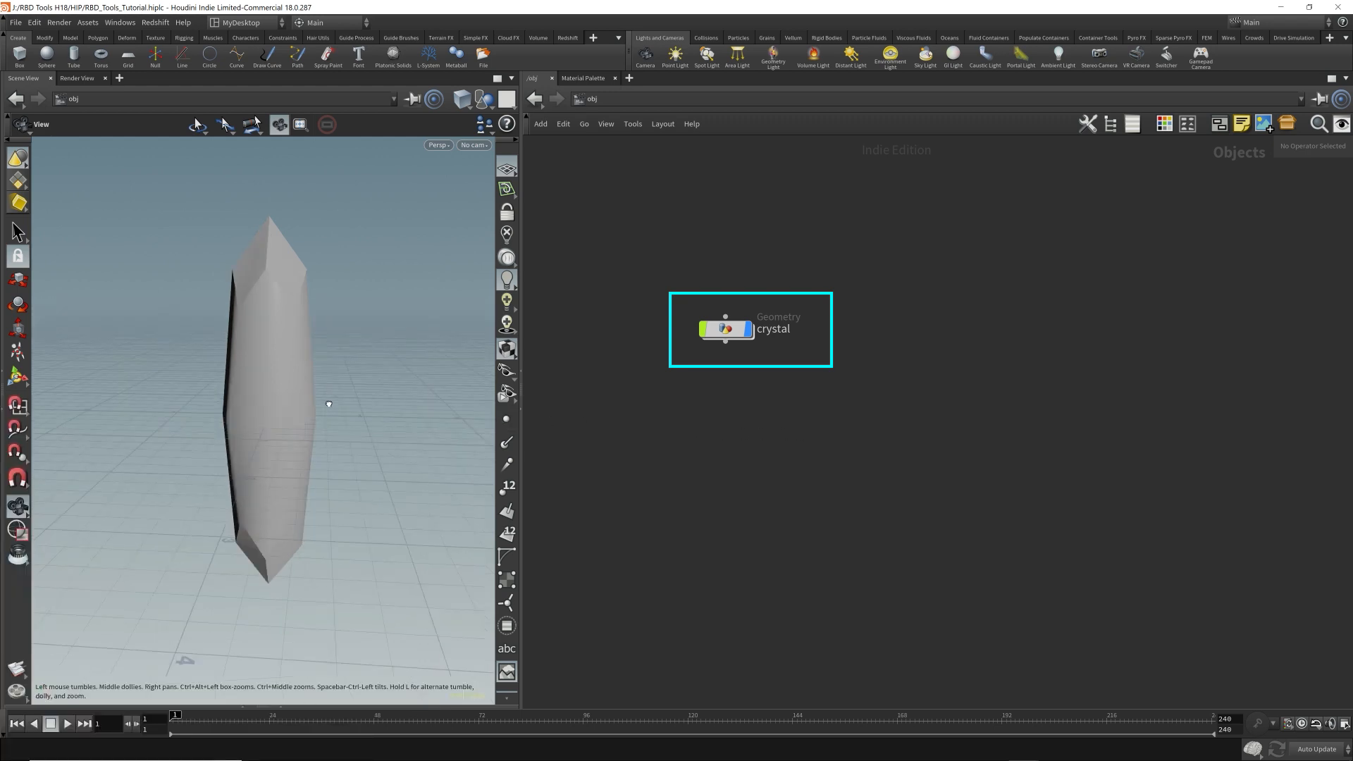
- Add a new Geometry object below the crystal object in the object network
left_click_drag(329, 404, 371, 359)
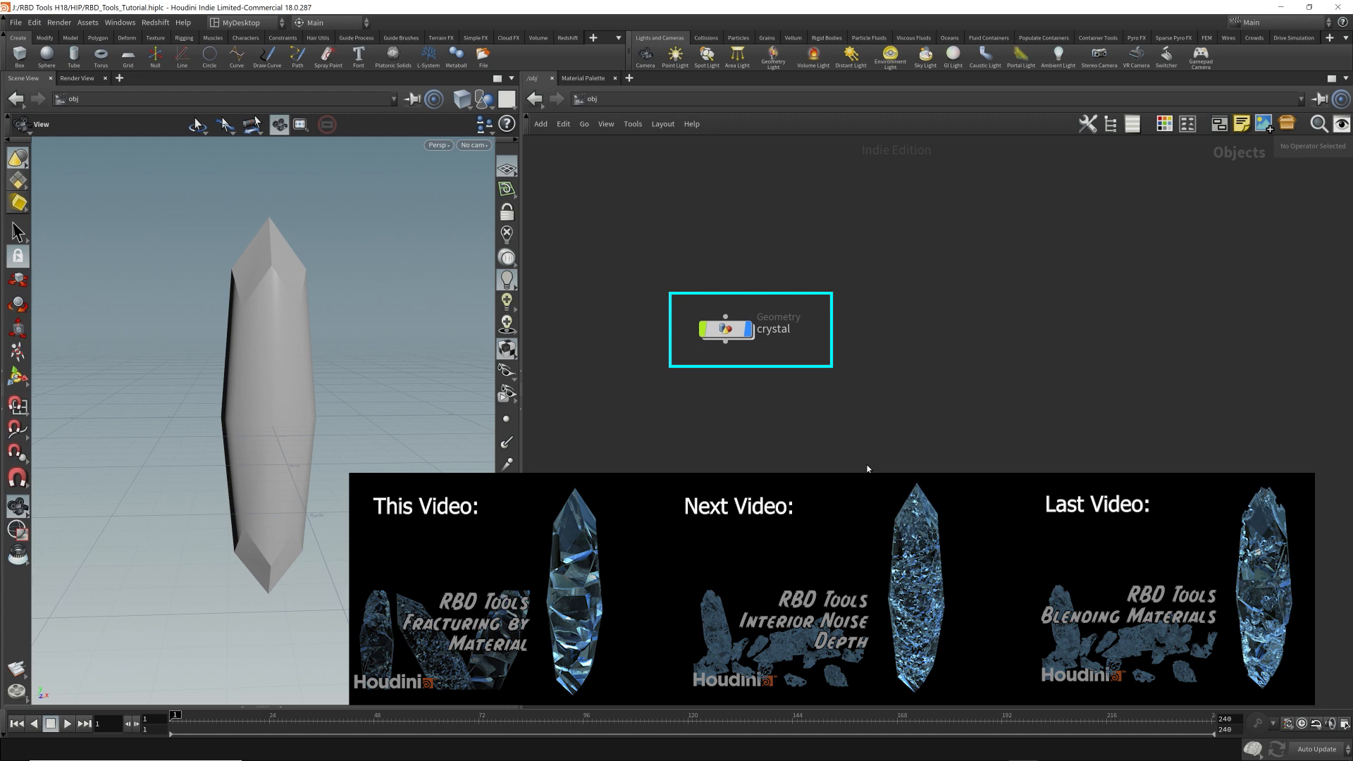
key("Tab")
type("geo")
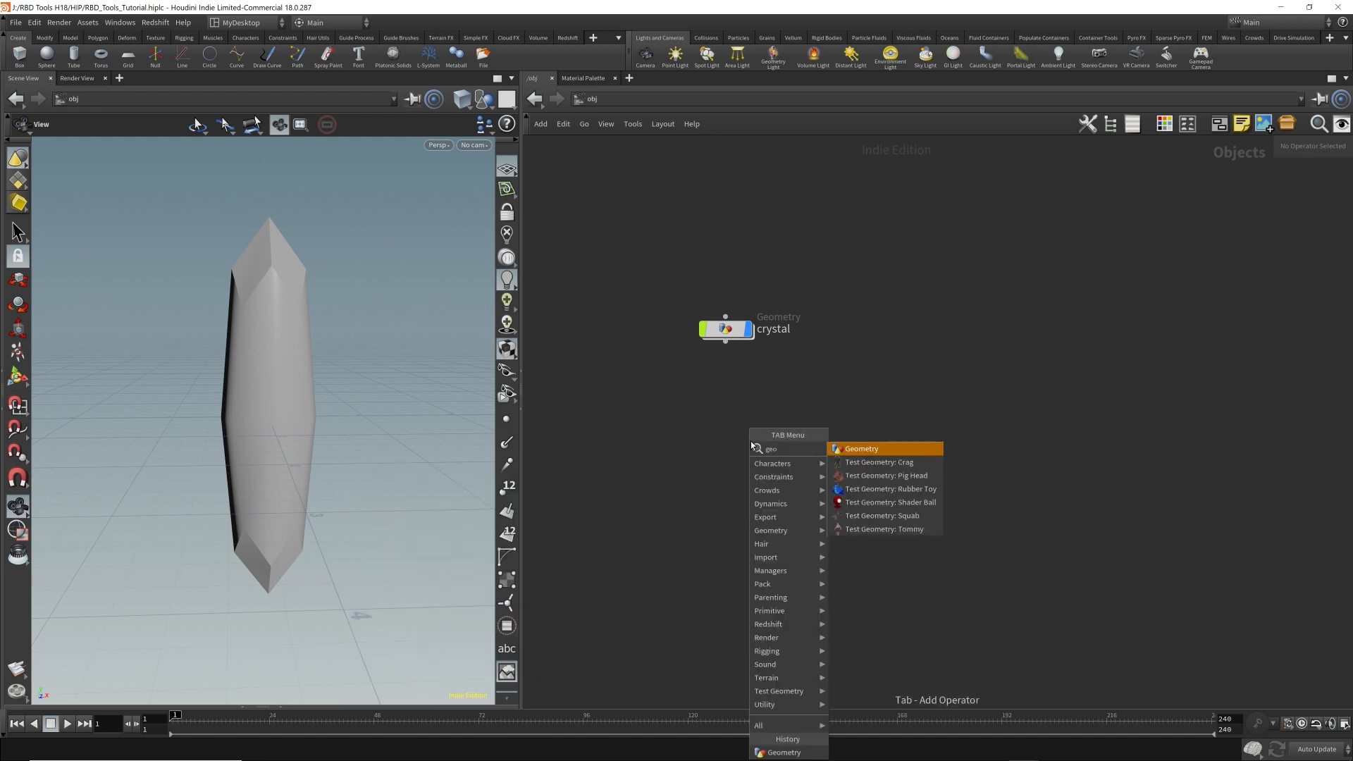
key("Return")
left_click(726, 407)
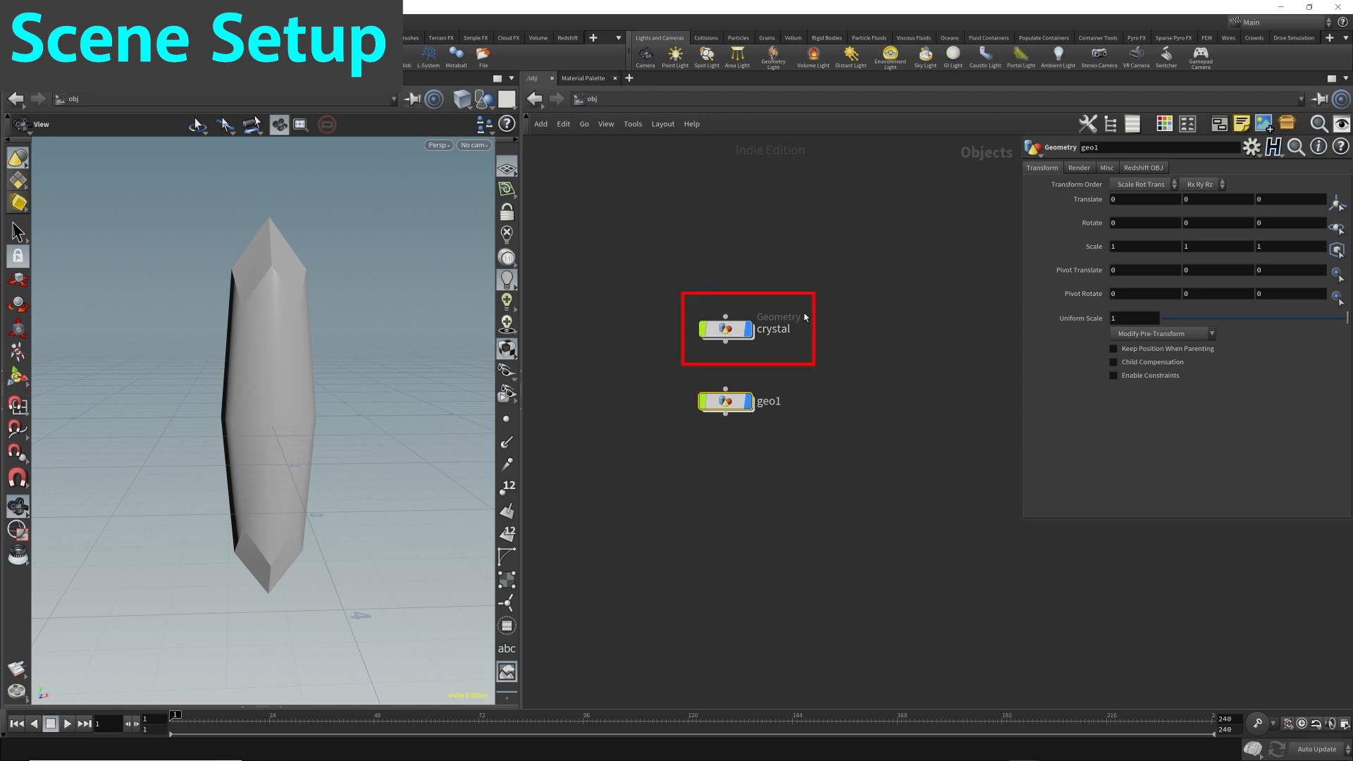
- Hide the crystal object and rename the new geometry object fractured_crystal
left_click(749, 331)
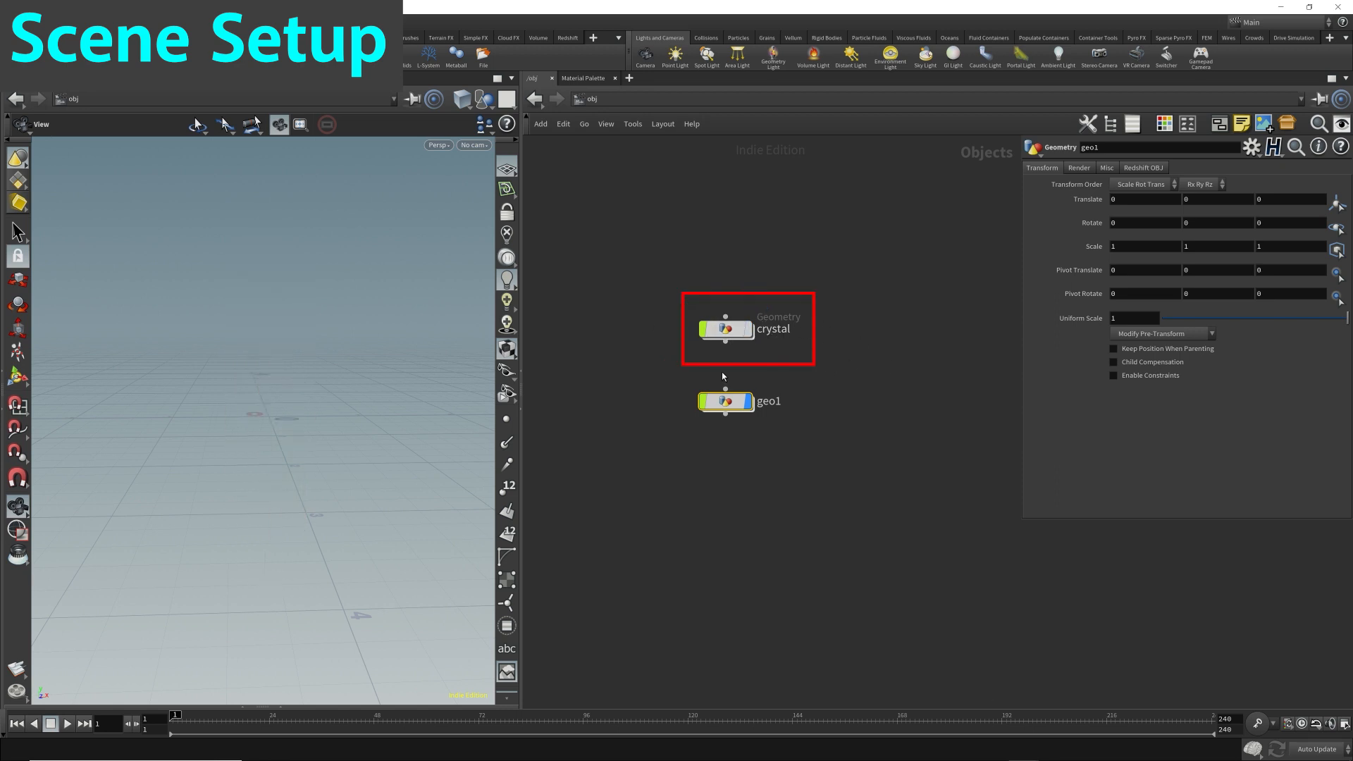
double_click(769, 400)
type("fractured_crystal")
key("Return")
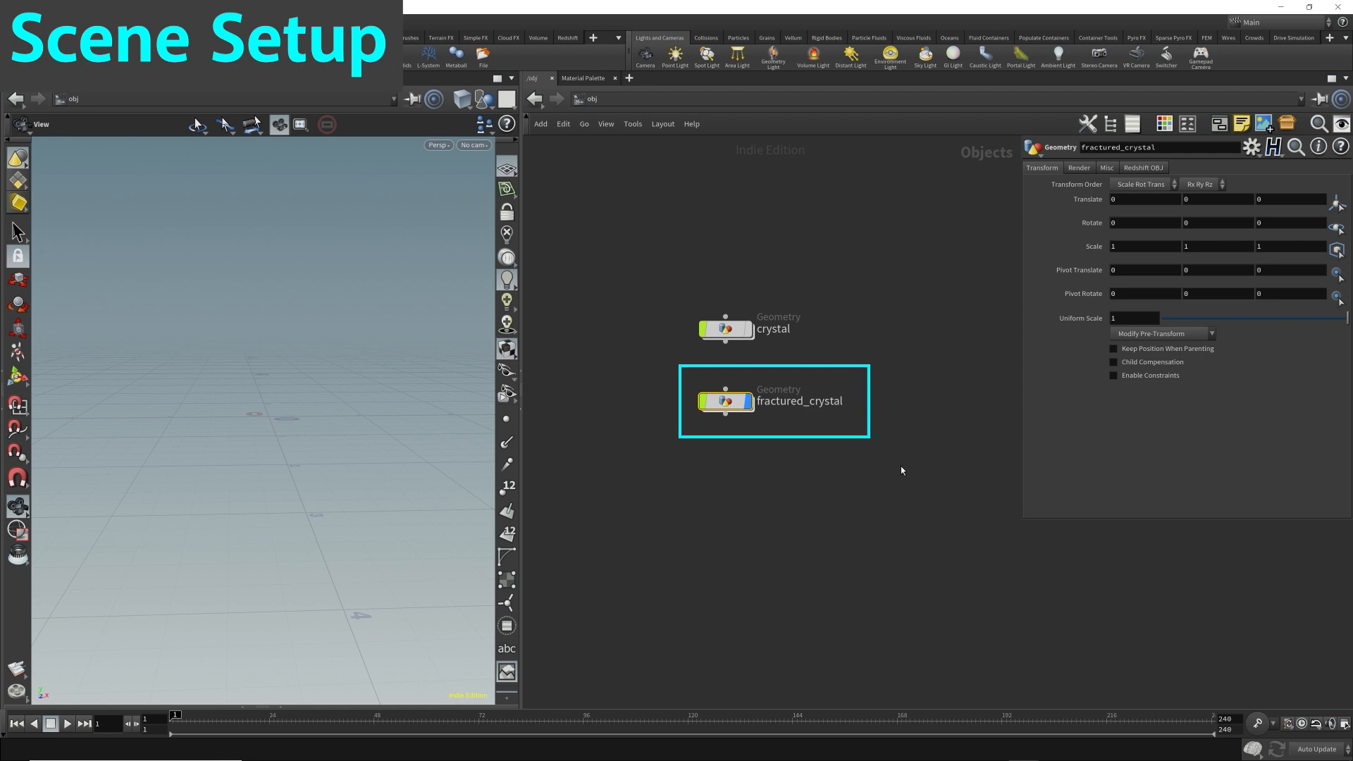
- Add an Object Merge node inside the fractured_crystal object
double_click(726, 402)
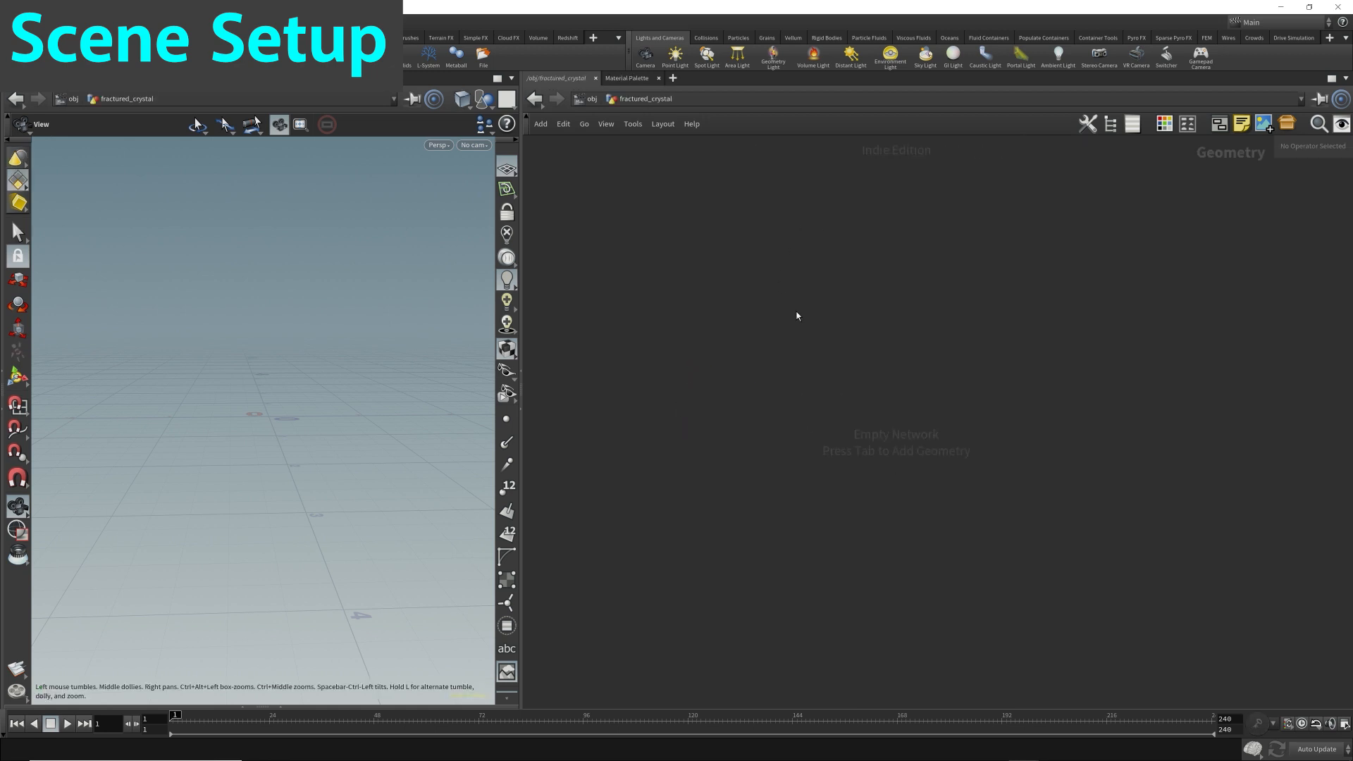
key("Tab")
type("obj")
key("Return")
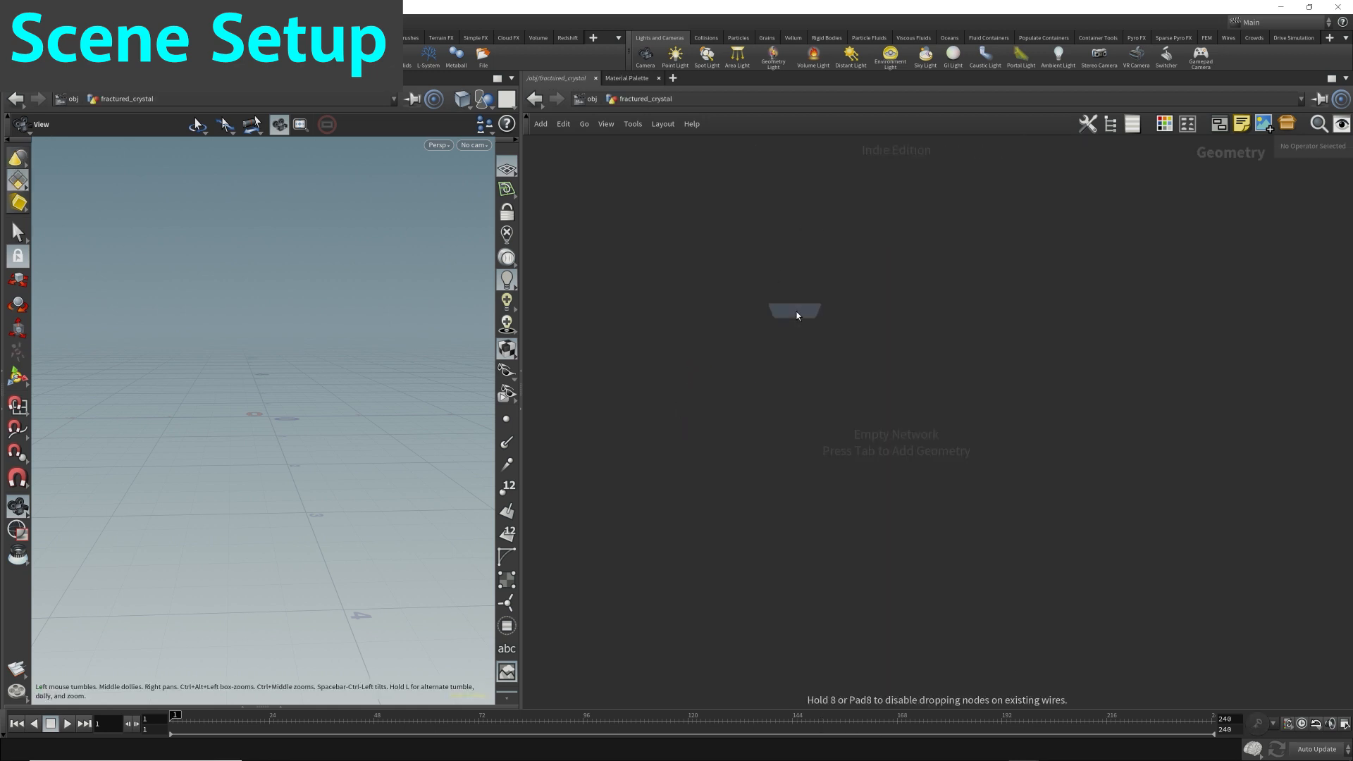
left_click(774, 328)
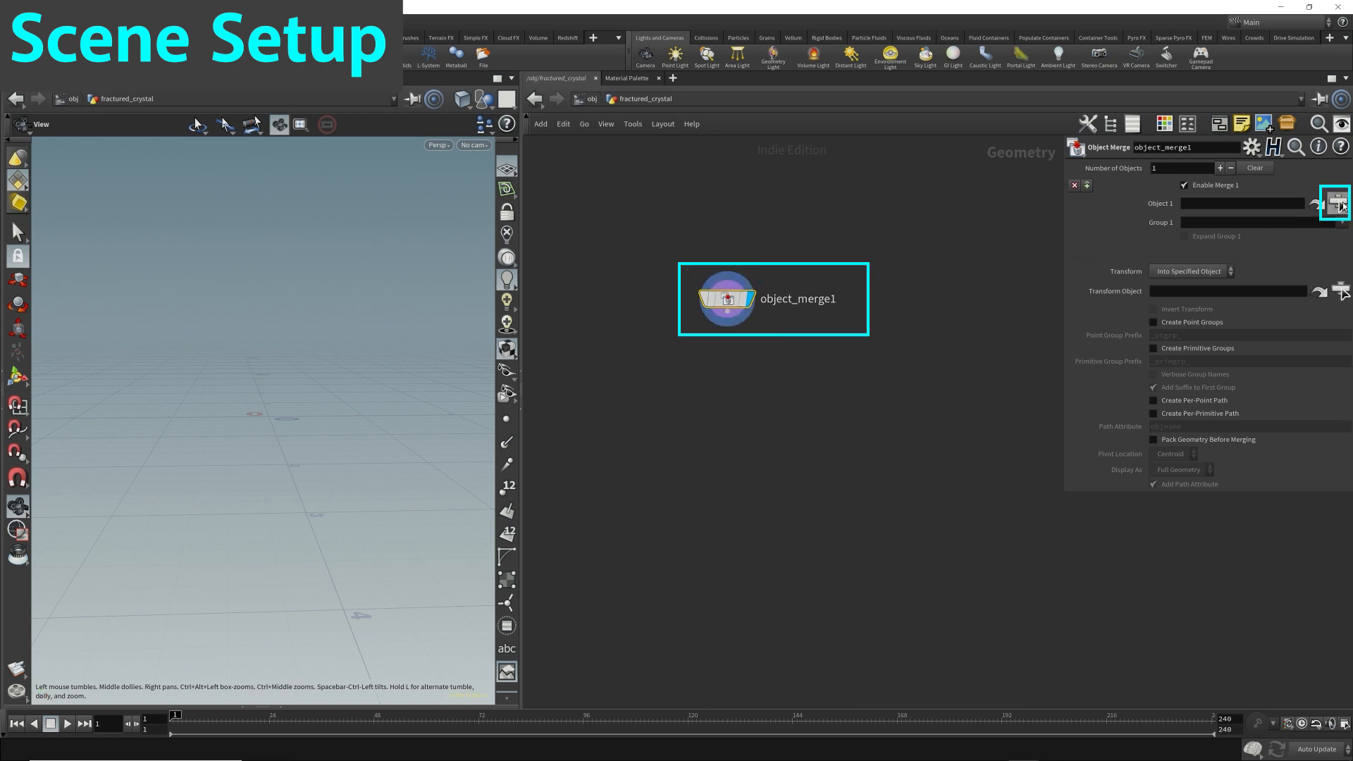
- Set the Object Merge's Object 1 to /obj/crystal/OUT_Shape and its Transform to Into This Object
left_click(1335, 203)
left_click(1220, 132)
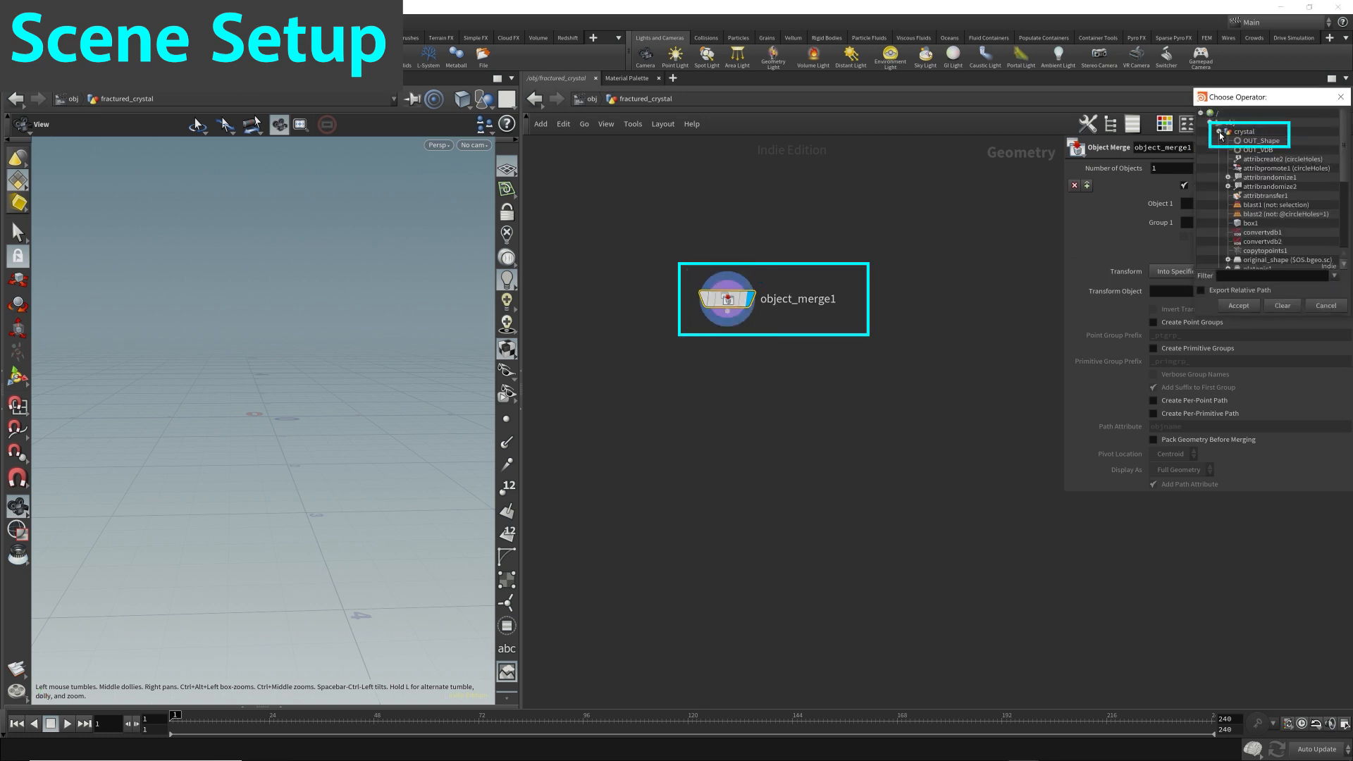
left_click(1259, 141)
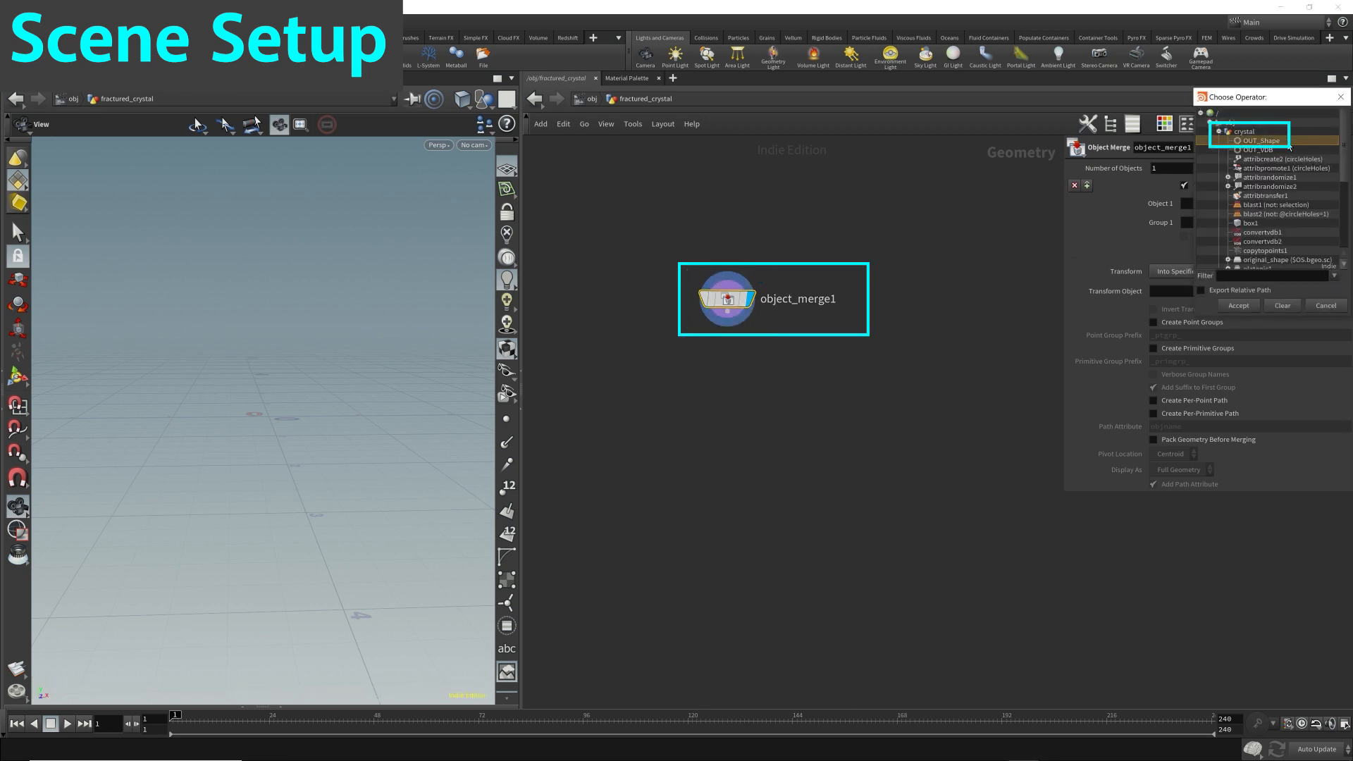
left_click(1246, 310)
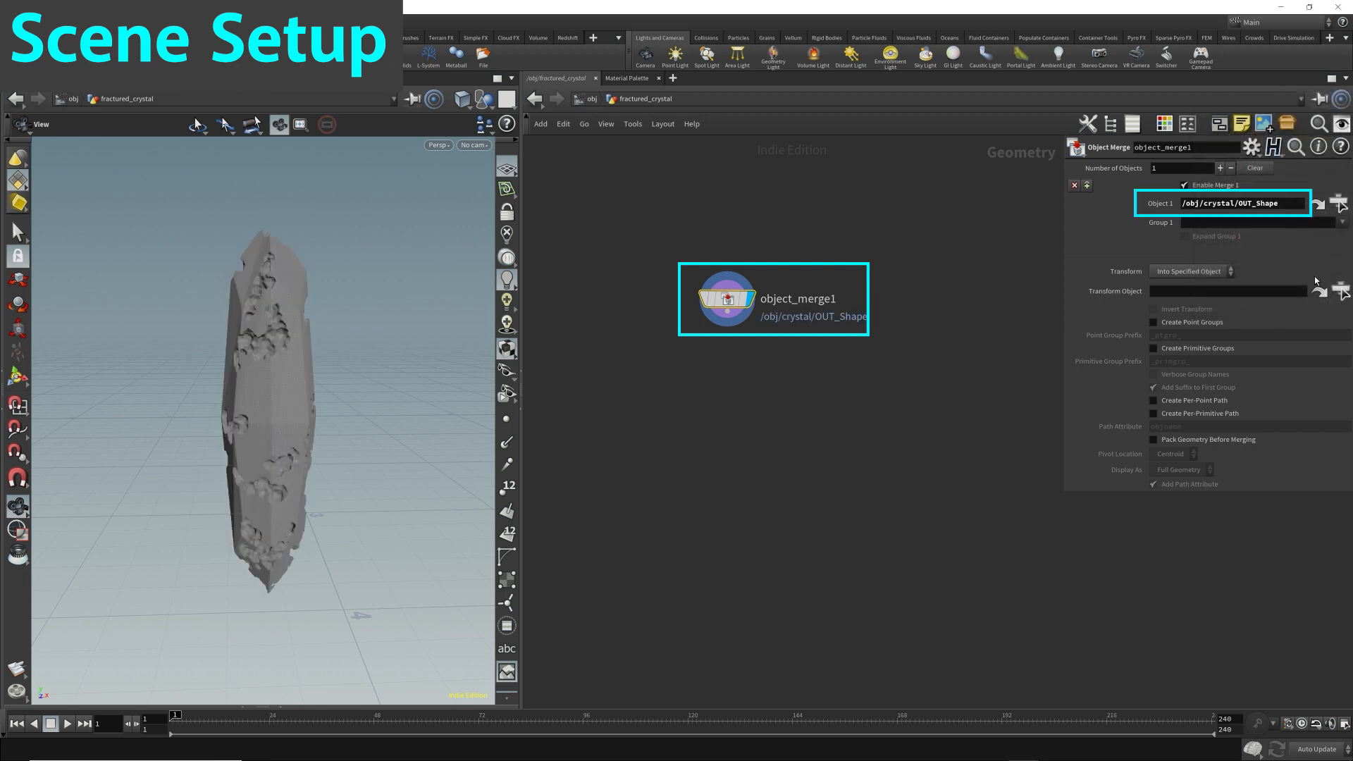
left_click(1201, 272)
left_click(1180, 297)
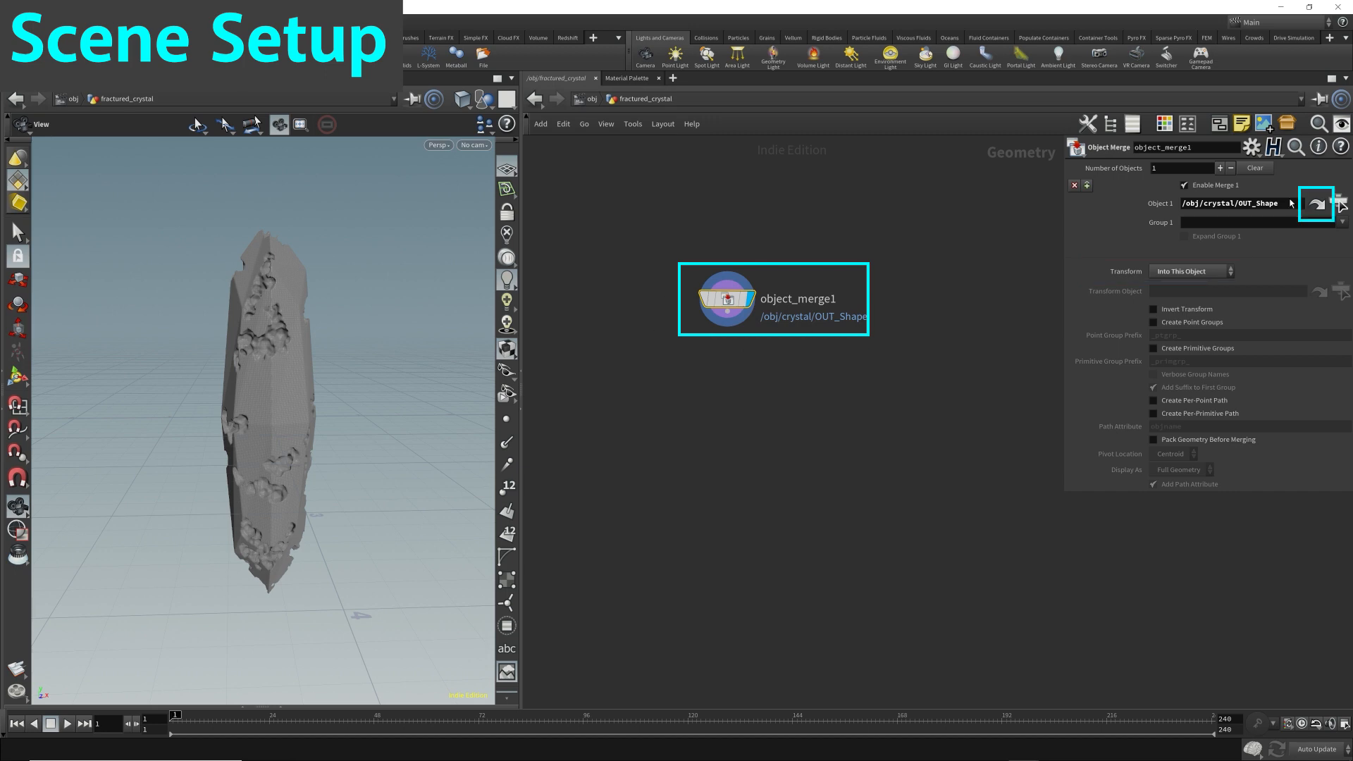
- In the referenced crystal network, branch a Null off the last General Shape node and name it OUT_Simple_Shape
left_click(1312, 210)
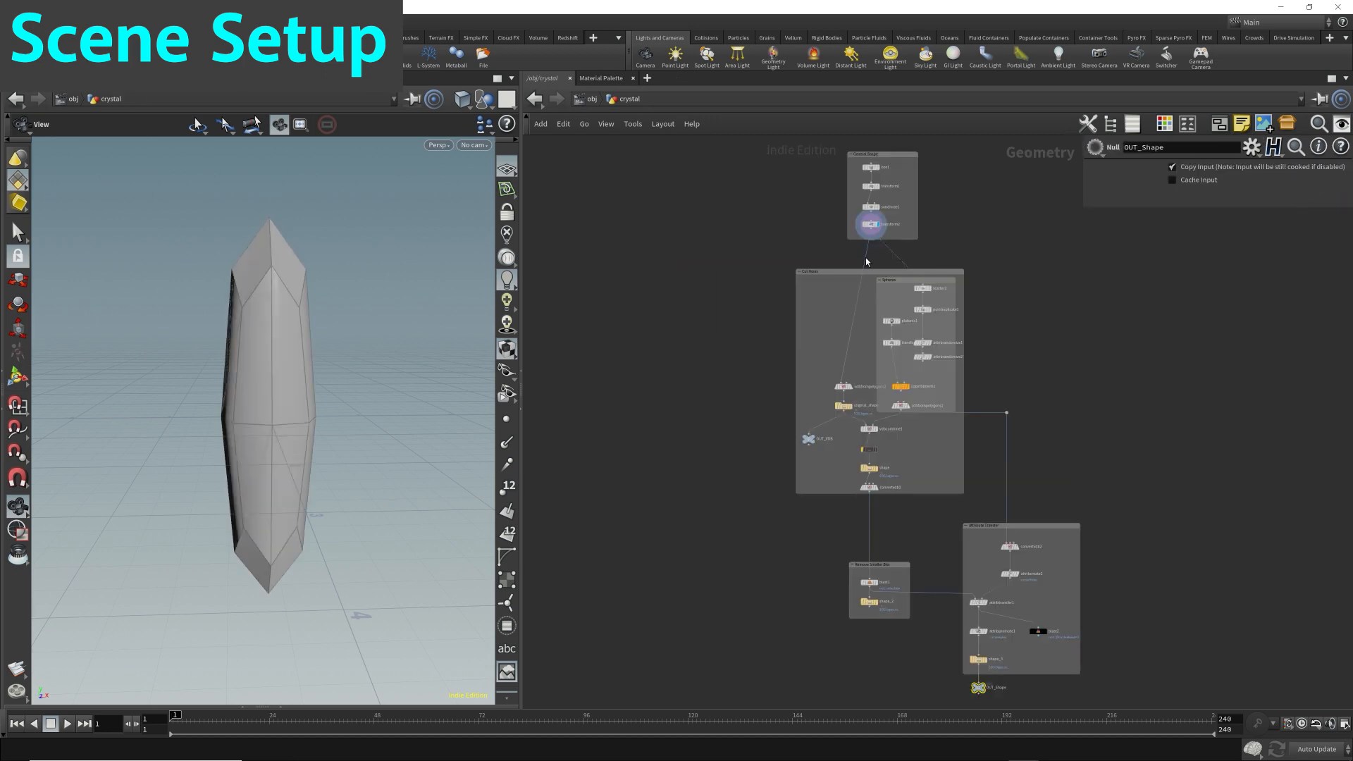
left_click(871, 230)
double_click(728, 246)
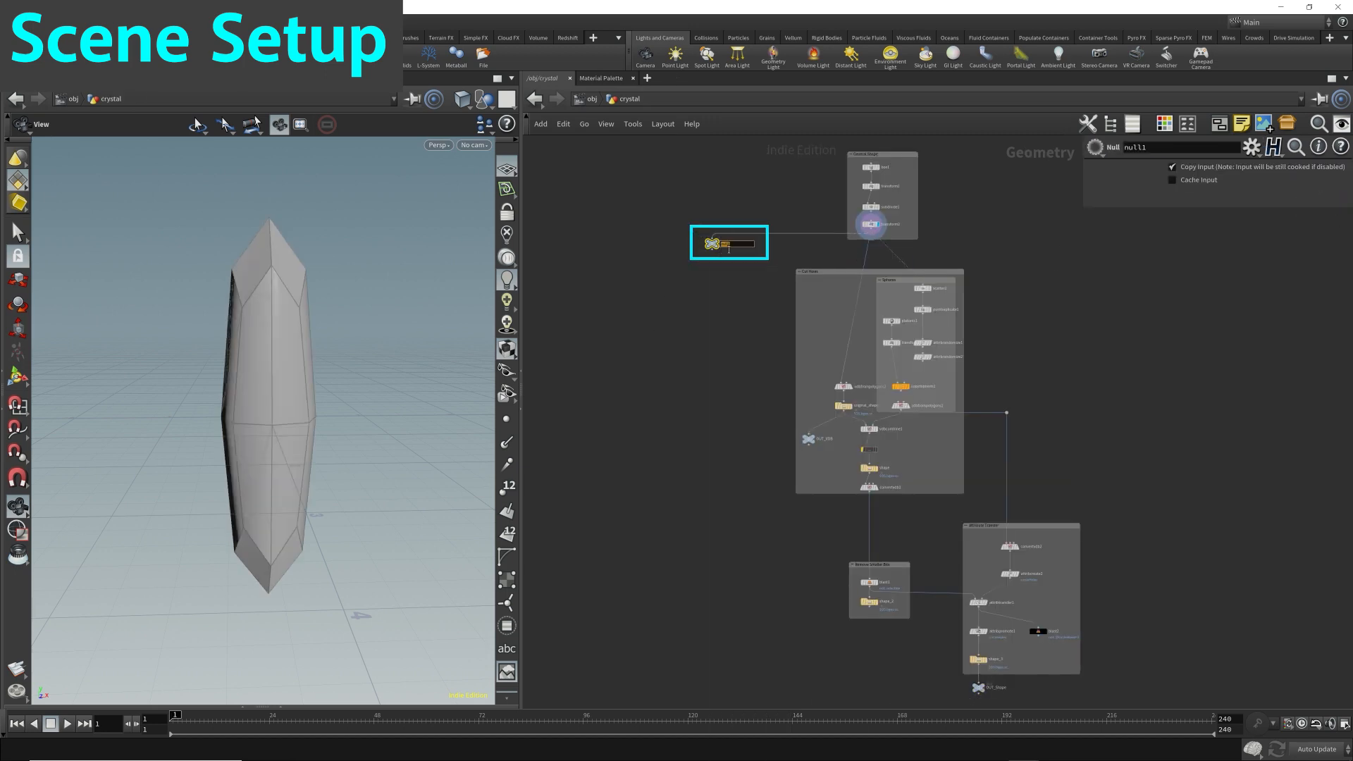
type("OUT_Simple_Shape")
key("Return")
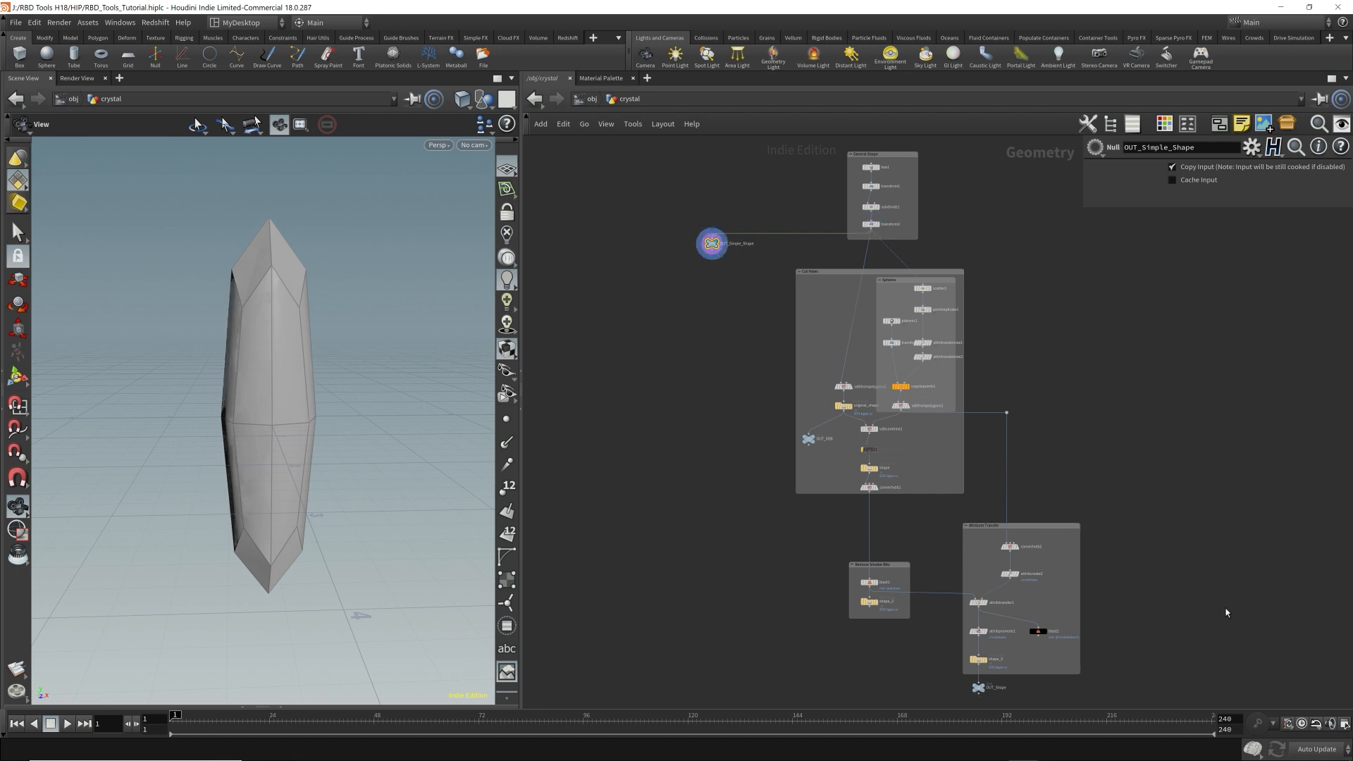
- Display the OUT_Shape null's geometry at the end of the crystal network
middle_click_drag(1225, 613, 1123, 489)
left_click(880, 567)
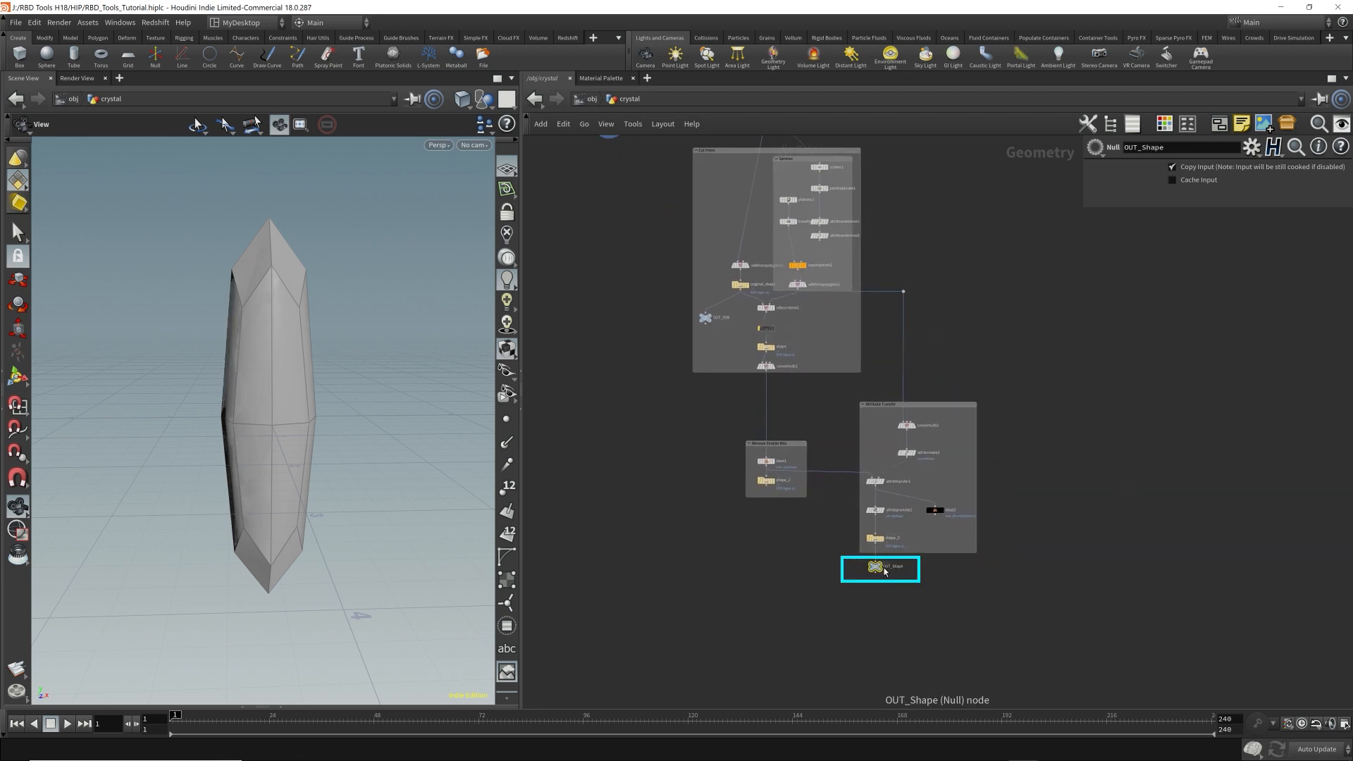
left_click(884, 570)
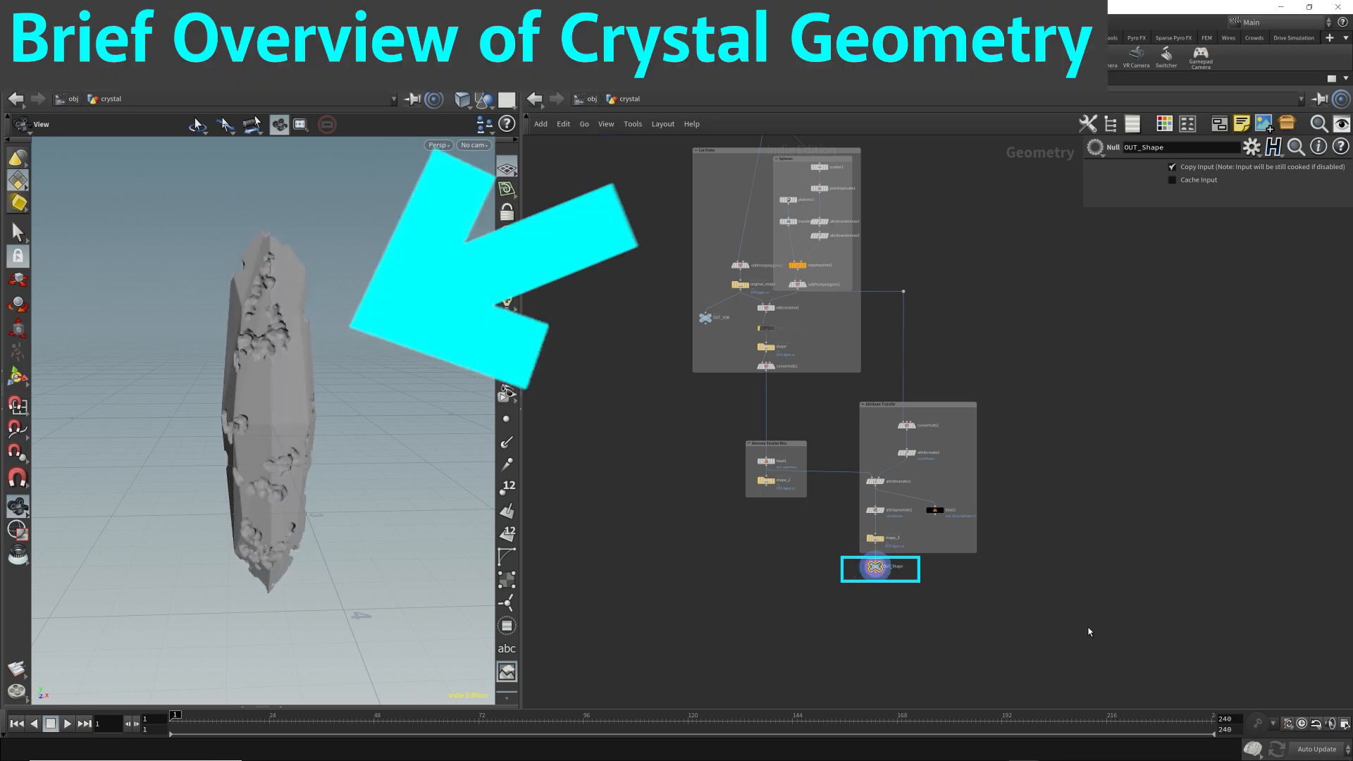
- Display the copytopoints1 node in the Spheres group and examine the scattered spheres around the crystal
middle_click_drag(946, 245, 944, 304)
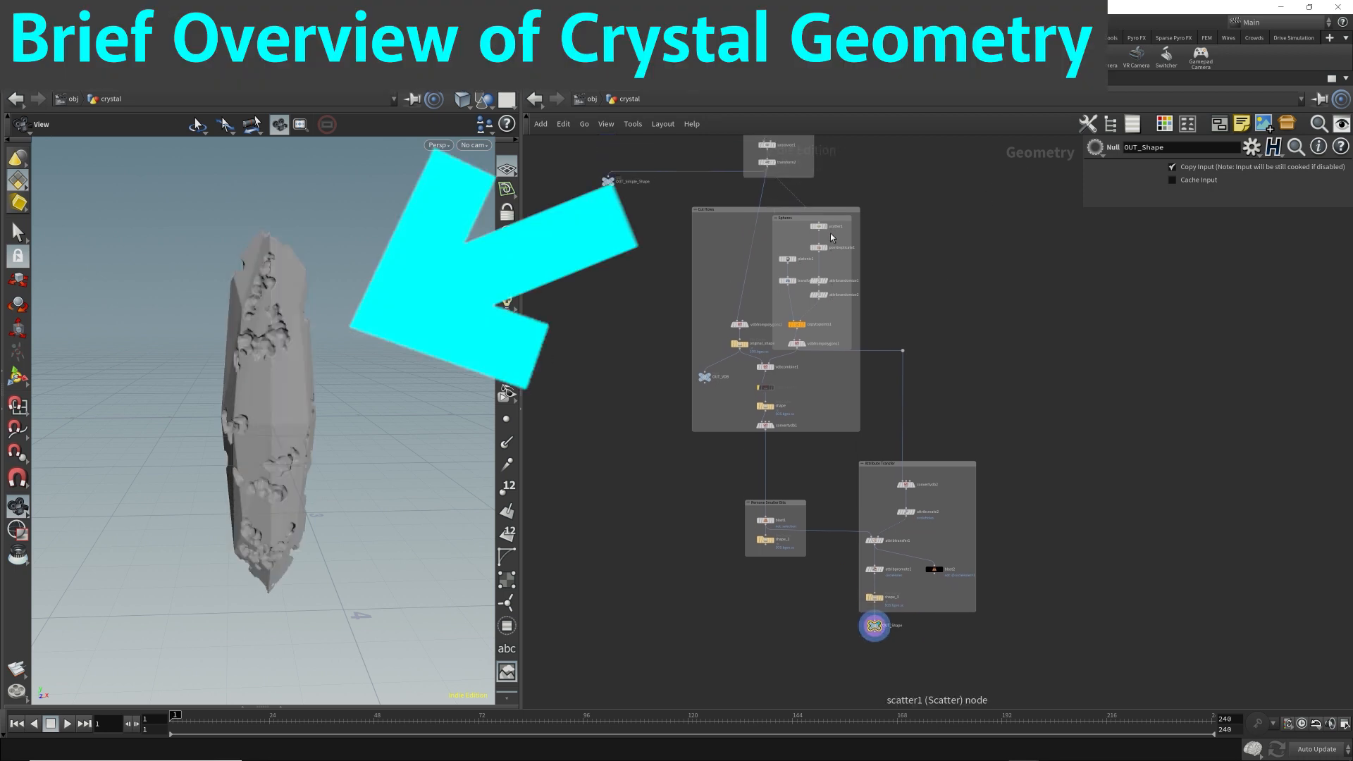
scroll(833, 253, "up", 5)
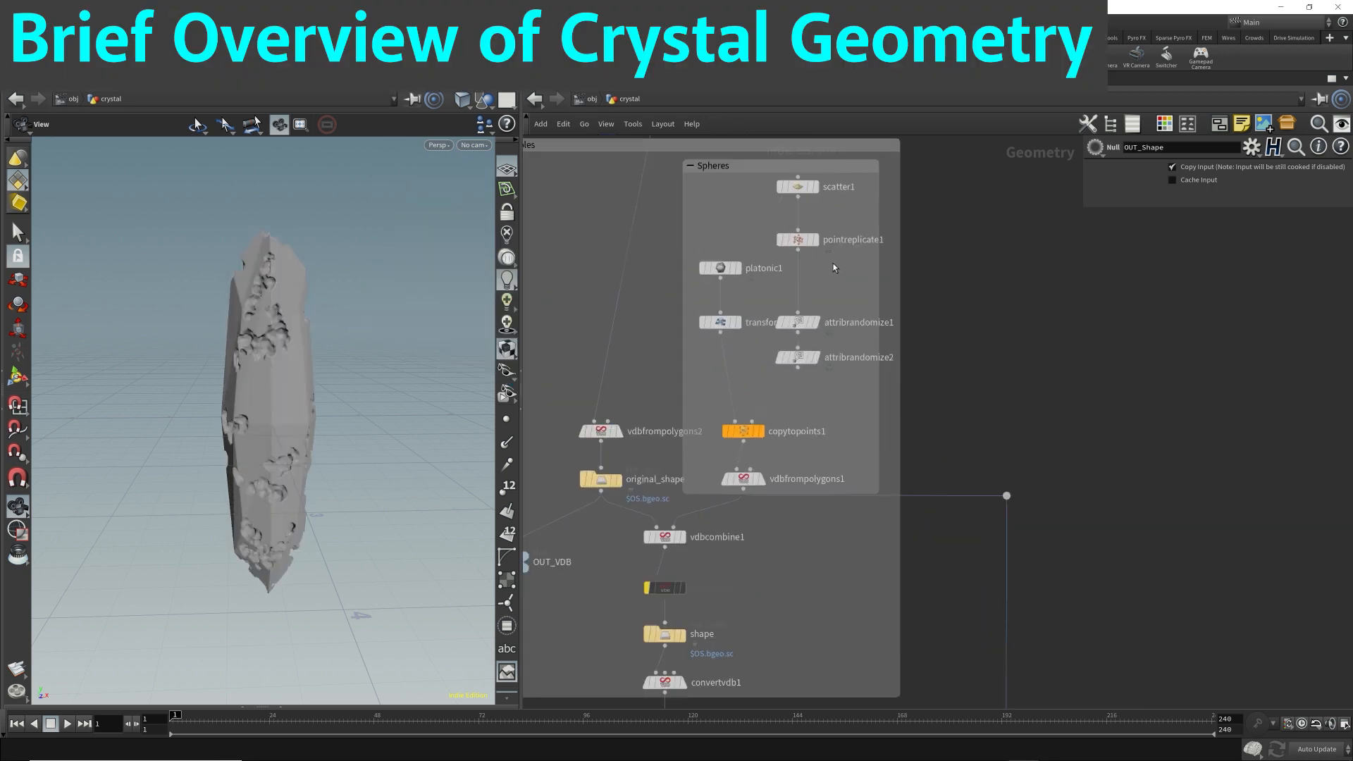
left_click(763, 432)
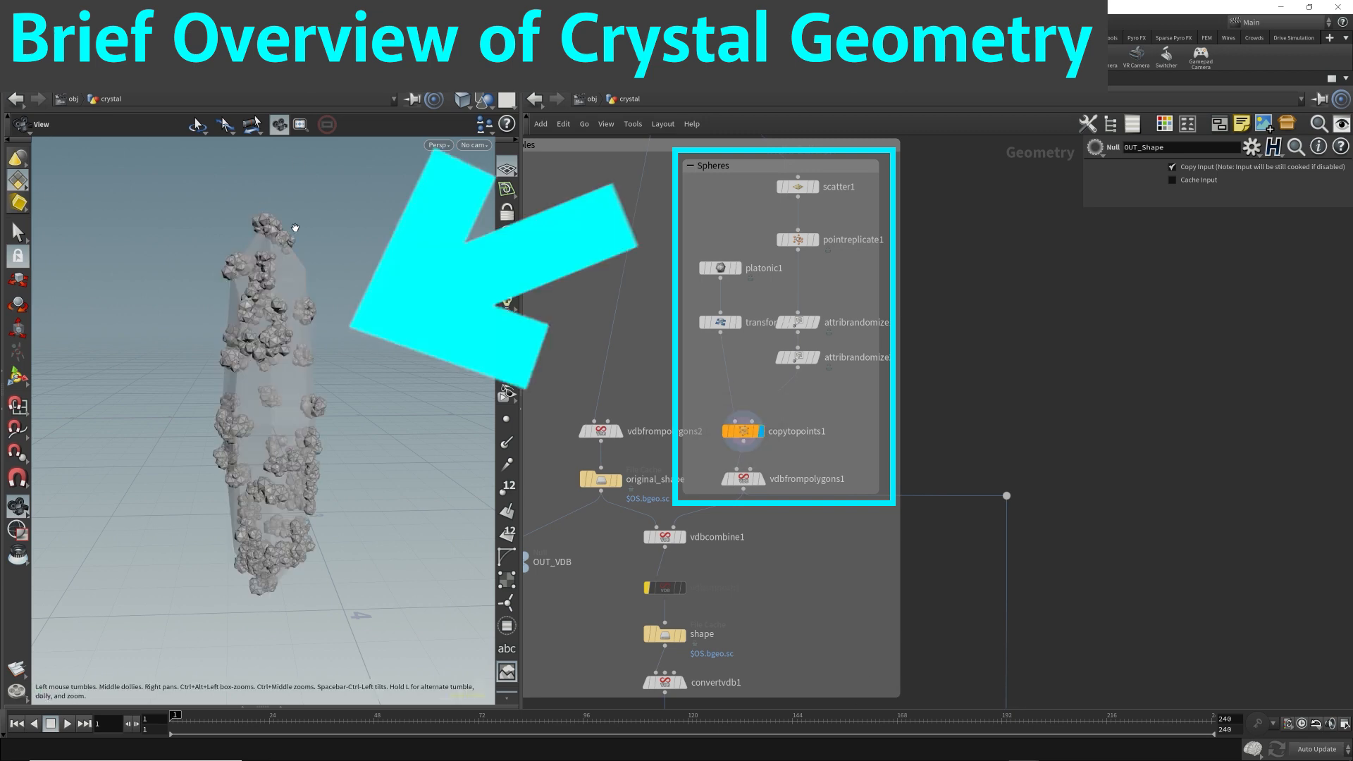
left_click_drag(294, 229, 324, 252)
- Change the viewport's background color scheme to Dark in the display options
key("d")
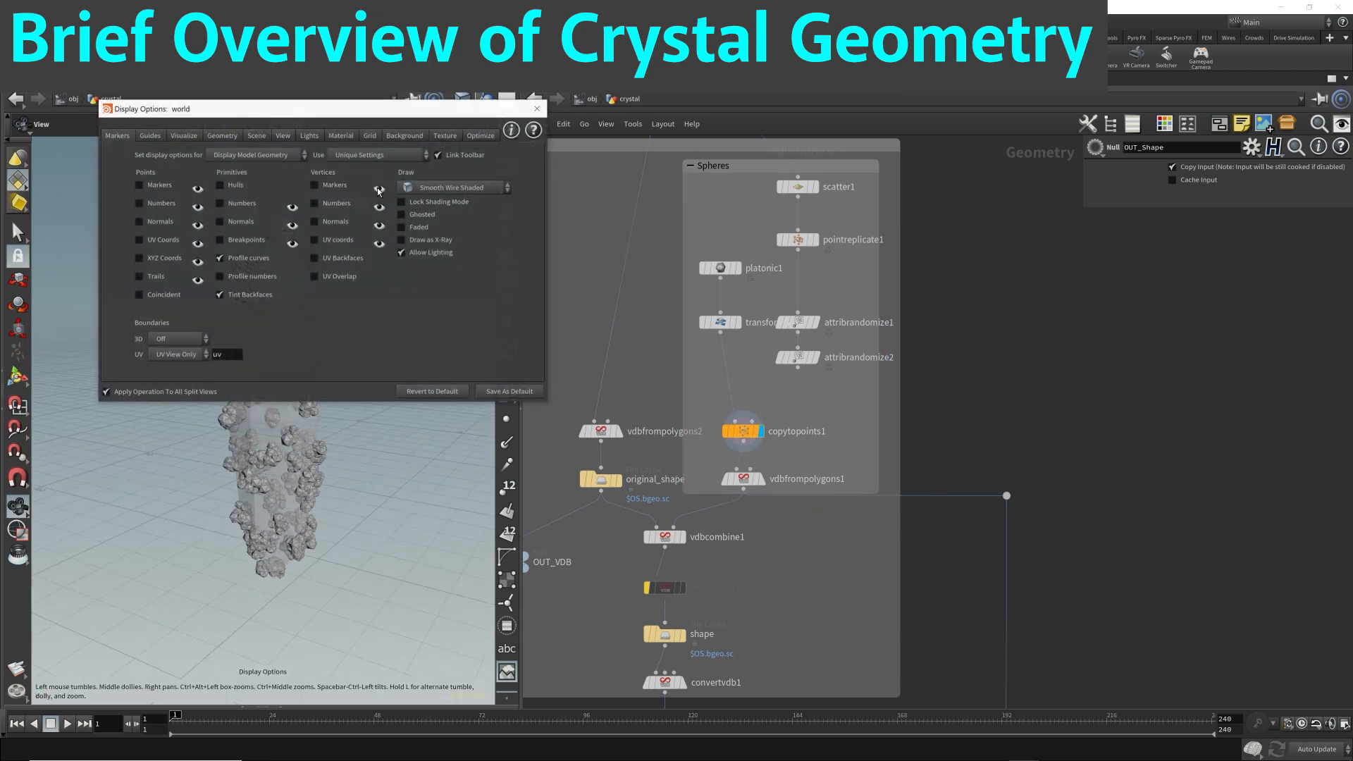
left_click(405, 135)
left_click(192, 154)
left_click(188, 181)
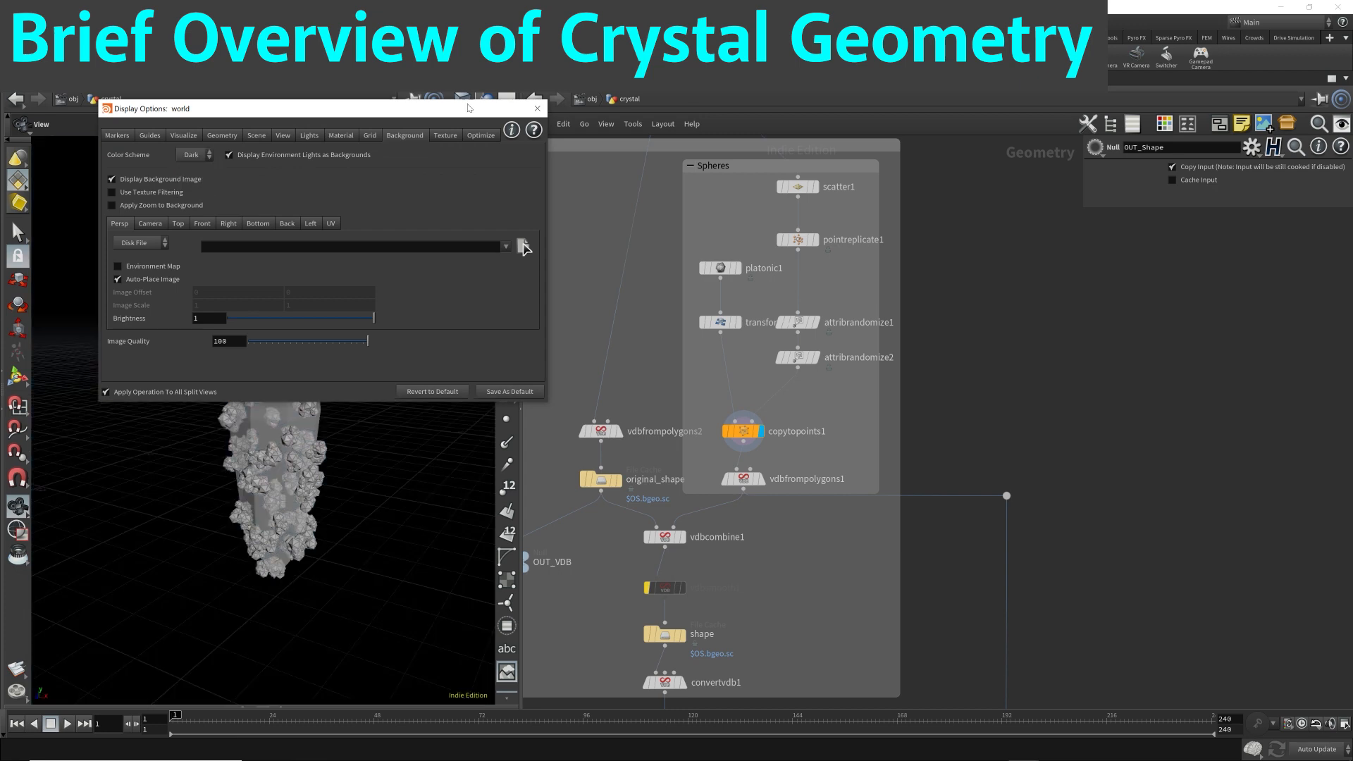
left_click(537, 108)
- Display box1, transform1, subdivide1 and transform2 in turn to examine how the general crystal shape is built
left_click_drag(241, 341, 297, 458)
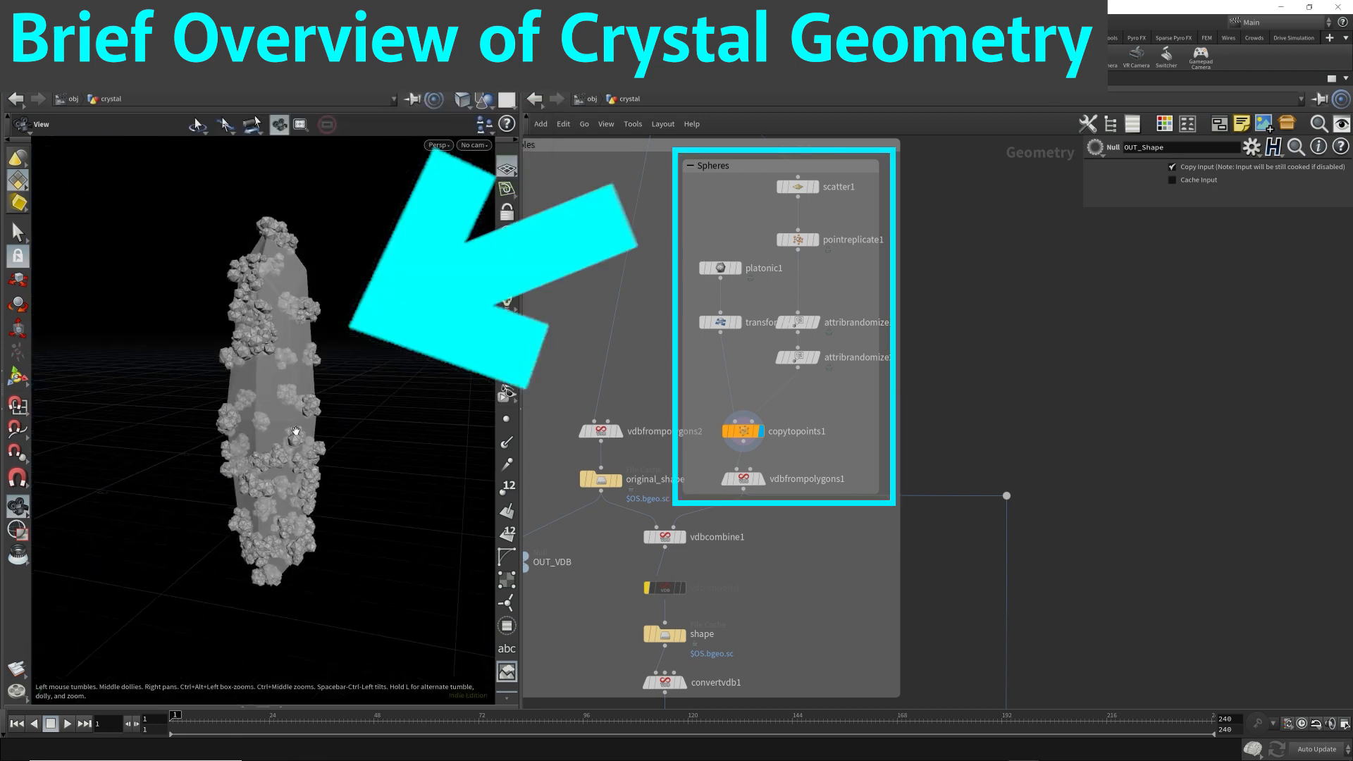
middle_click_drag(957, 308, 1085, 572)
middle_click_drag(1084, 365, 1101, 655)
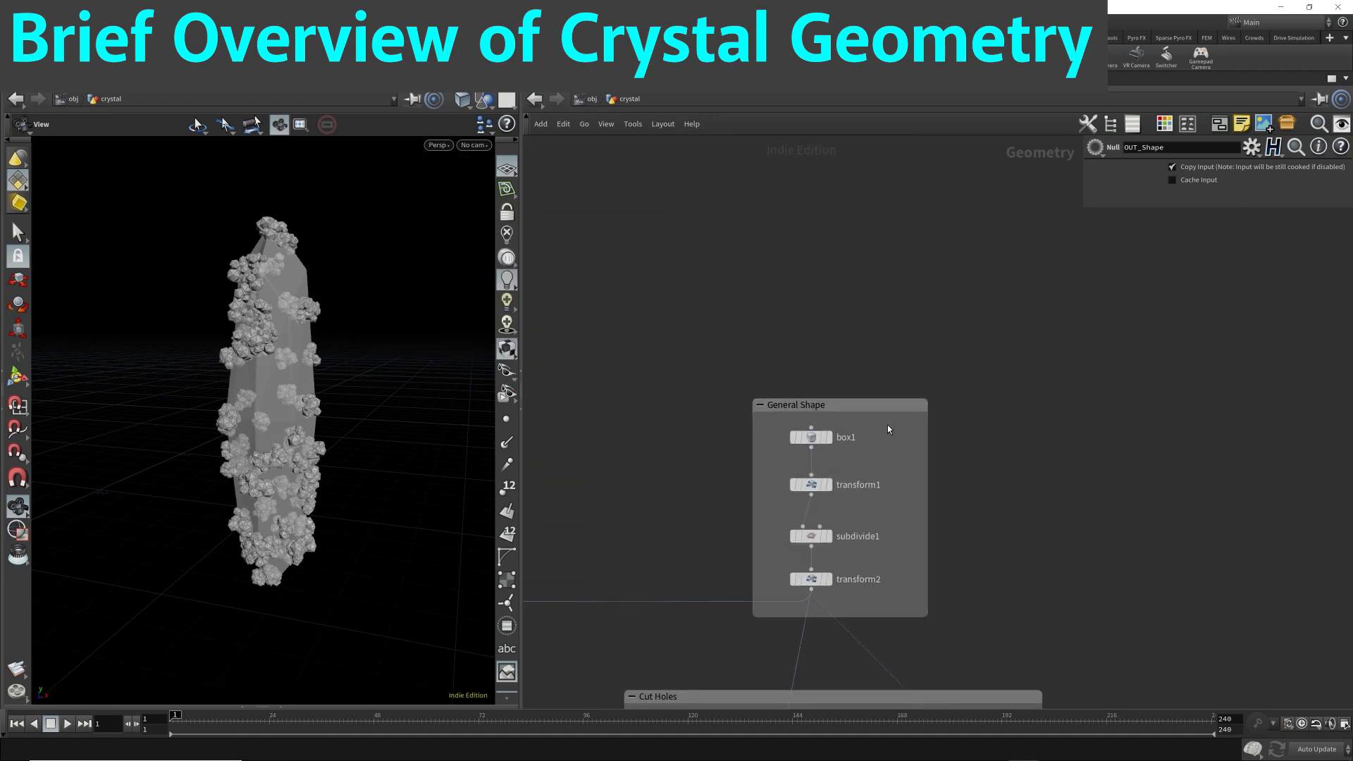
left_click(831, 439)
left_click(829, 484)
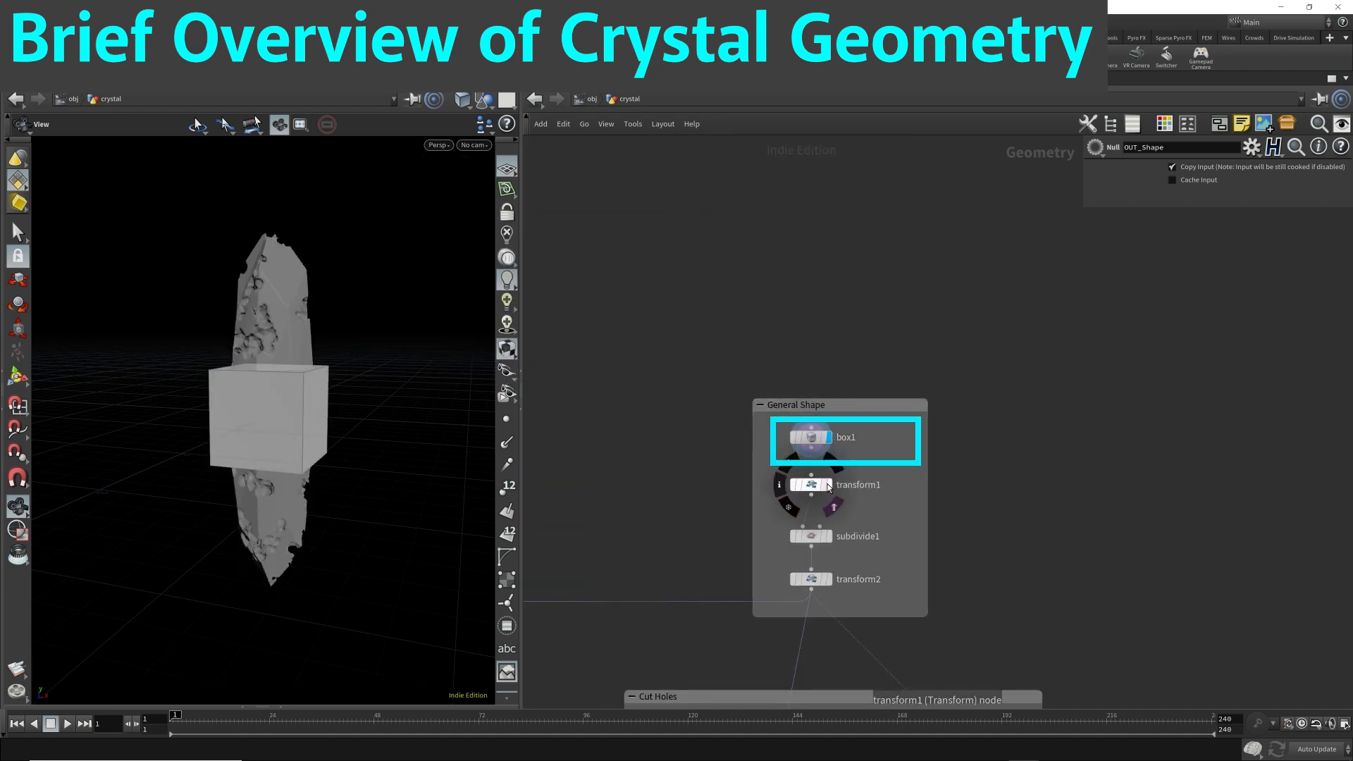
left_click(830, 539)
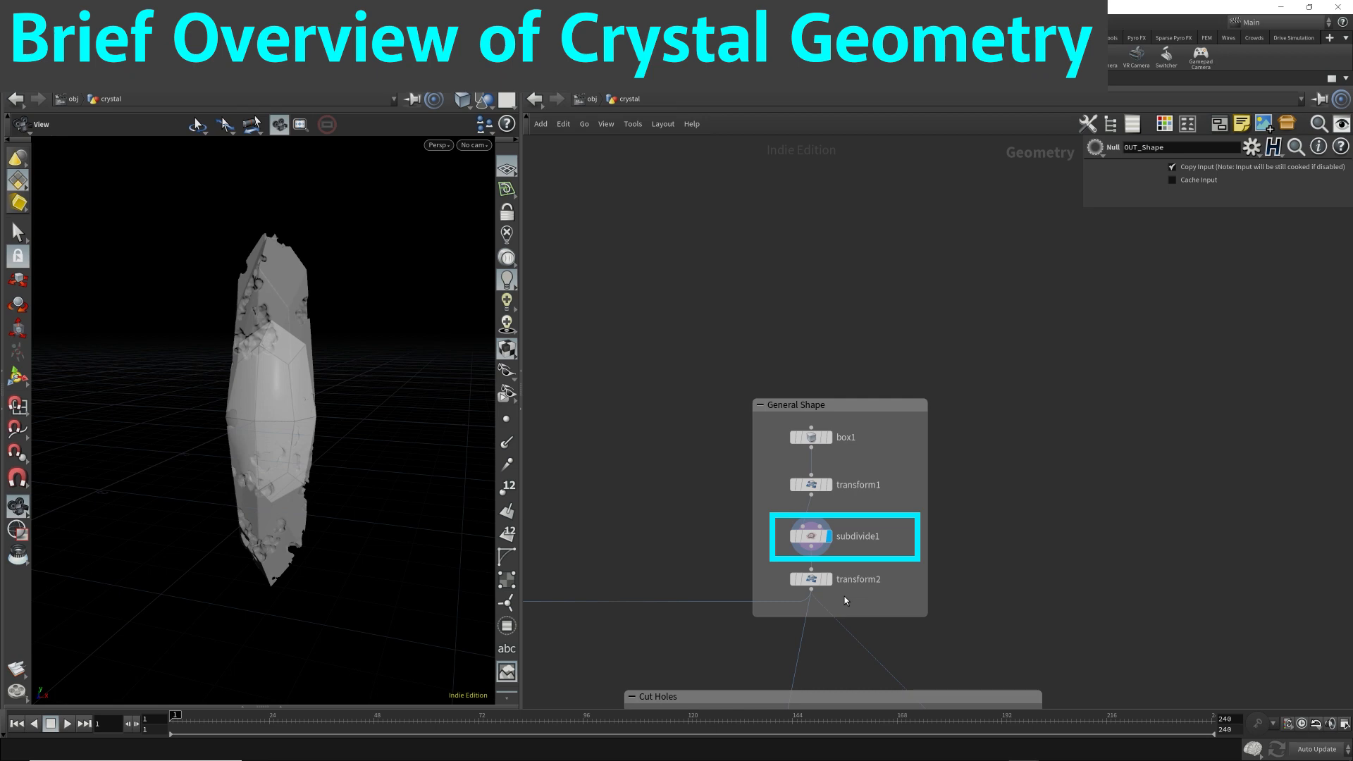
left_click(830, 579)
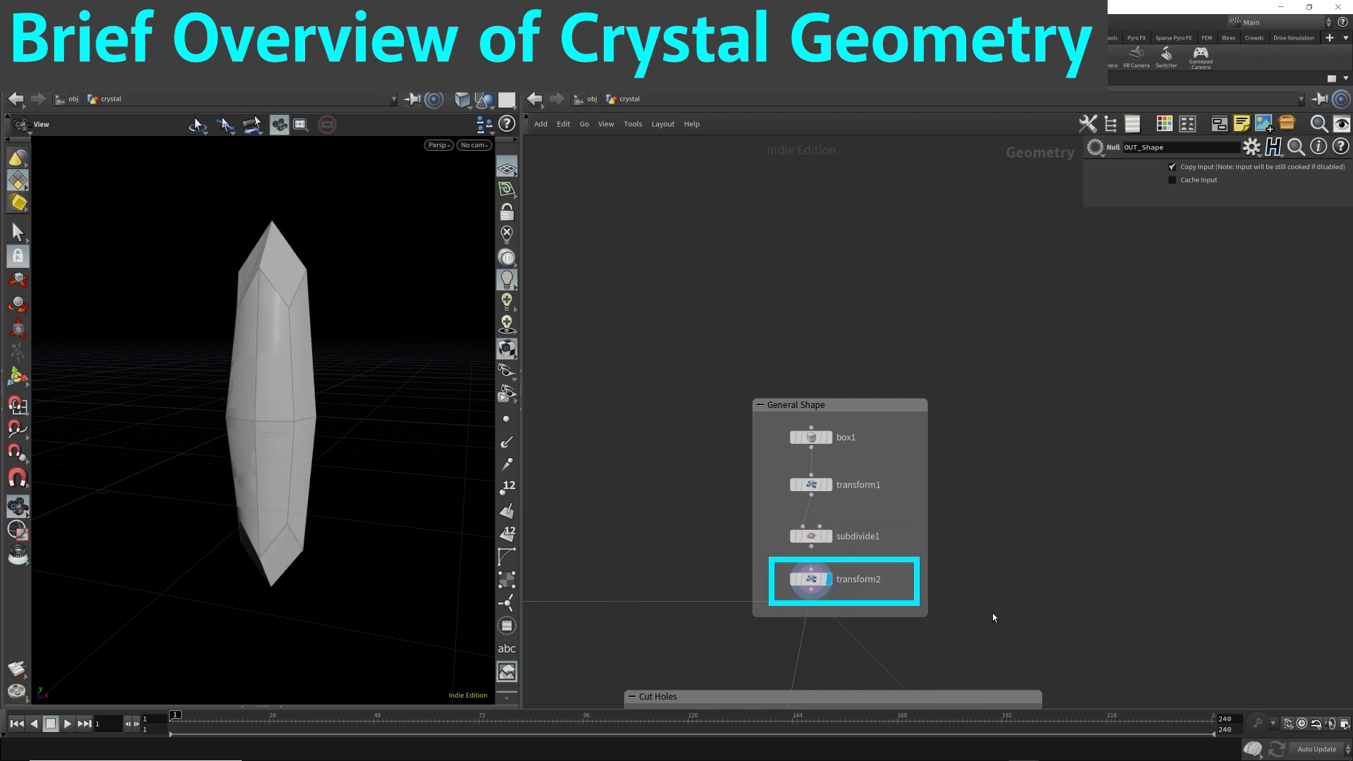
- Display and select the copytopoints1 node again to inspect its settings and the sphere clusters used for cutting holes
middle_click_drag(991, 613, 981, 271)
middle_click_drag(1099, 494, 1087, 275)
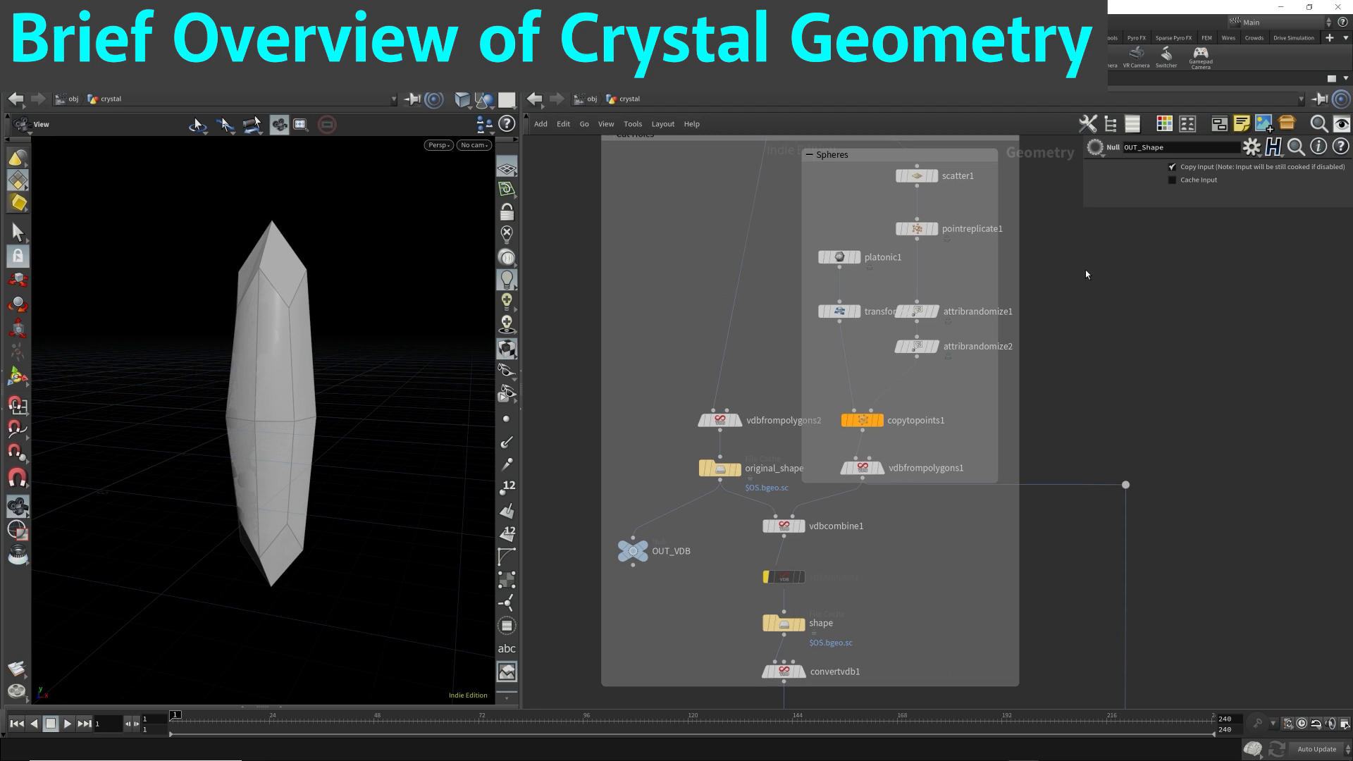
left_click(878, 420)
left_click(866, 421)
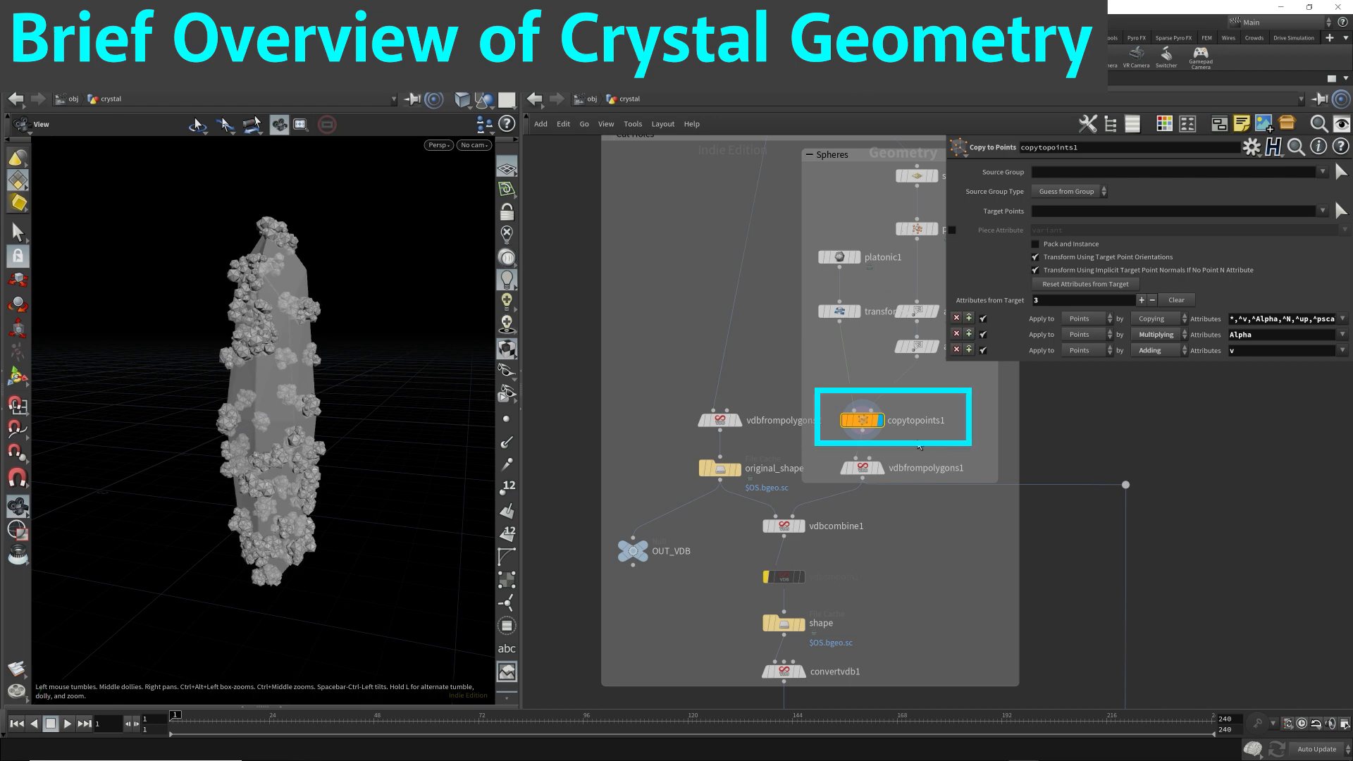
middle_click_drag(937, 397, 857, 415)
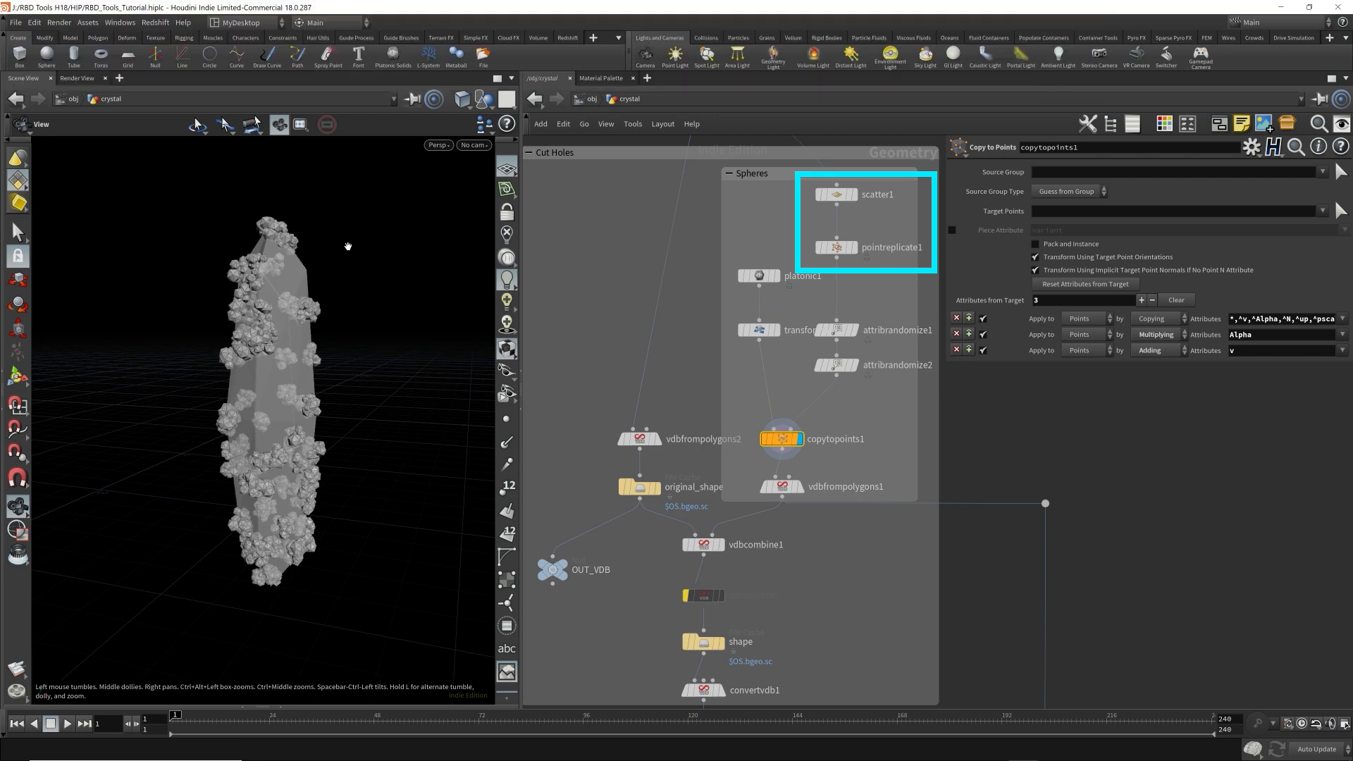
left_click_drag(319, 532, 289, 382)
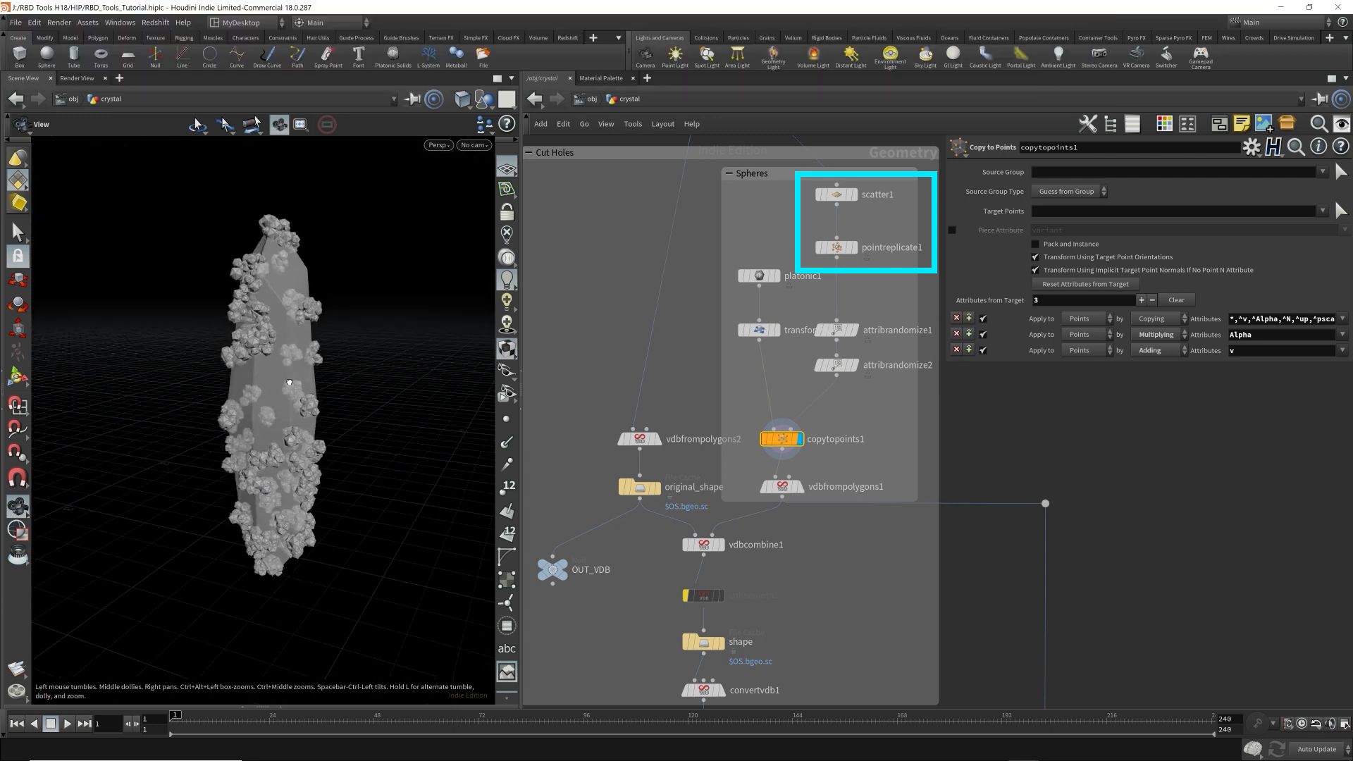
- Display the vdbcombine1 result and examine the carved holes on the crystal's surface up close
middle_click_drag(836, 604, 881, 519)
left_click_drag(813, 478, 709, 451)
left_click(767, 460)
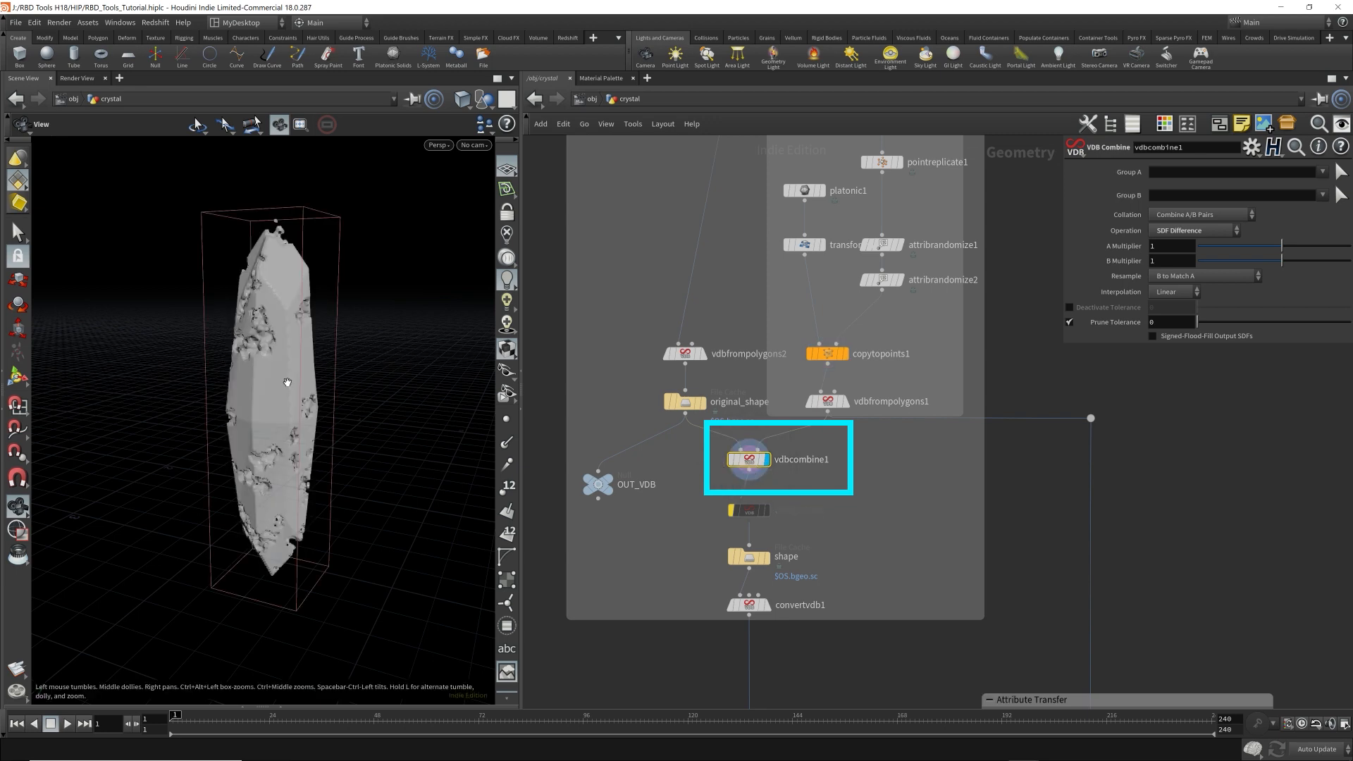
scroll(345, 377, "up", 5)
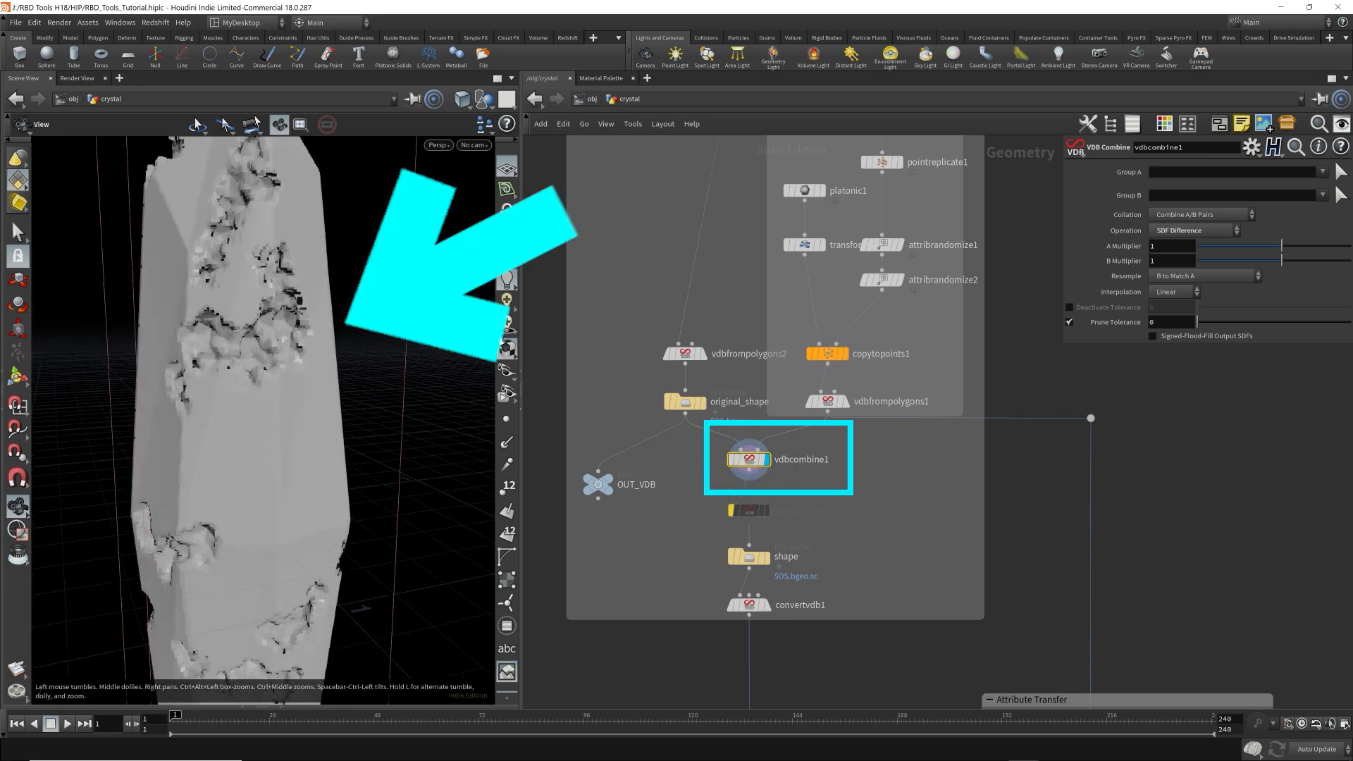
left_click_drag(501, 342, 542, 337)
left_click_drag(404, 353, 315, 322)
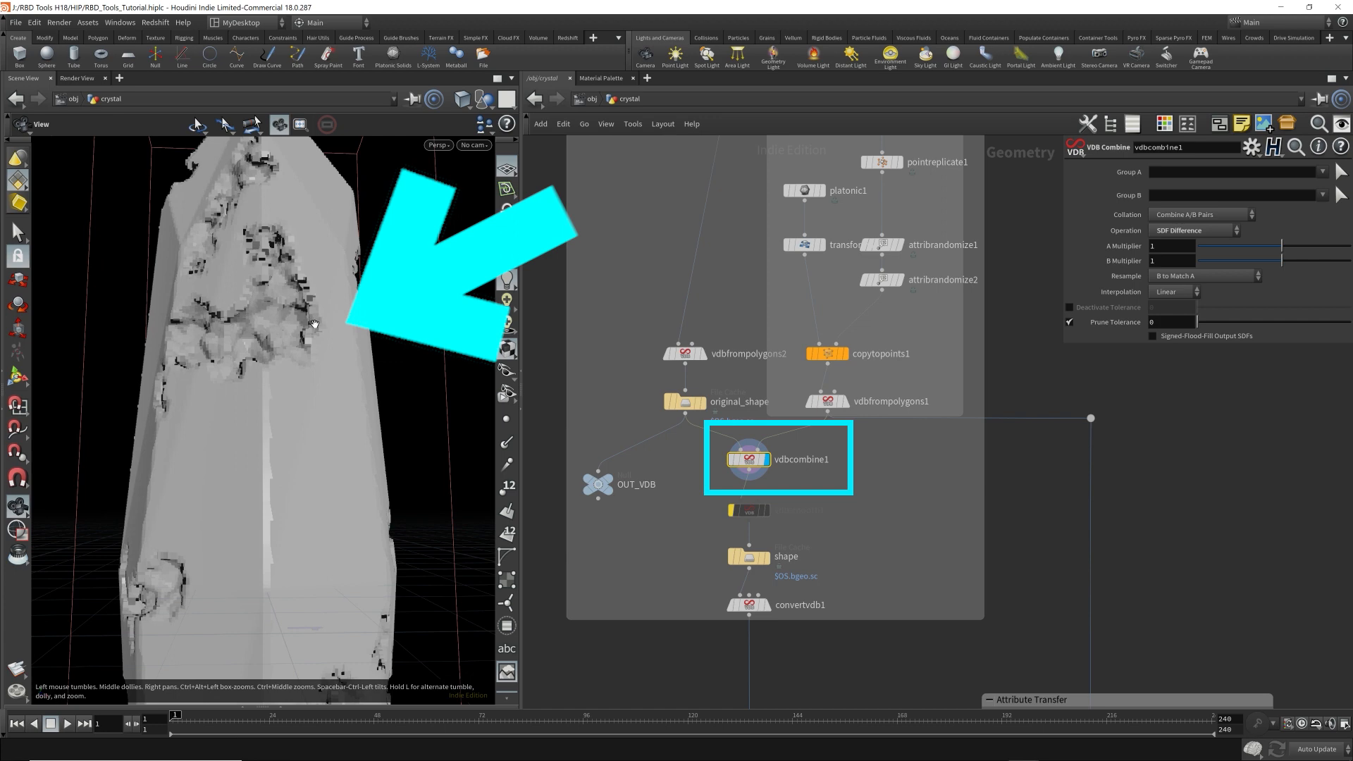
left_click_drag(324, 342, 304, 335)
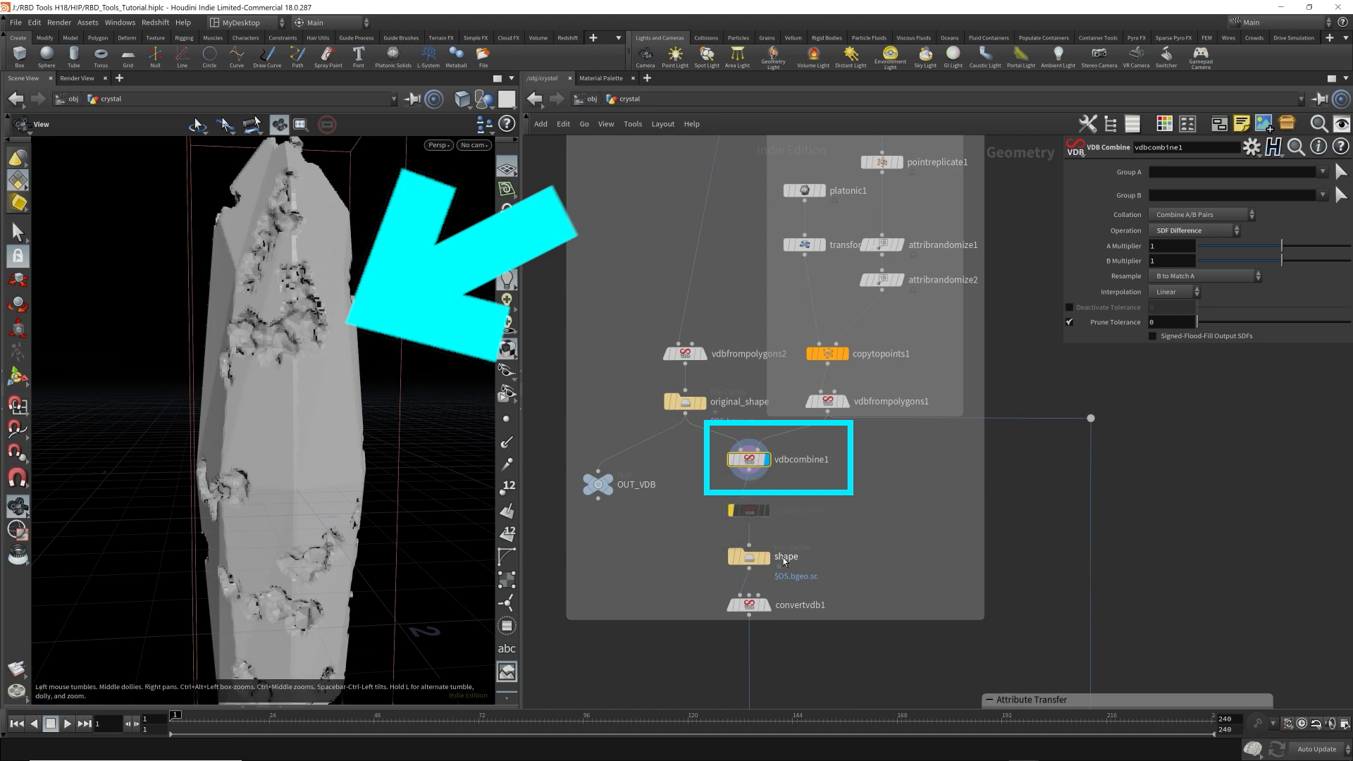
- Display the convertvdb1 polygon result and review the Remove Smaller Bits and Attribute Transfer sections of the network
middle_click_drag(827, 577, 800, 380)
left_click(720, 408)
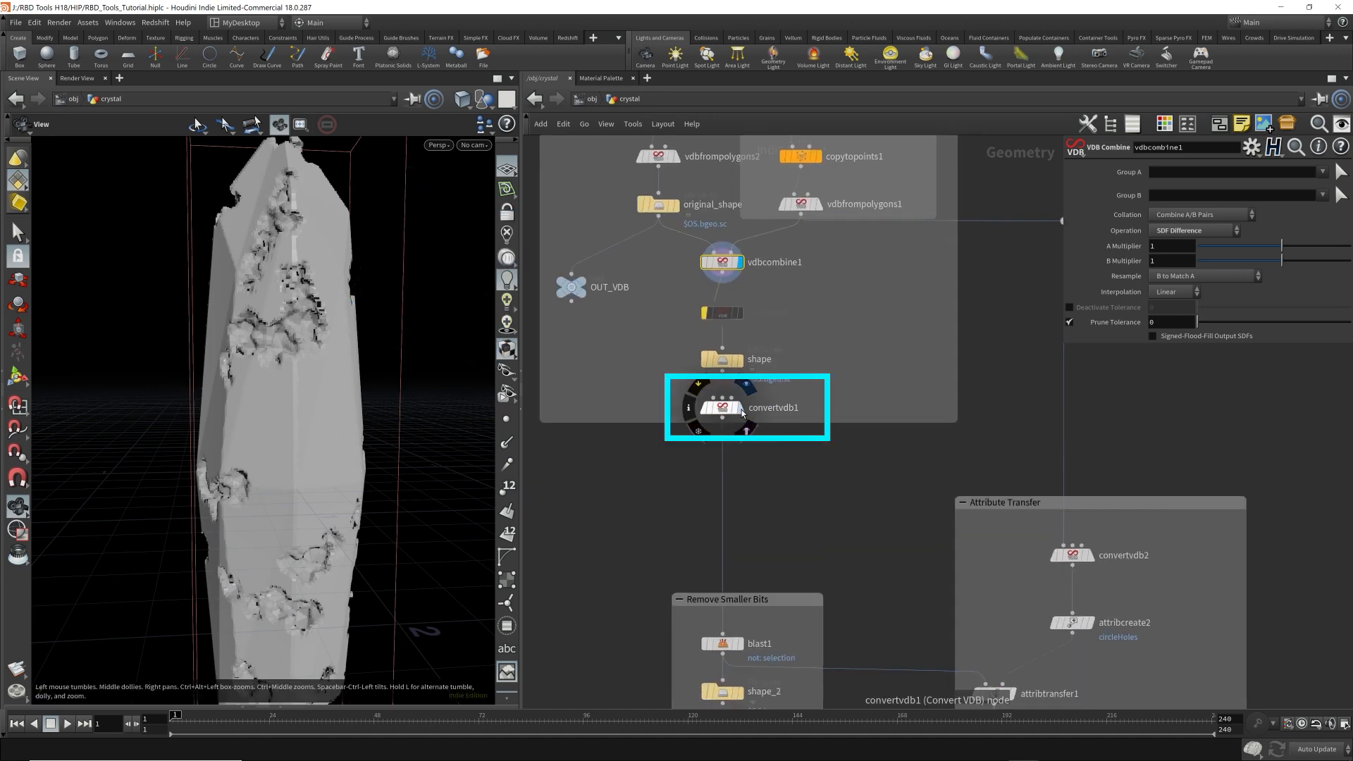
middle_click_drag(891, 550, 839, 340)
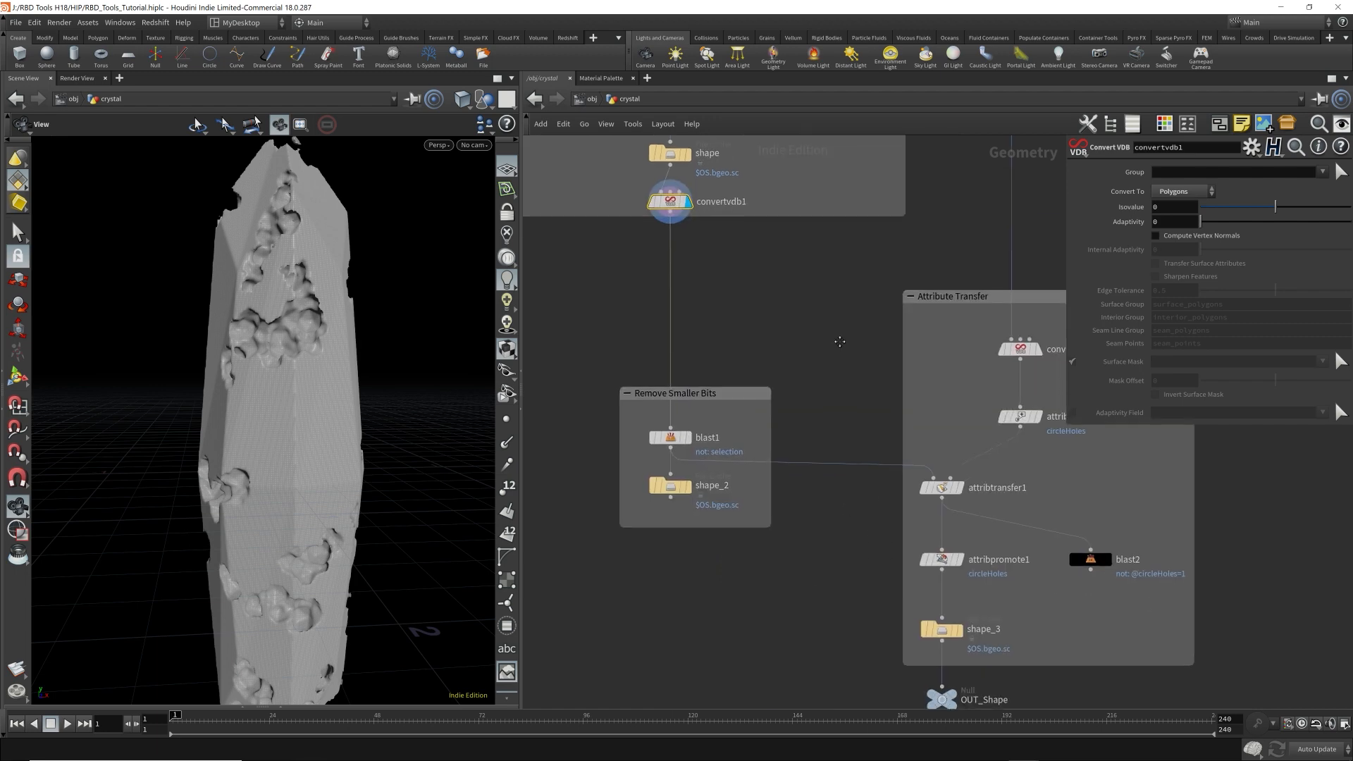
middle_click_drag(852, 508, 832, 529)
scroll(831, 528, "down", 1)
middle_click_drag(894, 443, 816, 393)
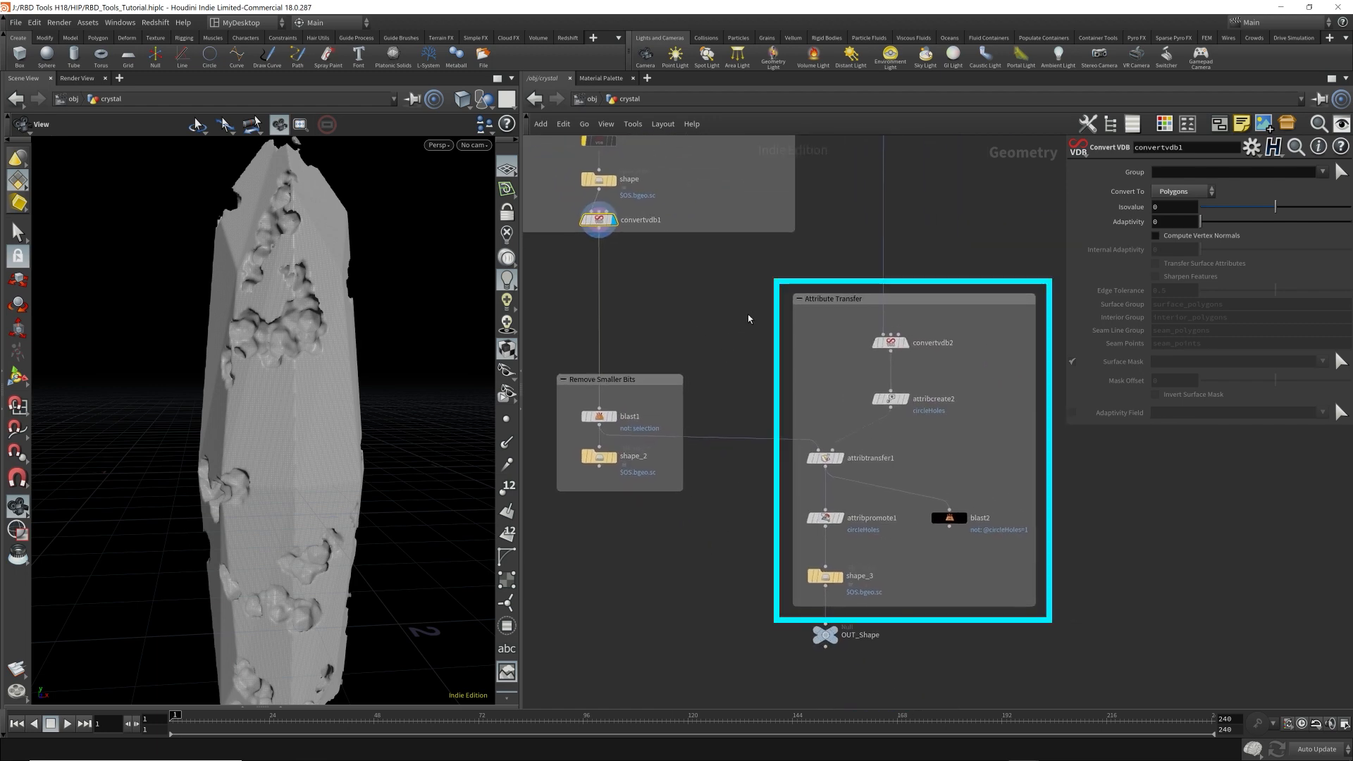
left_click_drag(772, 273, 1052, 628)
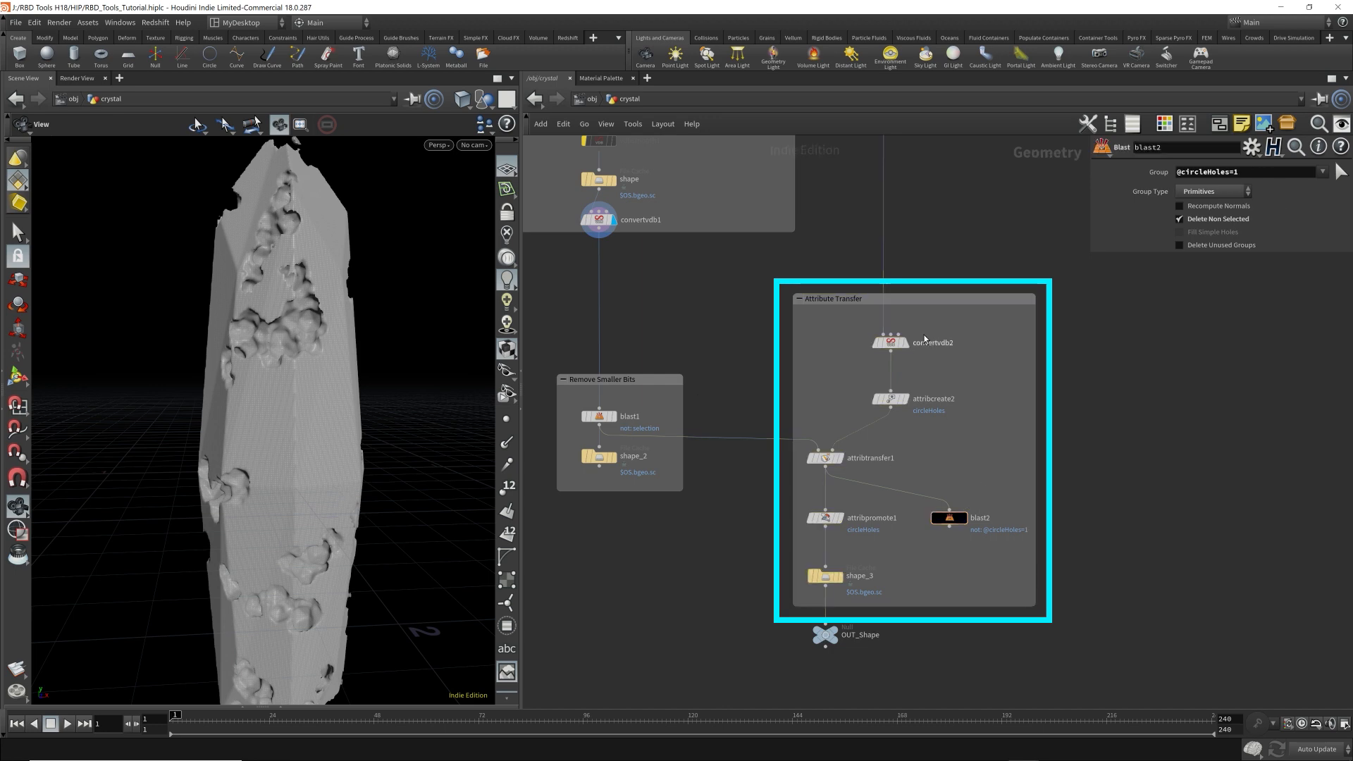
- Go back to the Cut Holes section and display vdbfrompolygons1 to examine the sphere clusters around the crystal
left_click(986, 484)
scroll(926, 359, "down", 1)
middle_click_drag(957, 288, 951, 422)
middle_click_drag(954, 261, 982, 483)
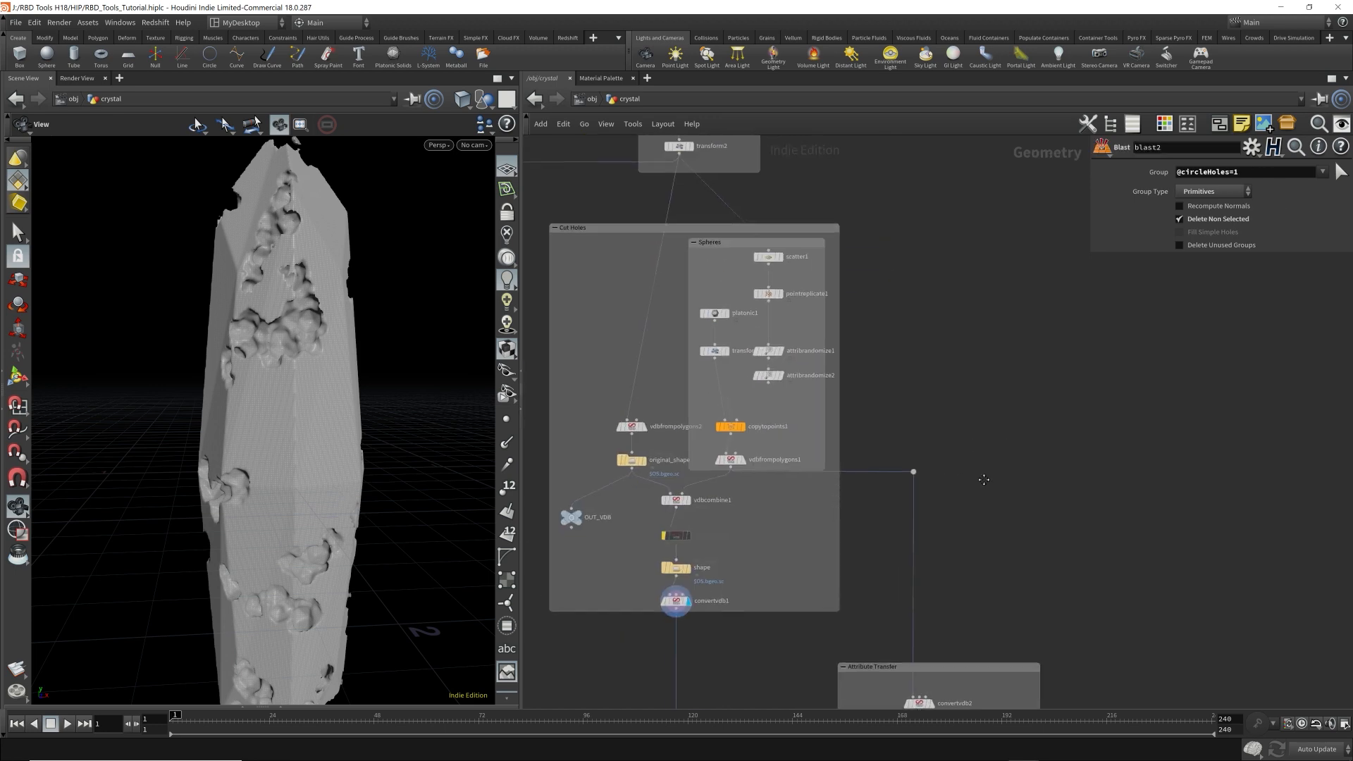
left_click(744, 465)
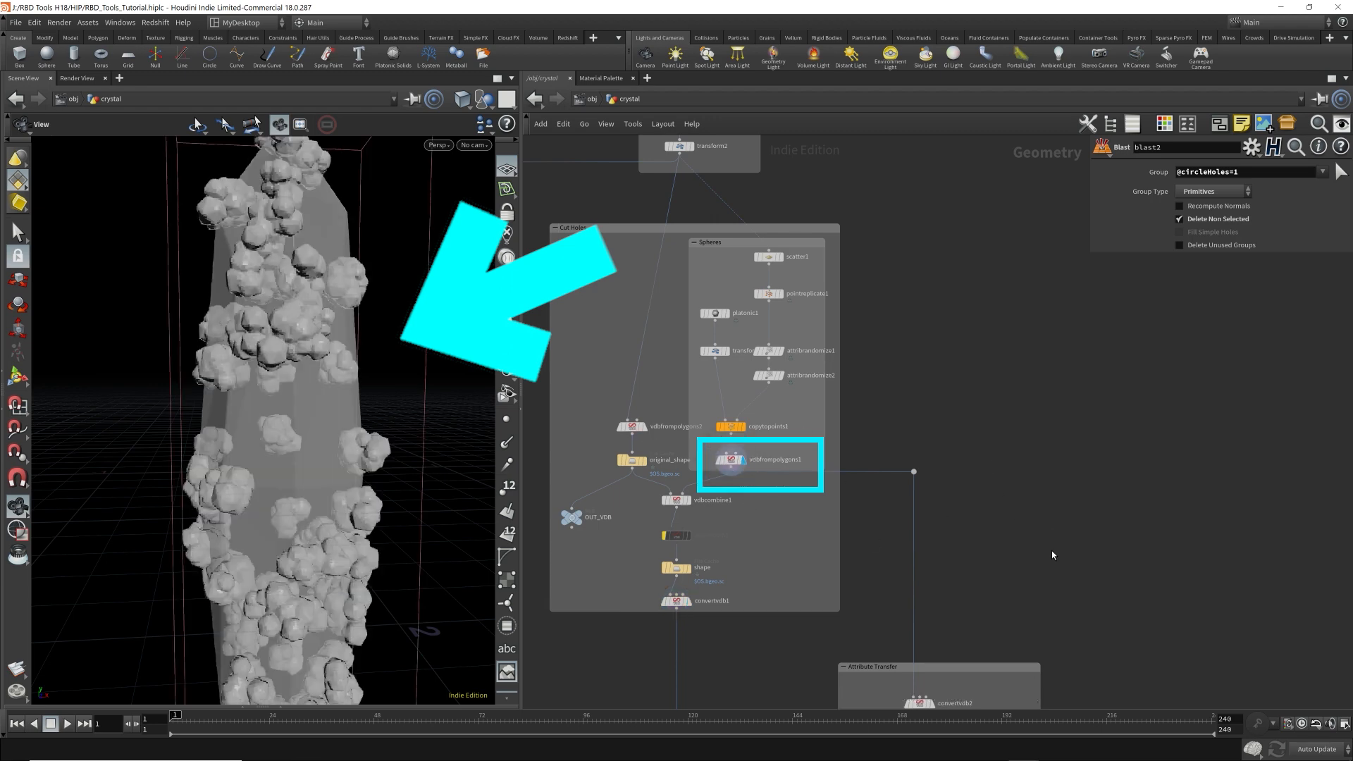
- Display and select attribtransfer1 in the Attribute Transfer section to inspect its settings and result
middle_click_drag(1007, 576, 959, 227)
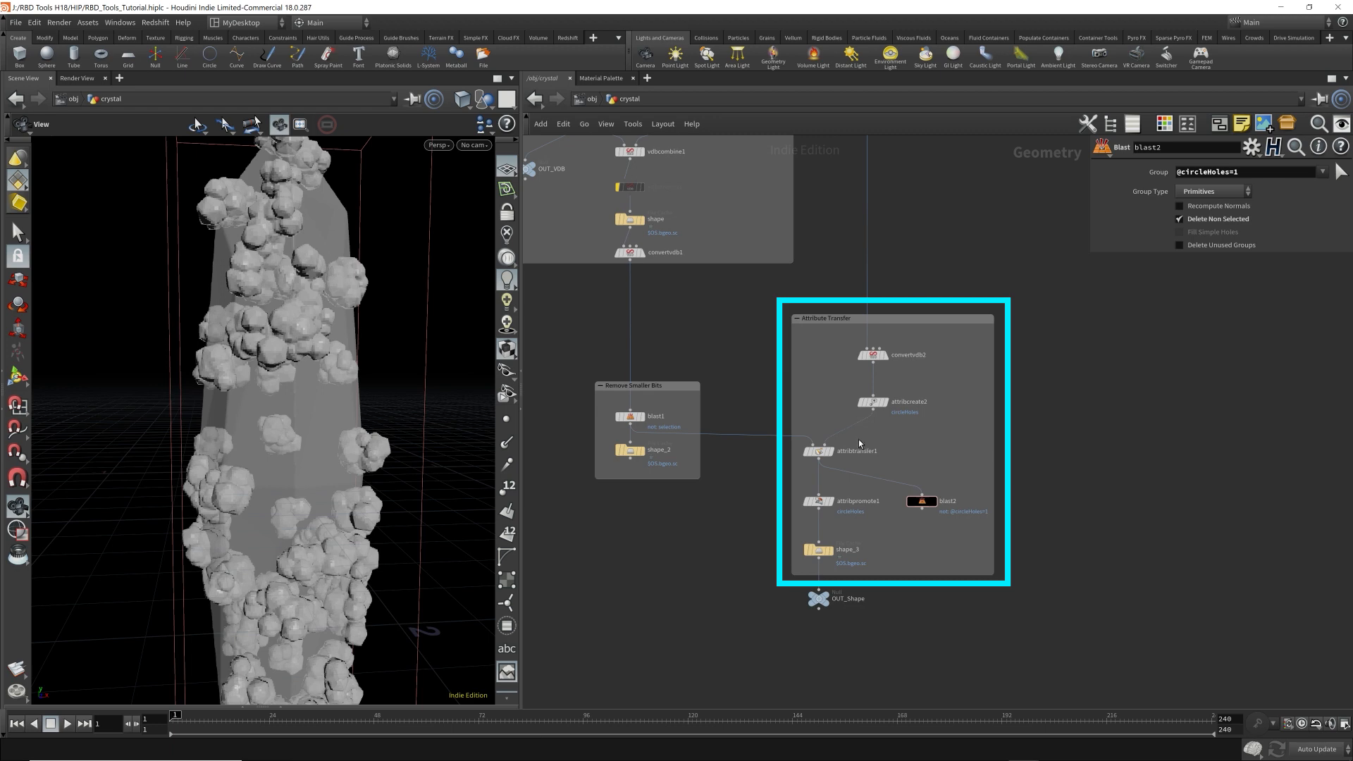
mouse_move(832, 458)
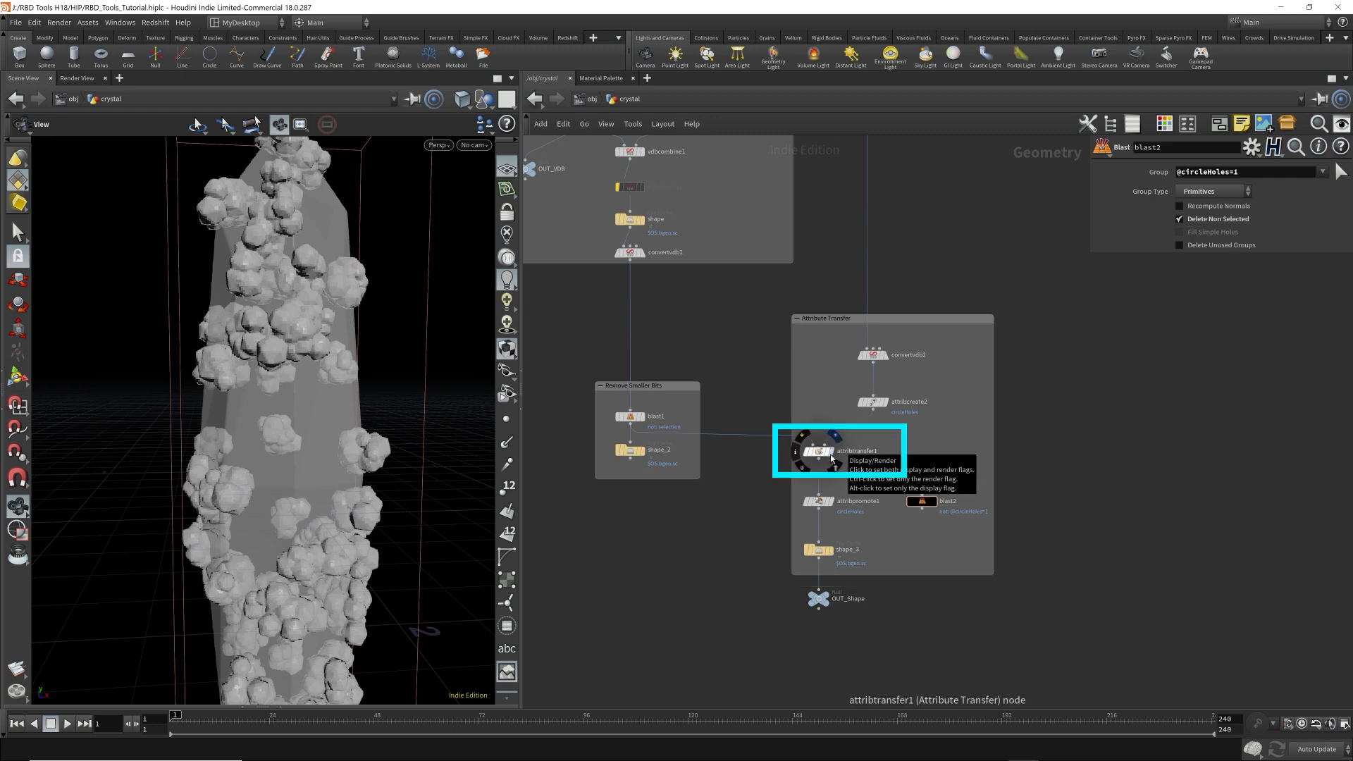
left_click(832, 457)
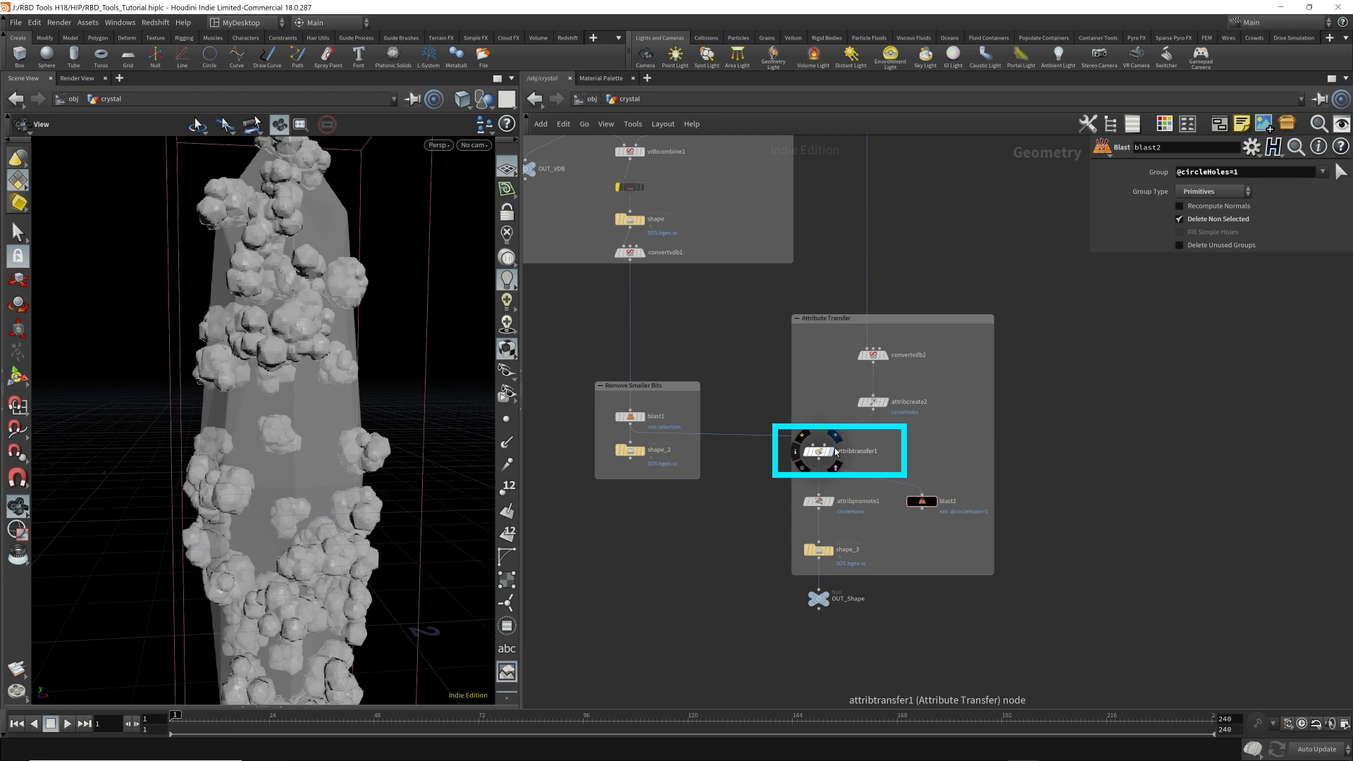
left_click(817, 452)
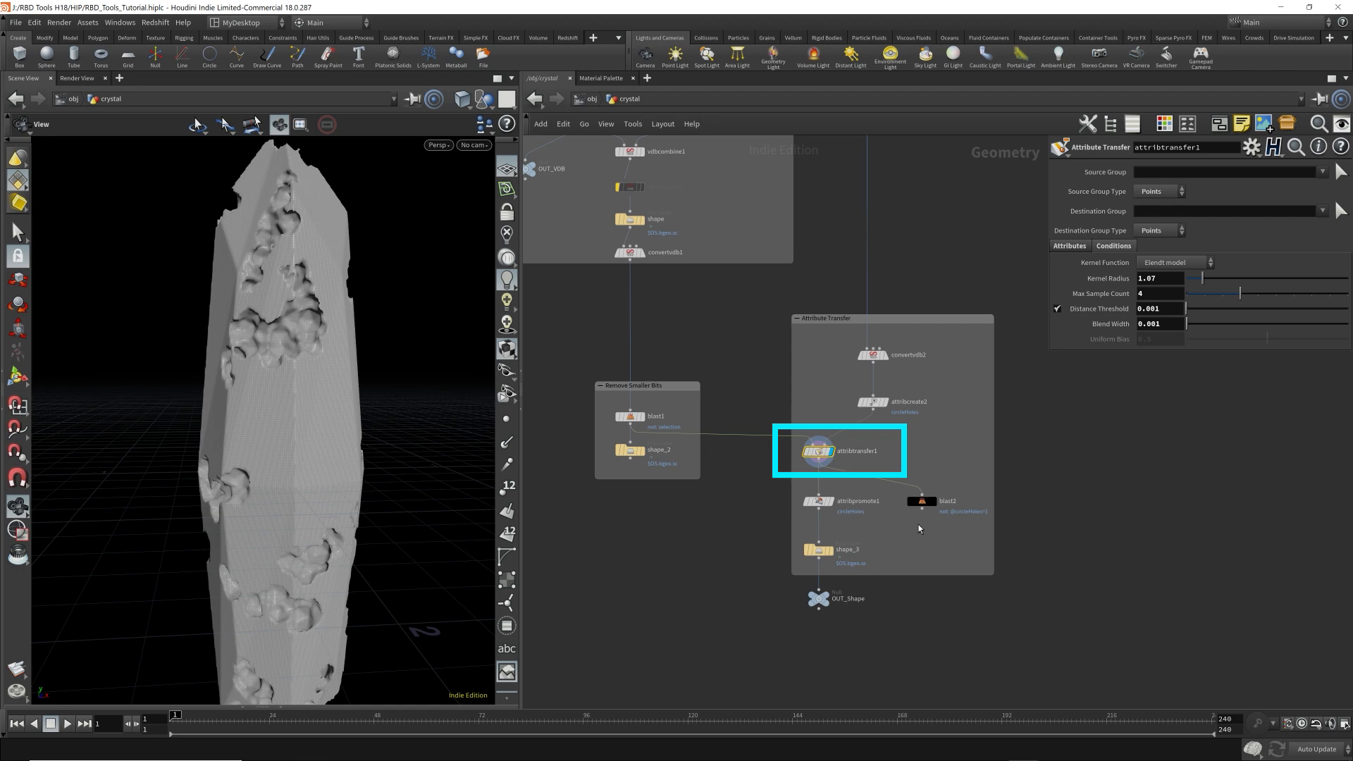
- Reveal the geometry spreadsheet for attribtransfer1, list its primitive attributes and sort them by circleHoles
left_click(274, 705)
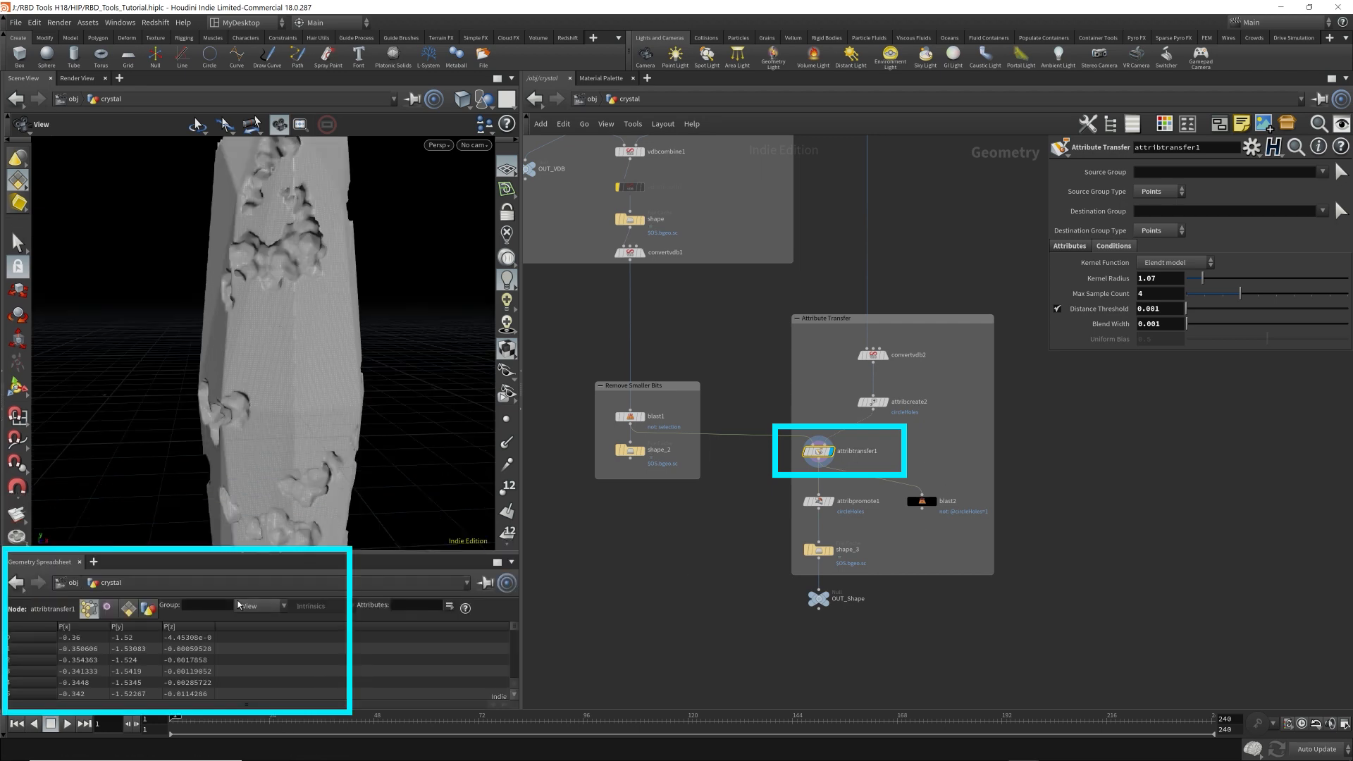
left_click(132, 610)
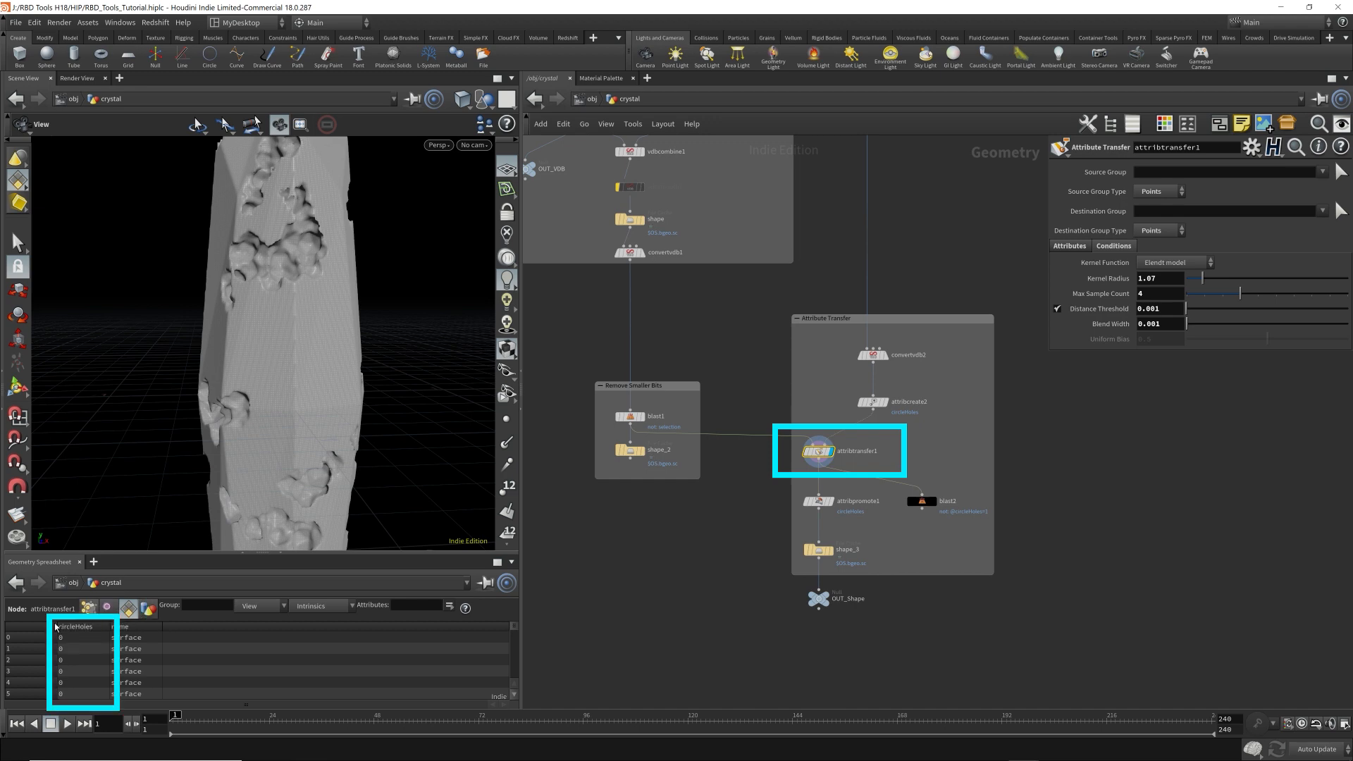
left_click(77, 627)
left_click(80, 627)
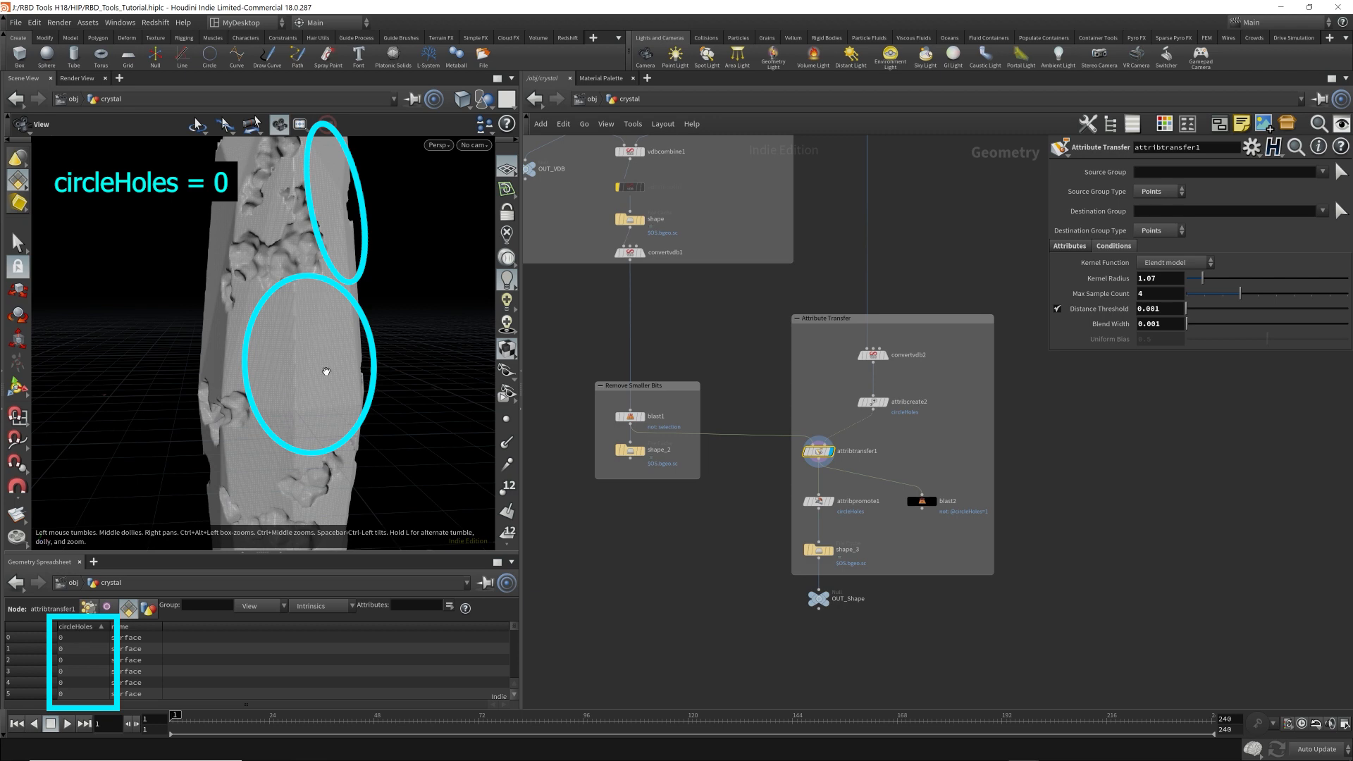
- Display and select the blast2 node and hide the other objects in the viewport
scroll(919, 518, "up", 5)
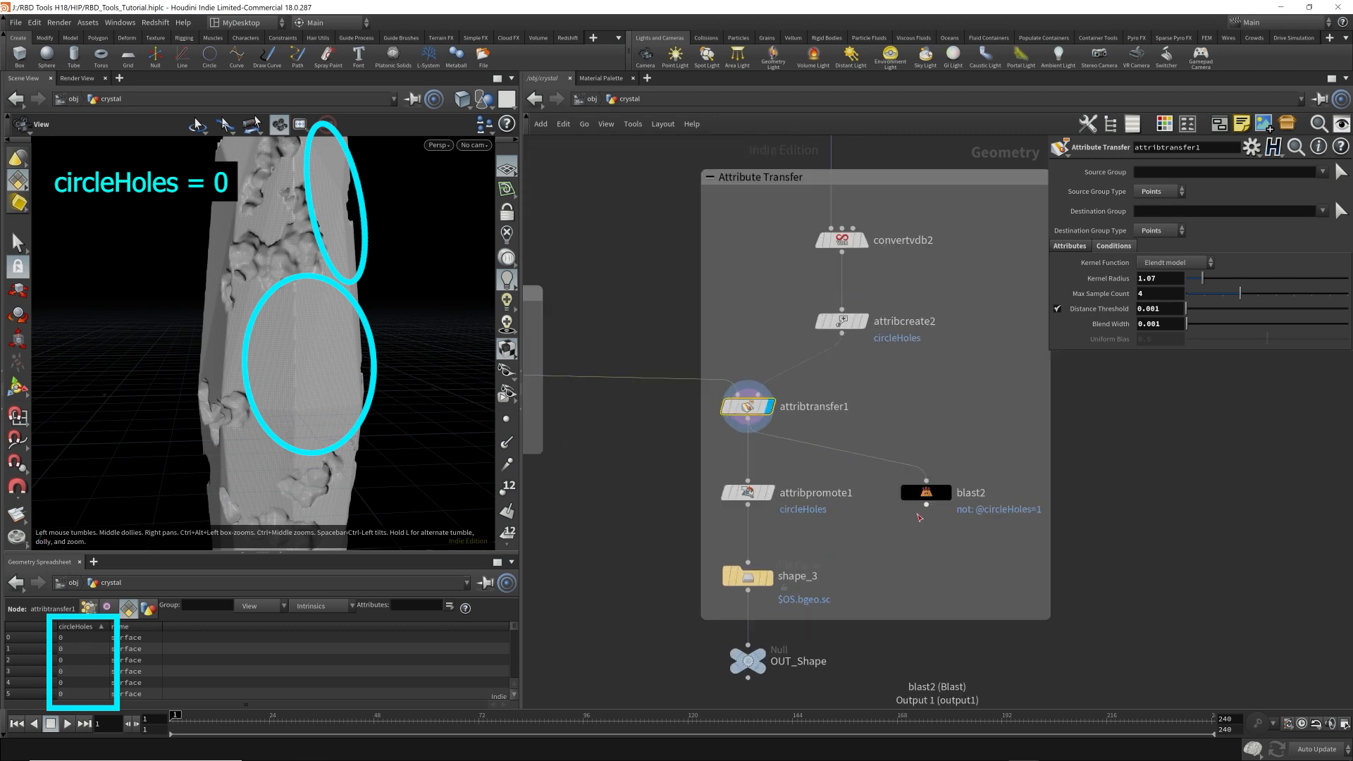
left_click(954, 489)
left_click(954, 488)
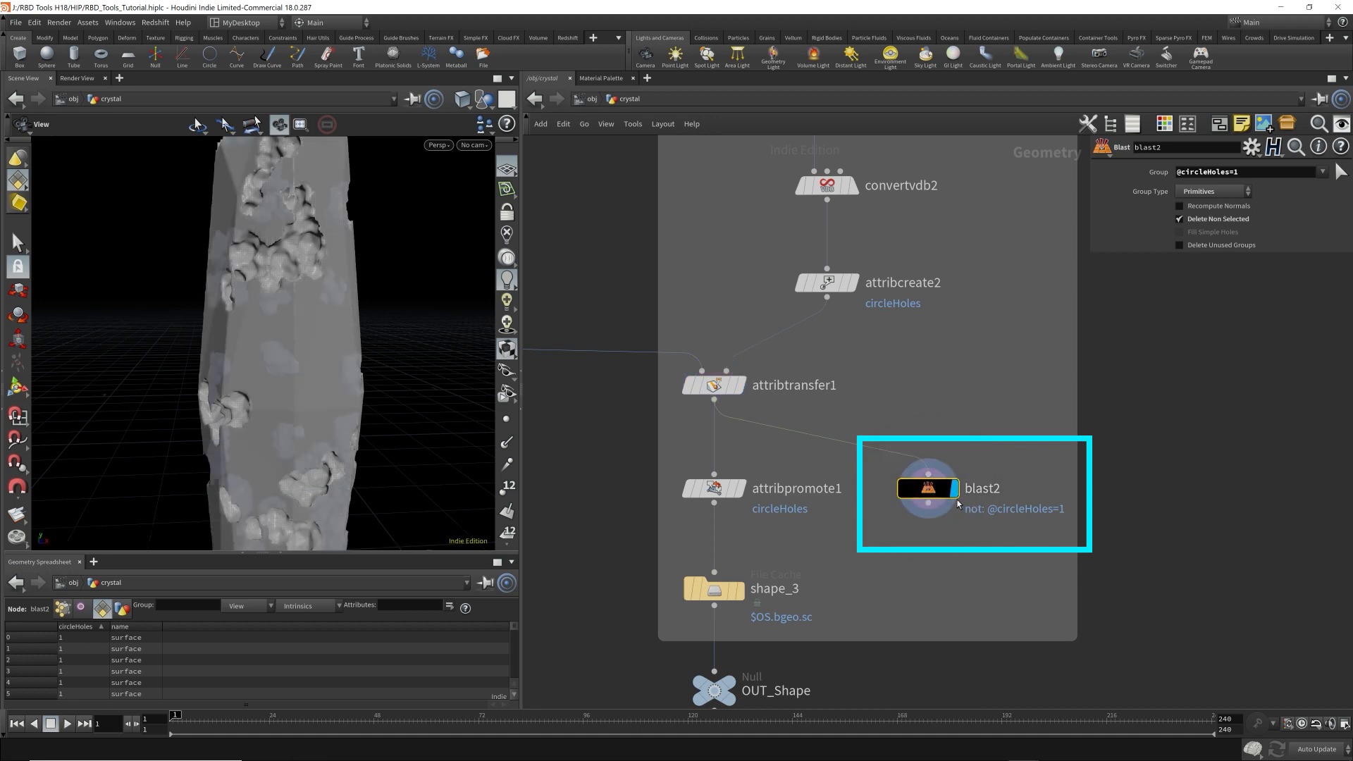
left_click(483, 99)
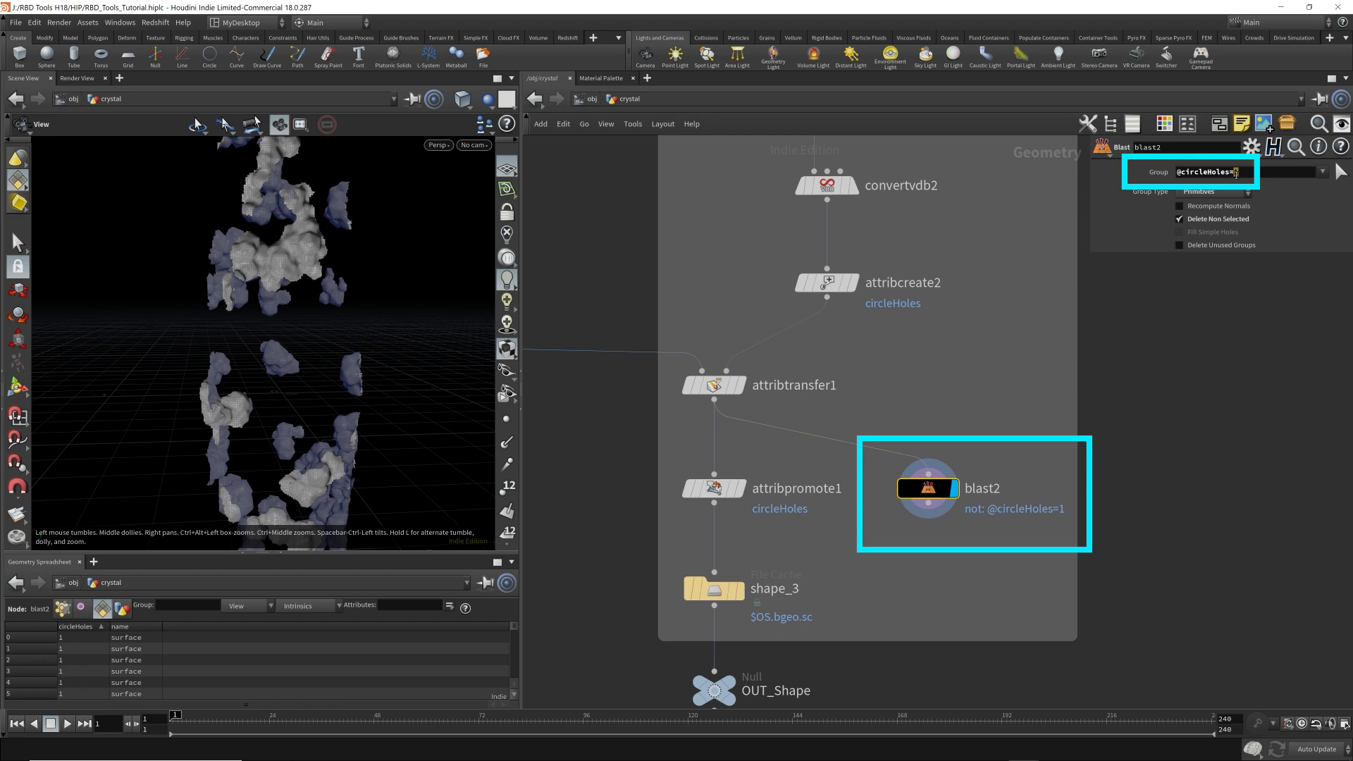
type("1")
key("Return")
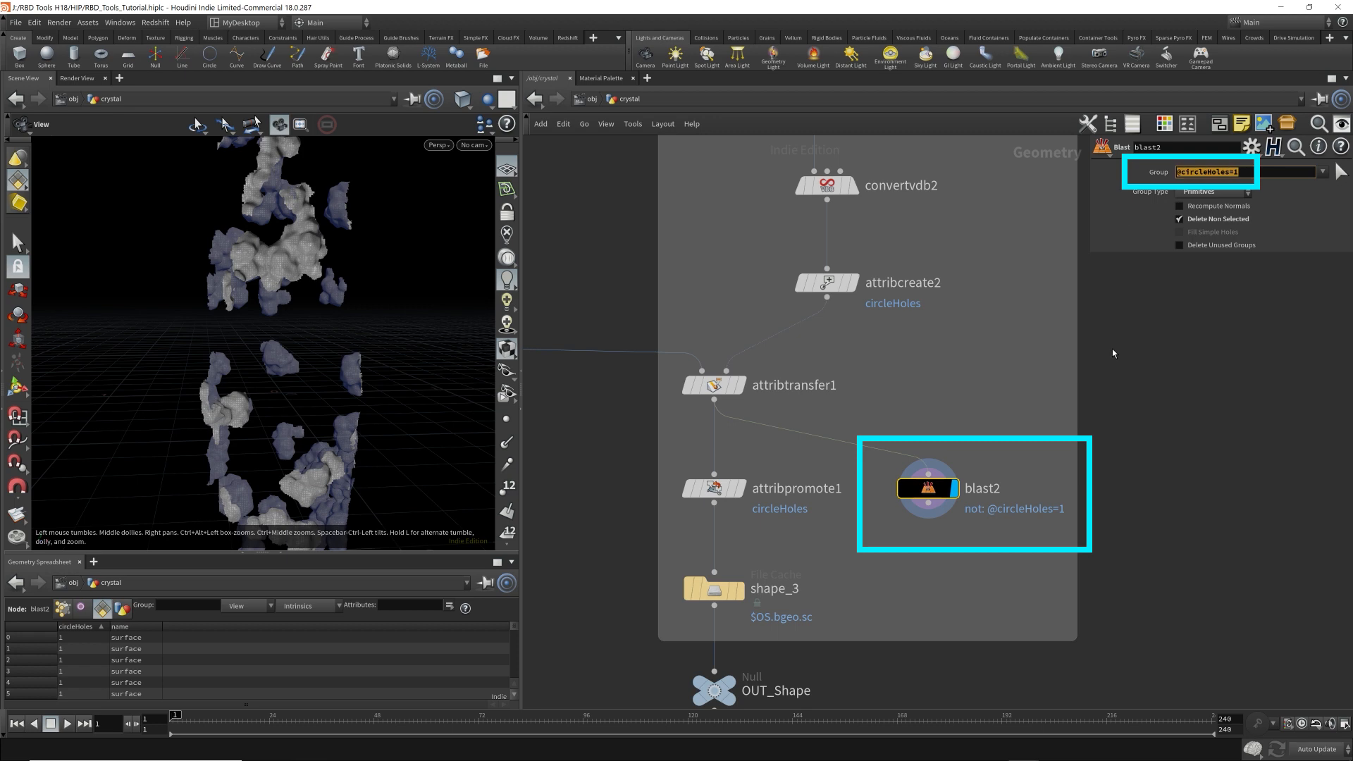
left_click_drag(340, 325, 329, 344)
middle_click_drag(390, 318, 208, 309)
left_click_drag(207, 309, 419, 296)
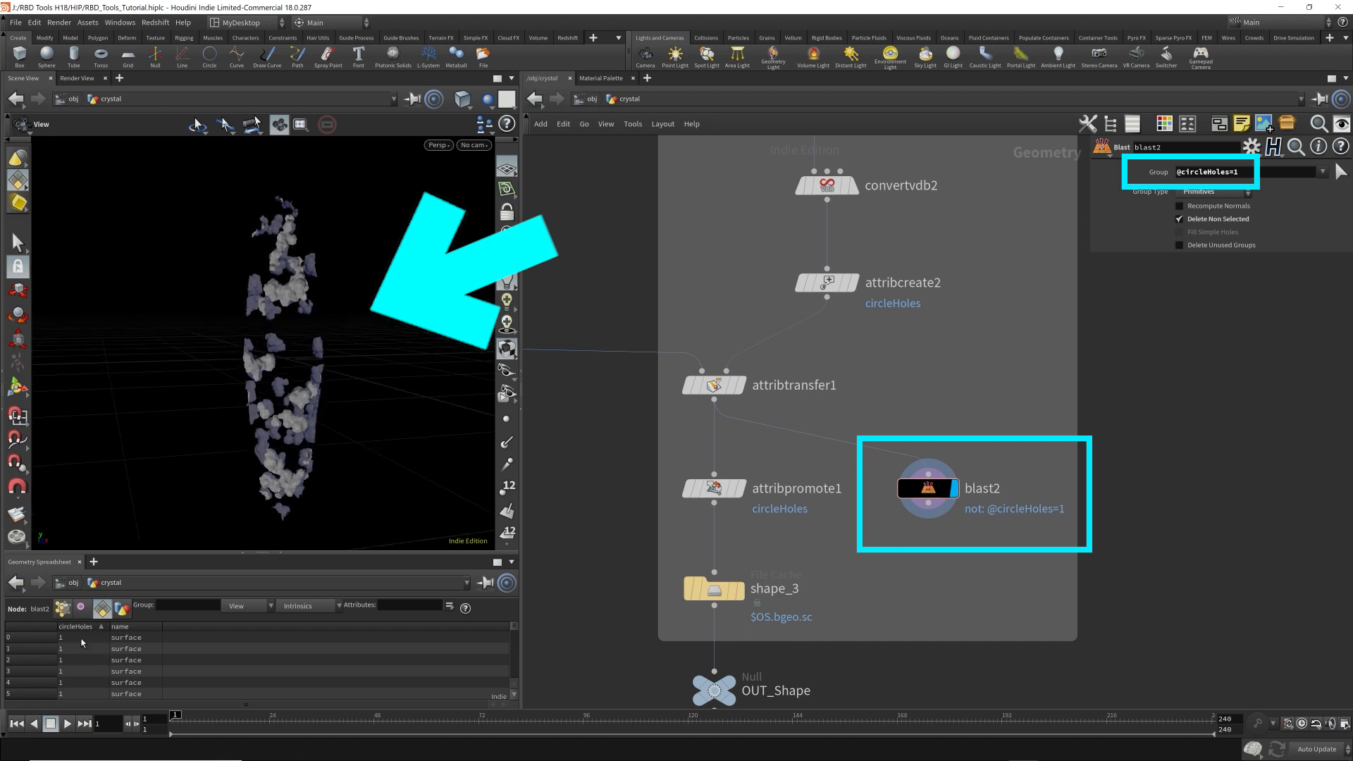
left_click(1238, 172)
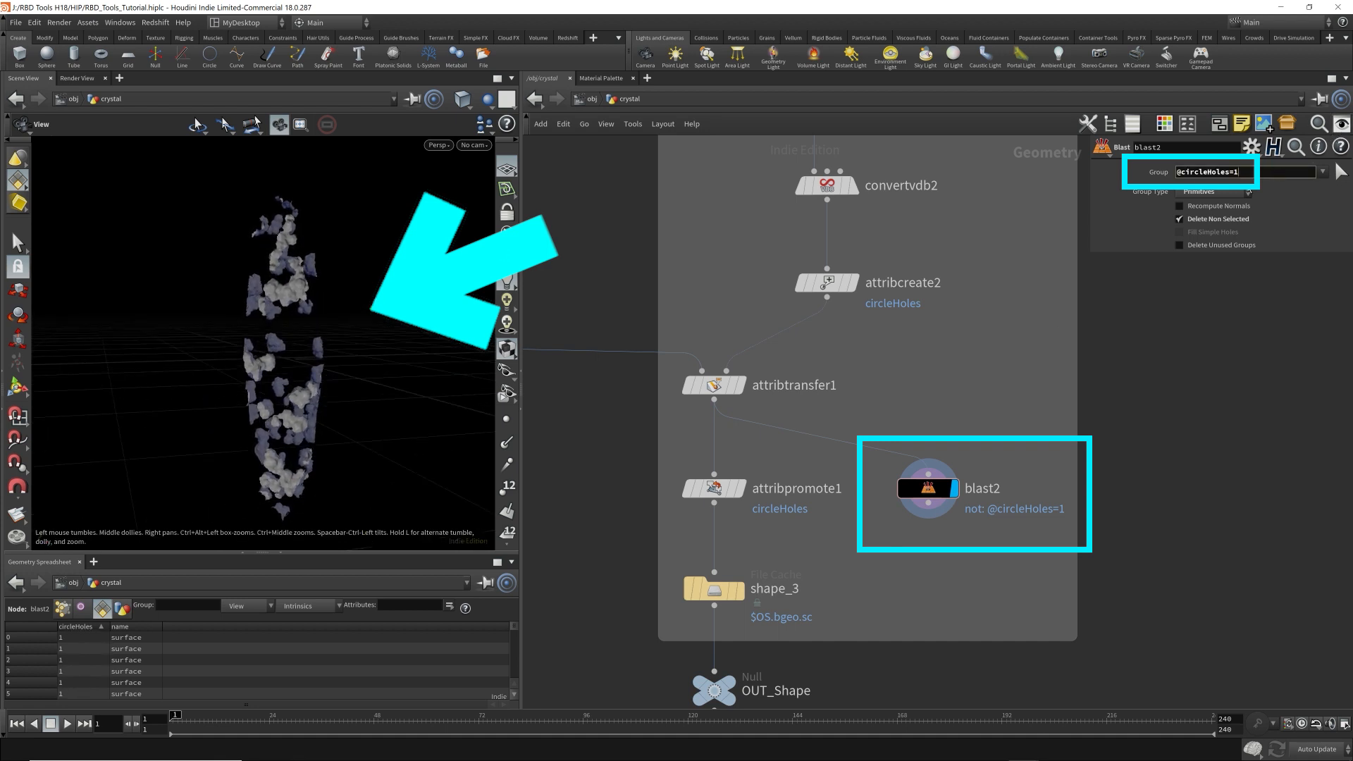
key("BackSpace")
type("0")
key("Return")
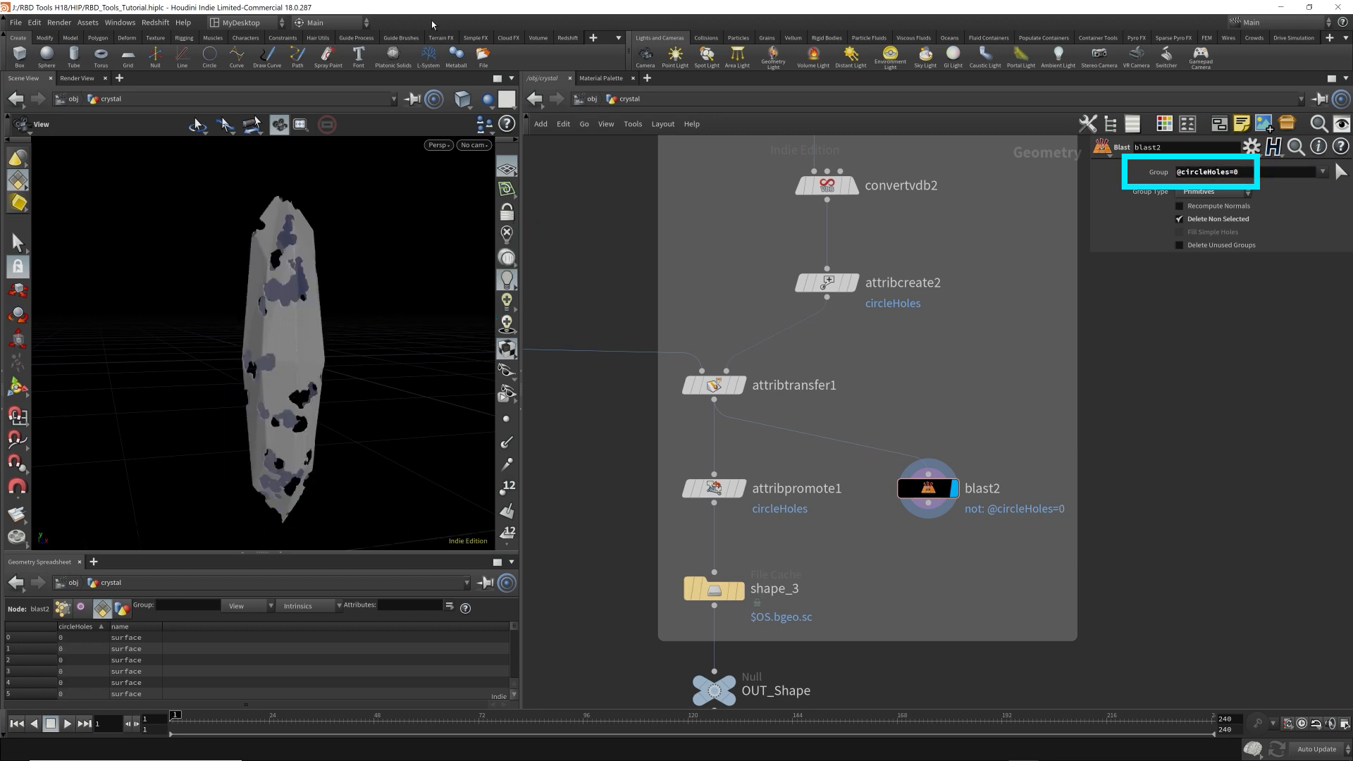
left_click_drag(334, 305, 282, 289)
middle_click_drag(283, 291, 364, 287)
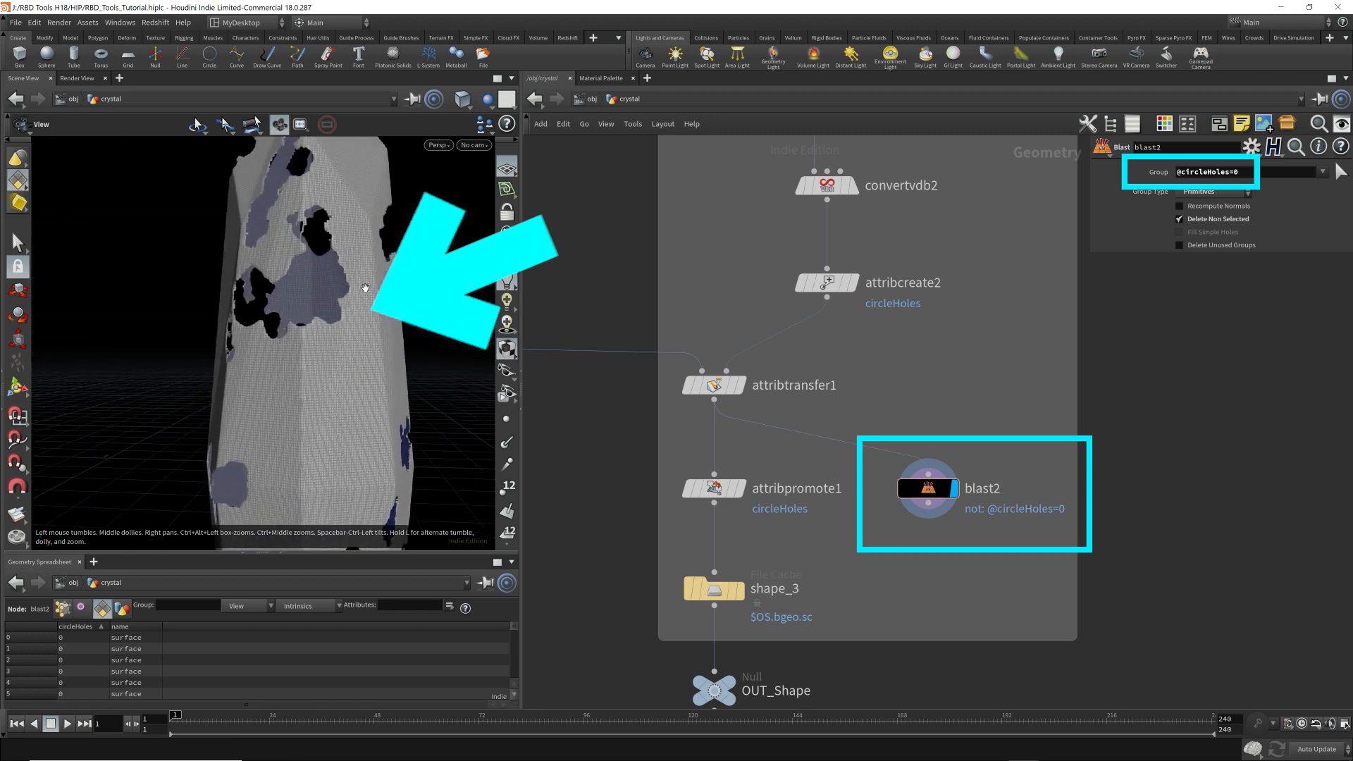
left_click_drag(369, 281, 415, 284)
middle_click_drag(416, 283, 141, 289)
left_click_drag(303, 310, 355, 320)
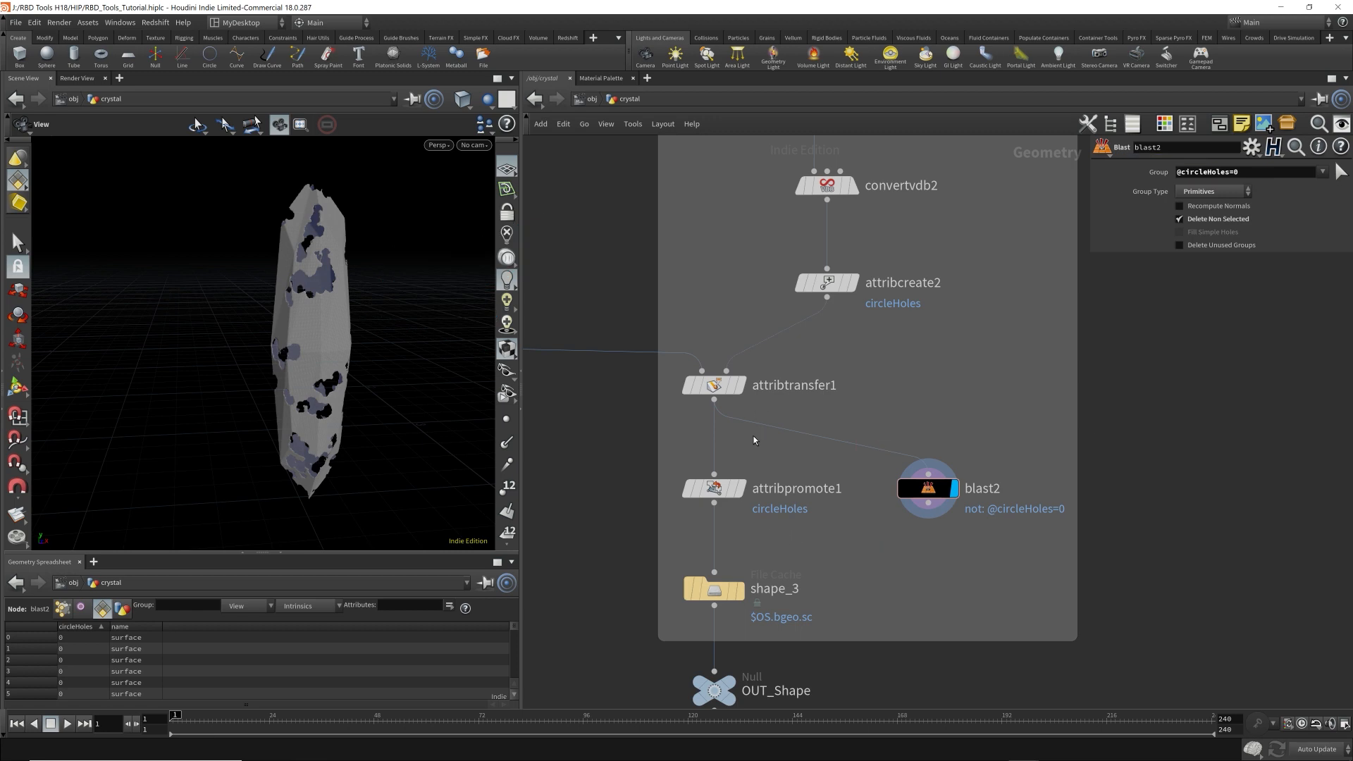
- Display attribtransfer1 and attribpromote1 in turn, and list the point attributes to check circleHoles after promotion from primitive to point
left_click(714, 385)
left_click(738, 385)
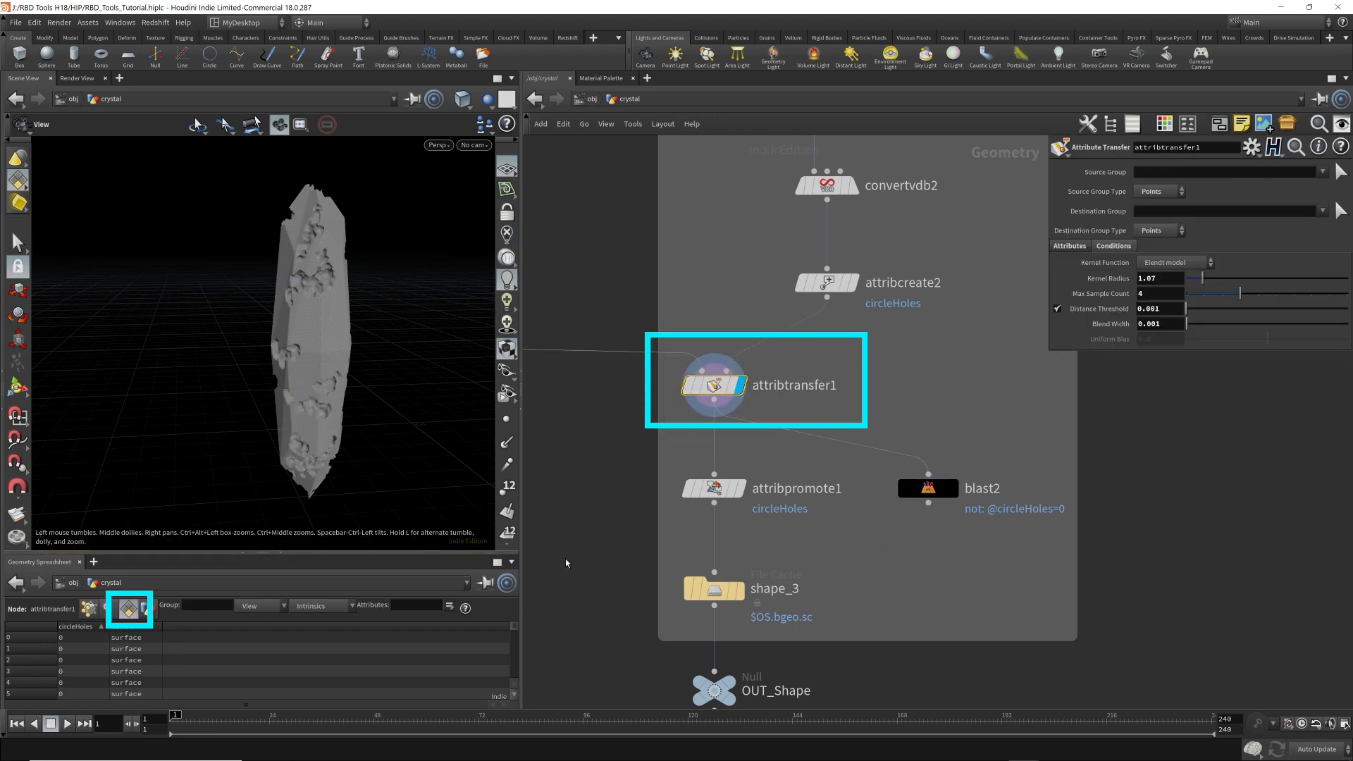
left_click(713, 488)
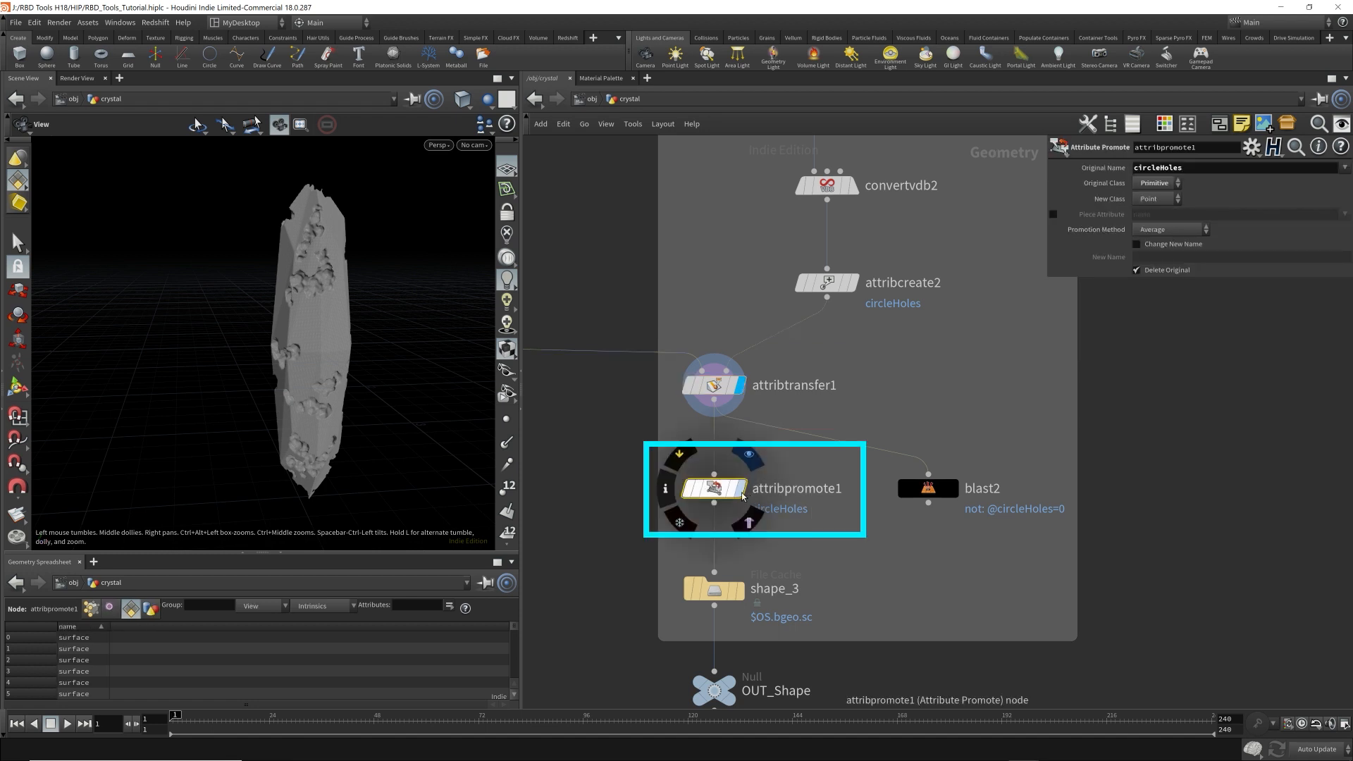
left_click(738, 488)
left_click(91, 607)
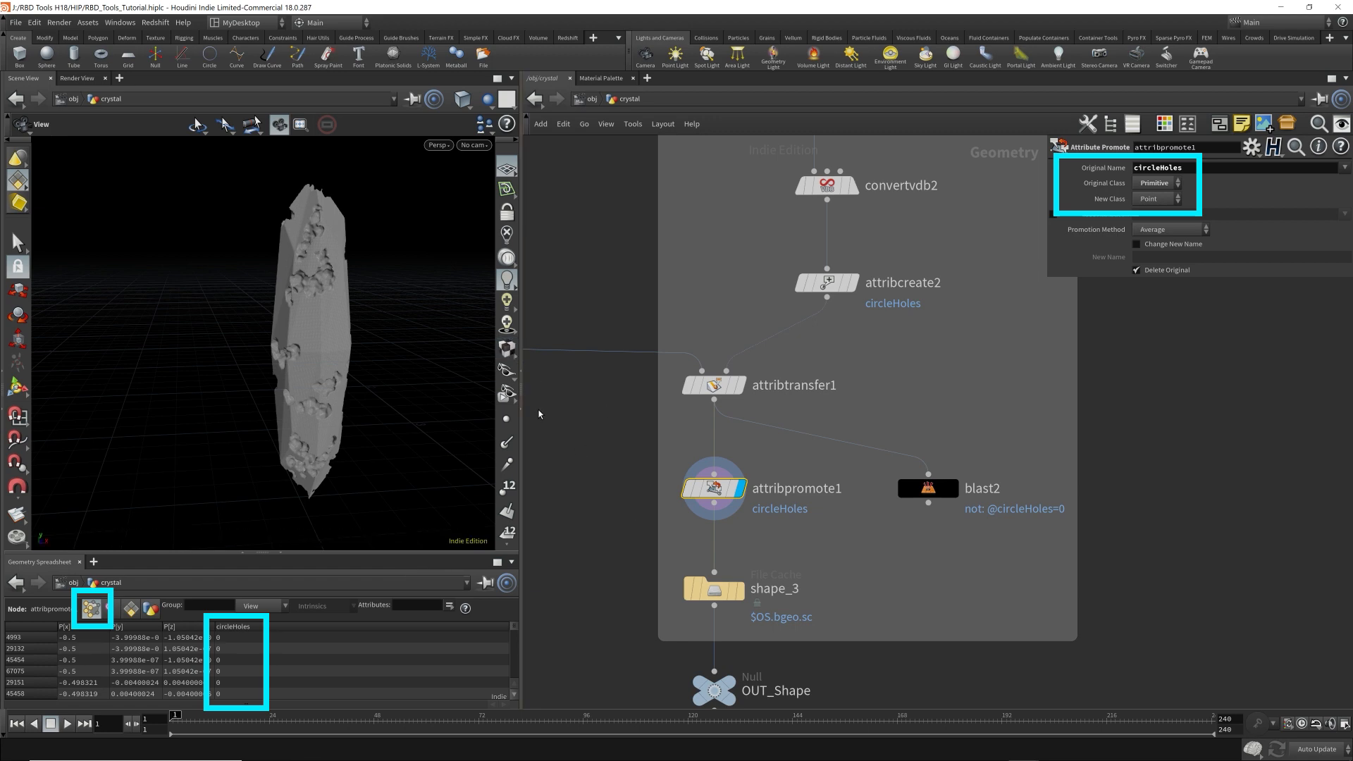
- Inside the fractured_crystal object, set object_merge1's Object 1 source to /obj/crystal/OUT_Simple_Shape
mouse_move(725, 697)
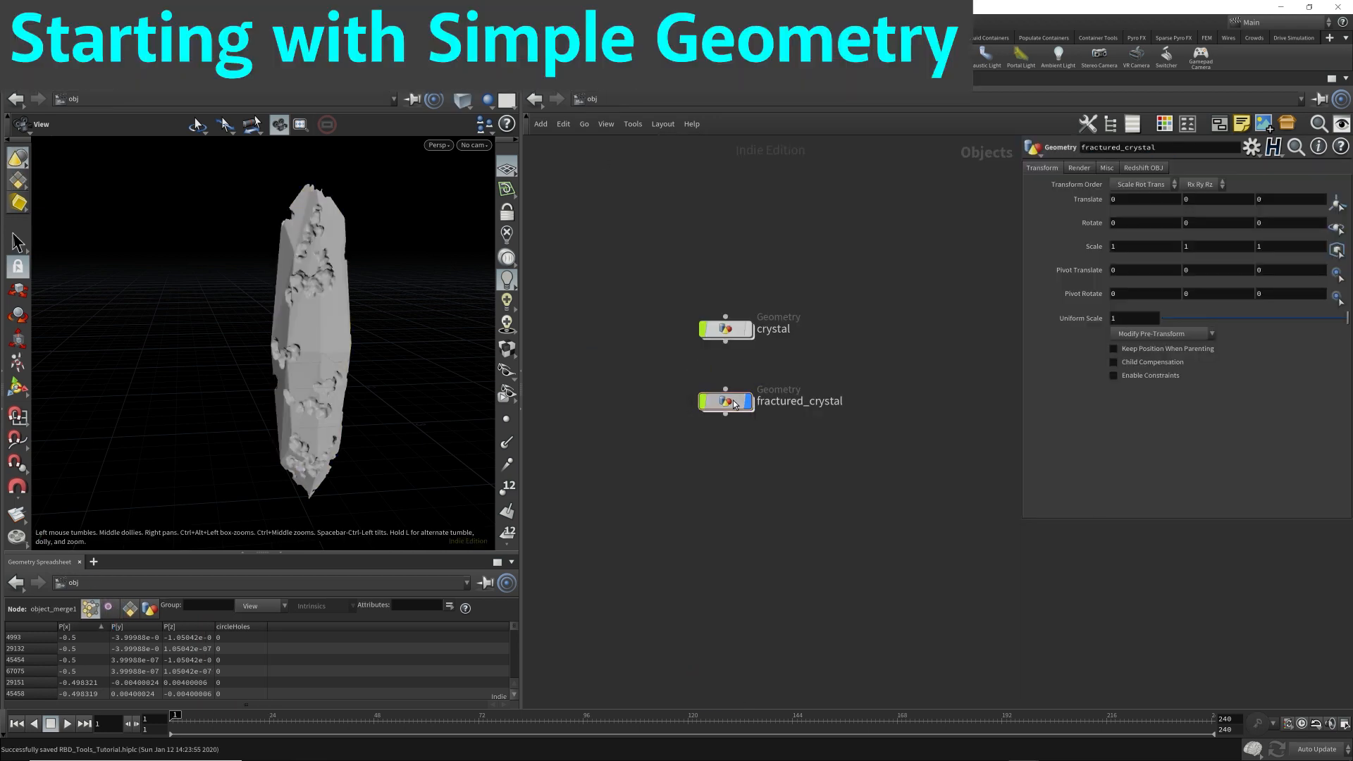
double_click(725, 398)
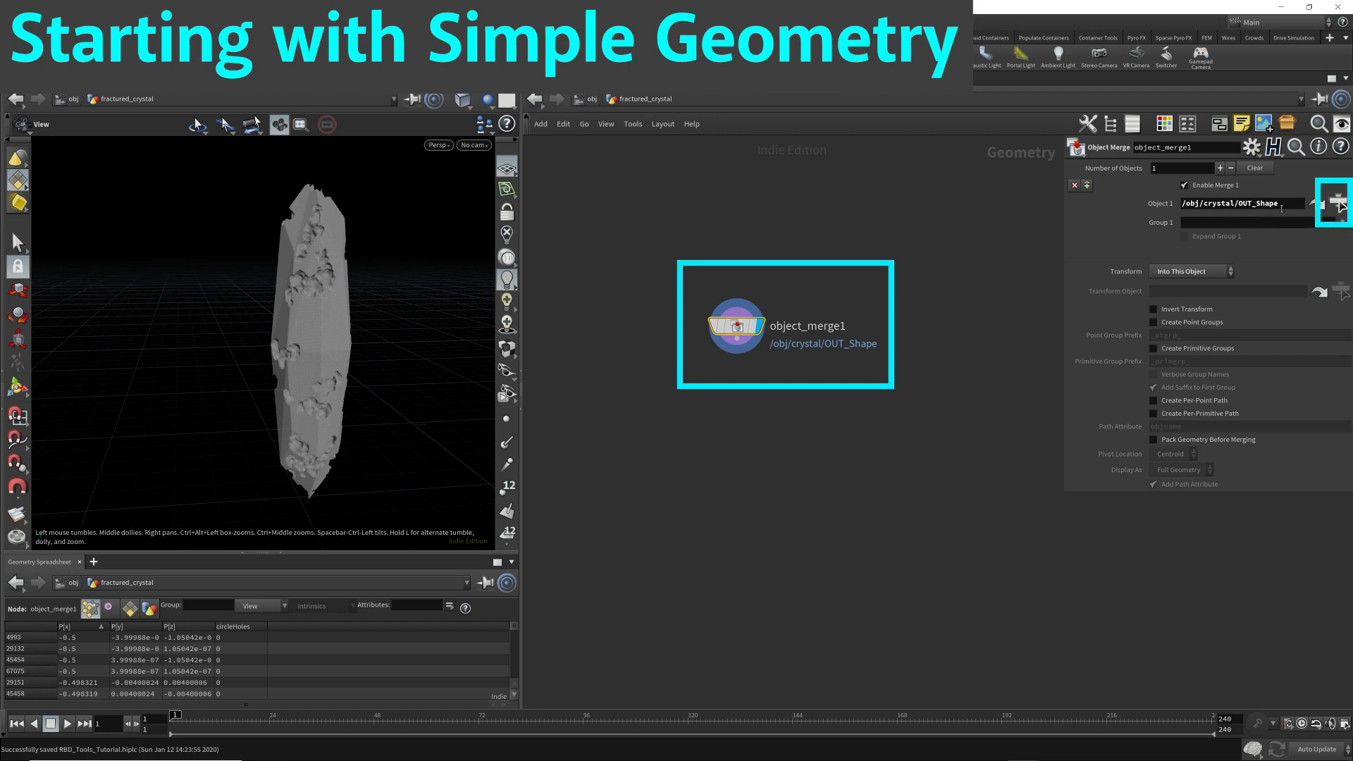
left_click(1339, 204)
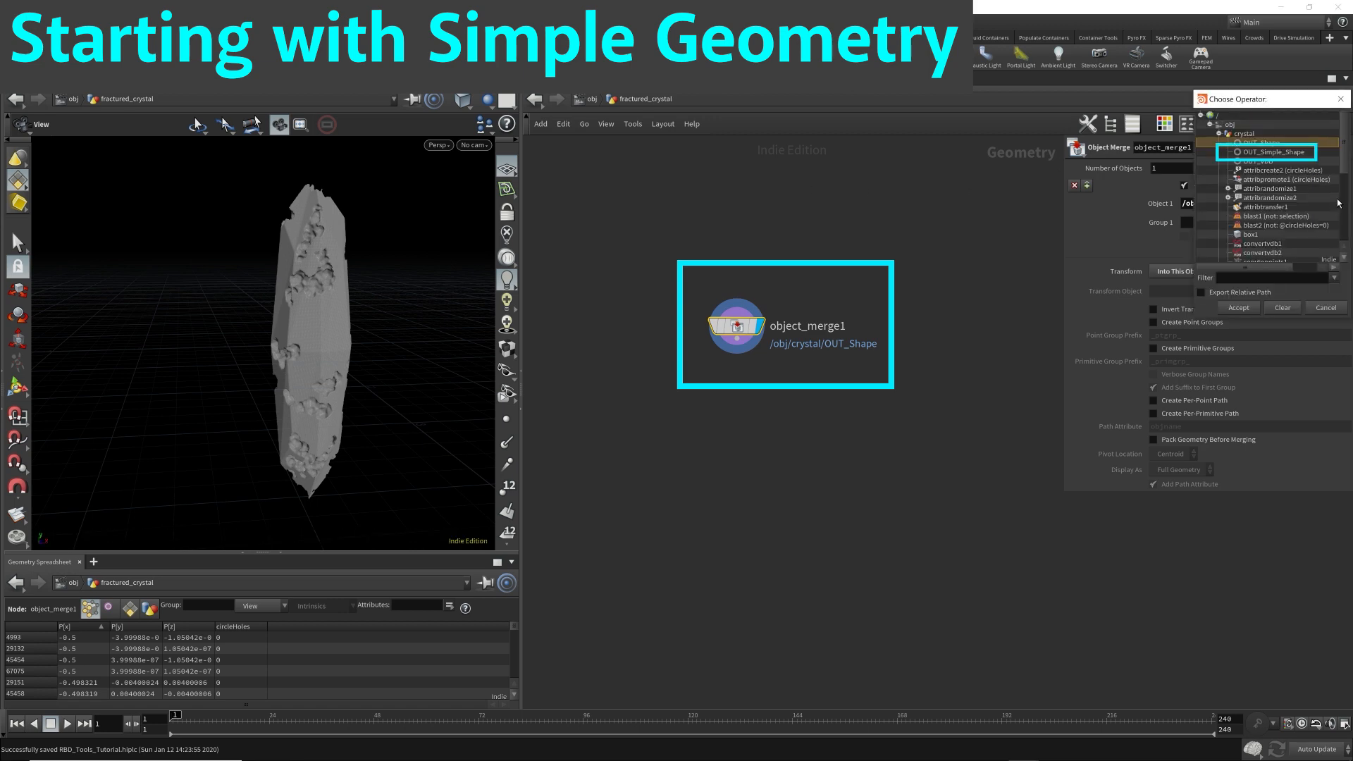
left_click(1271, 153)
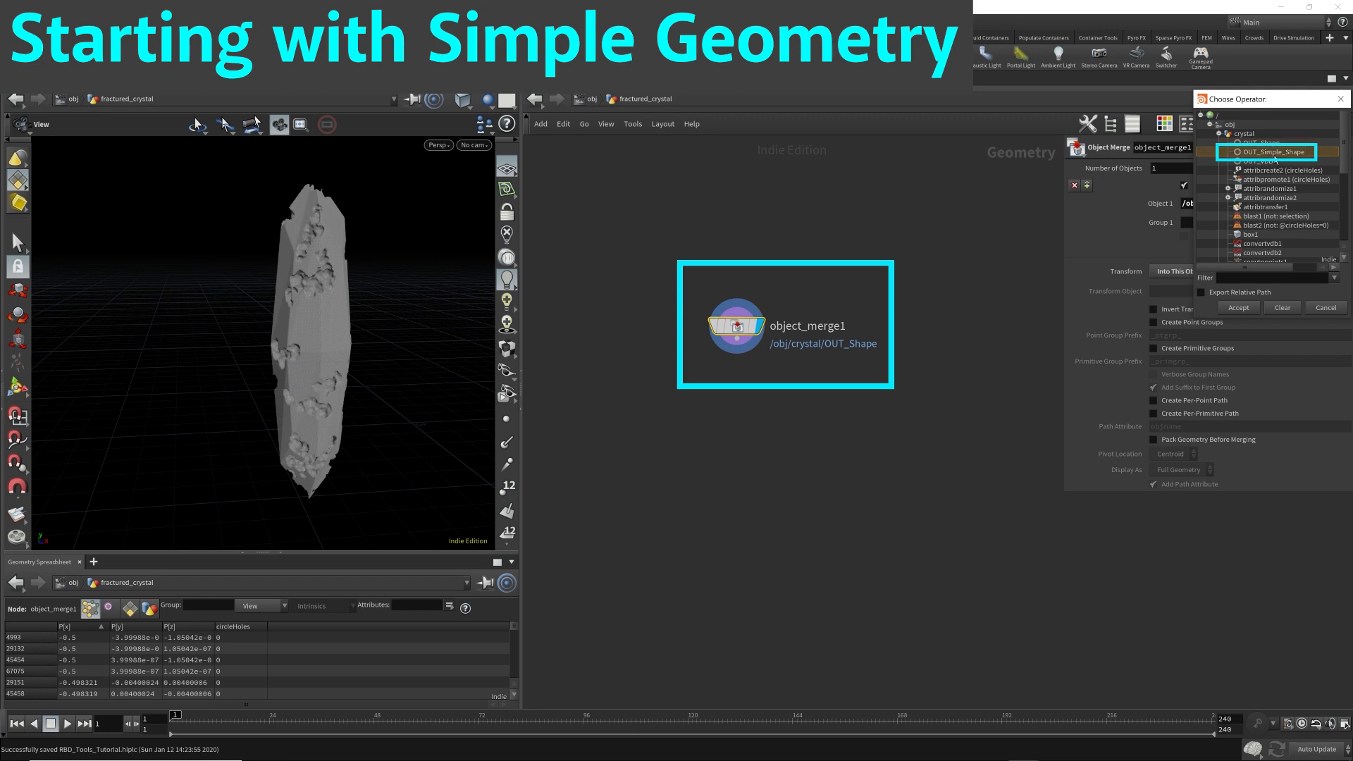
double_click(1273, 153)
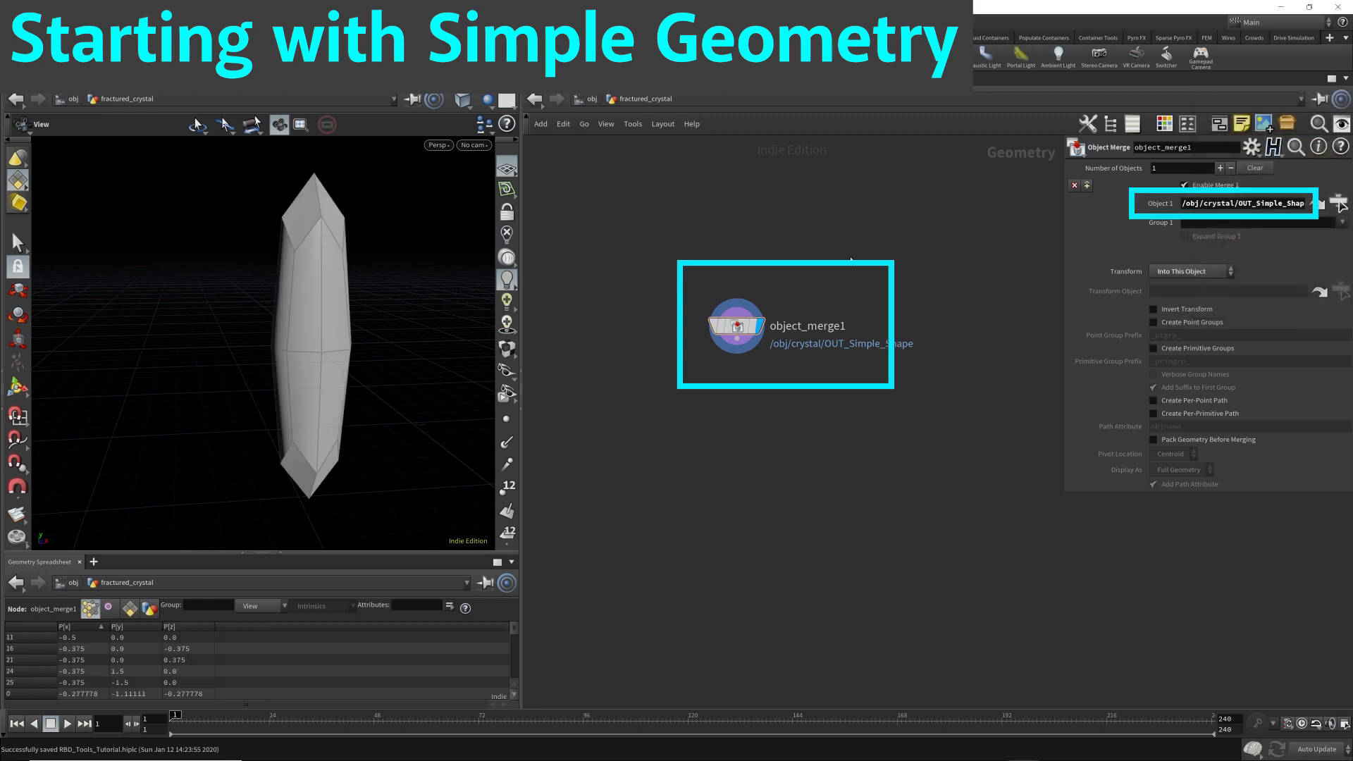
- Add an RBD Material Fracture node below object_merge1 in the fractured_crystal network
key("Tab")
type("rbd")
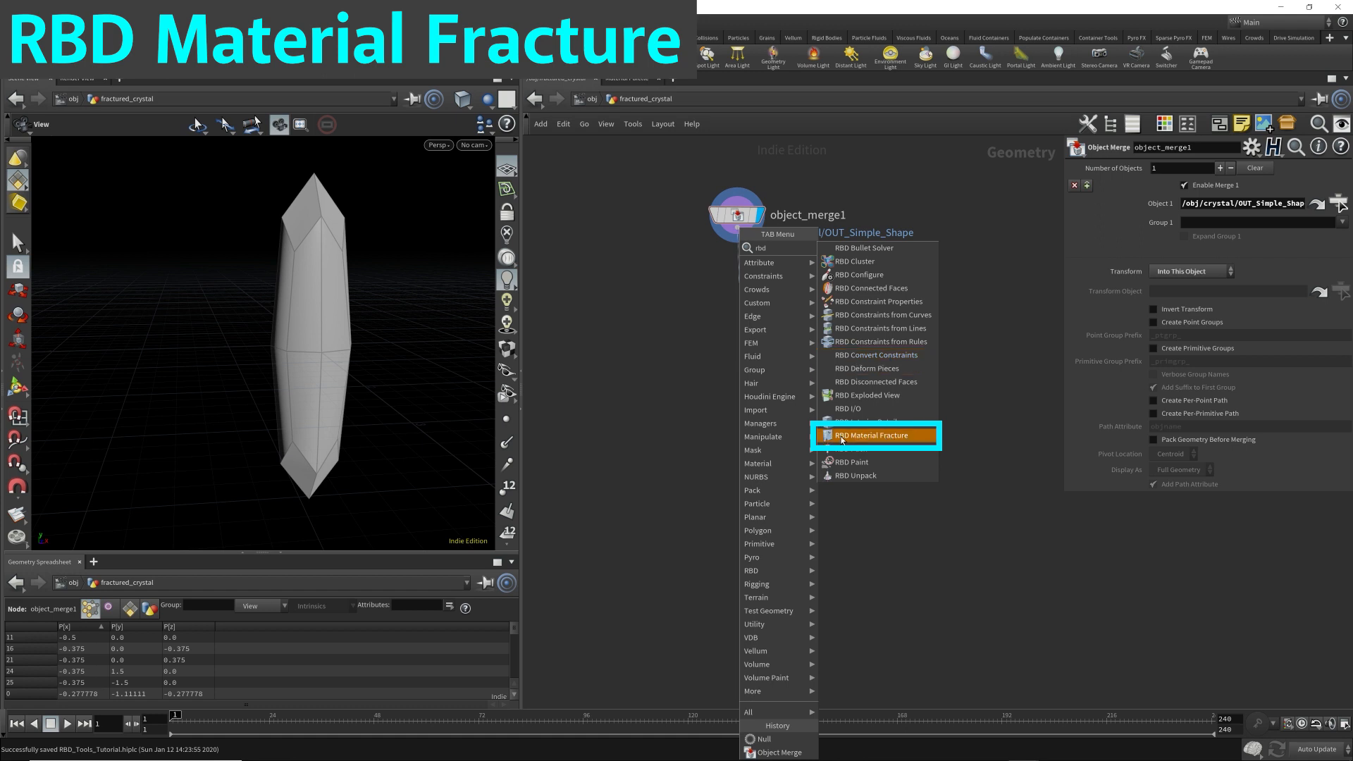
left_click(892, 436)
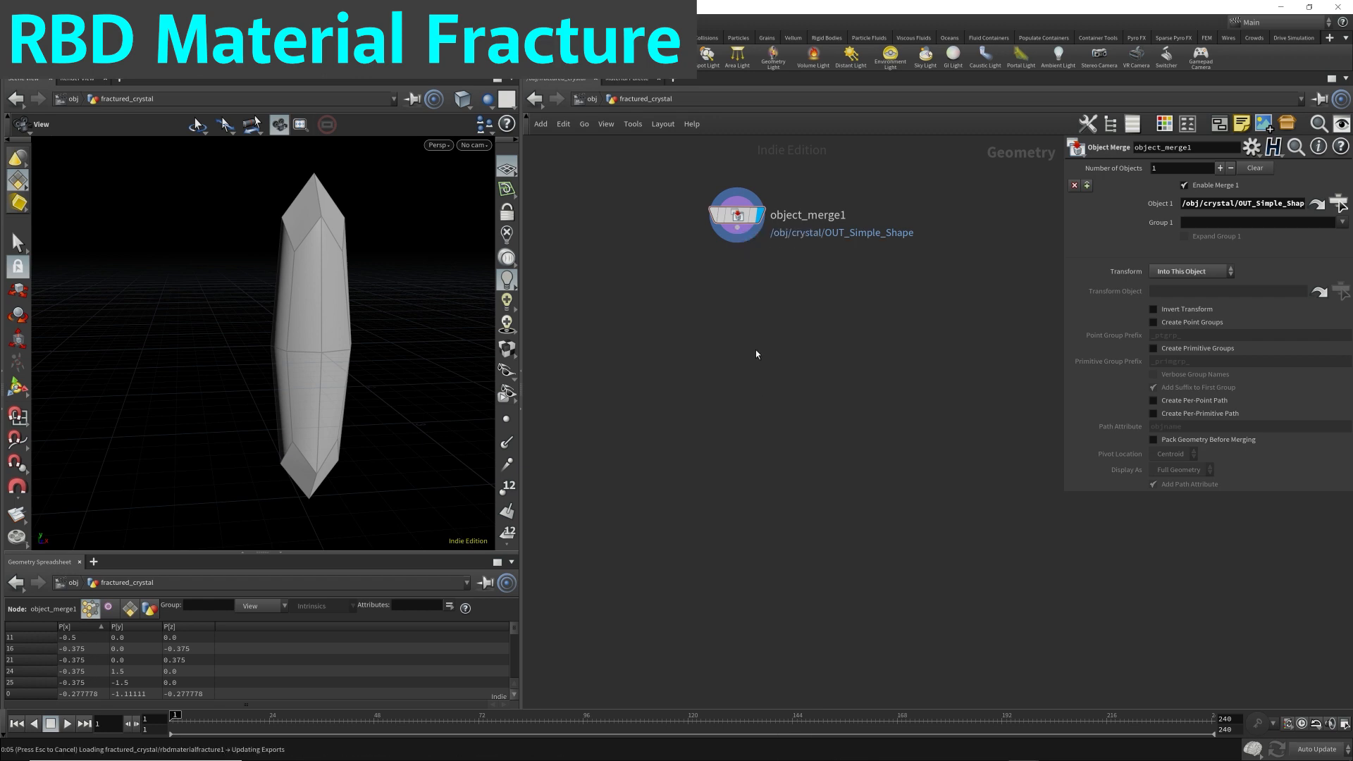
left_click(736, 282)
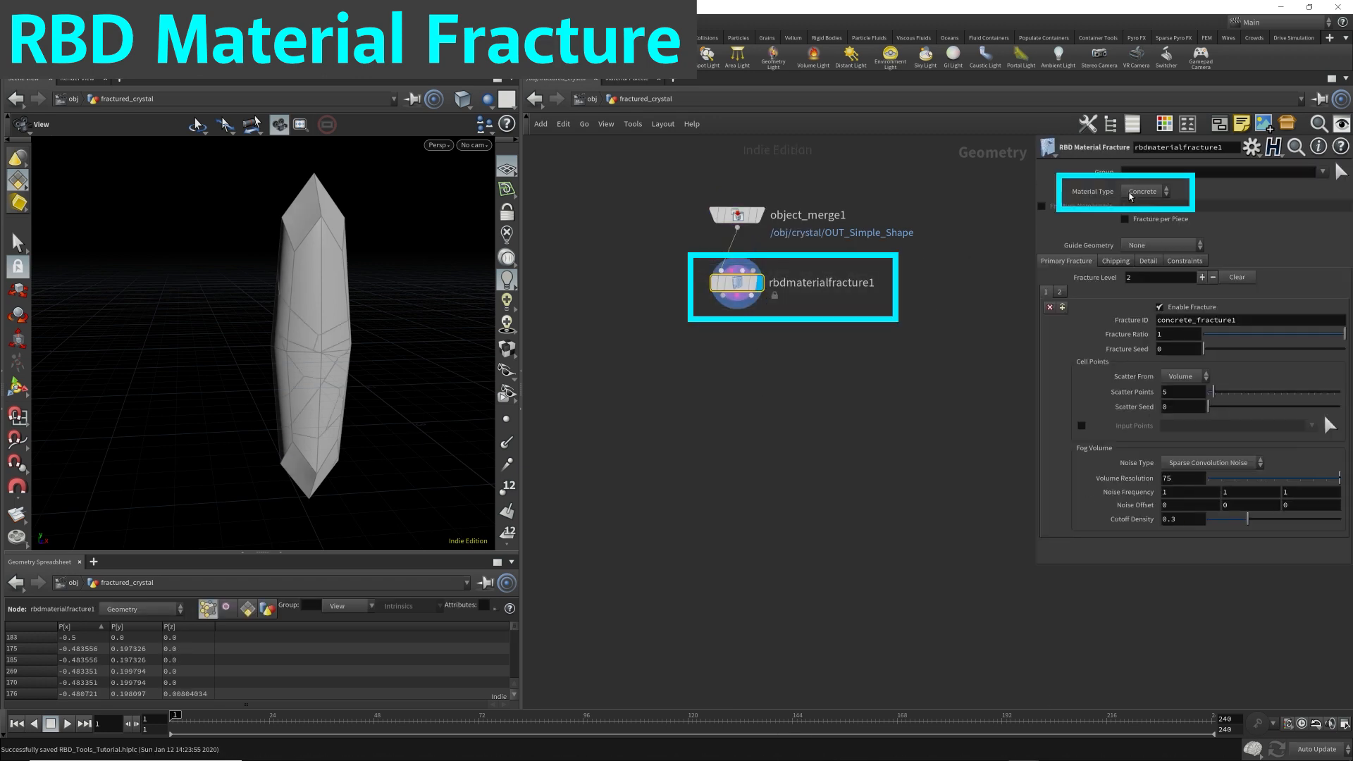
- Choose Concrete as the fracture node's material type and show the settings of the second primary fracture level
left_click(1157, 196)
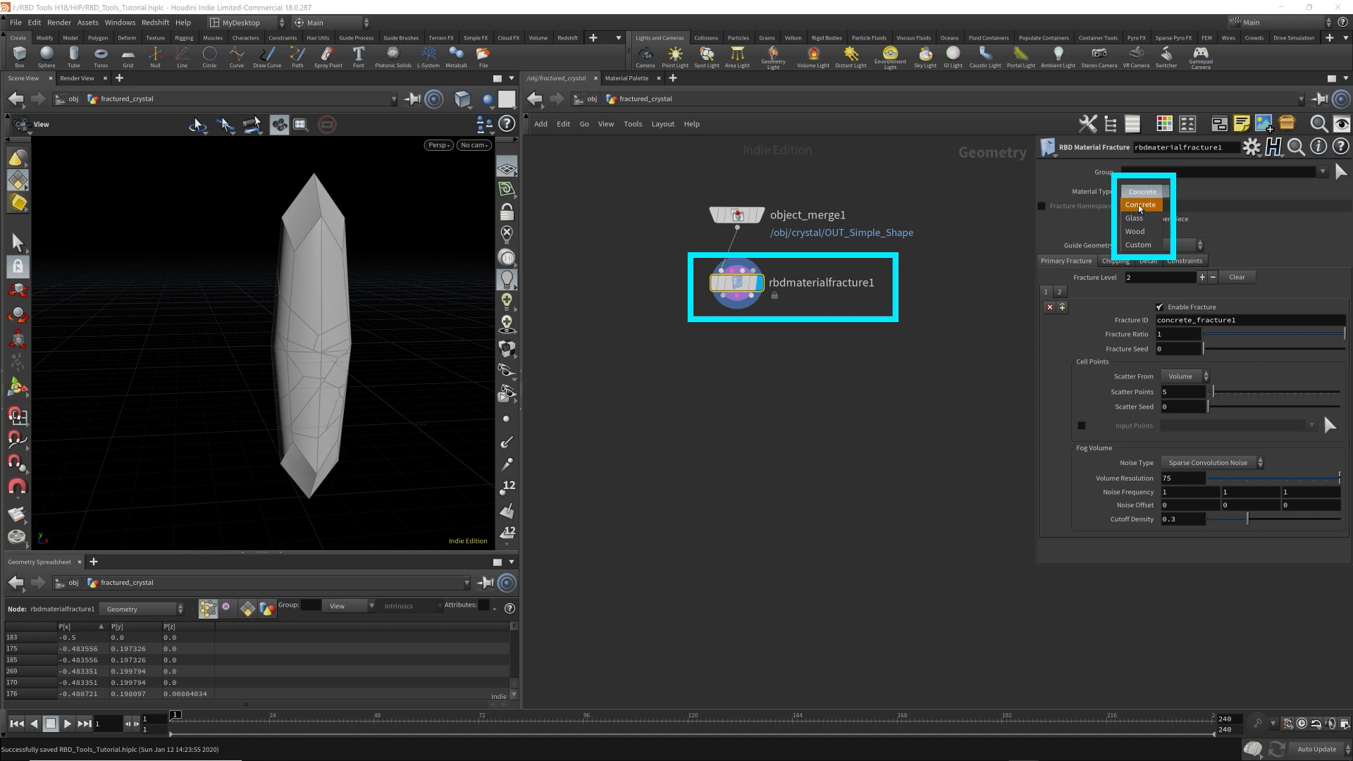
left_click(1139, 206)
left_click(1056, 295)
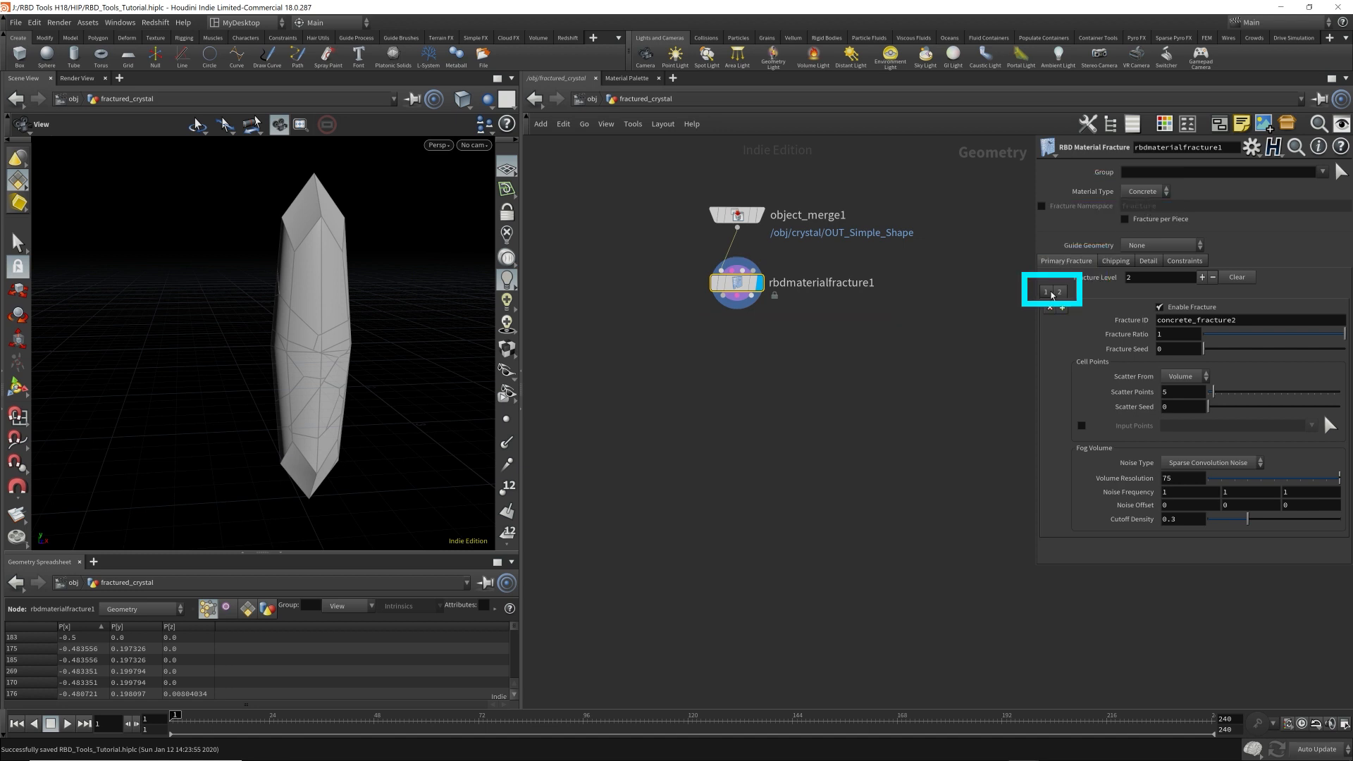
- Compare the two primary fracture levels' settings, and reduce the fracture to the single level concrete_fracture1
left_click(1058, 293)
left_click(1046, 294)
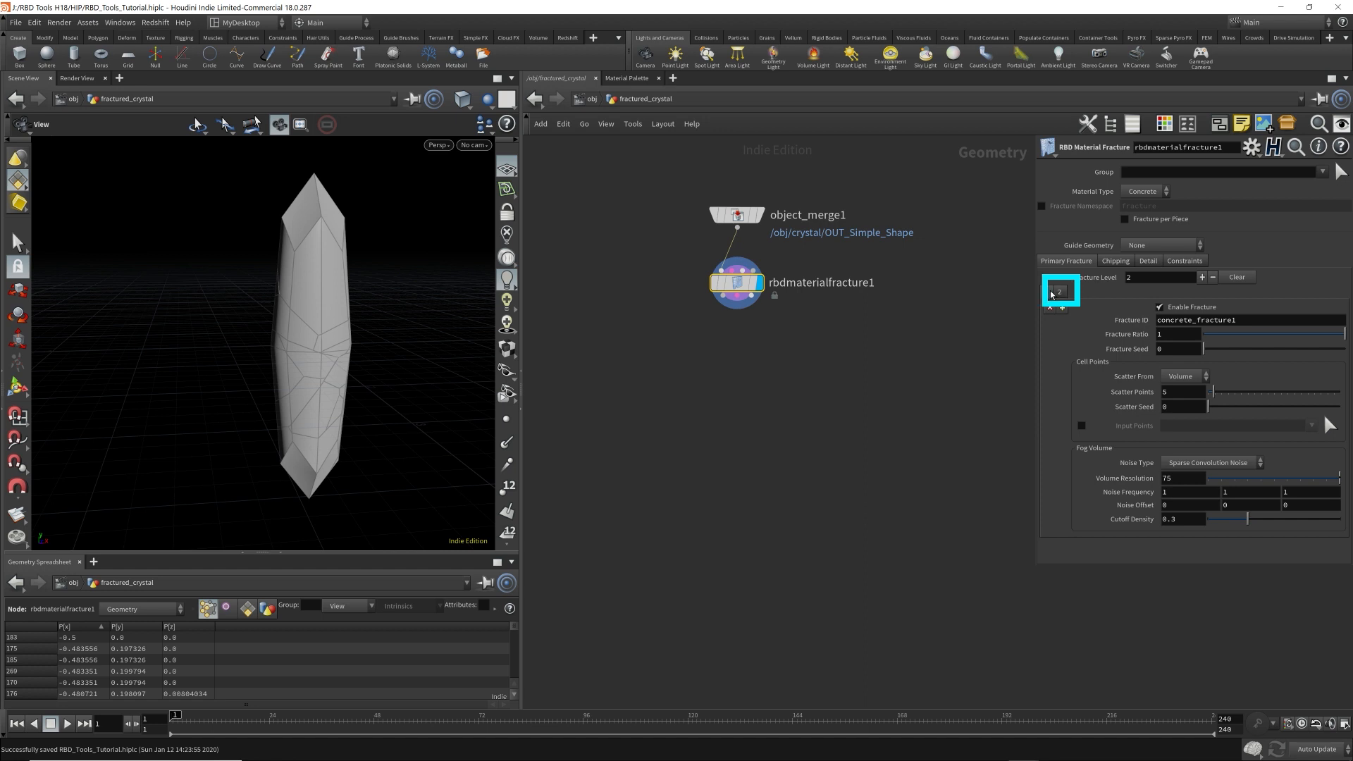
left_click(1060, 293)
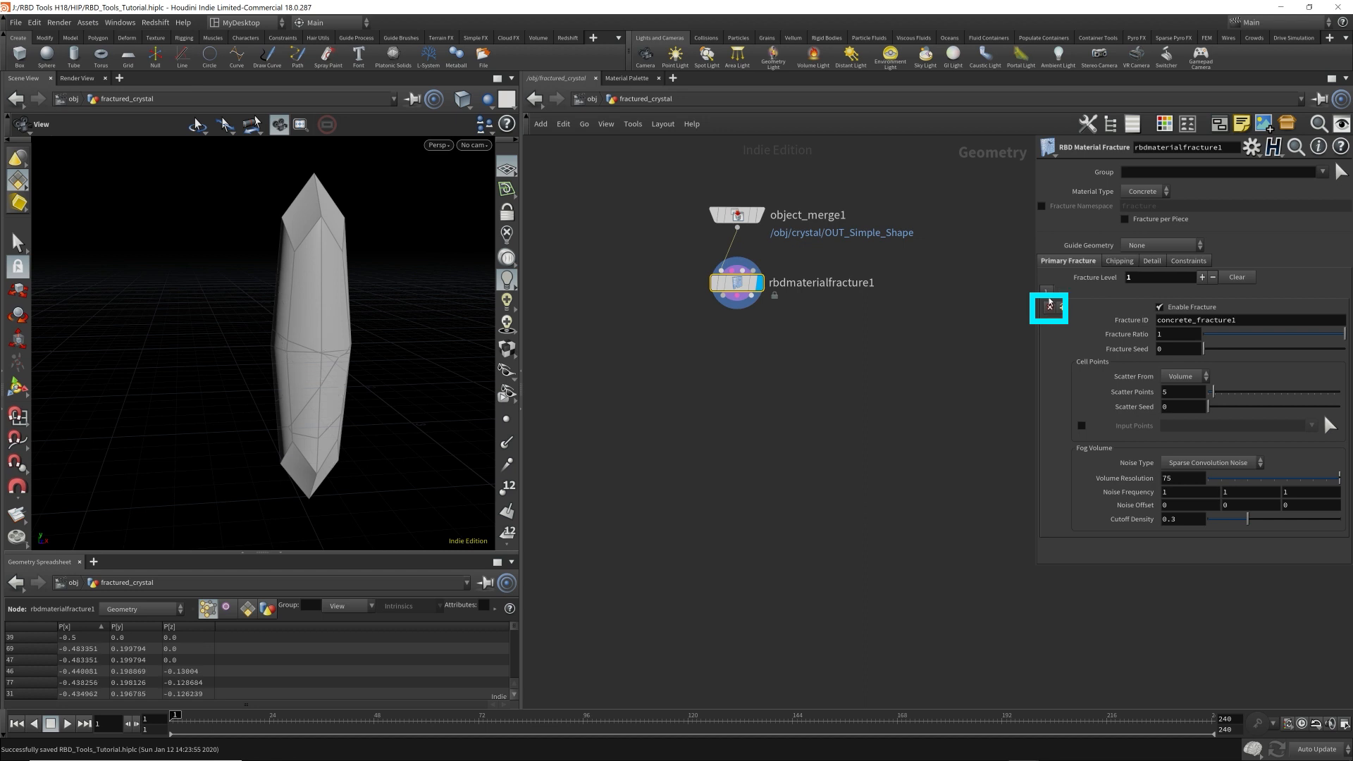
left_click(1049, 310)
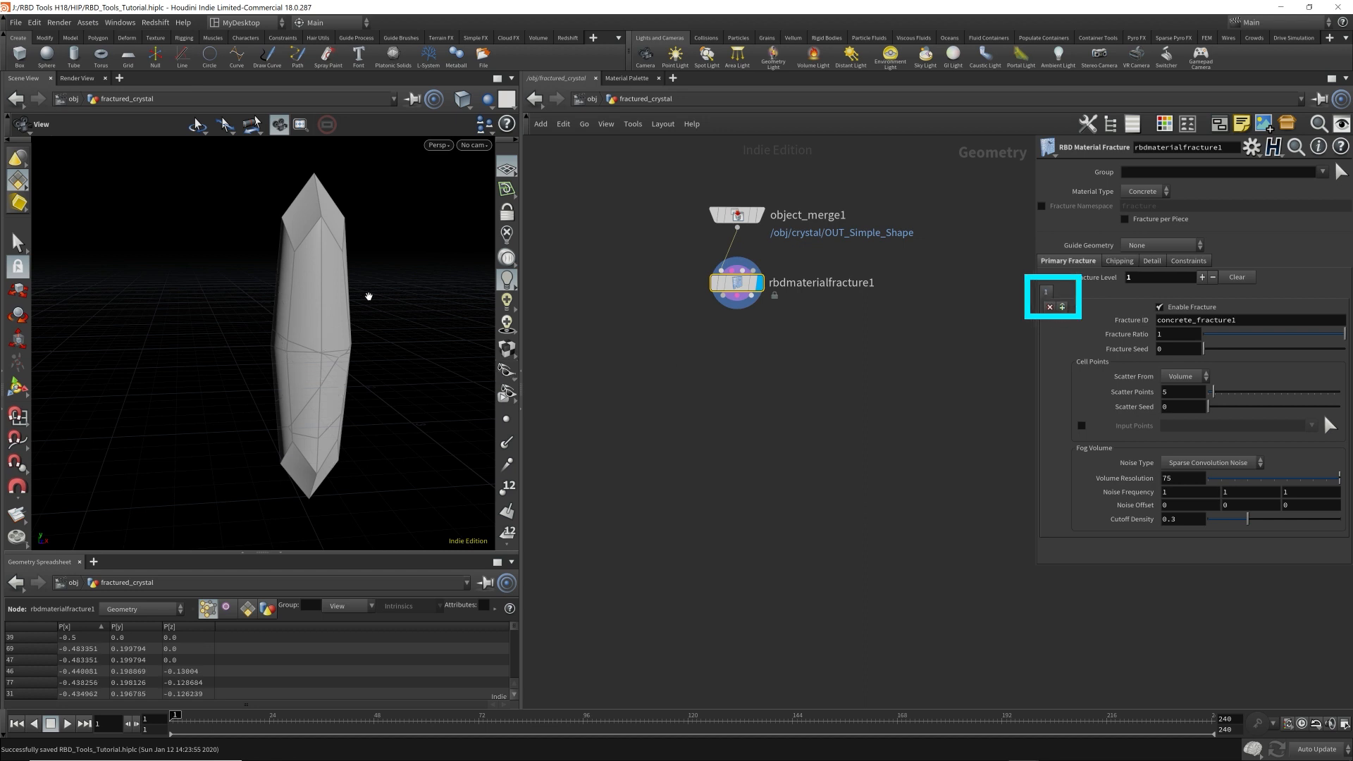
left_click_drag(368, 297, 264, 307)
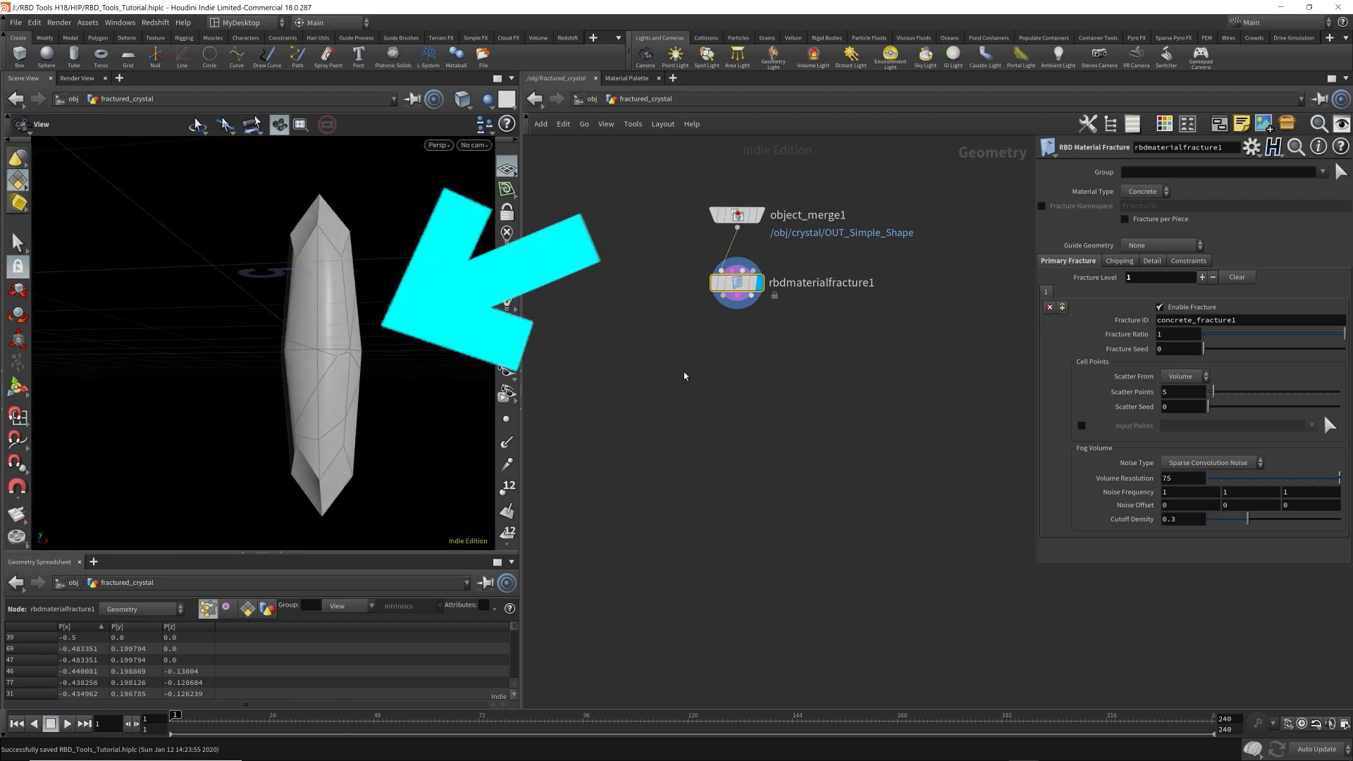
key("Tab")
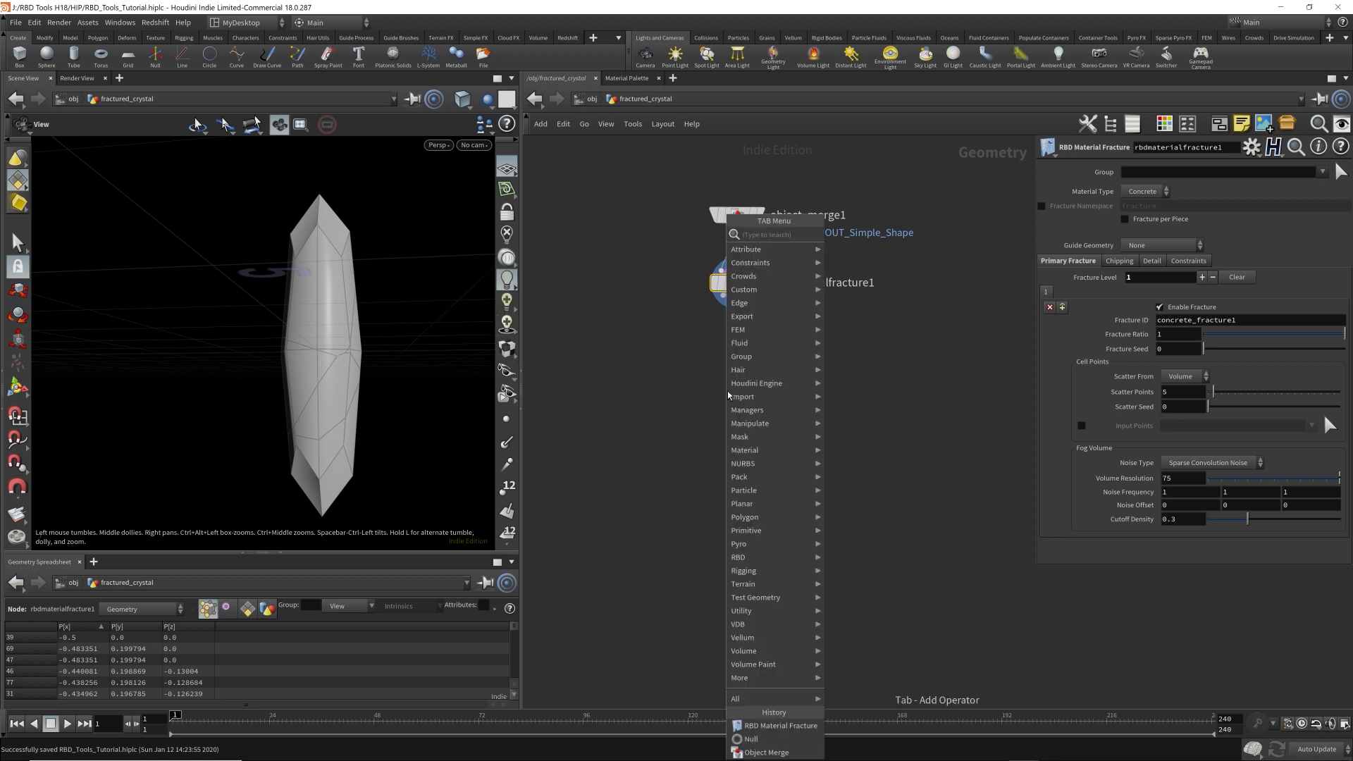
type("rbd")
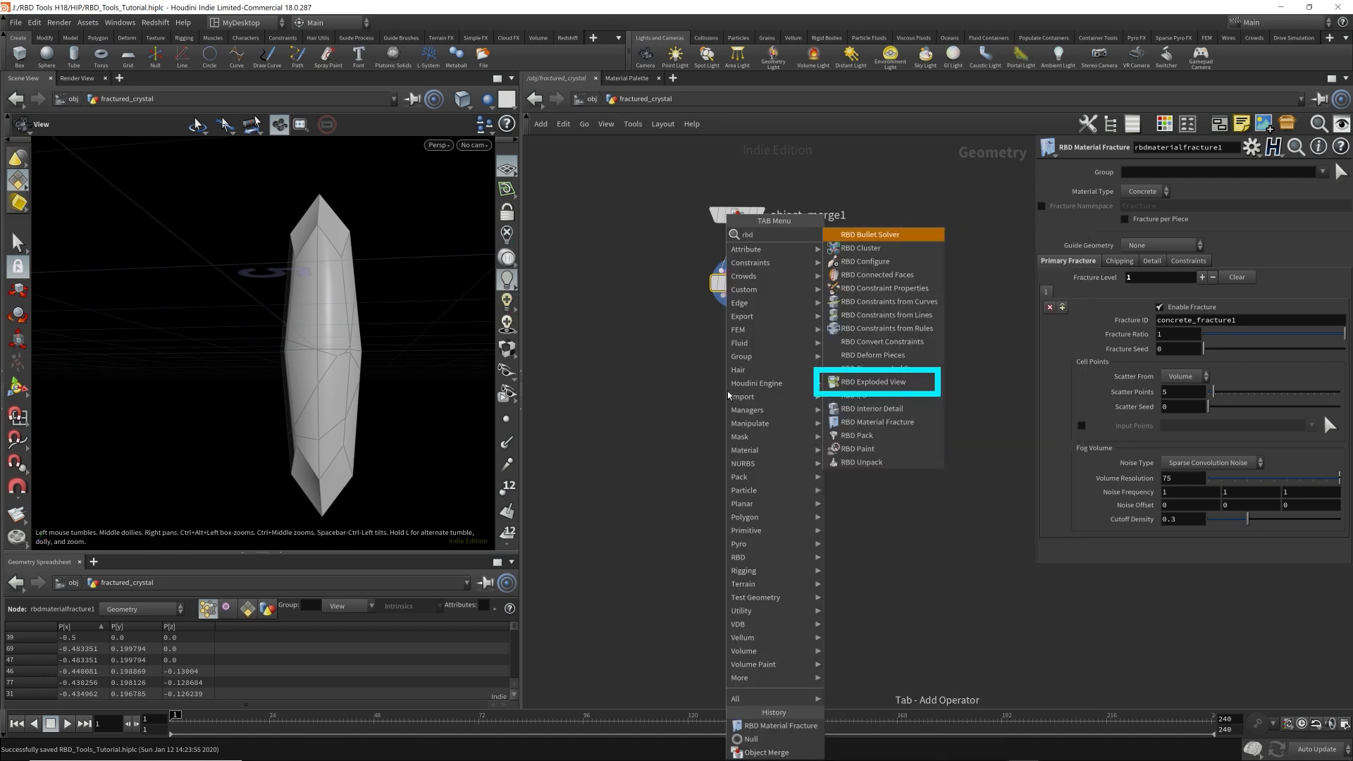
key("Down")
key("Down")
key("Down")
key("Down")
key("Down")
key("Down")
key("Down")
key("Down")
key("Down")
key("Down")
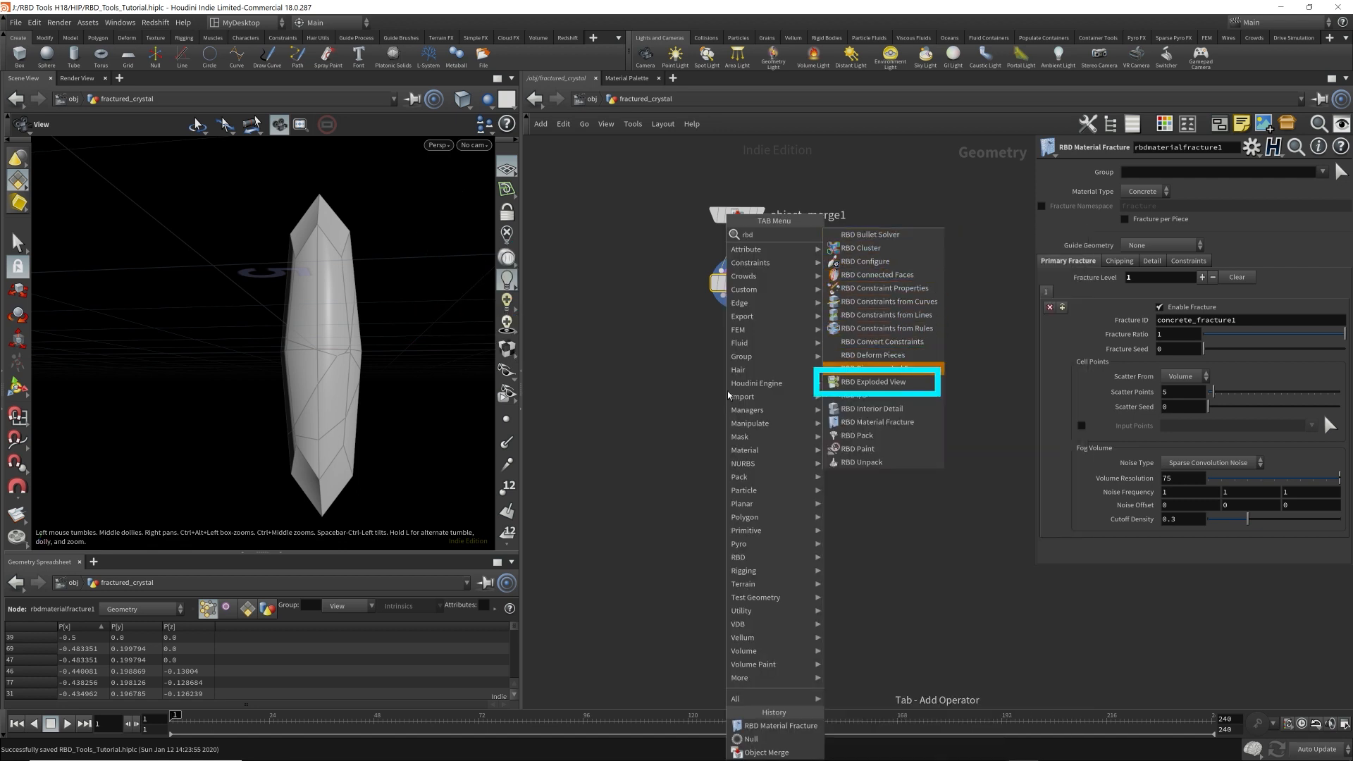
key("Down")
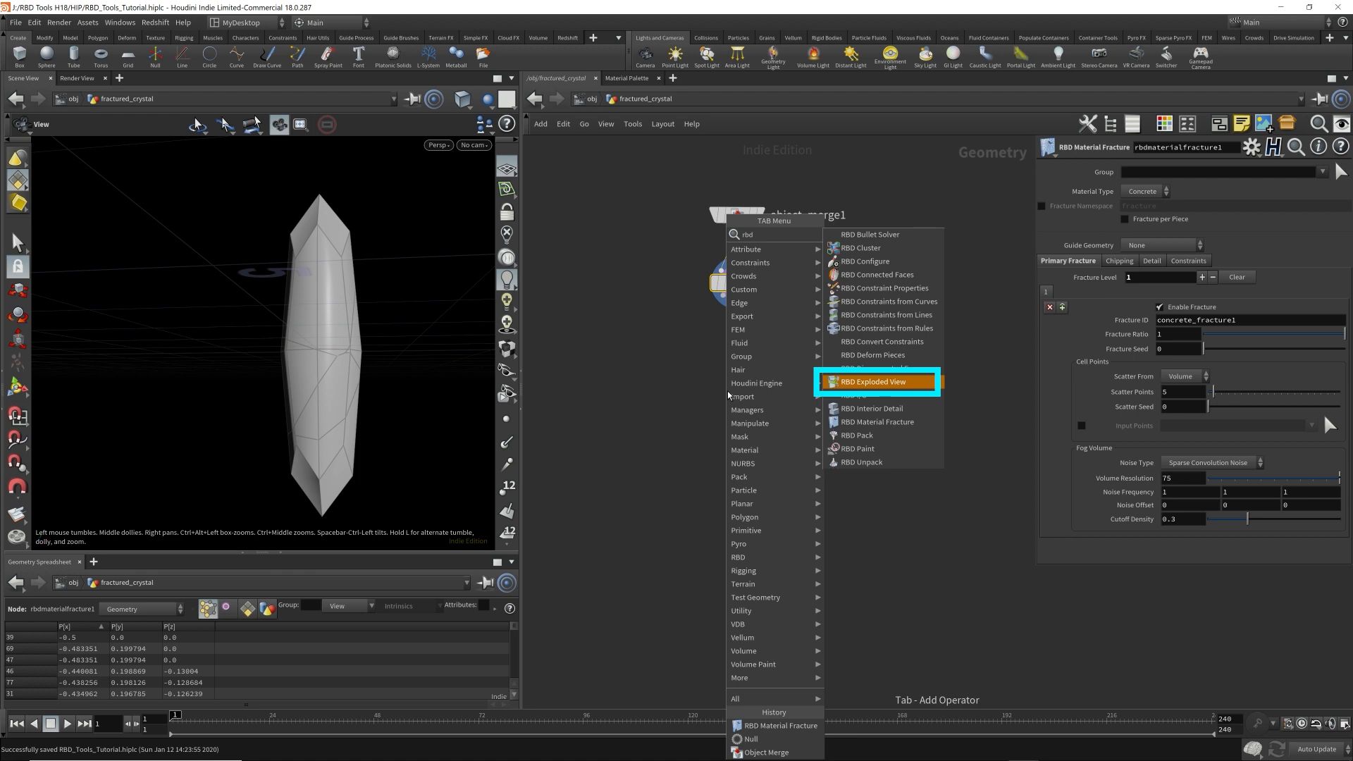
key("Return")
left_click(677, 408)
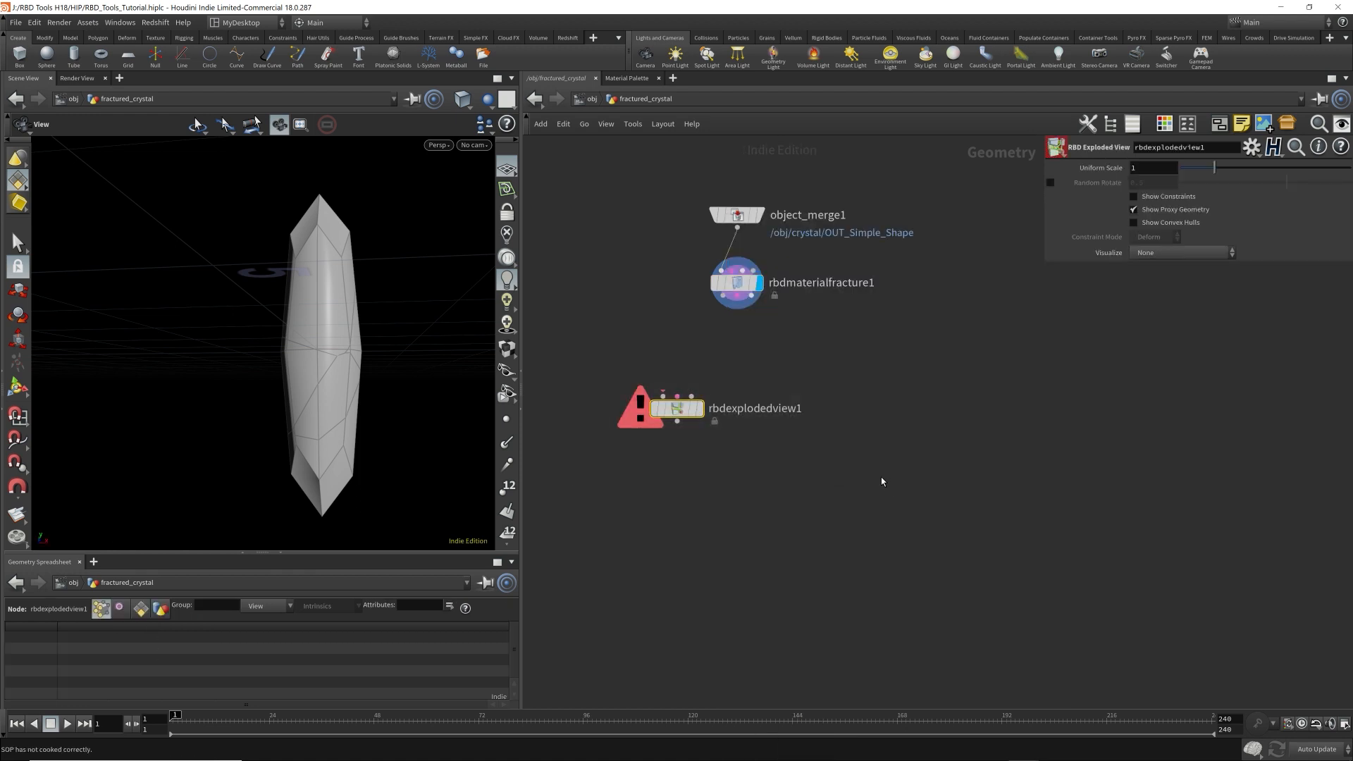
key("Delete")
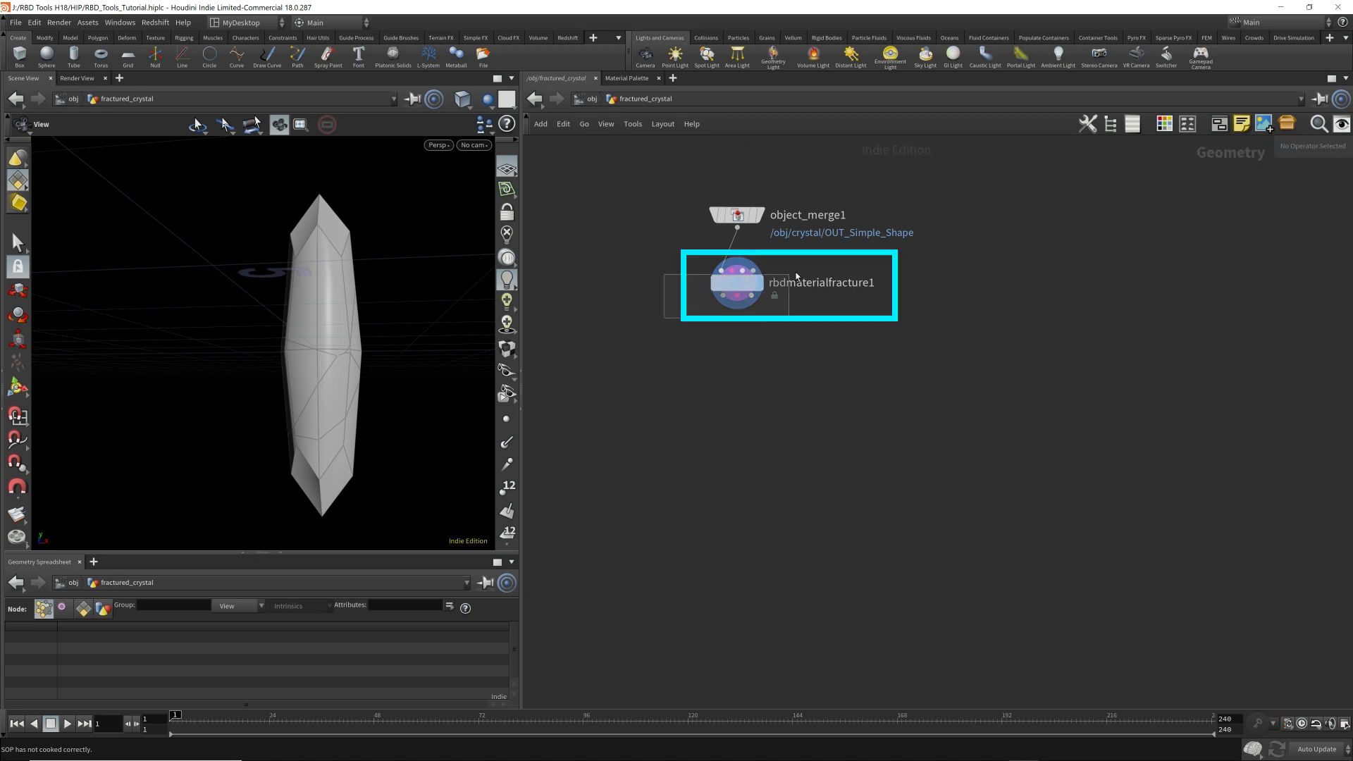
- Display object_merge1 and rbdmaterialfracture1 in turn to compare the unbroken crystal with its fractured version
left_click(726, 276)
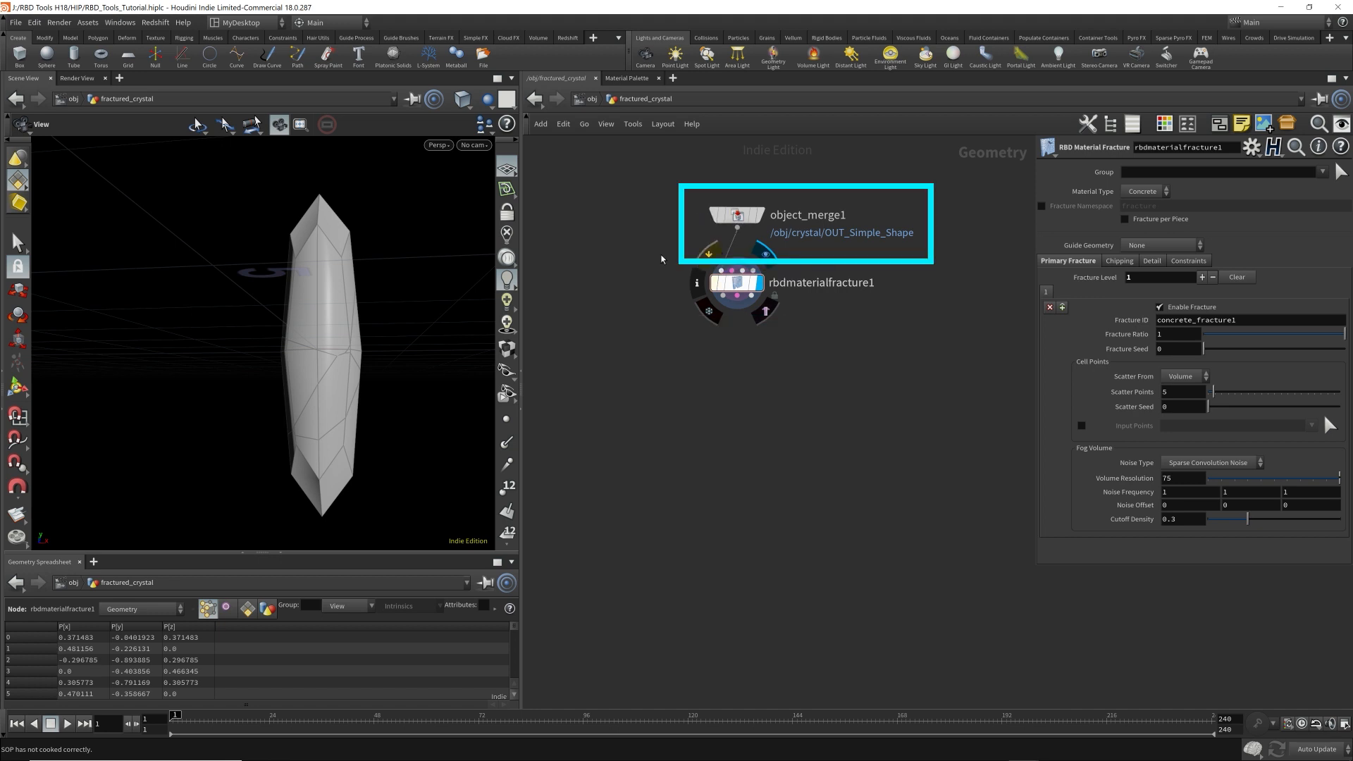
left_click(737, 215)
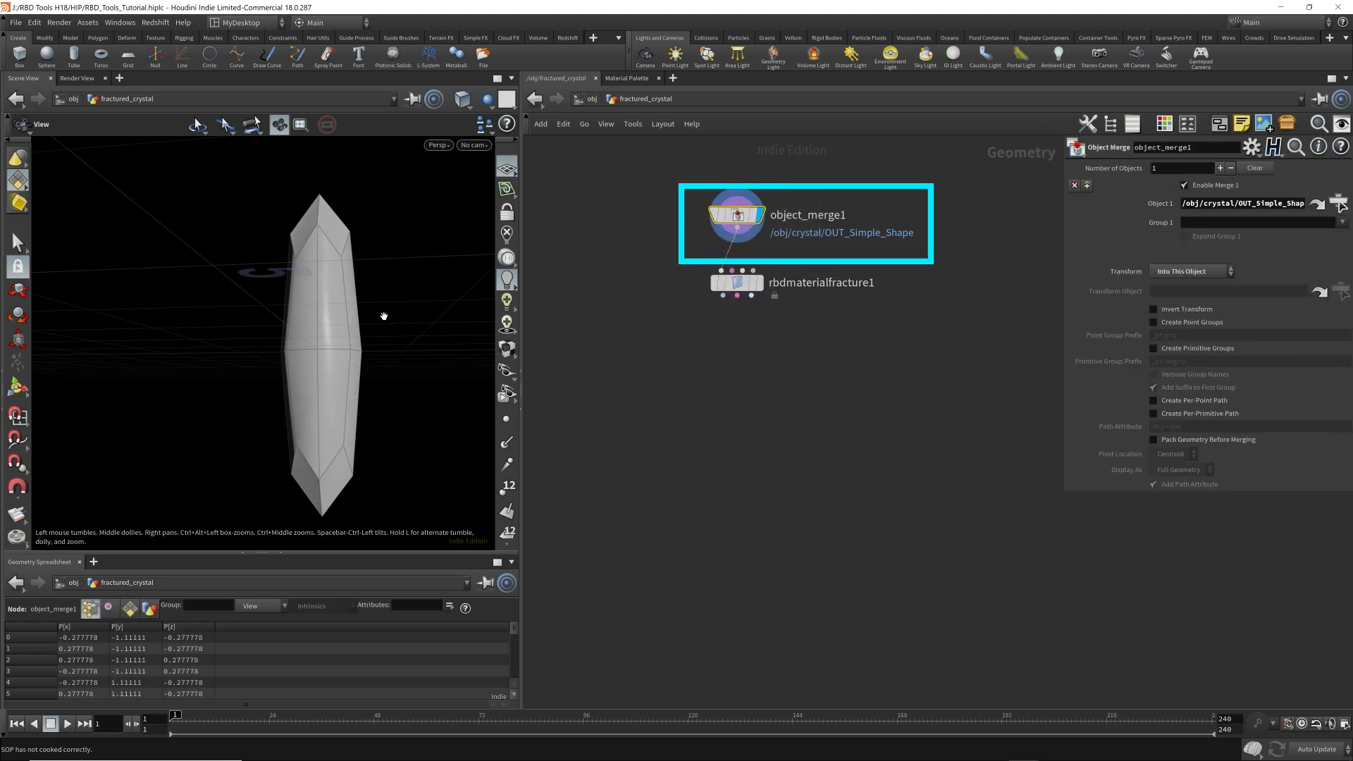
left_click_drag(383, 314, 389, 343)
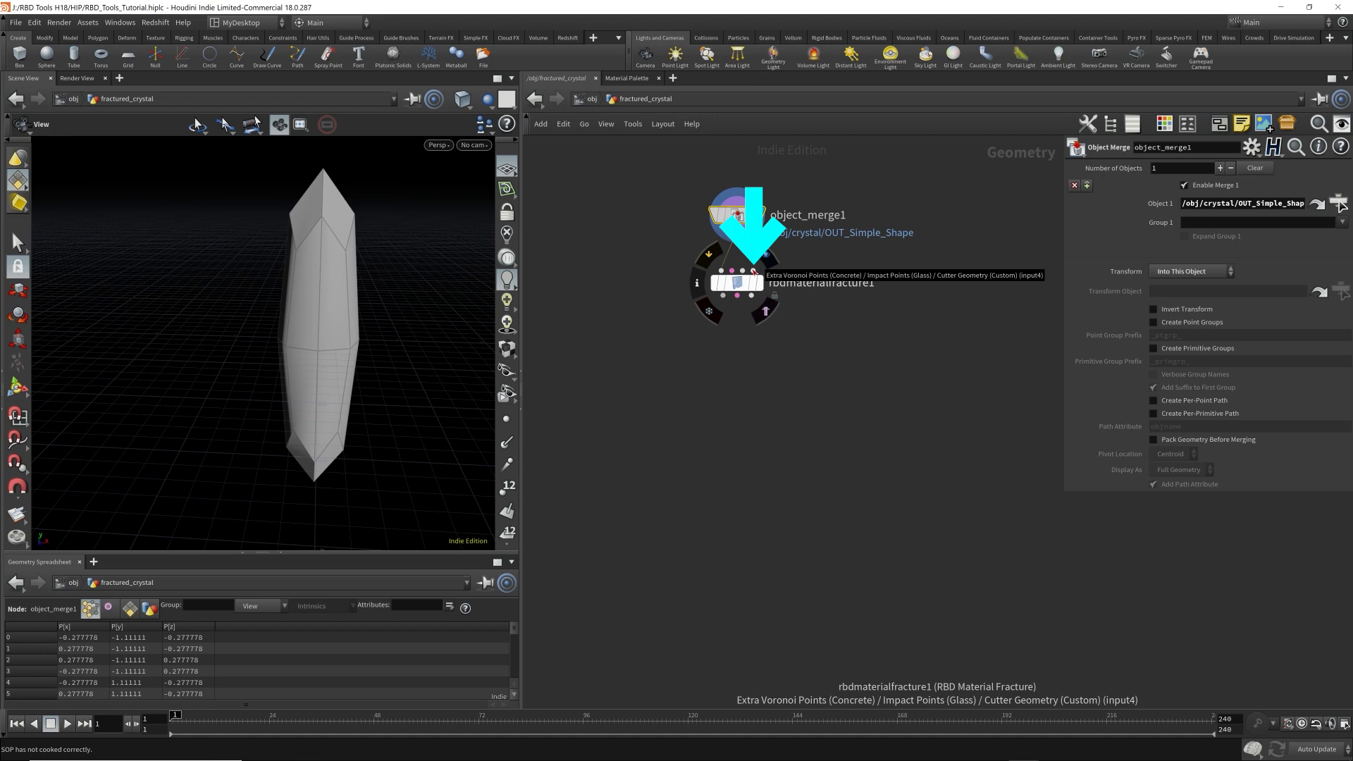
left_click(753, 275)
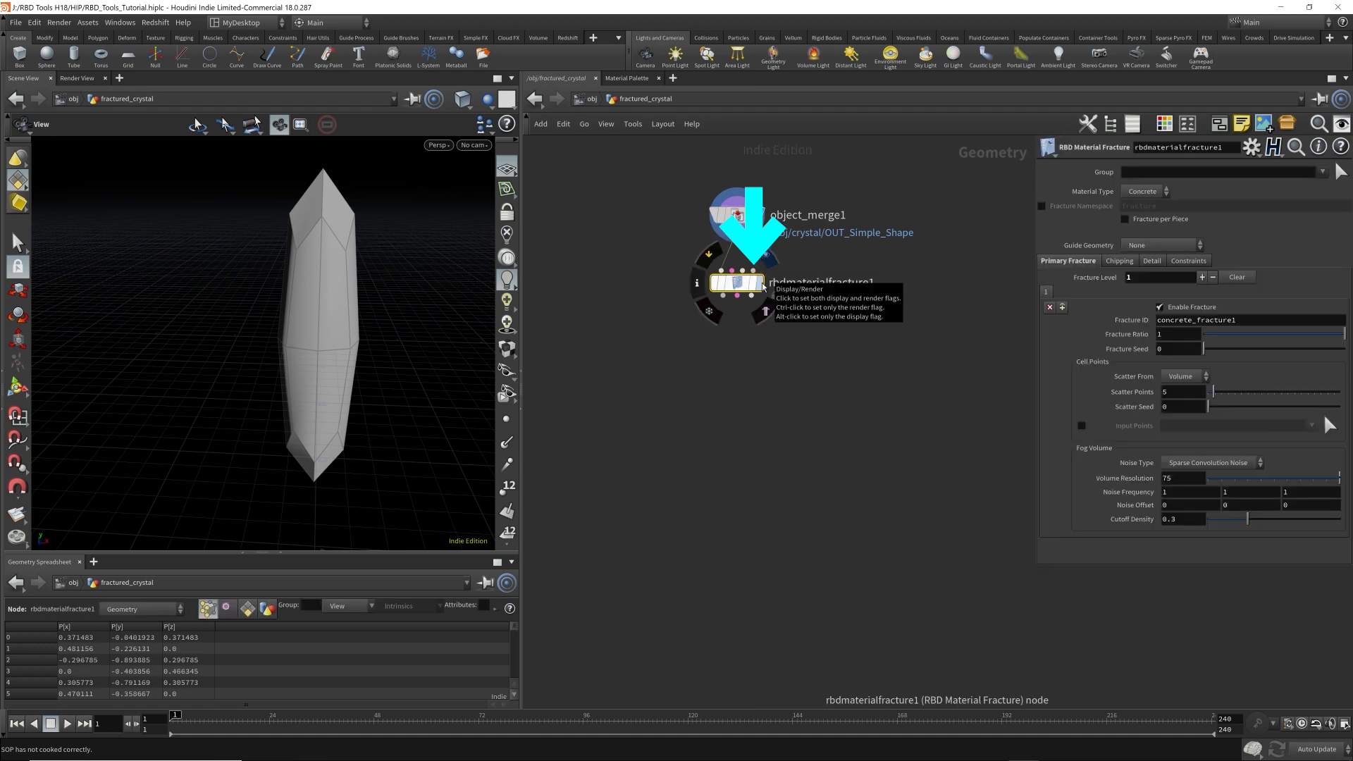
- Add an RBD Exploded View node below rbdmaterialfracture1, wired to its three outputs
key("Tab")
type("r")
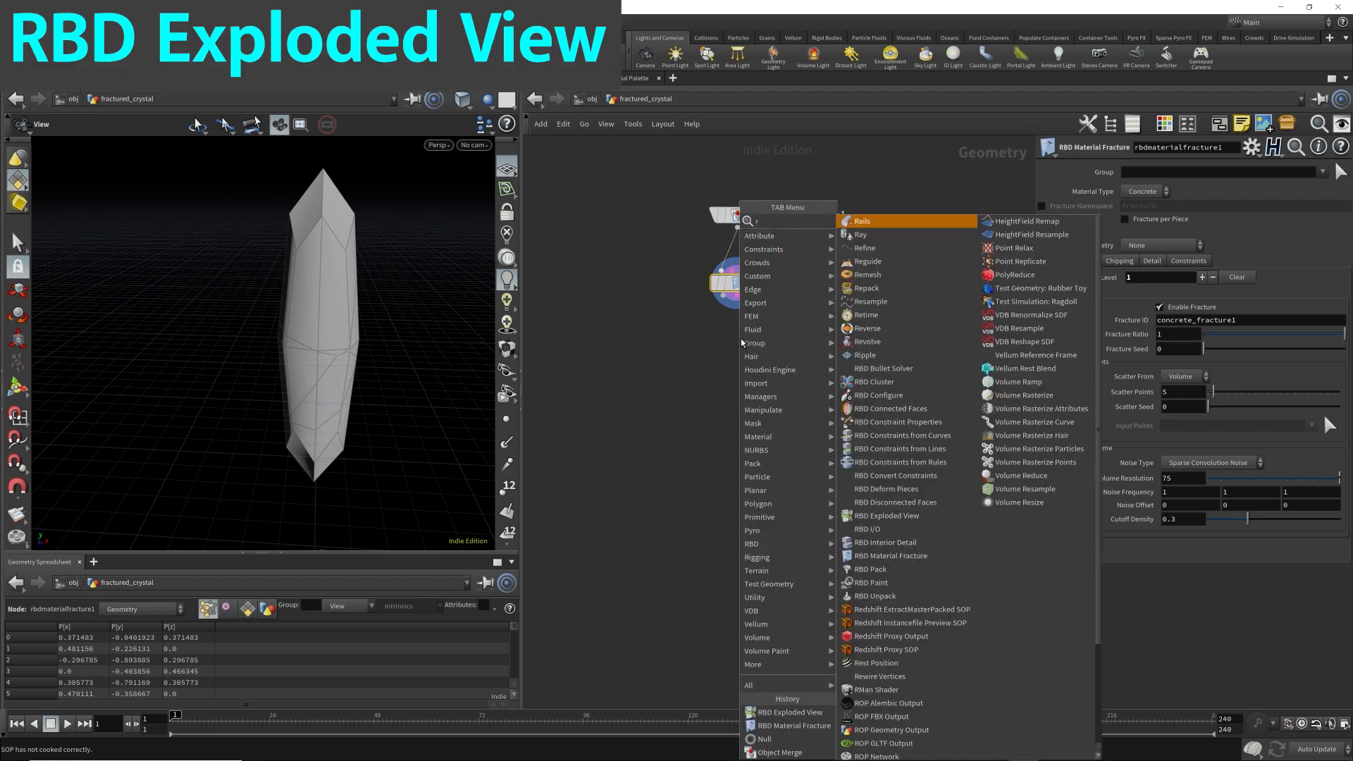
type("bd ex")
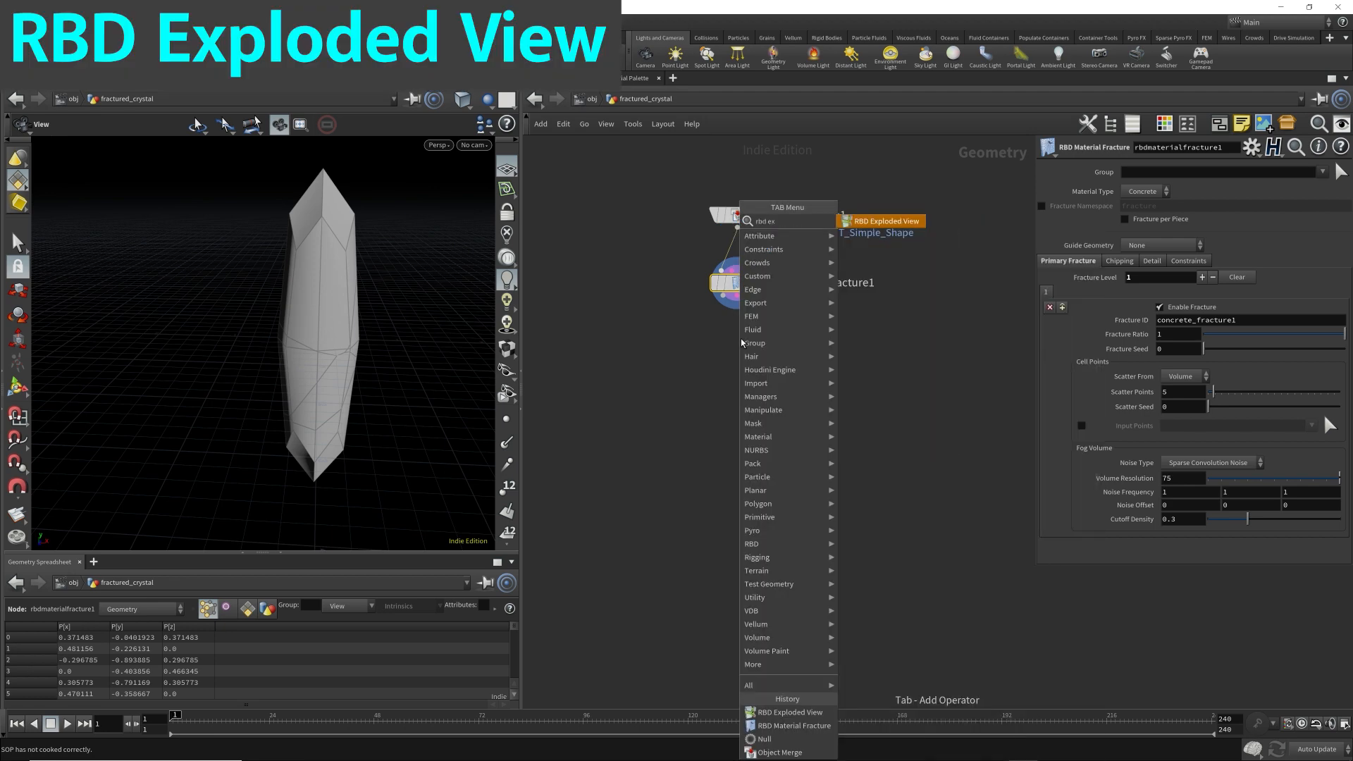
key("Return")
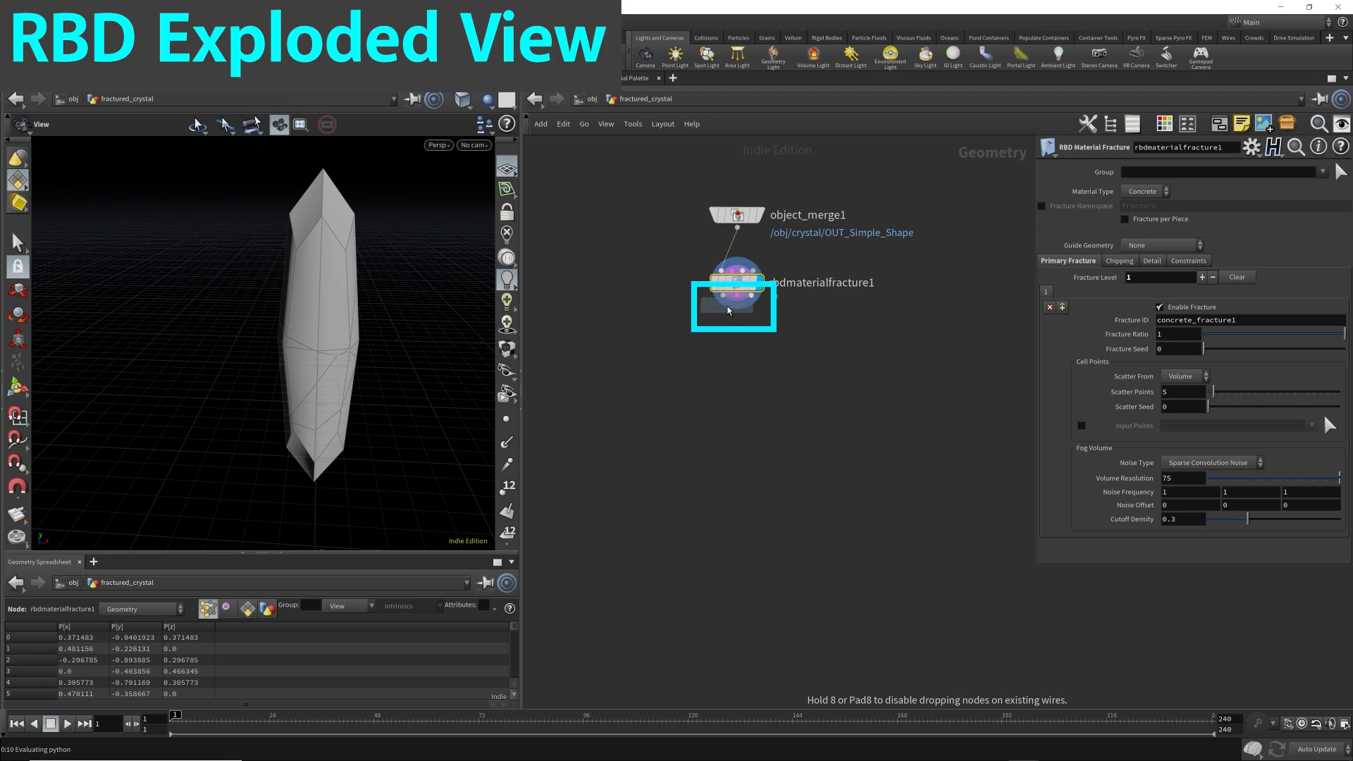
left_click(739, 306)
left_click(736, 308)
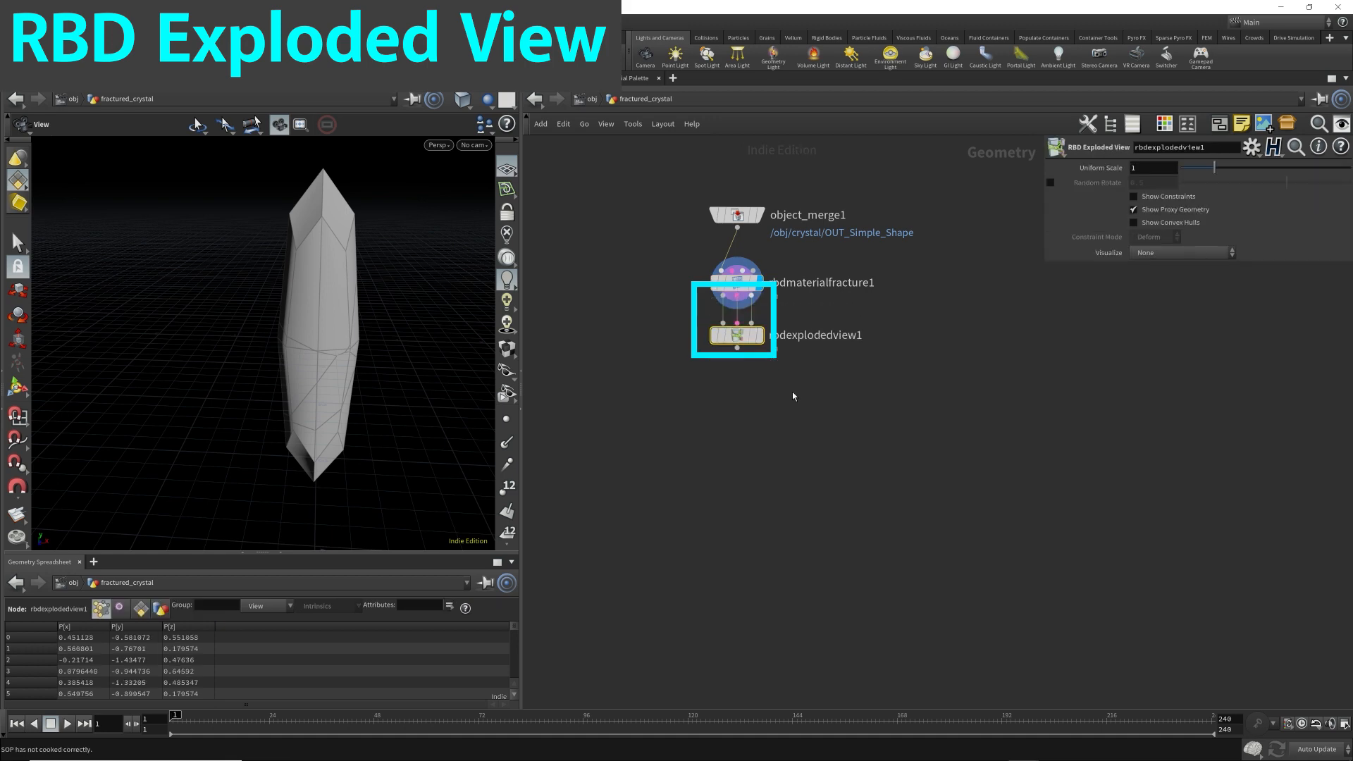
- Display rbdexplodedview1, place it lower beside the chain, and show rbdmaterialfracture1's settings while viewing the separated pieces
left_click(761, 340)
left_click_drag(740, 336, 649, 381)
scroll(324, 409, "down", 3)
left_click_drag(317, 417, 268, 353)
left_click(736, 283)
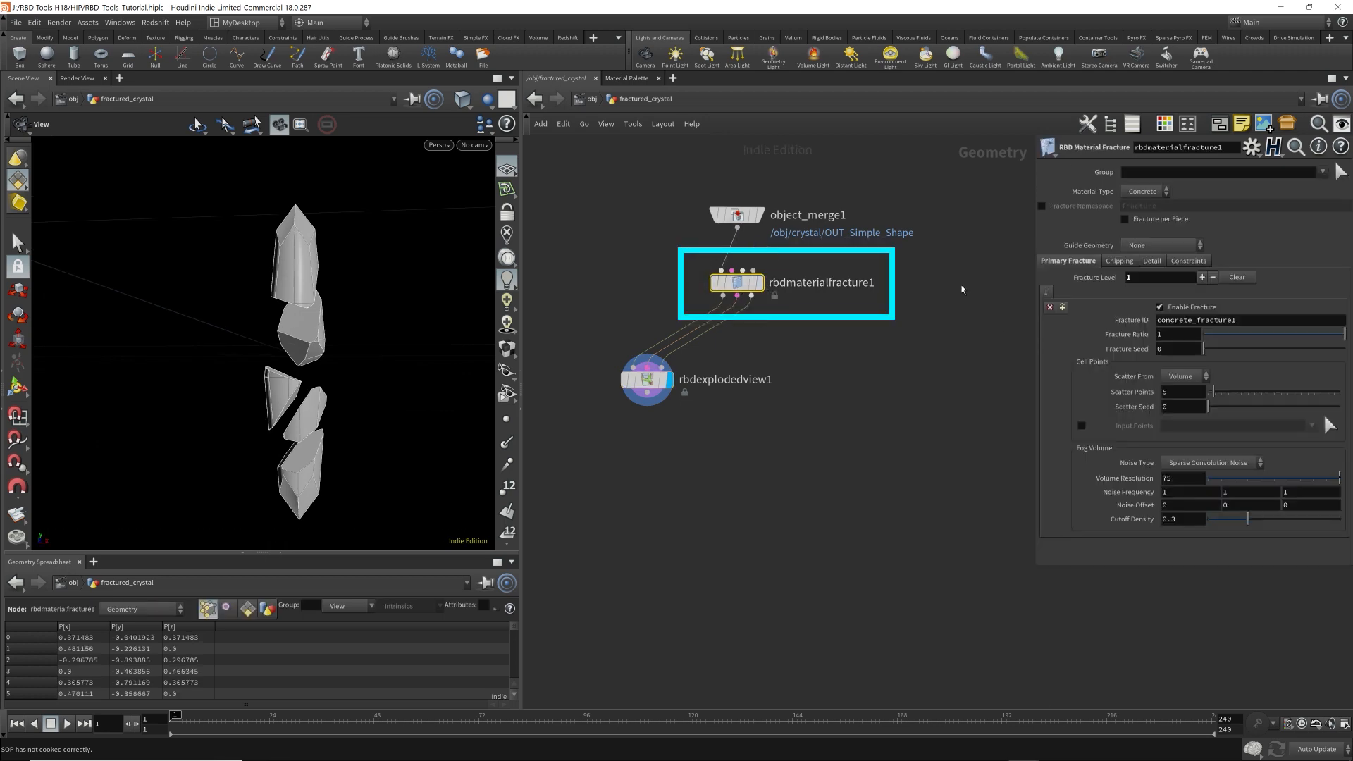
left_click_drag(432, 323, 446, 356)
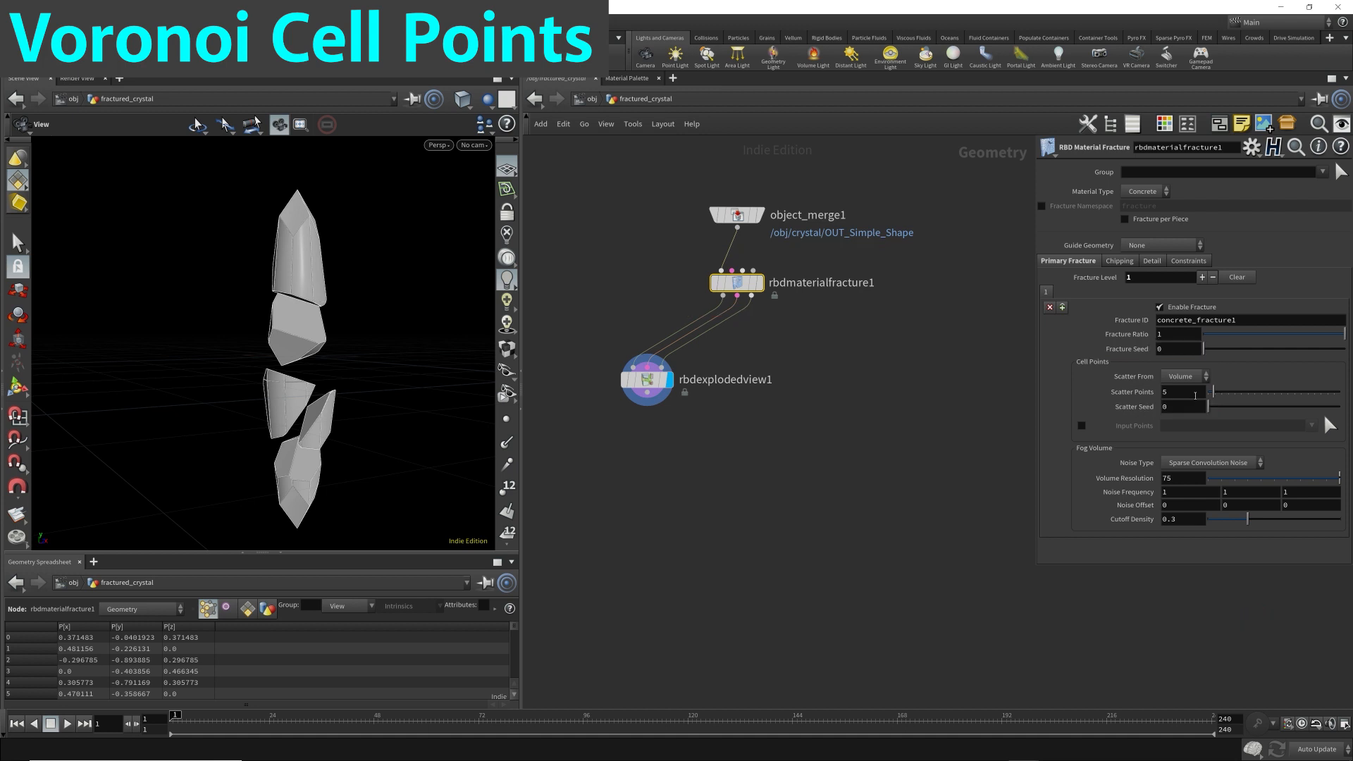
- Shift rbdmaterialfracture1 and rbdexplodedview1 aside to make room for a second branch, and display object_merge1
left_click_drag(836, 468, 632, 280)
left_click_drag(748, 283, 650, 309)
left_click_drag(905, 302, 674, 147)
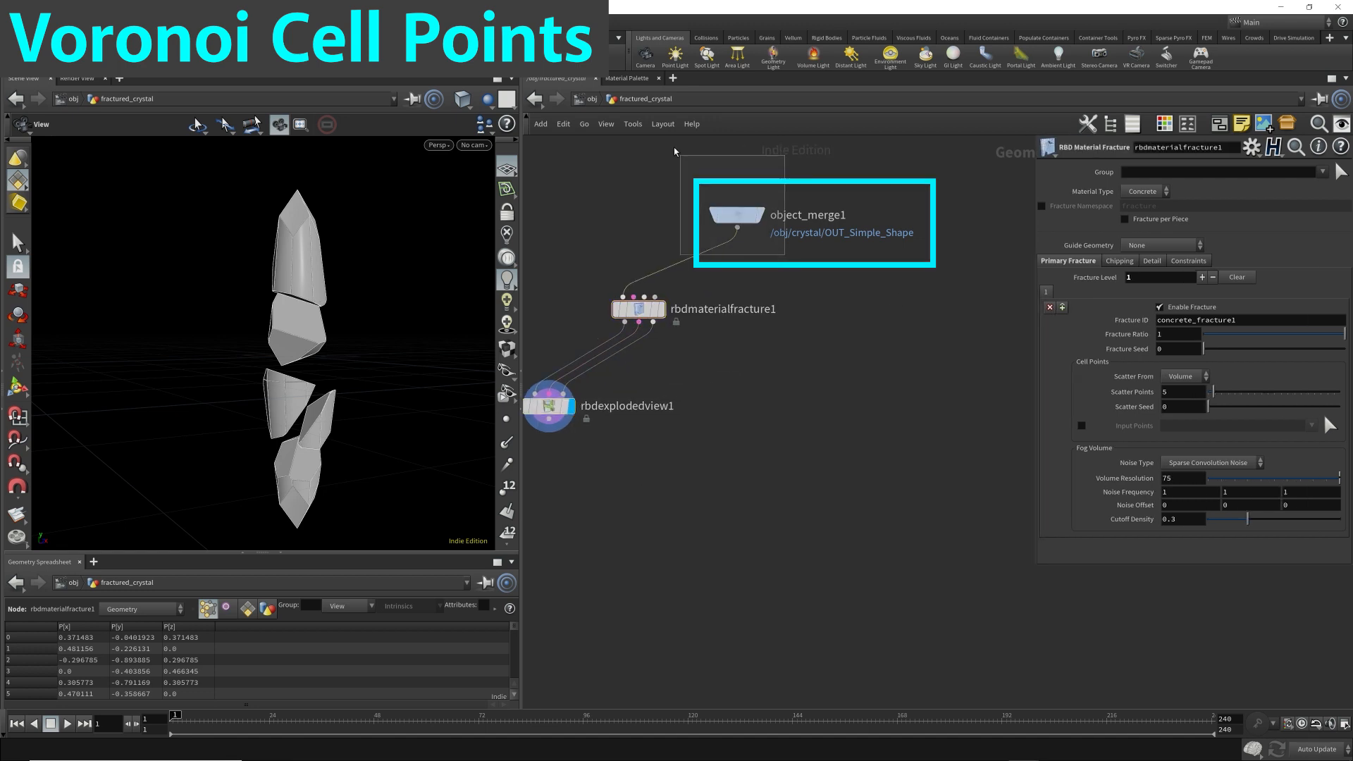
left_click(764, 214)
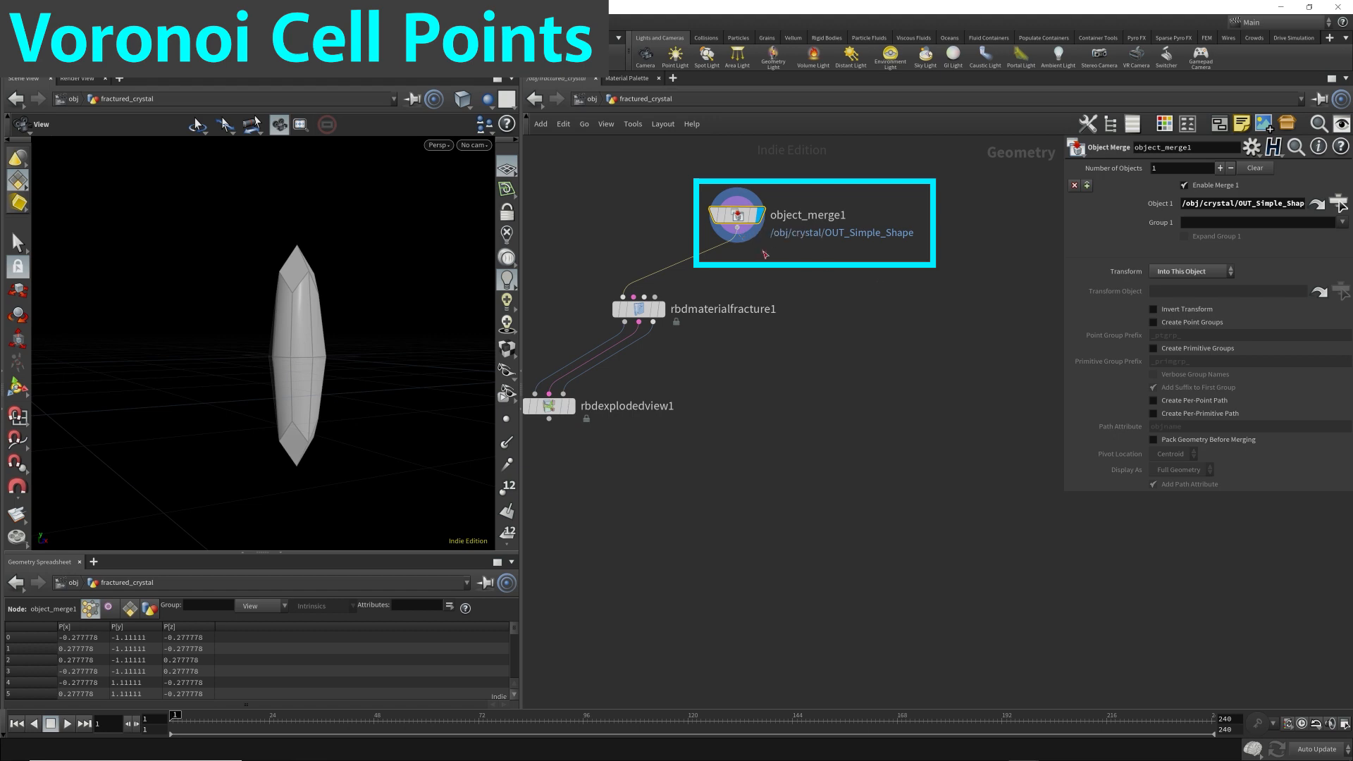
- Add an IsoOffset node fed by object_merge1 on a separate branch, and display its fog volume
left_click(737, 229)
left_click(939, 270)
type("iso")
key("Return")
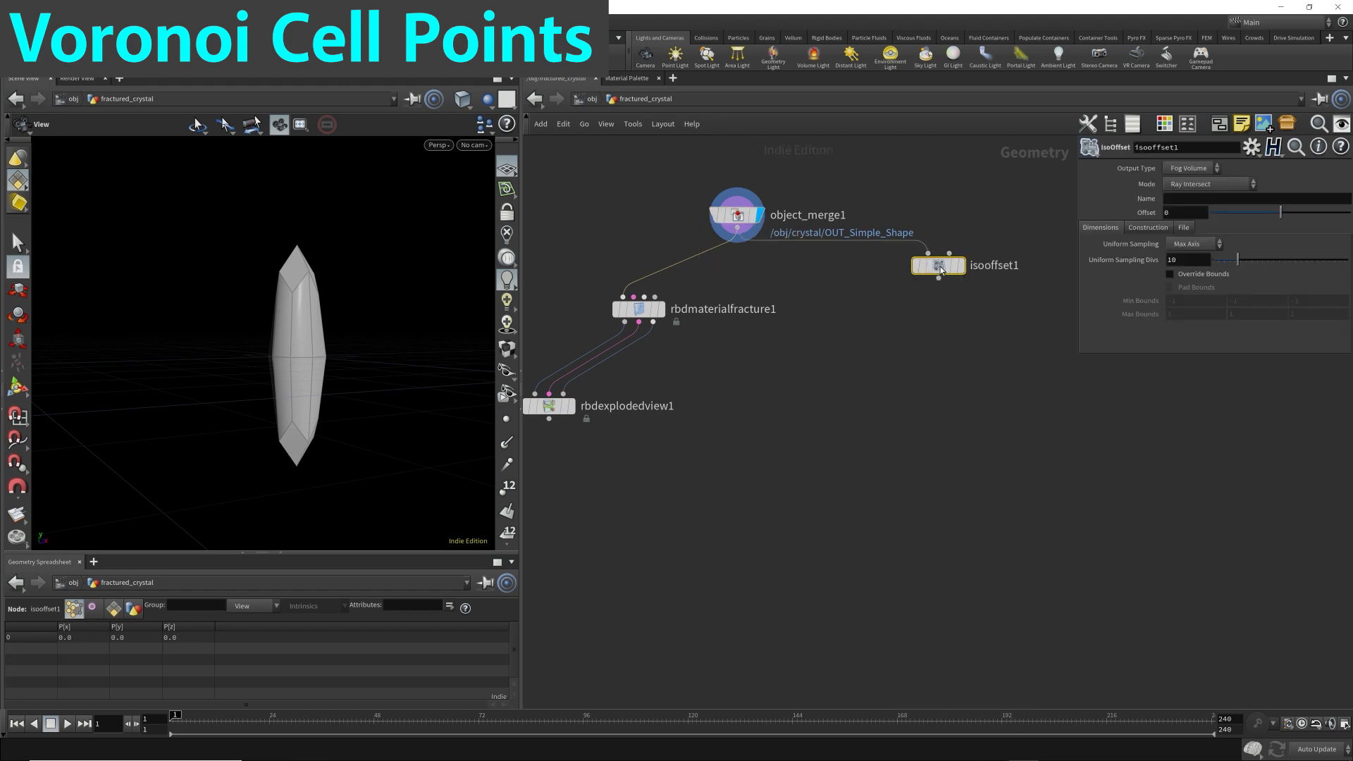
left_click(1014, 310)
key("Tab")
type("voron")
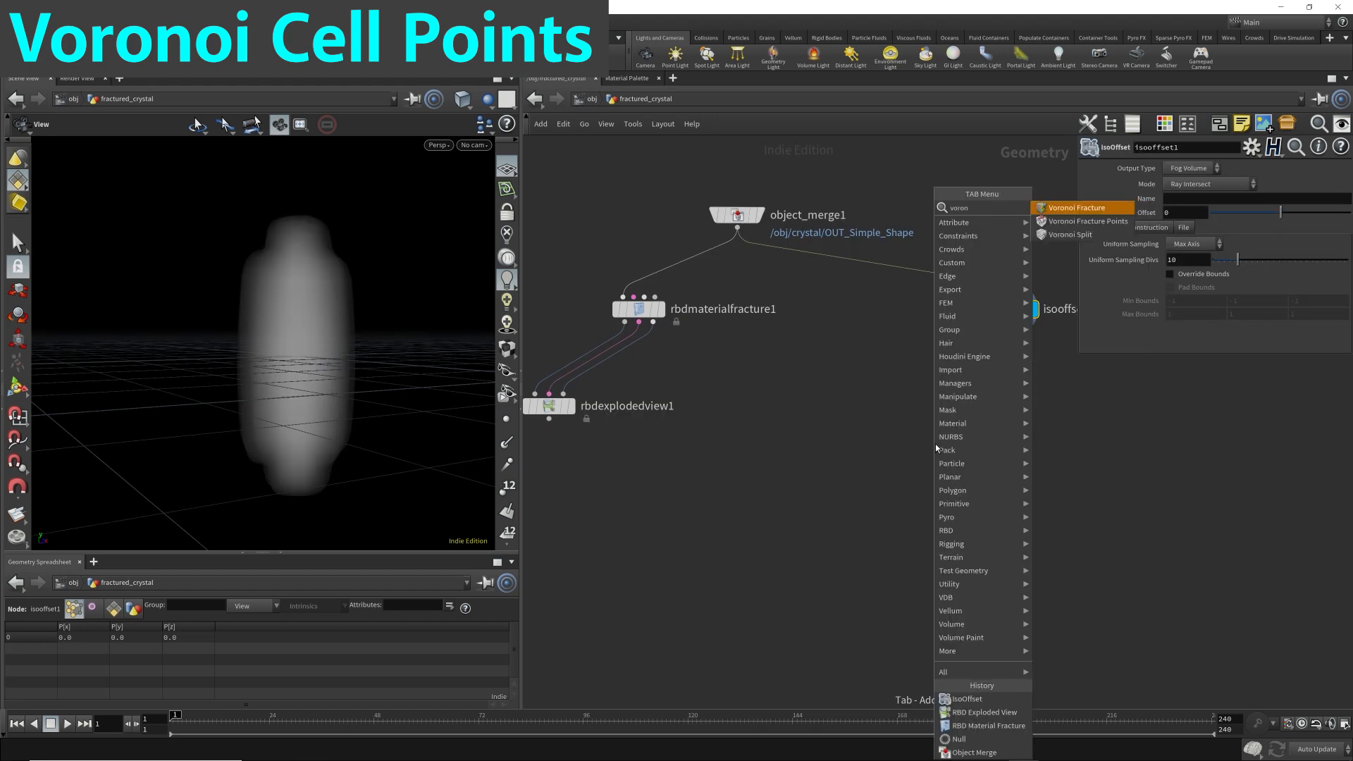
key("Return")
key("Escape")
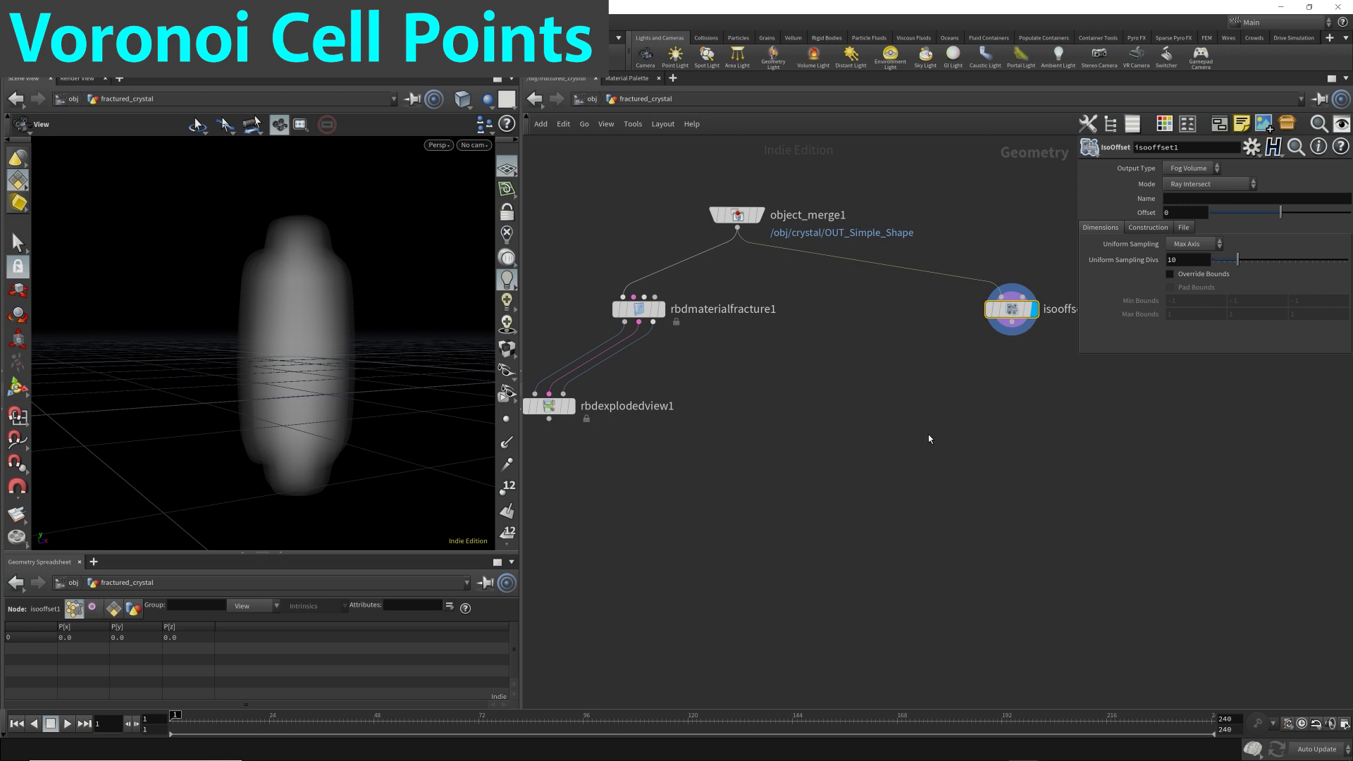
- Add a Scatter node below isooffset1 and display its points
left_click(1011, 322)
key("Tab")
type("sca")
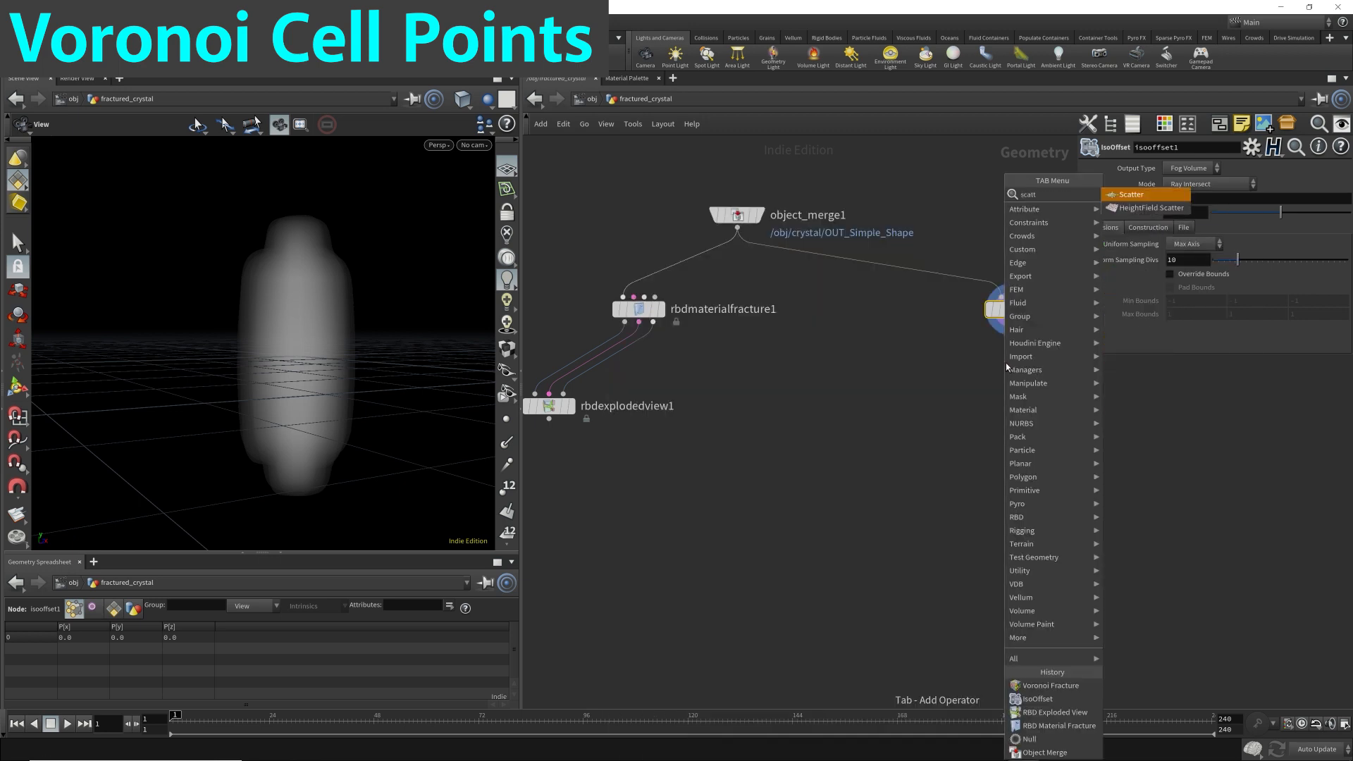
key("Return")
left_click(1005, 362)
mouse_move(1002, 364)
left_mouse_down()
mouse_move(1016, 368)
mouse_move(1004, 373)
left_mouse_up()
left_click(1040, 369)
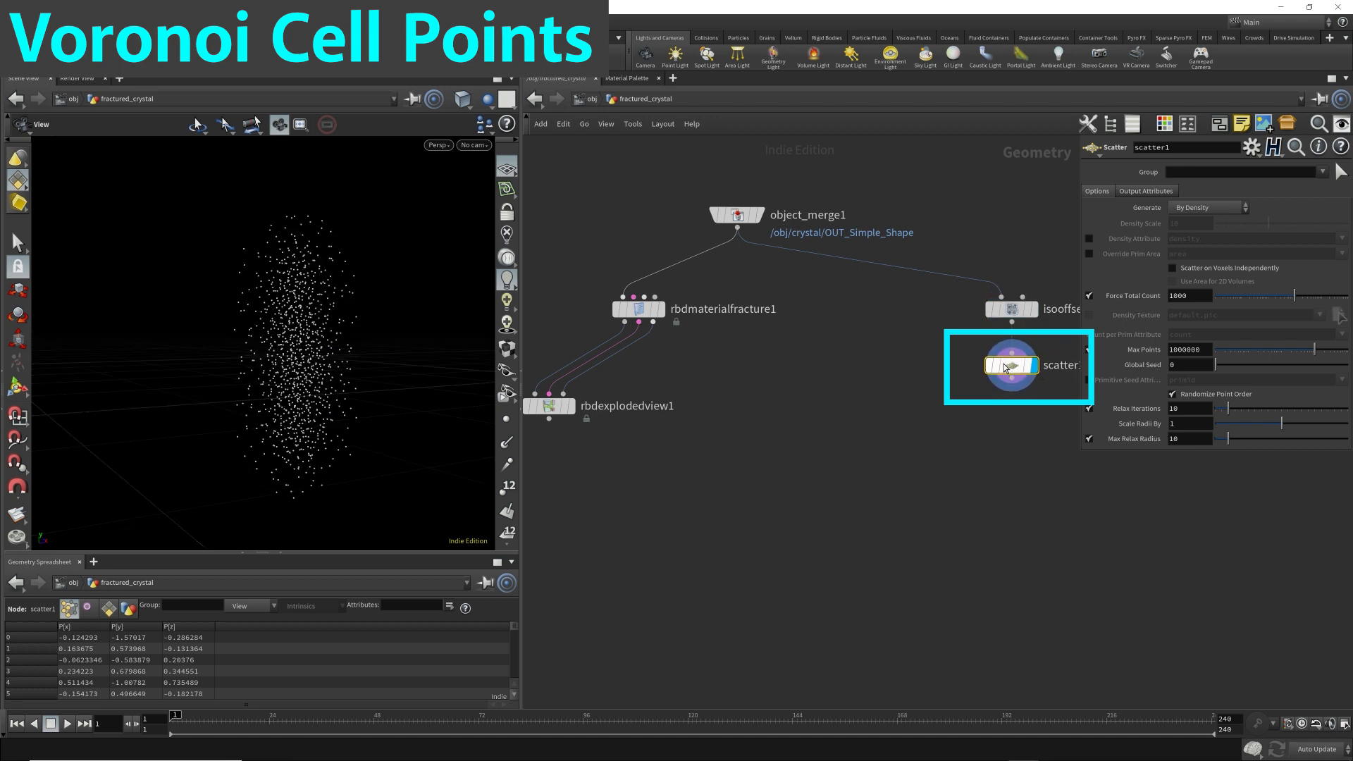
- Add a Voronoi Fracture node with object_merge1 as its geometry and scatter1 as its cell points, and display it
key("Tab")
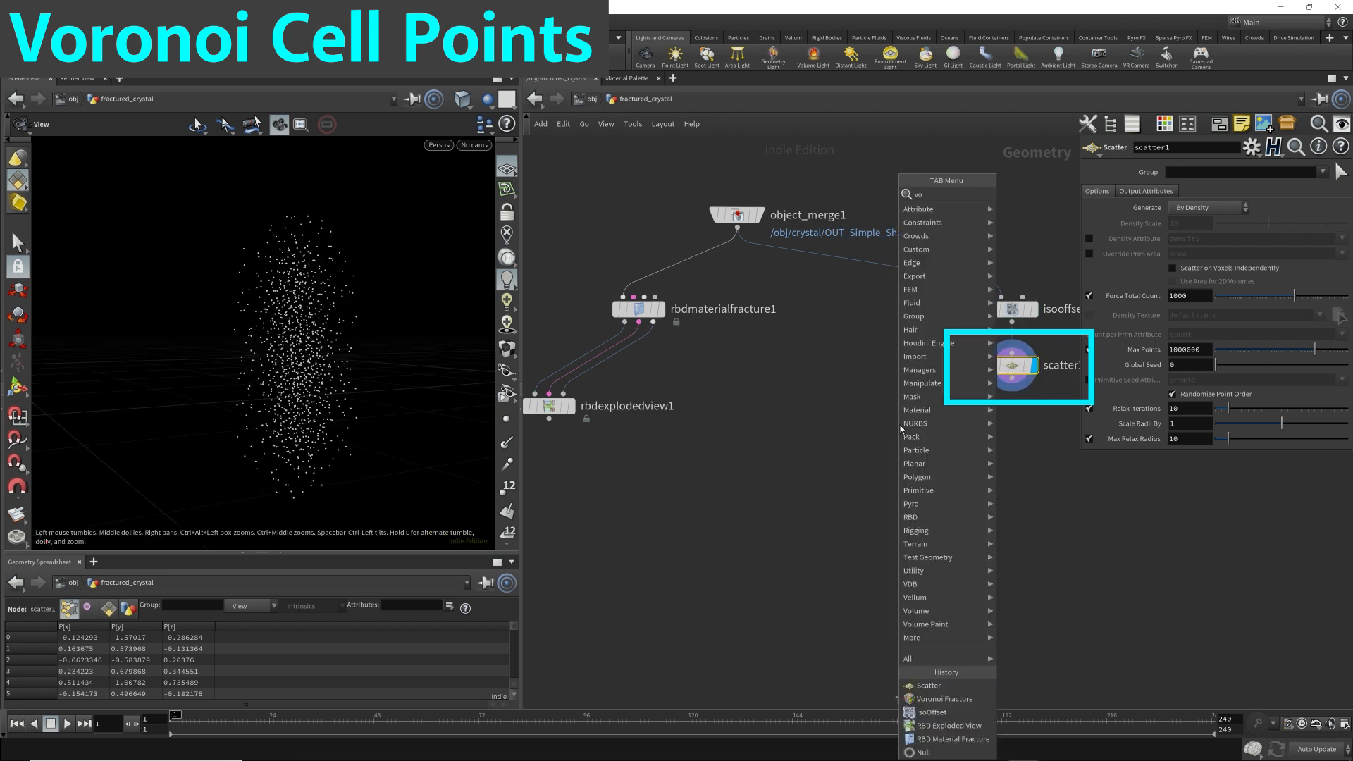
type("voronoi")
key("Return")
left_click(899, 425)
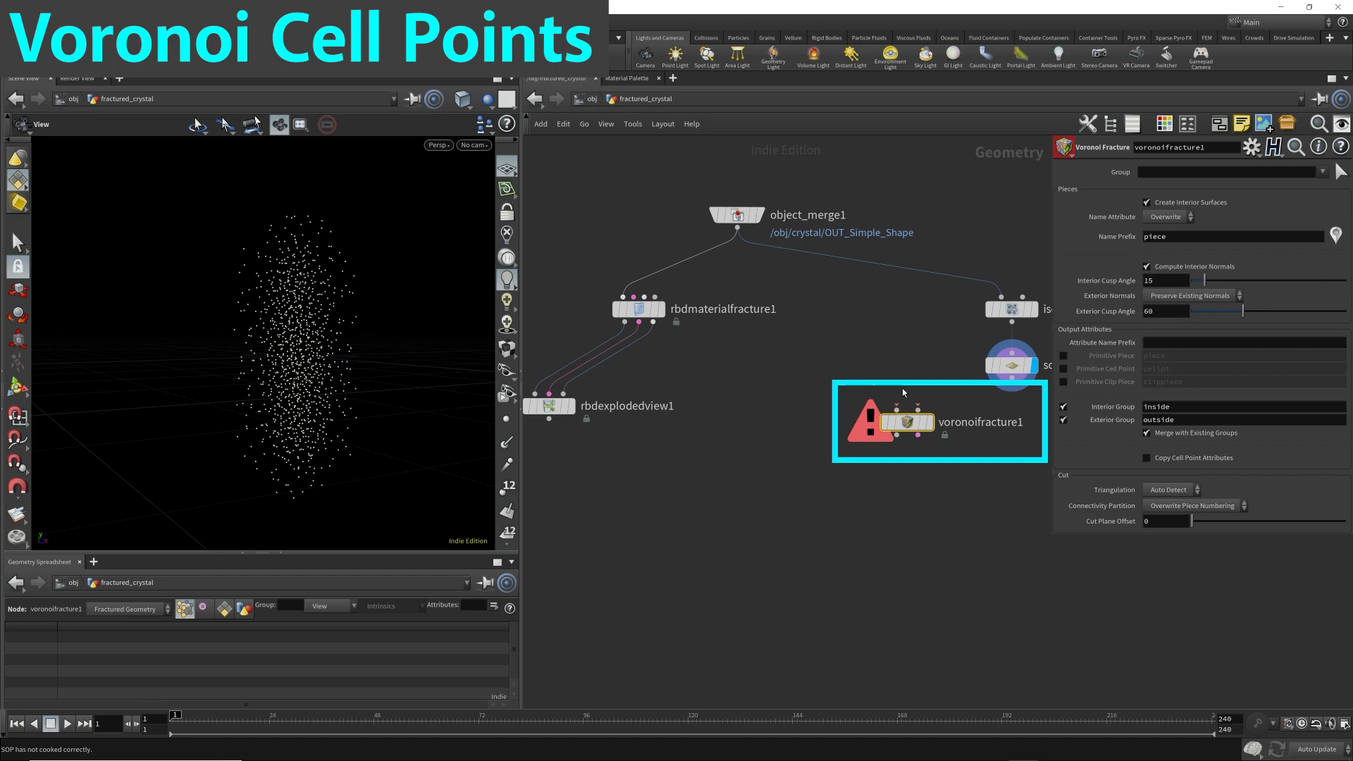
left_click_drag(897, 410, 737, 227)
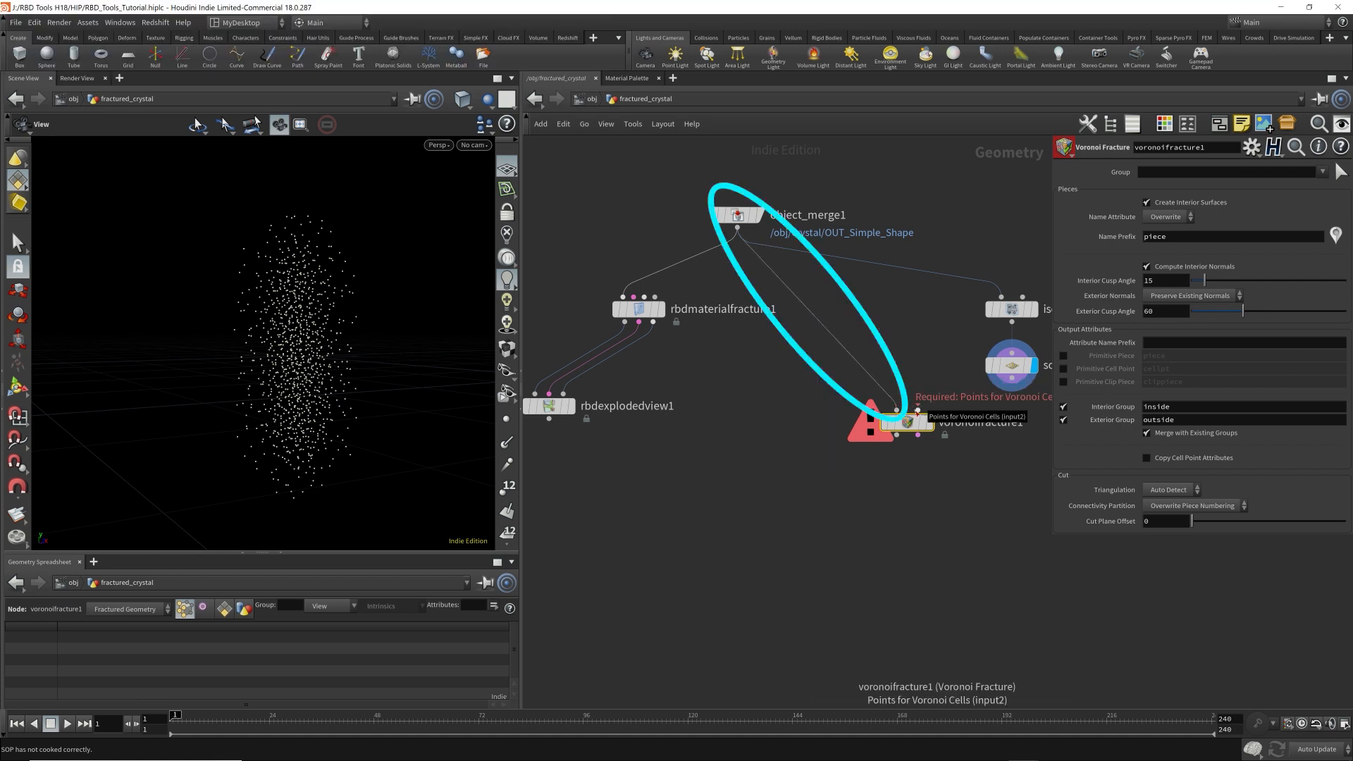
left_click_drag(917, 409, 1012, 379)
mouse_move(890, 448)
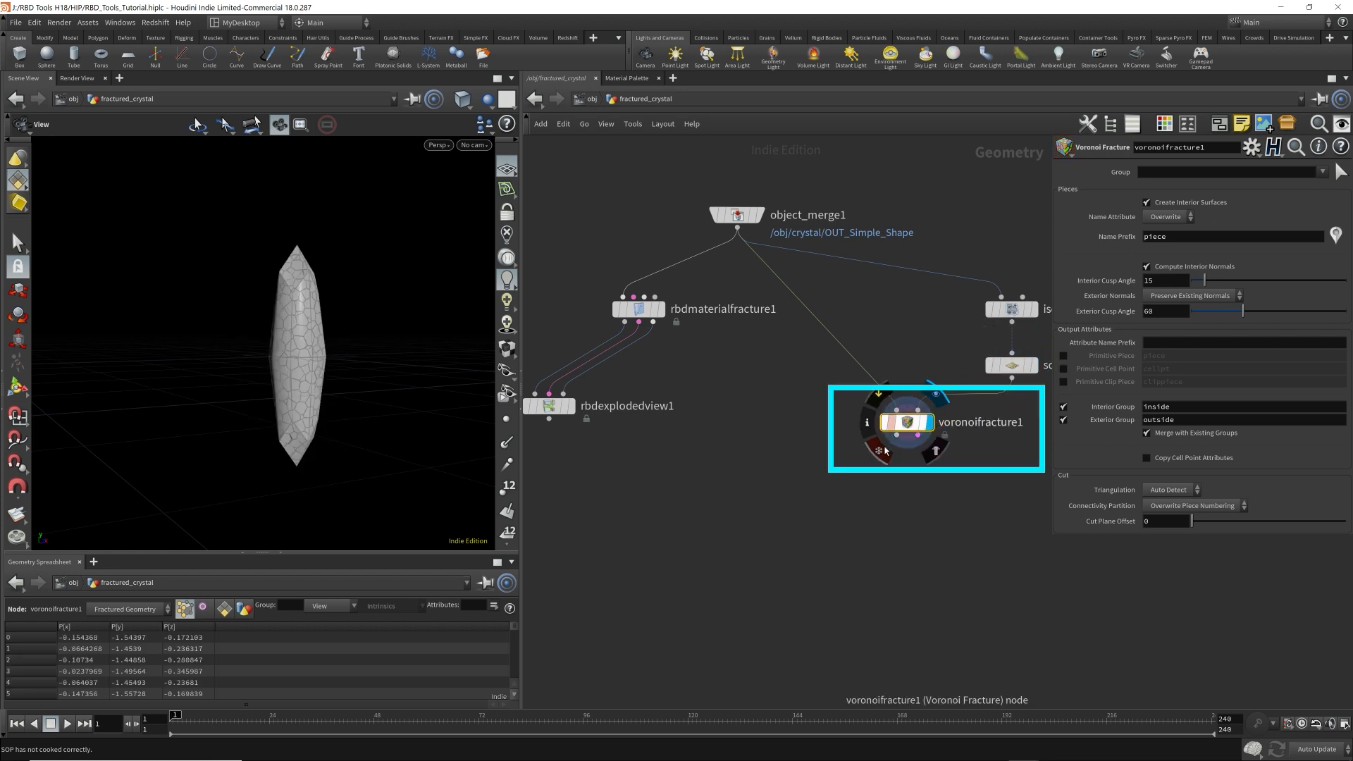
- Turn on voronoifracture1's piece name visualization to colour each fractured piece, and inspect the crystal
scroll(326, 356, "up", 5)
left_click_drag(326, 357, 310, 409)
scroll(314, 338, "down", 3)
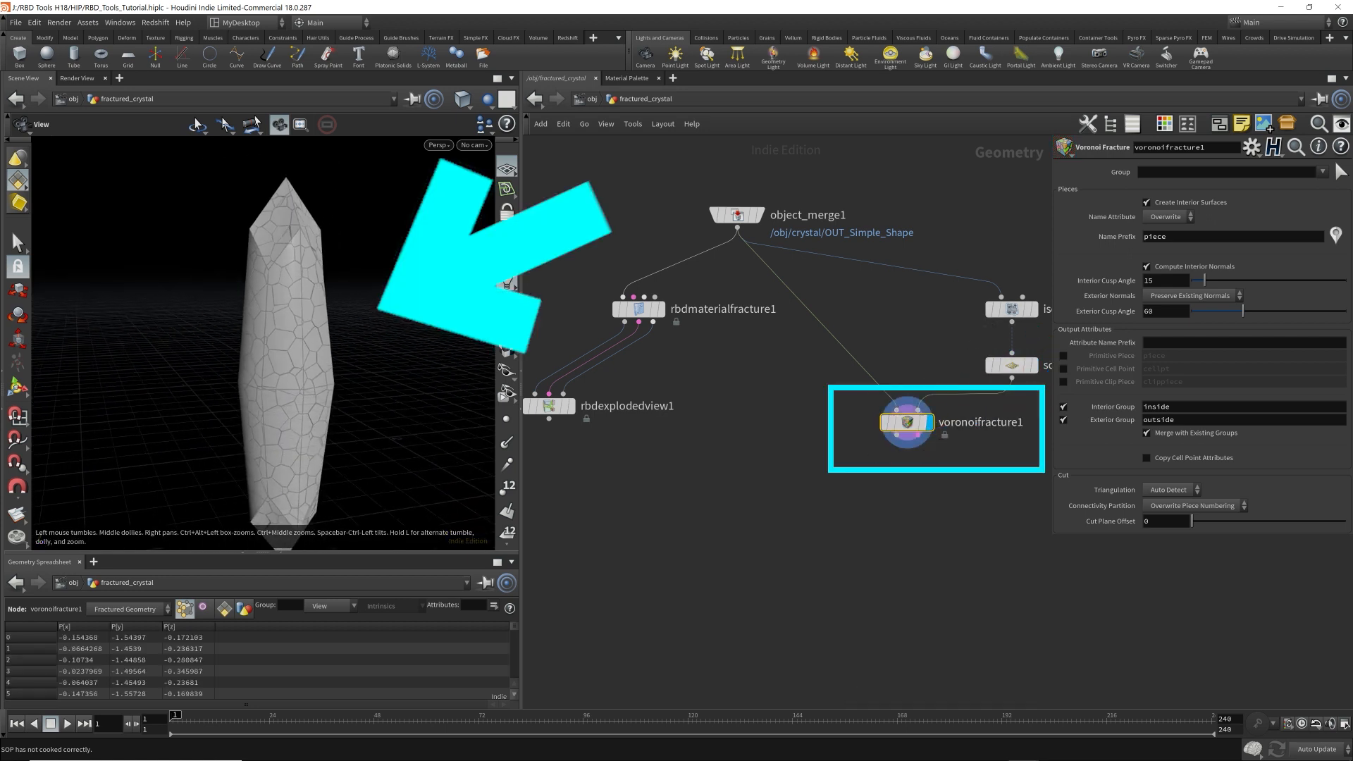
left_click(1336, 235)
mouse_move(301, 357)
left_mouse_down()
mouse_move(374, 326)
mouse_move(305, 286)
mouse_move(348, 350)
mouse_move(387, 341)
mouse_move(274, 329)
mouse_move(356, 302)
mouse_move(493, 327)
left_mouse_up()
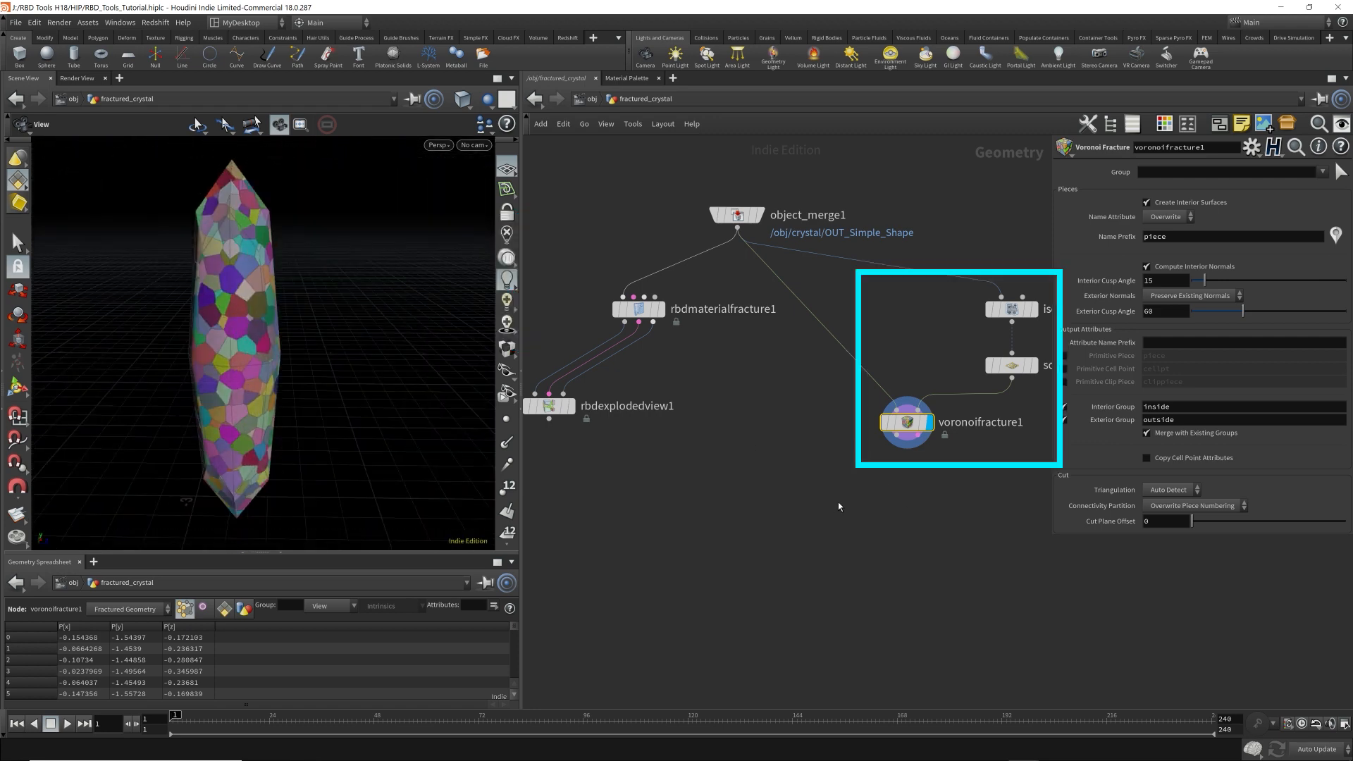
- Select the isooffset1, scatter1 and voronoifracture1 nodes together, and show rbdmaterialfracture1's settings for comparison
left_click_drag(839, 506, 1045, 286)
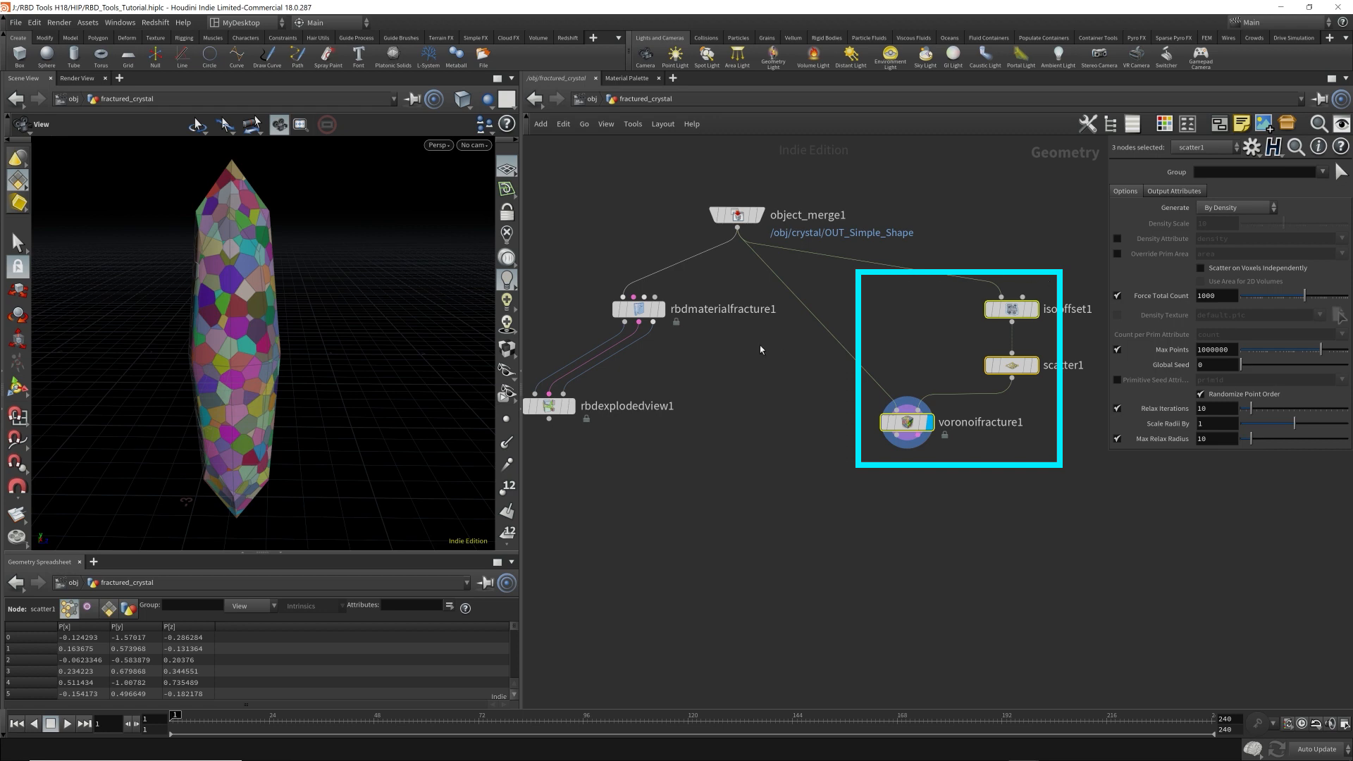
left_click_drag(736, 353, 594, 297)
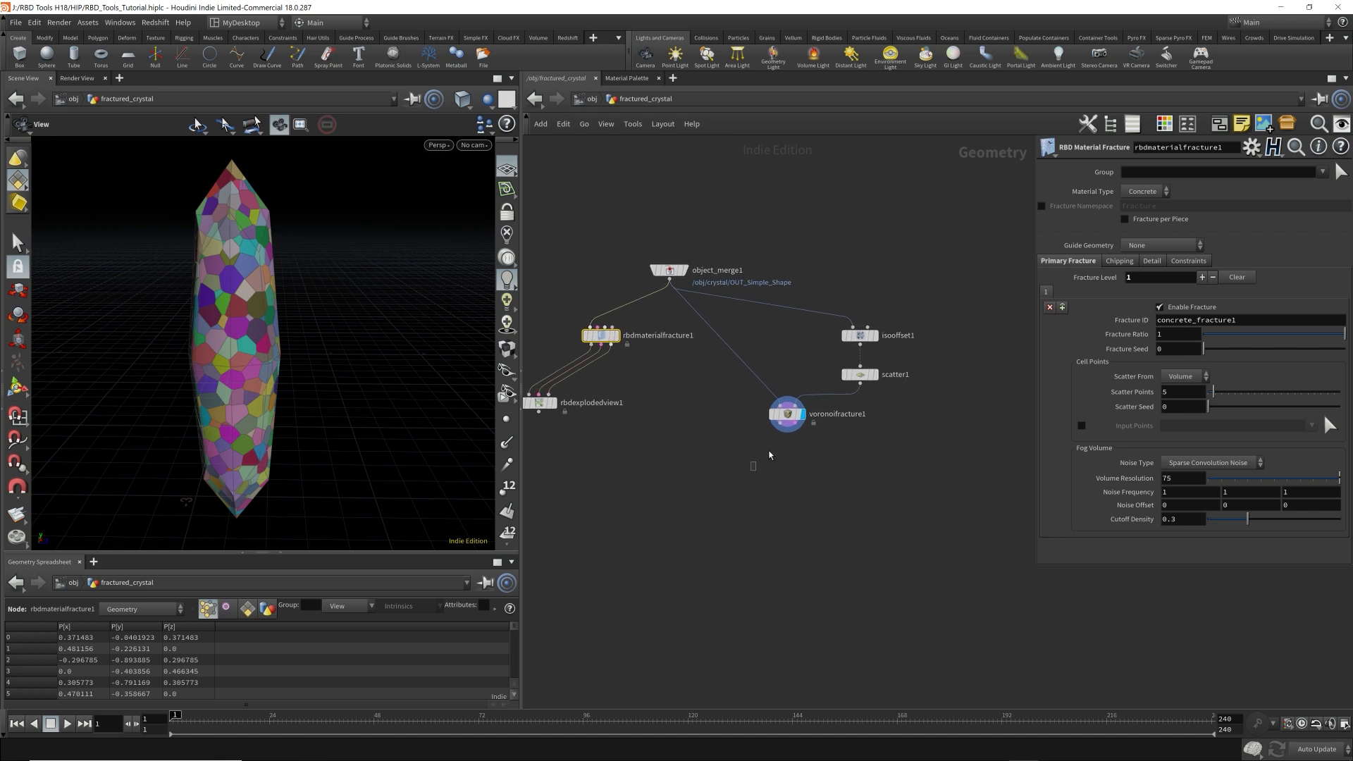
- Move the isooffset1, scatter1 and voronoifracture1 nodes aside together and enclose them in a network box
left_click_drag(895, 310, 761, 422)
left_click_drag(864, 336, 1016, 332)
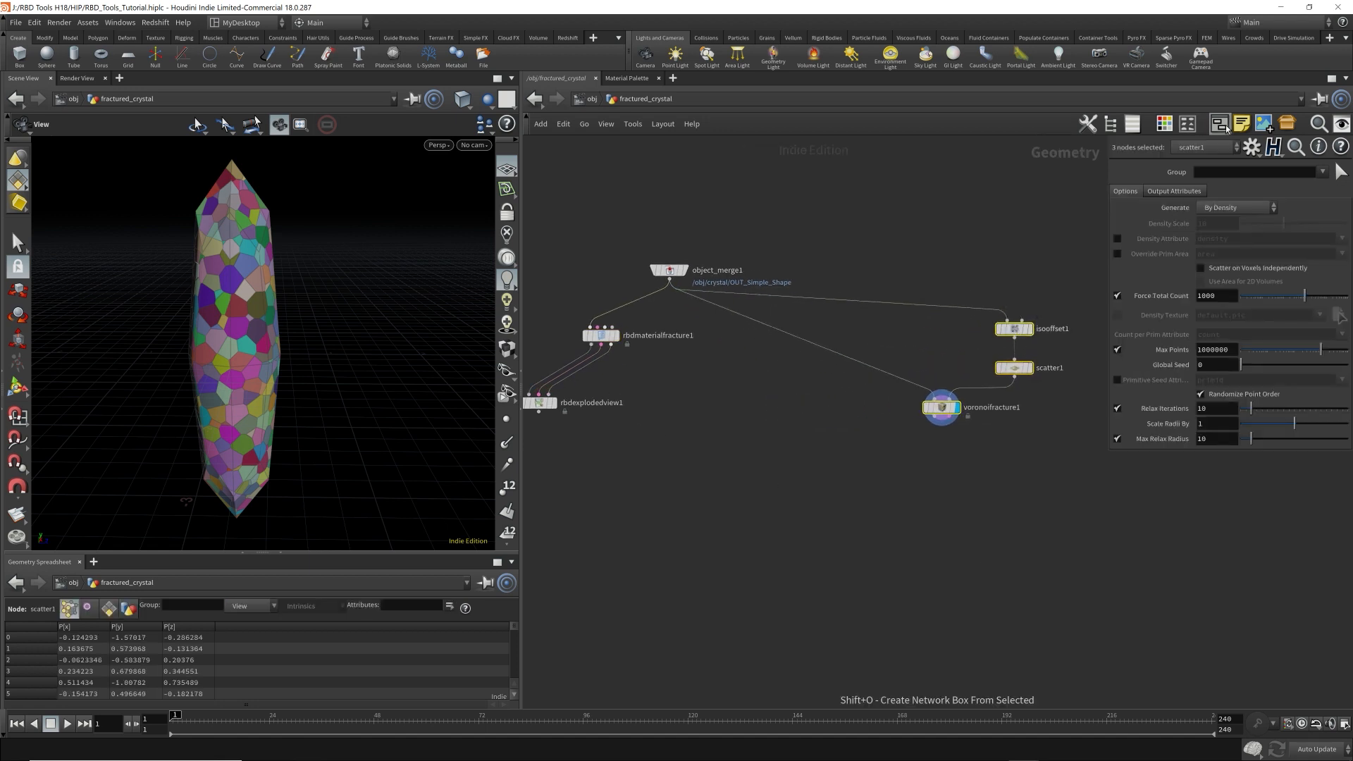
left_click(1219, 124)
left_click_drag(1108, 331, 1080, 331)
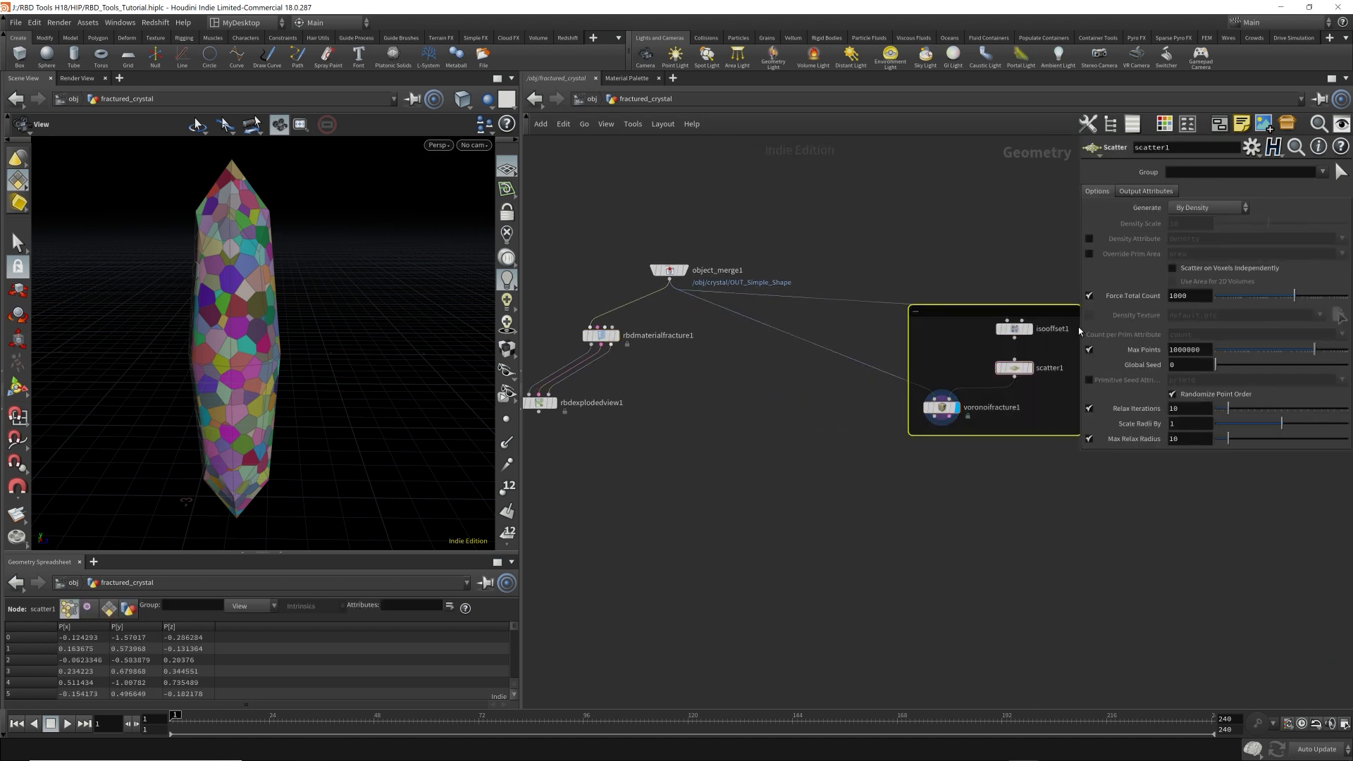
- Move rbdmaterialfracture1 and rbdexplodedview1 lower beneath object_merge1, and display rbdmaterialfracture1 to inspect the fractured crystal
middle_click_drag(670, 423, 732, 401)
left_click_drag(586, 429, 694, 299)
left_click_drag(664, 315, 733, 449)
left_click_drag(642, 427, 786, 472)
left_click(746, 450)
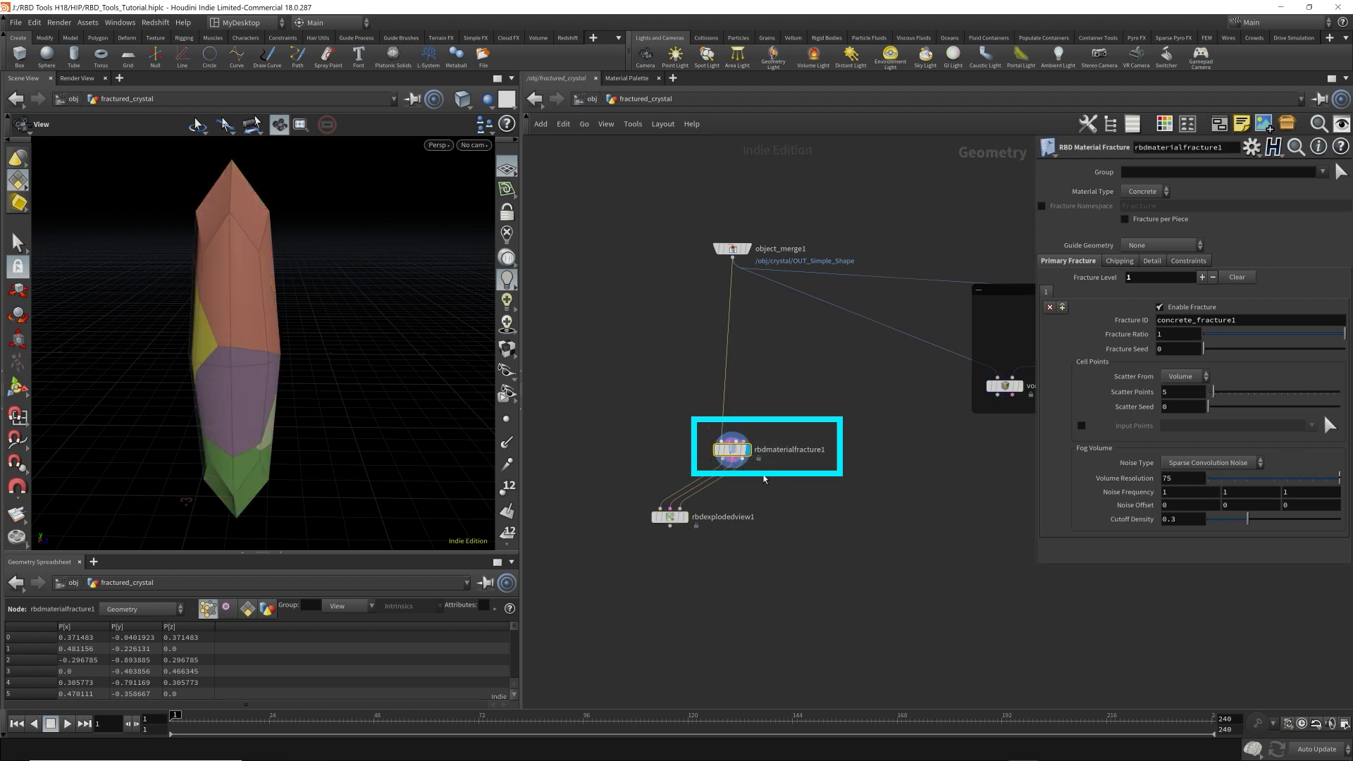
left_click_drag(331, 342, 310, 321)
- Show voronoifracture1's settings for comparison, and display the rbdexplodedview1 result
middle_click_drag(993, 498, 843, 499)
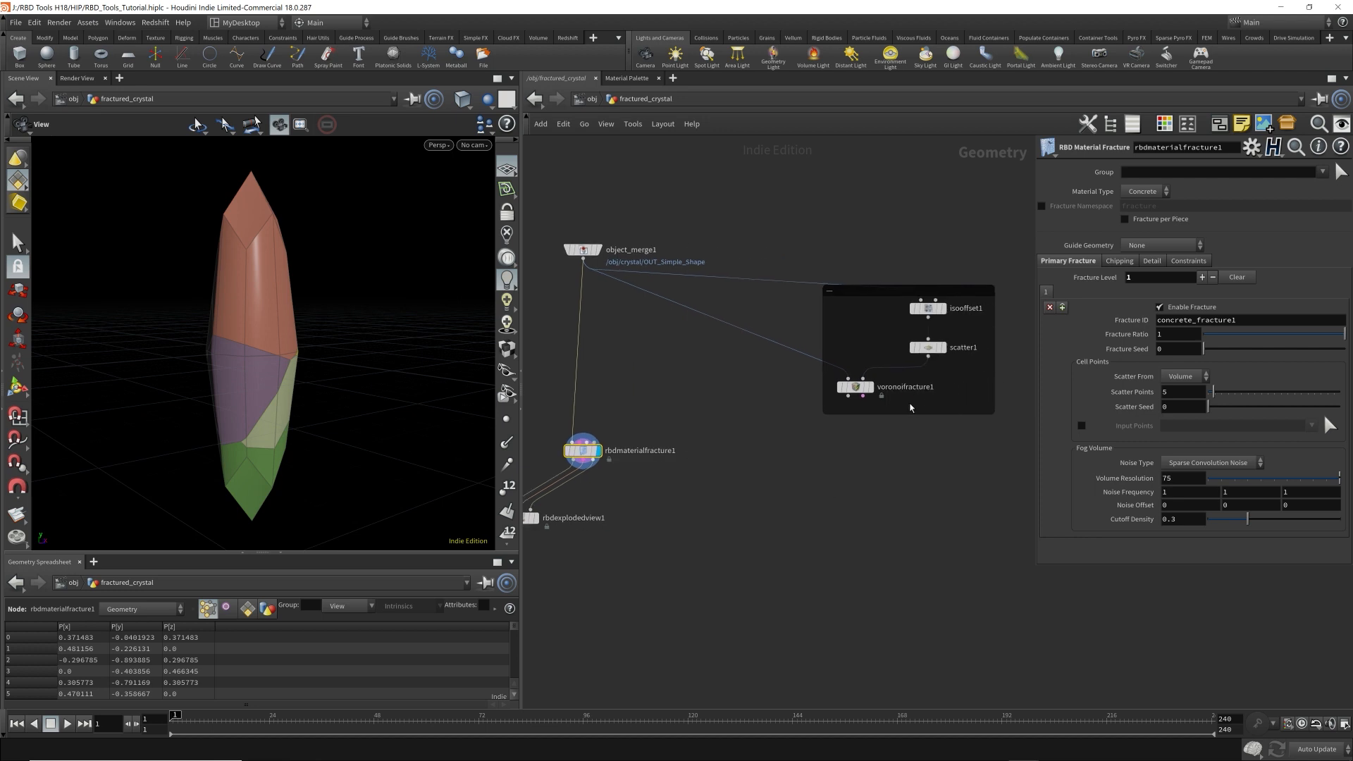
left_click(855, 386)
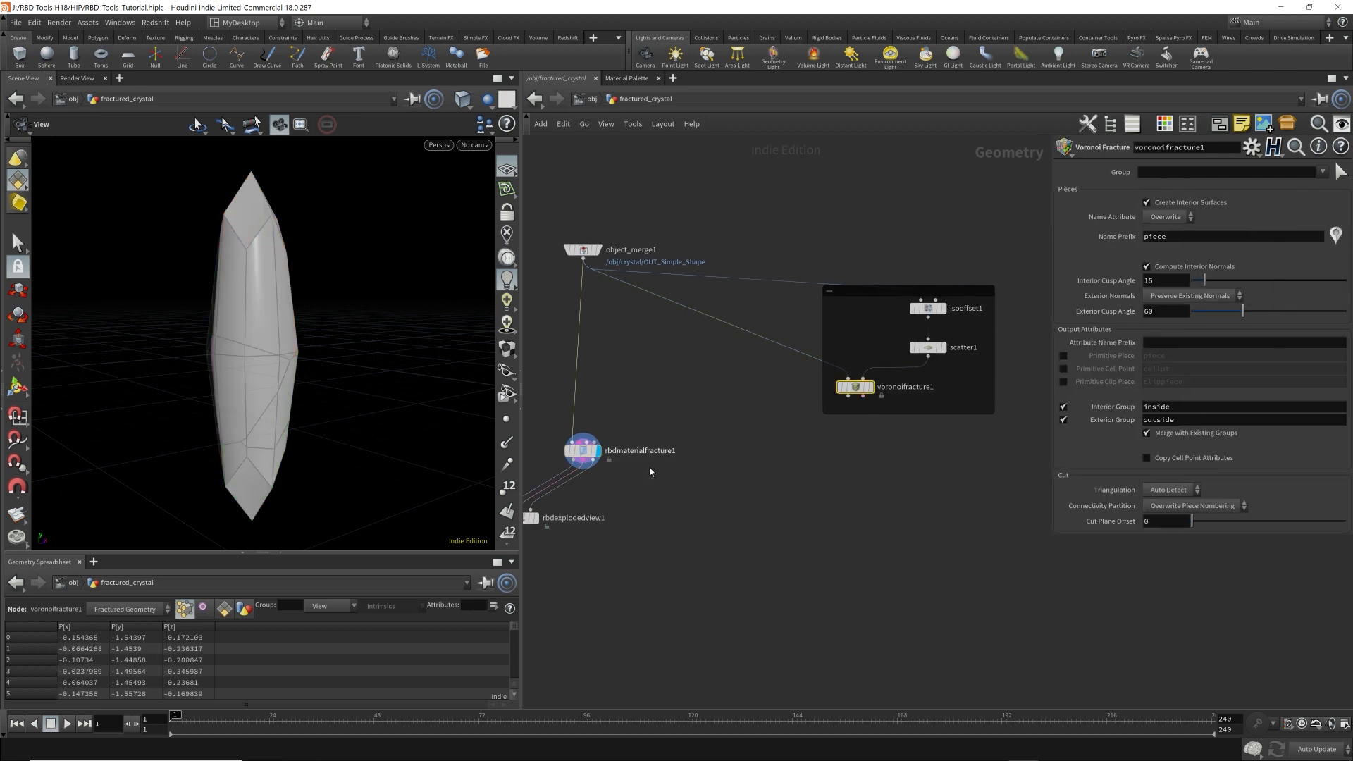
middle_click_drag(679, 514, 846, 432)
scroll(728, 408, "up", 4)
left_click(699, 469)
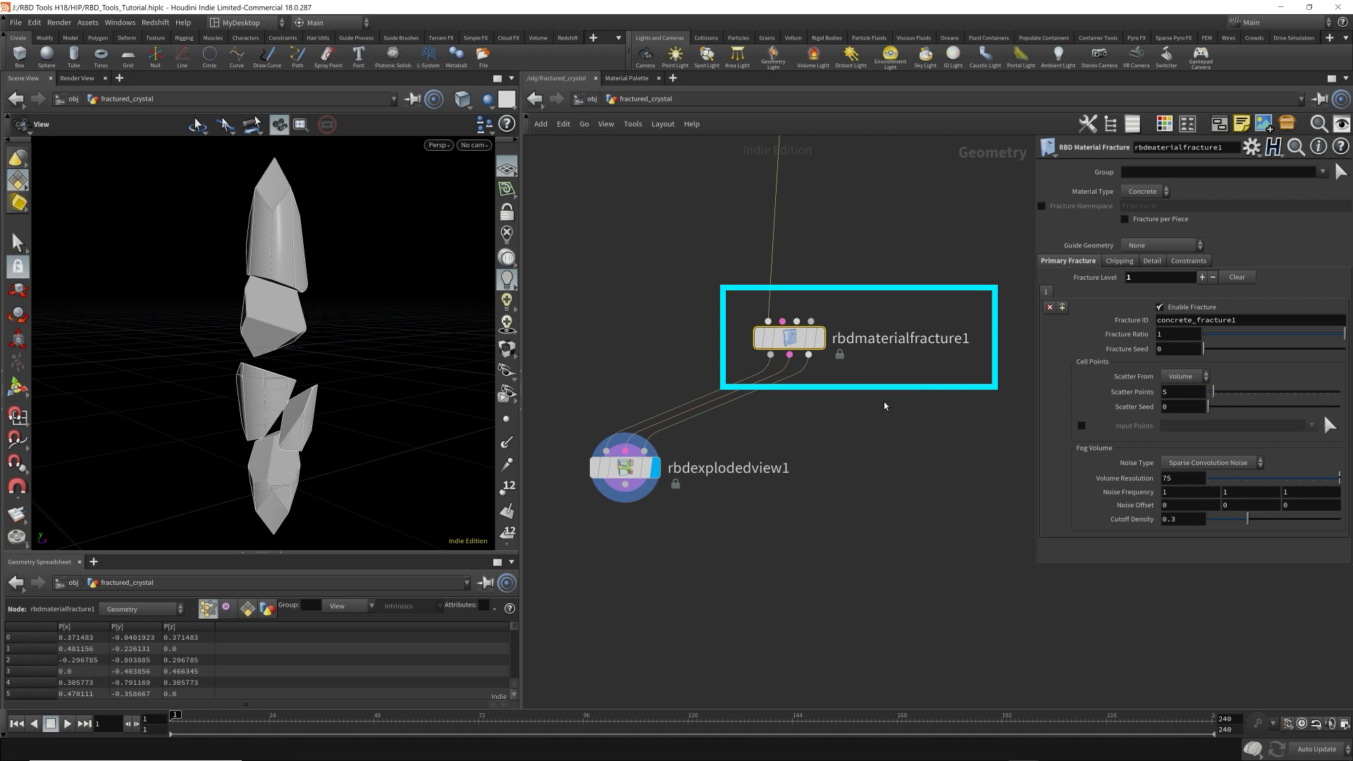
- Set rbdmaterialfracture1's cell Scatter Points to 50
double_click(1165, 391)
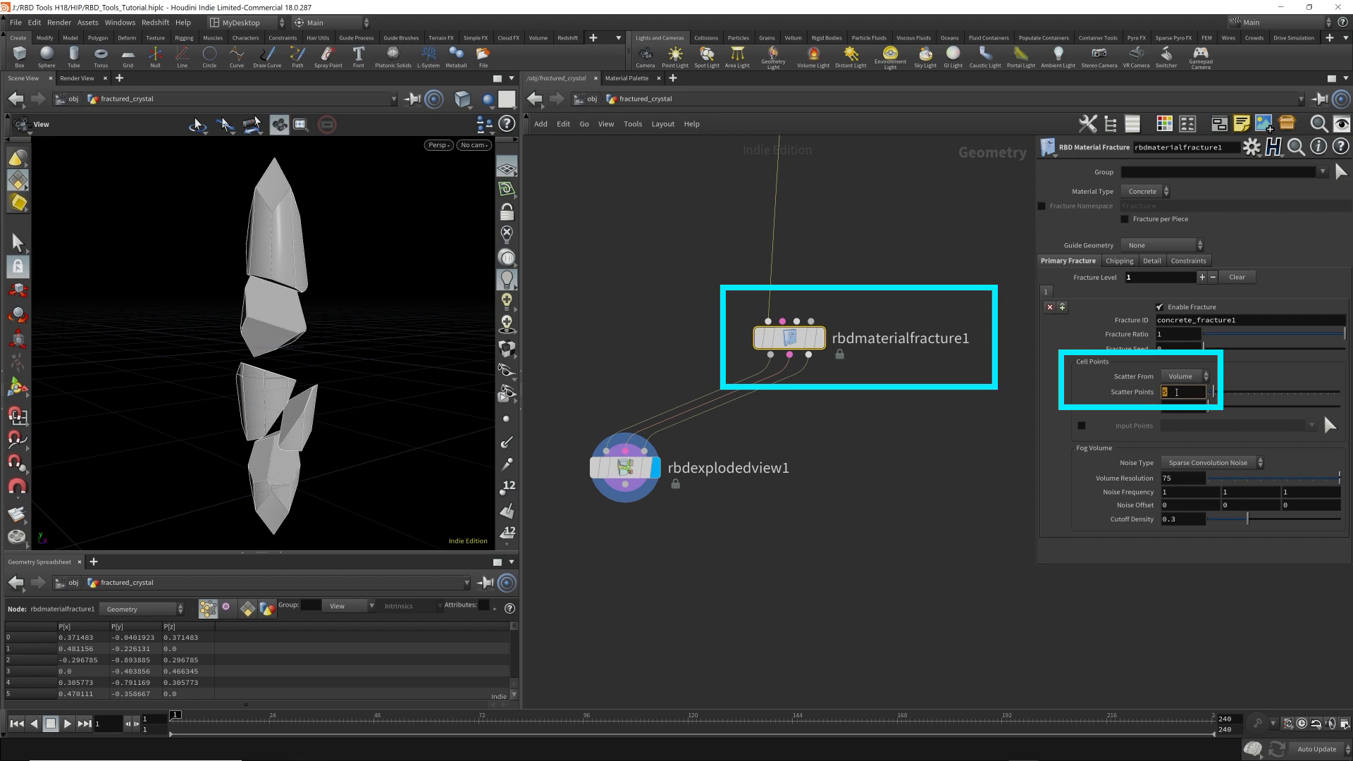
type("50")
key("Return")
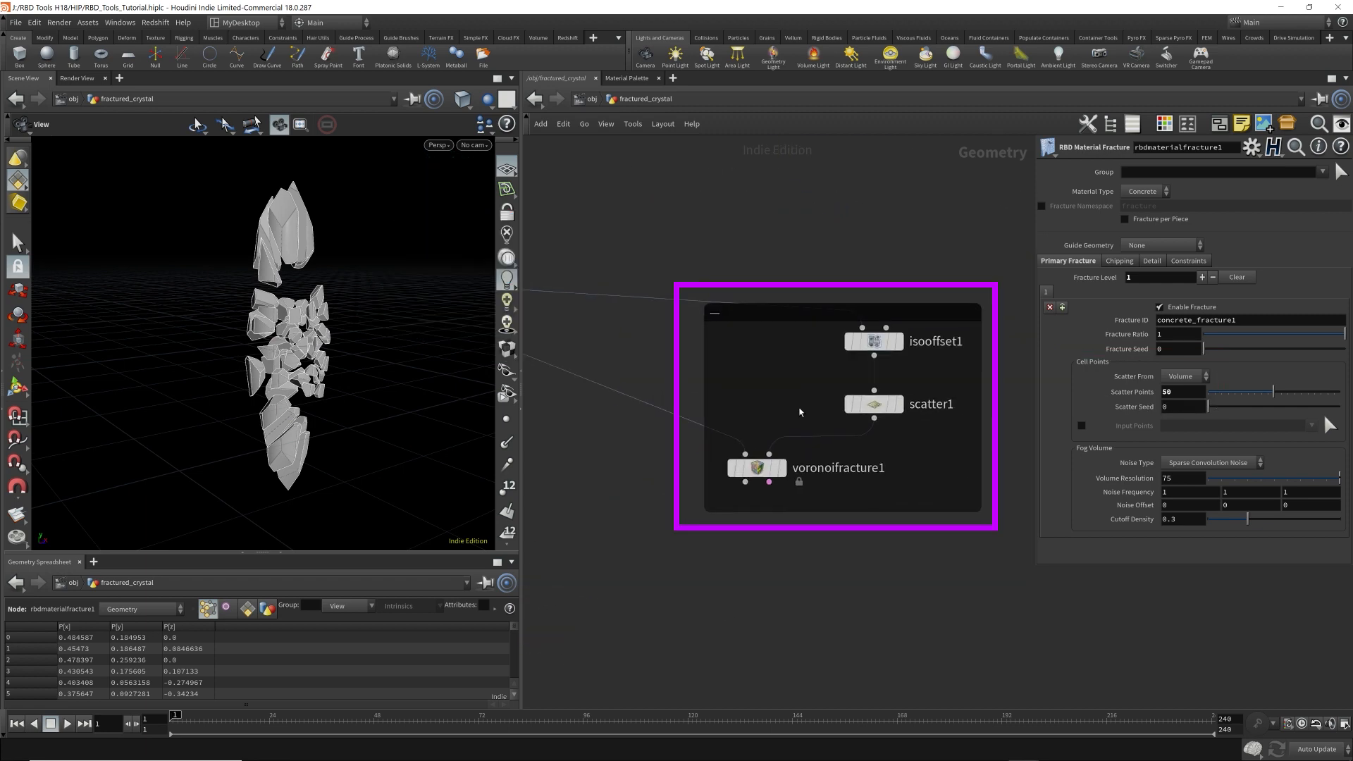
- Check scatter1's point count, set rbdmaterialfracture1's Scatter Points to 1000, and inspect the exploded pieces
left_click(884, 404)
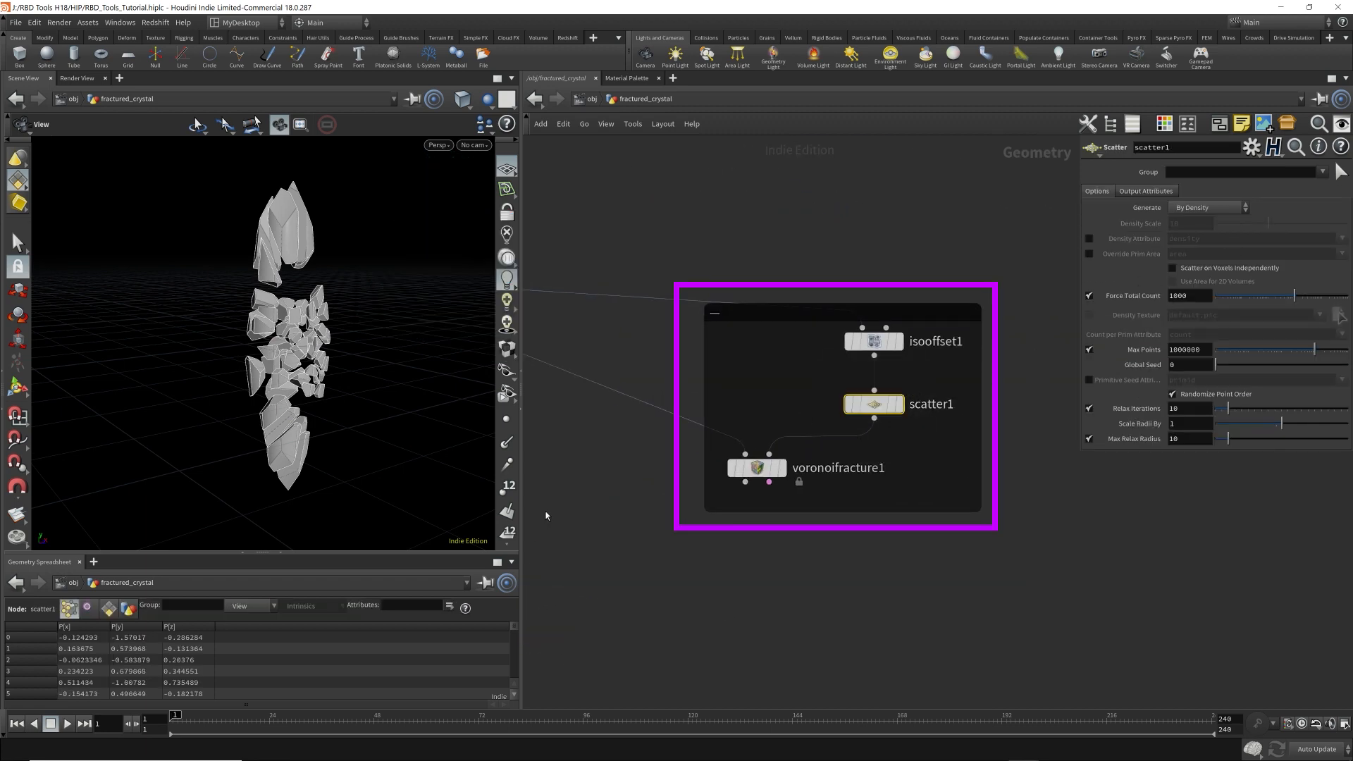
middle_click_drag(568, 564, 863, 507)
left_click(745, 448)
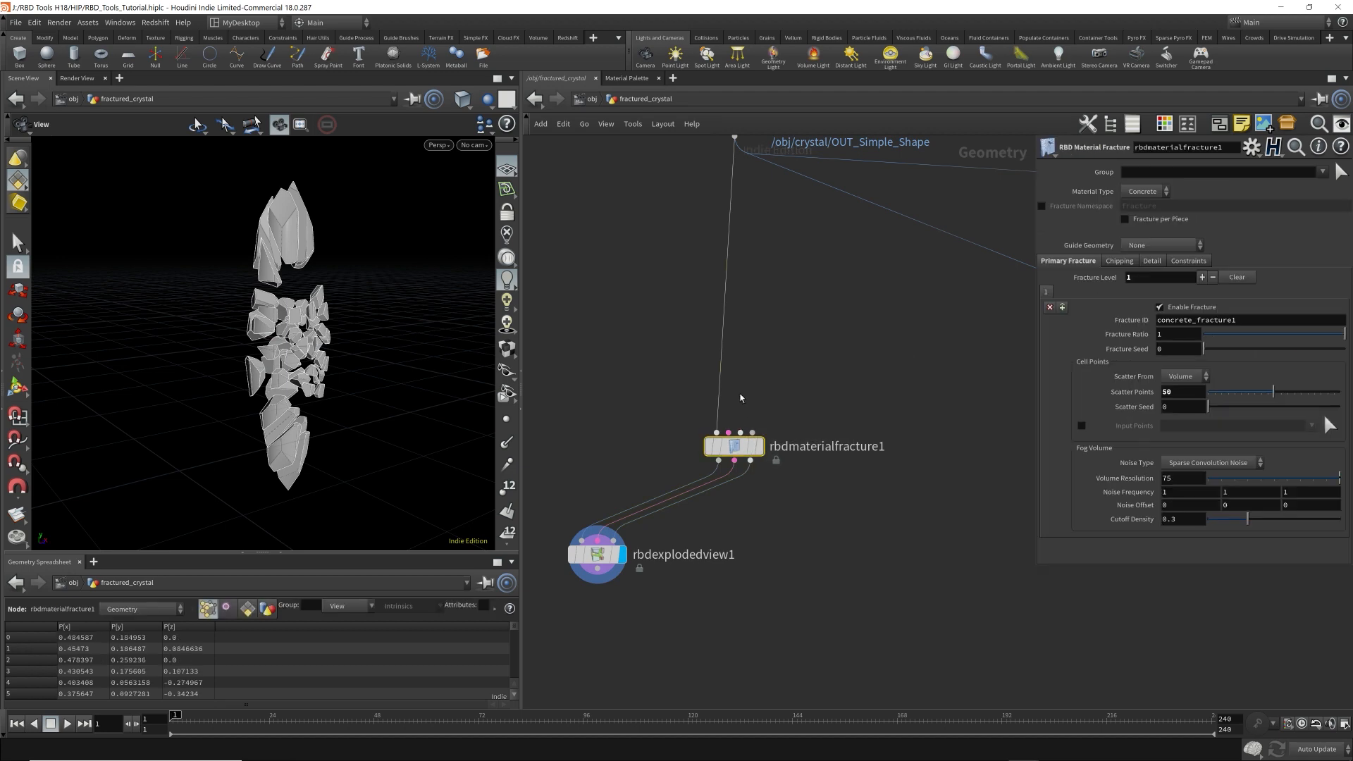
left_click(1182, 391)
type("1000")
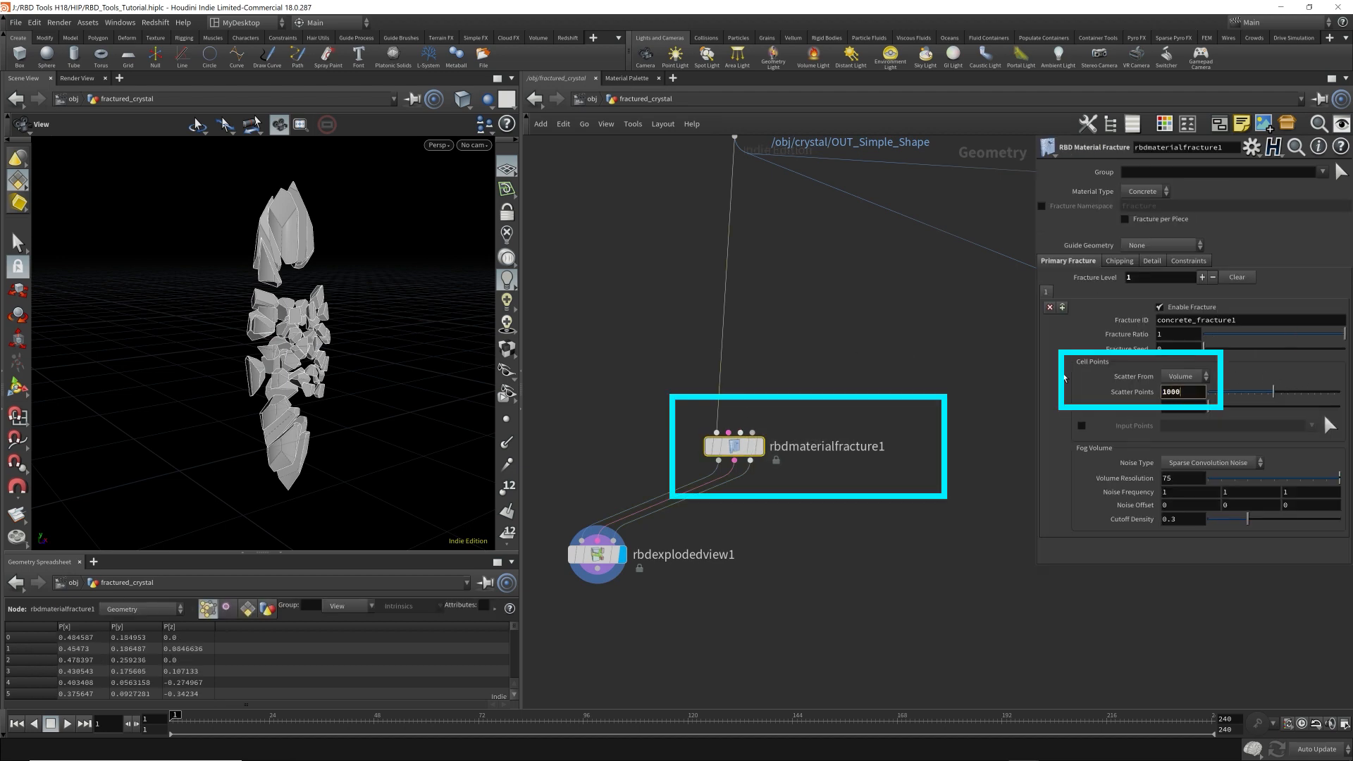
key("Return")
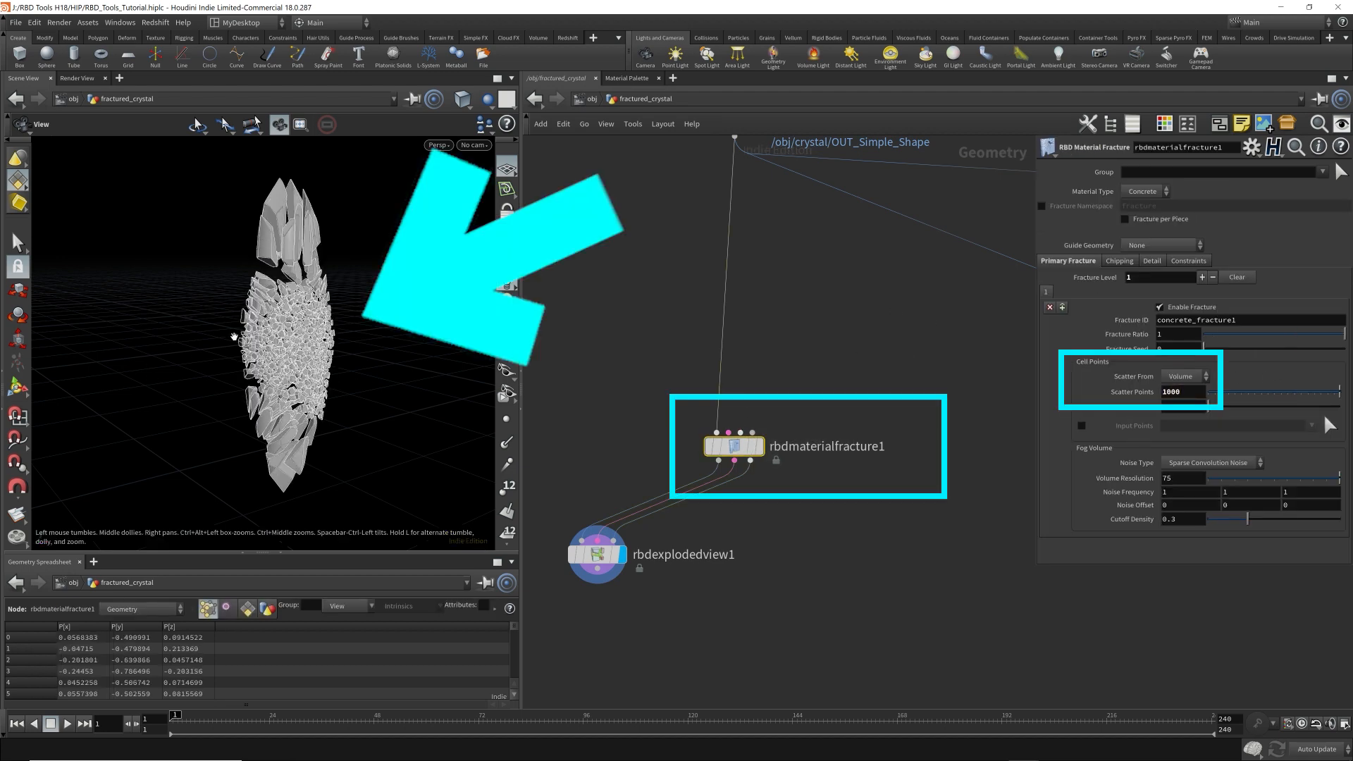
left_click_drag(235, 337, 296, 323)
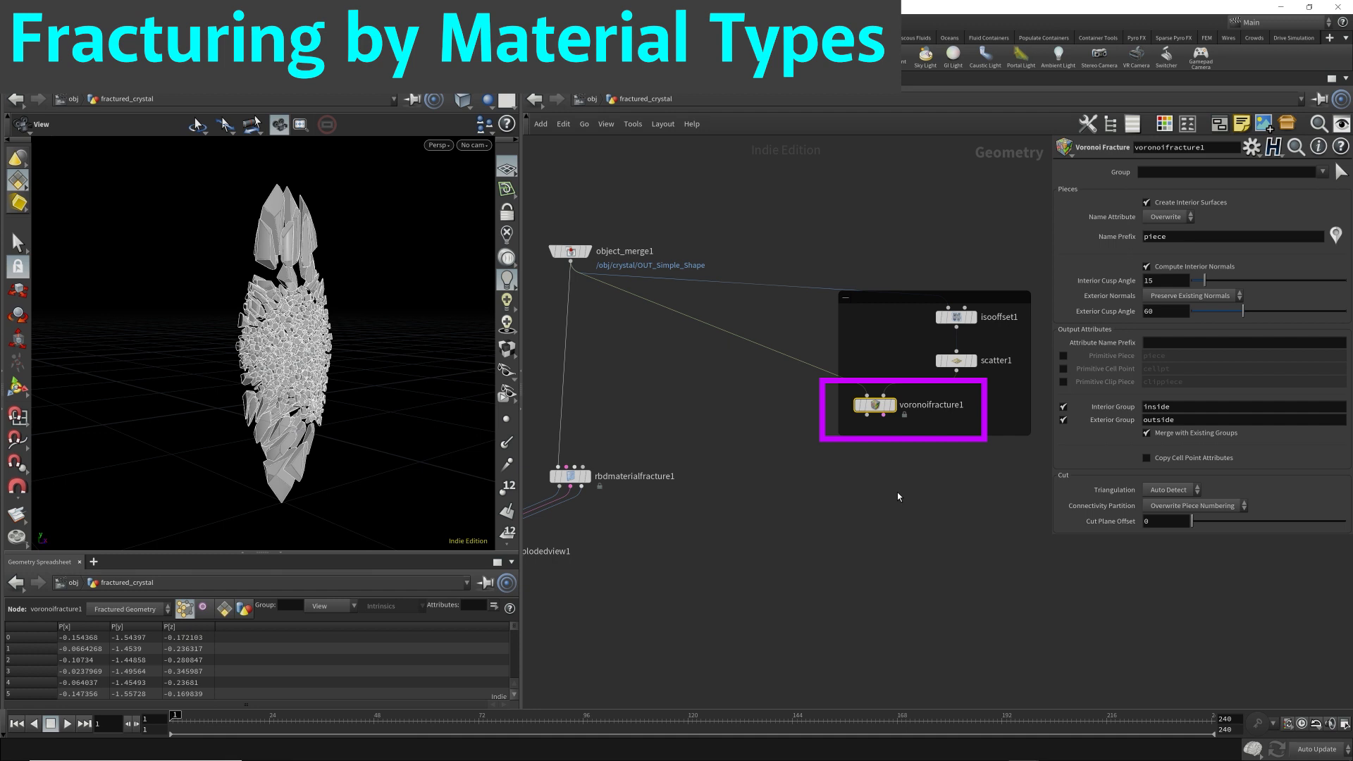
- Place rbdexplodedview1 directly below rbdmaterialfracture1, and show rbdmaterialfracture1's settings
left_click_drag(546, 551, 699, 533)
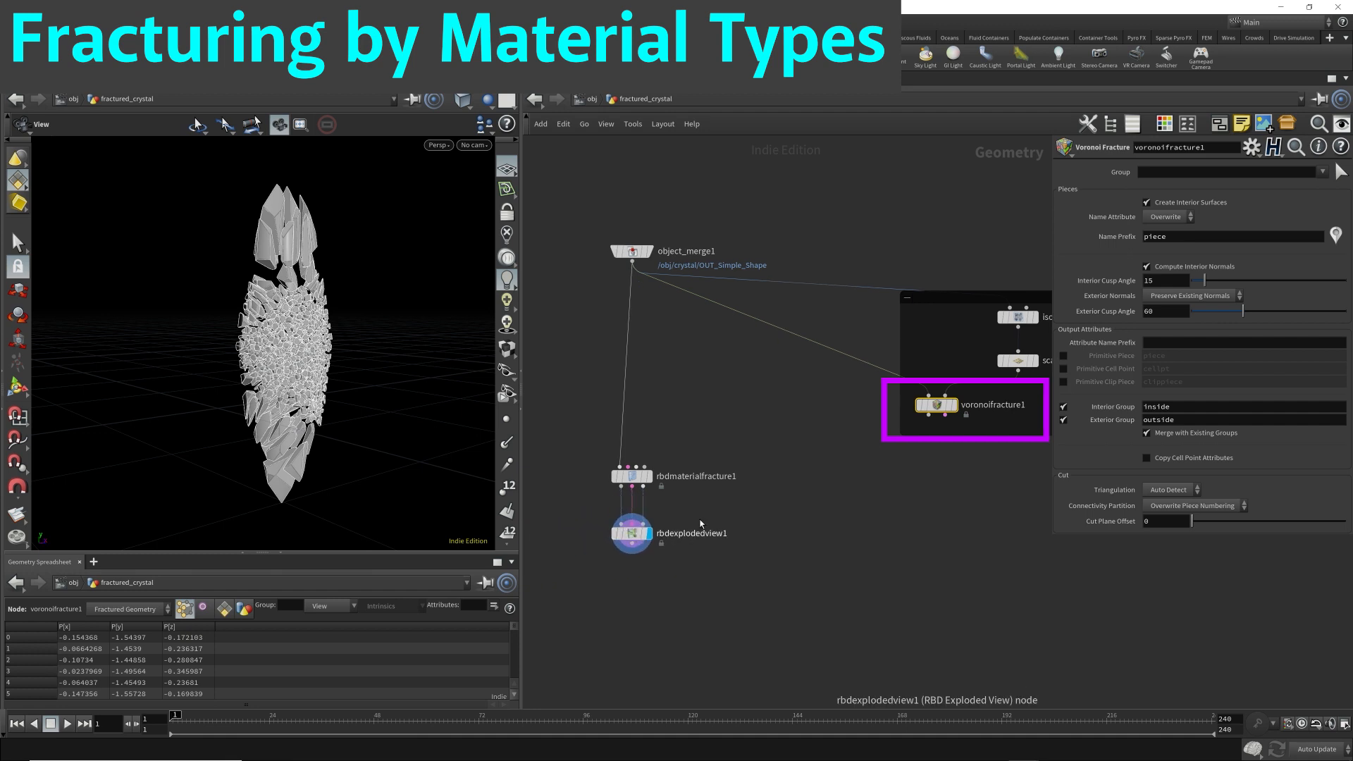
middle_click_drag(751, 503, 703, 525)
left_click(583, 499)
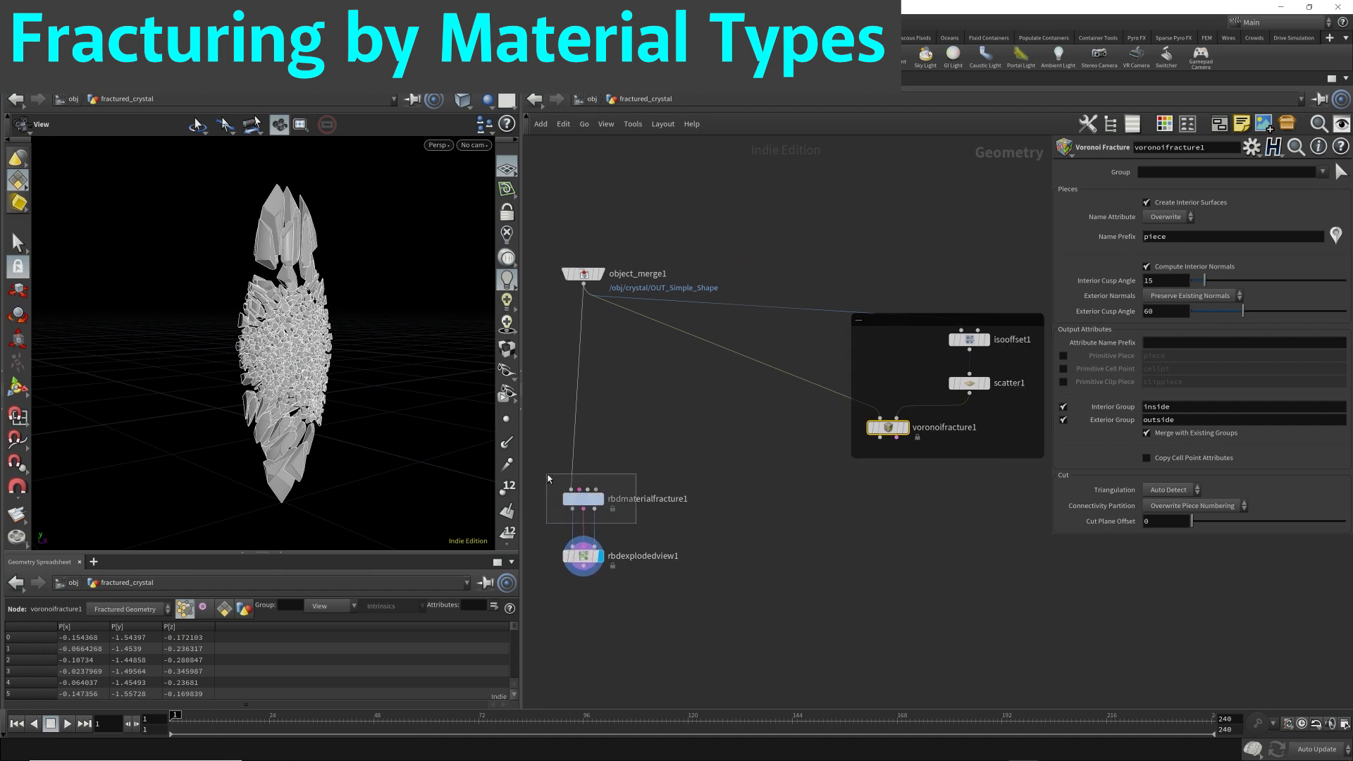
- Try the Glass and Wood material types on rbdmaterialfracture1, inspecting the fractured crystal with each
left_click(1145, 195)
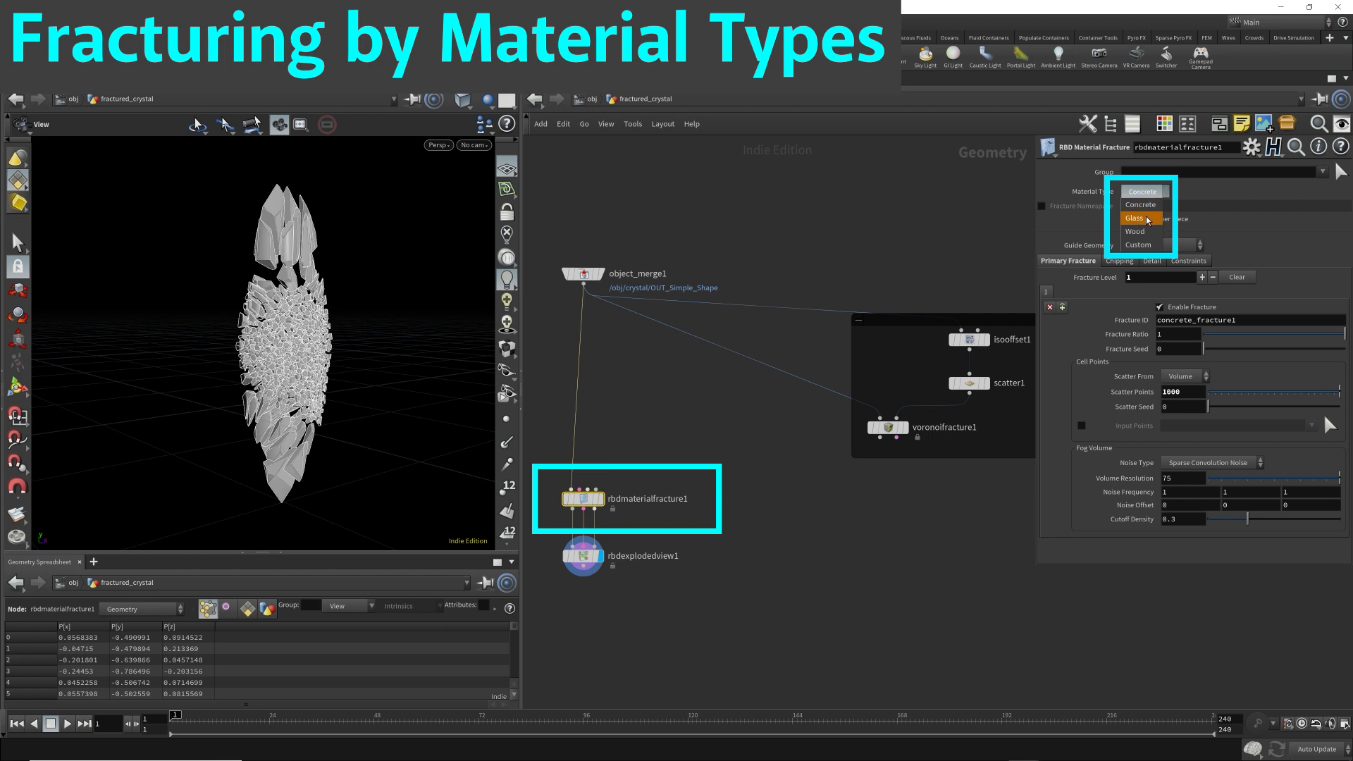
left_click(1142, 219)
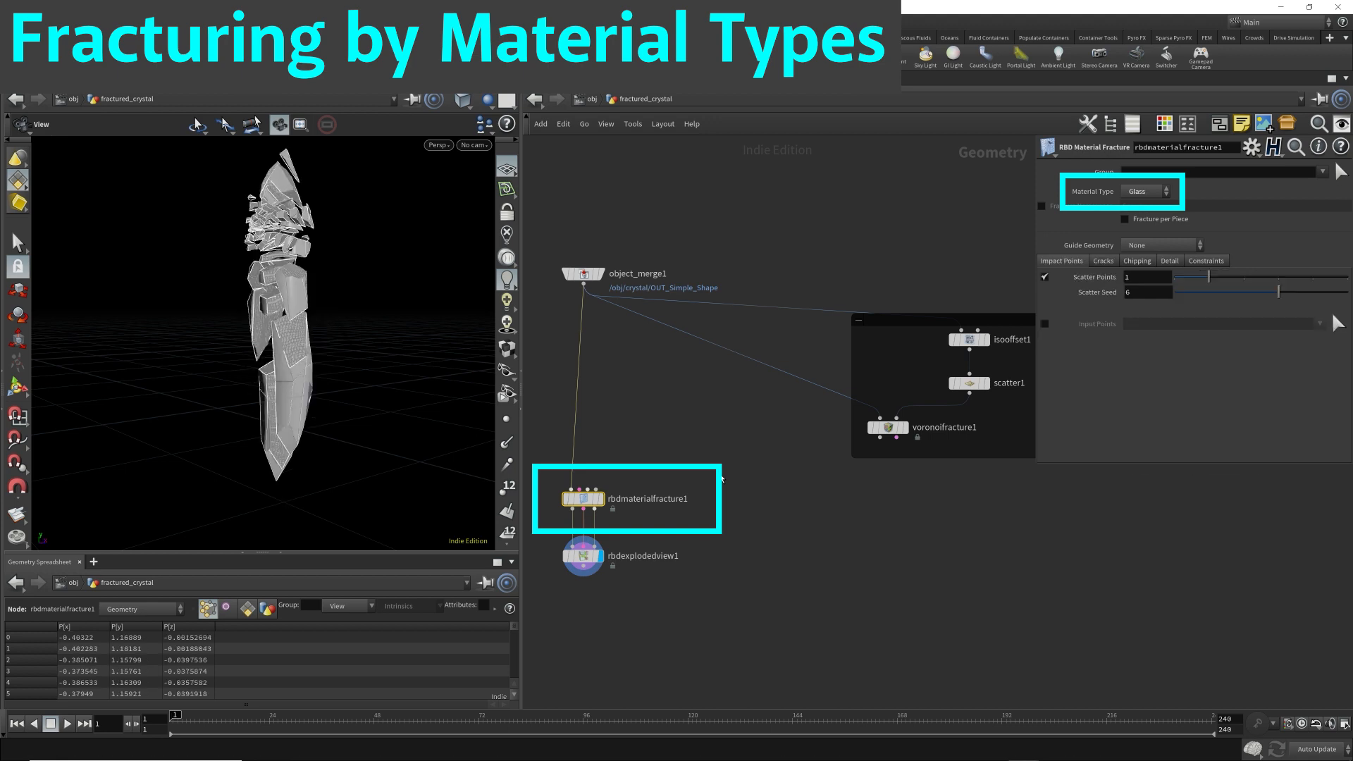
mouse_move(304, 265)
left_mouse_down()
mouse_move(218, 263)
mouse_move(185, 229)
mouse_move(196, 296)
mouse_move(451, 261)
mouse_move(386, 272)
mouse_move(353, 251)
mouse_move(469, 446)
mouse_move(317, 239)
mouse_move(155, 205)
mouse_move(184, 444)
mouse_move(201, 430)
left_mouse_up()
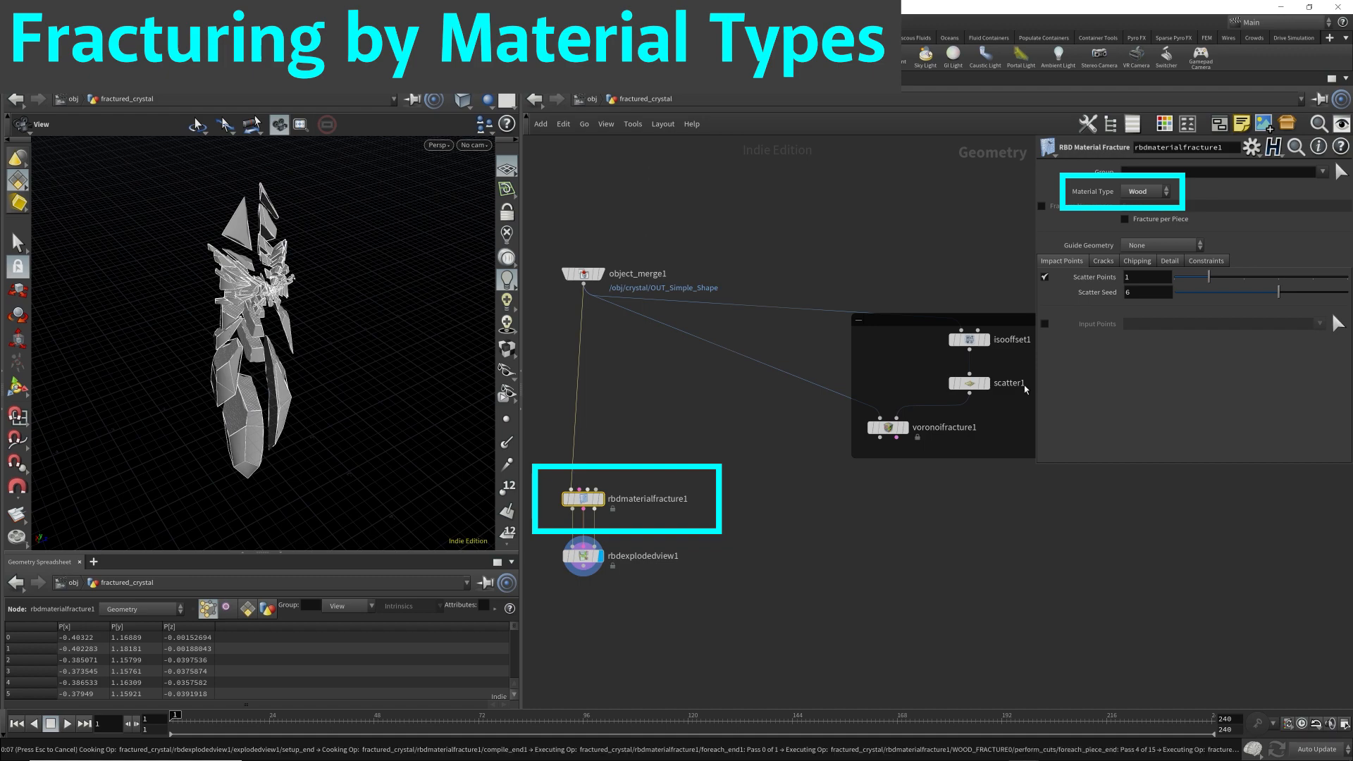
left_click_drag(366, 380, 282, 269)
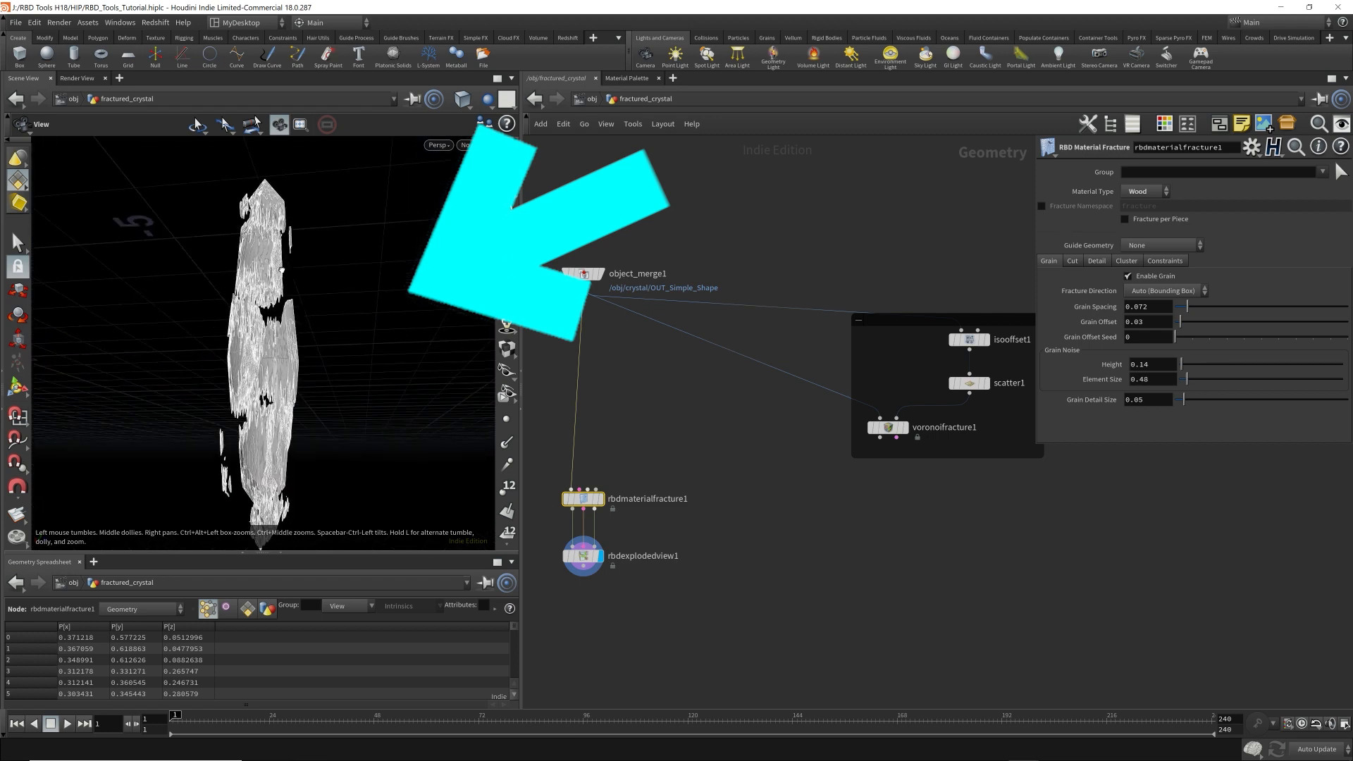
- Set rbdmaterialfracture1's Material Type to Concrete and inspect the exploded crystal
left_click(1164, 194)
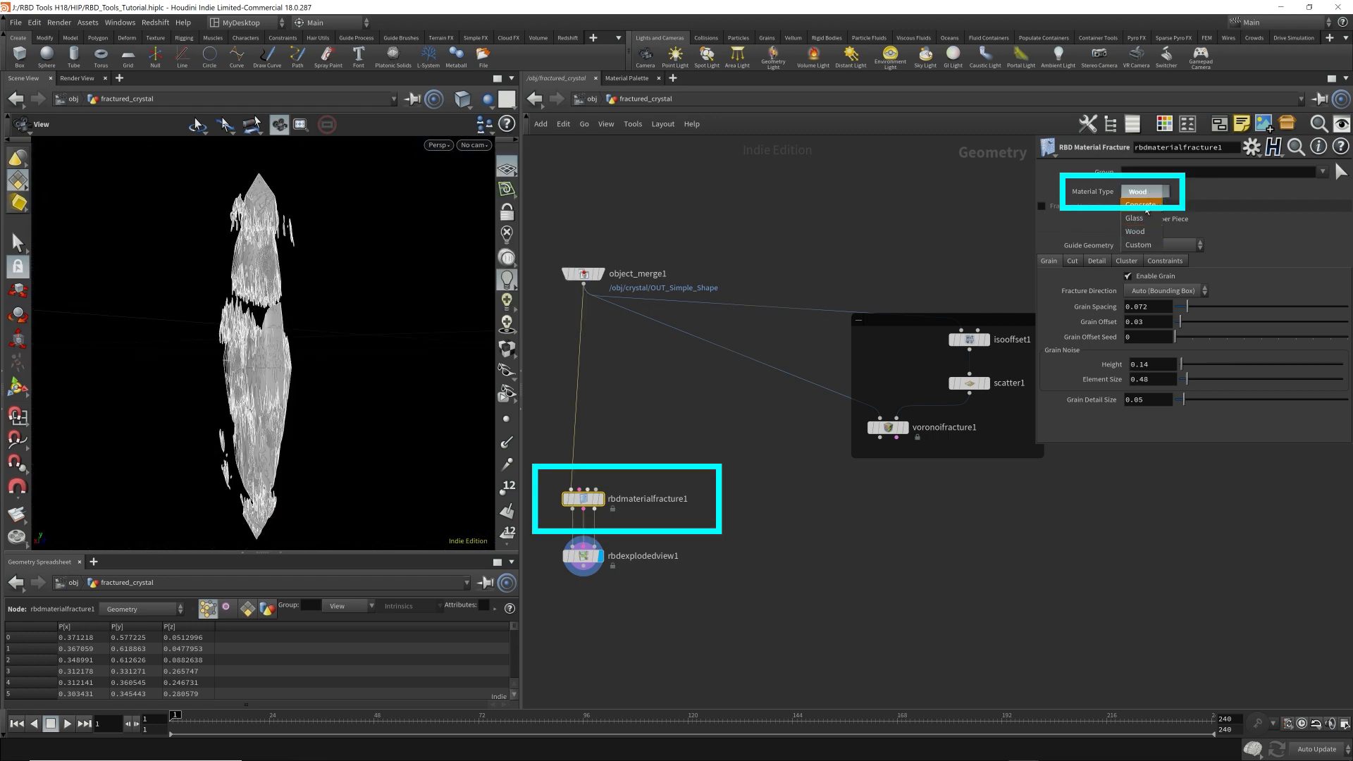
left_click(1140, 204)
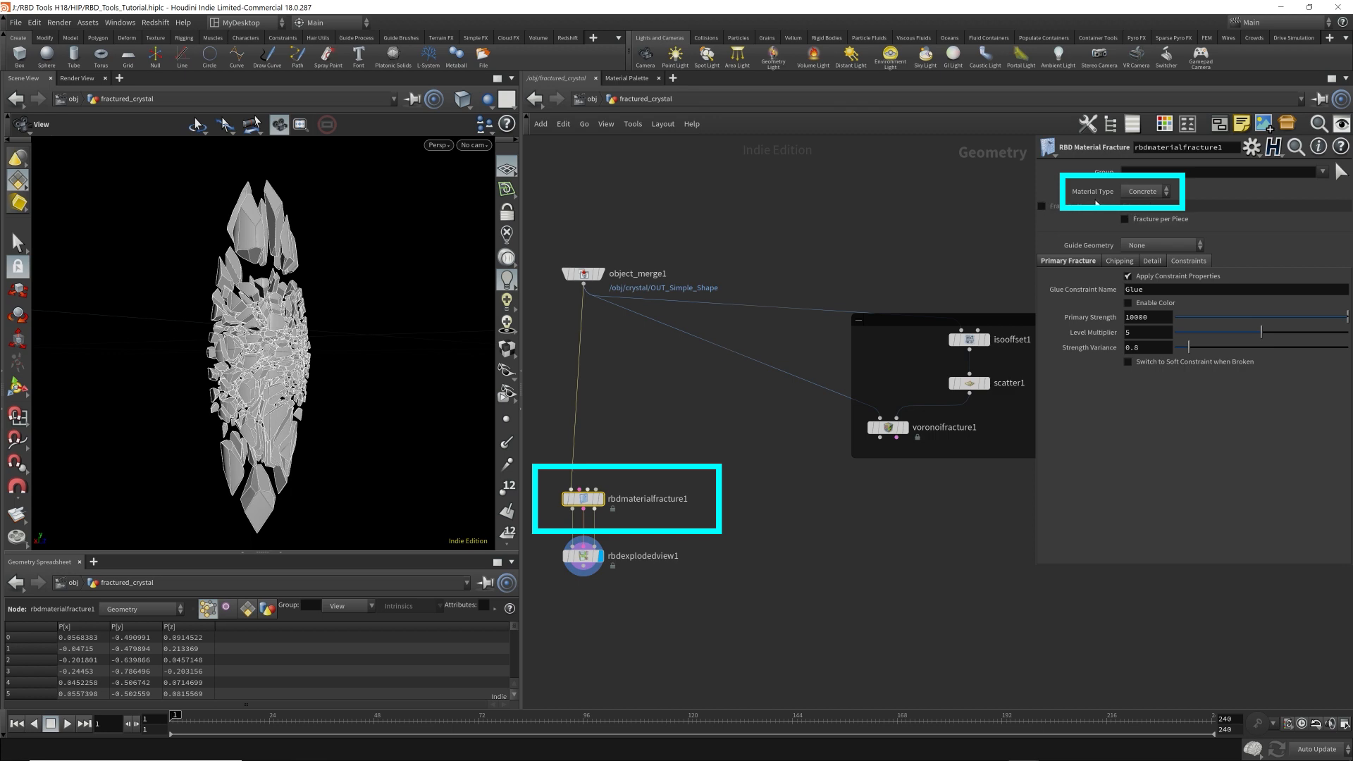
middle_click_drag(694, 424, 741, 418)
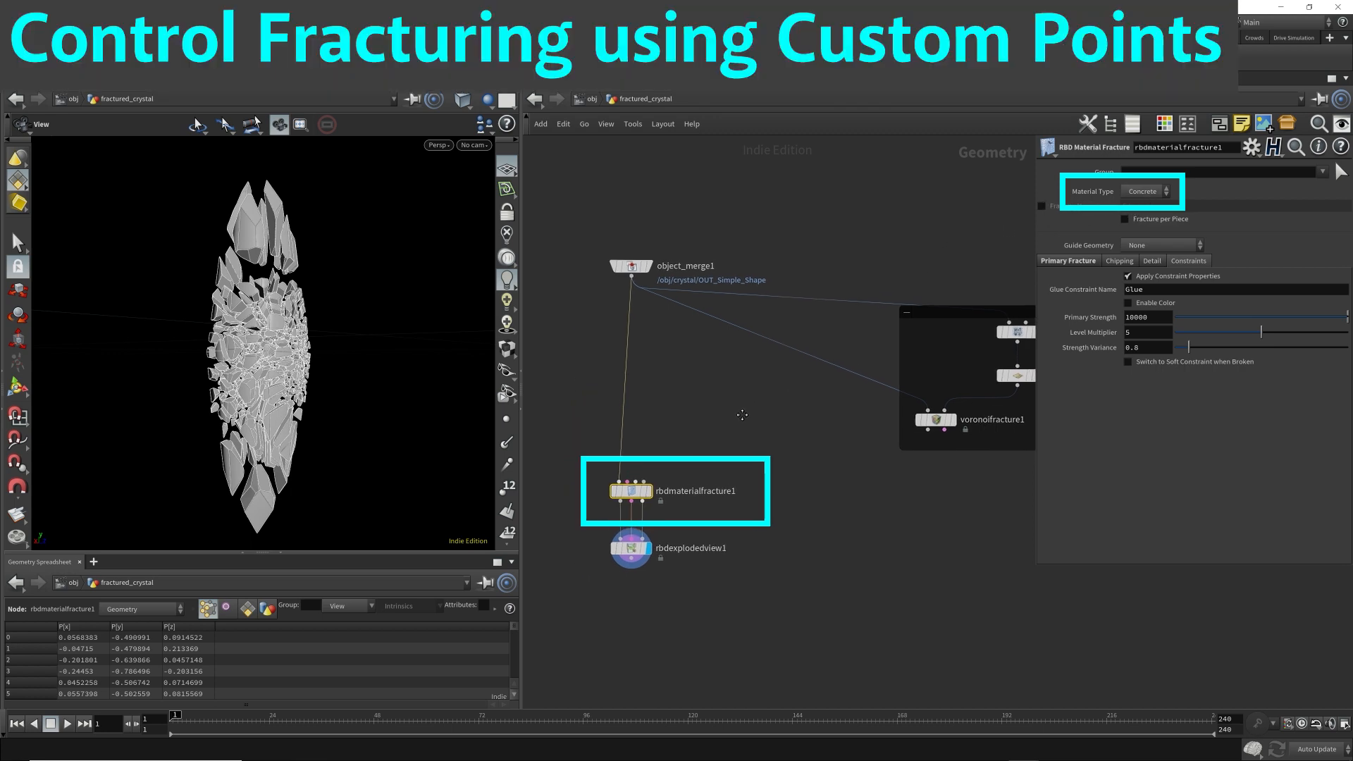
left_click_drag(416, 367, 280, 337)
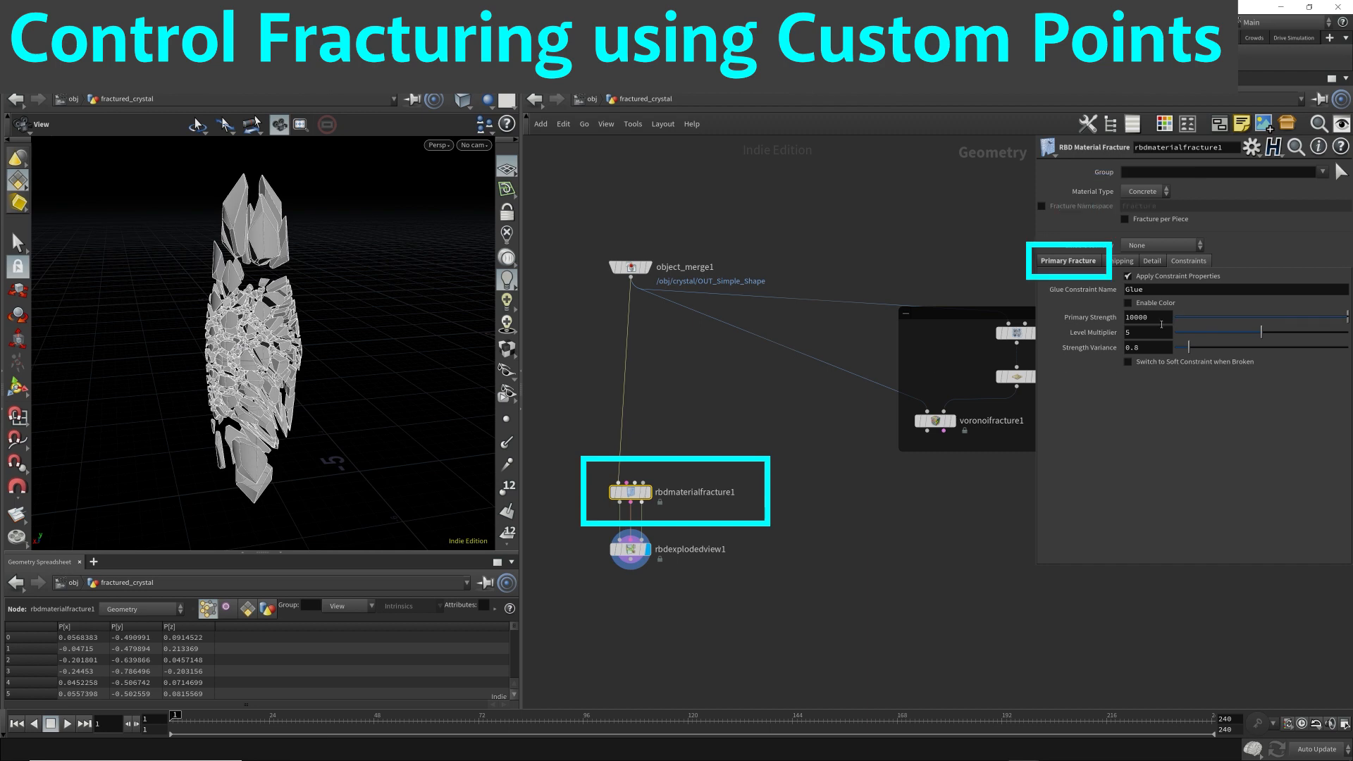
- Set the Scatter Points in rbdmaterialfracture1's primary fracture settings to 0
left_click(1072, 266)
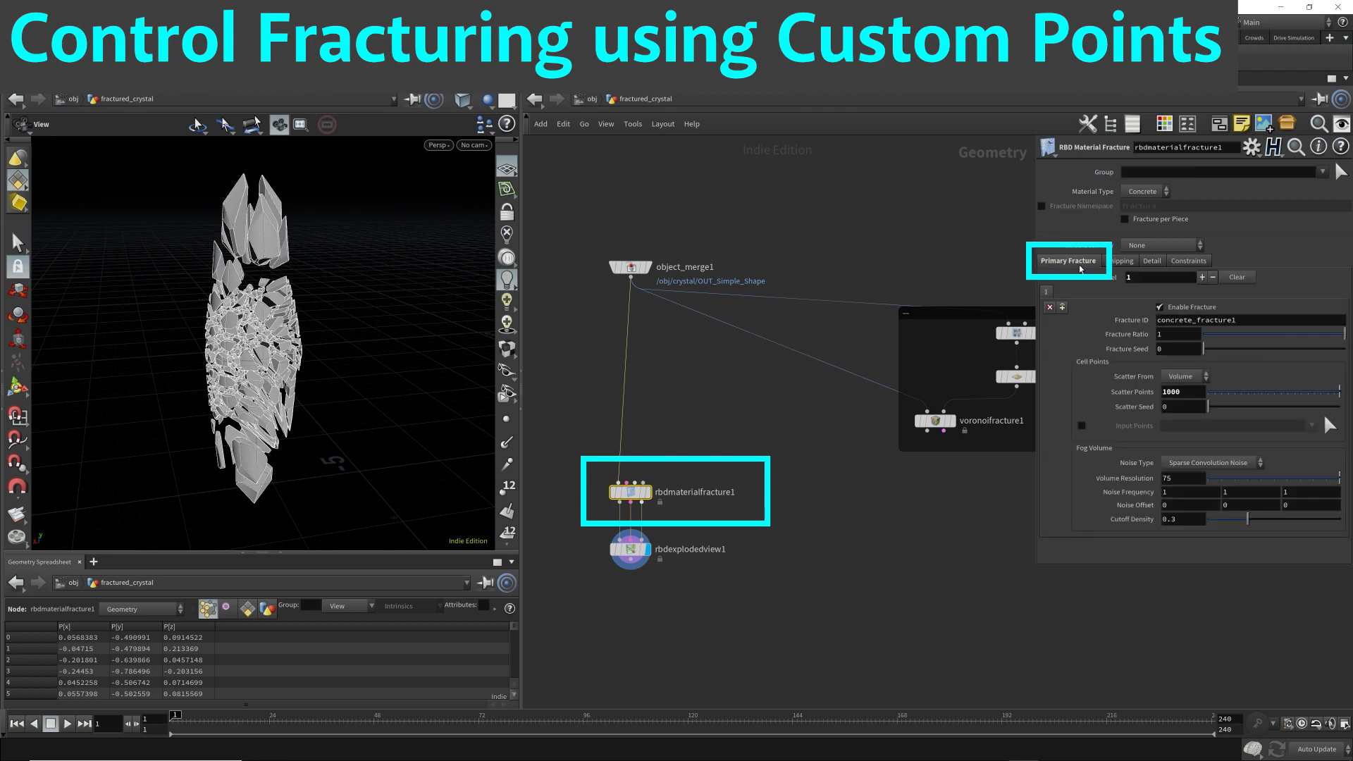
type("0")
key("Return")
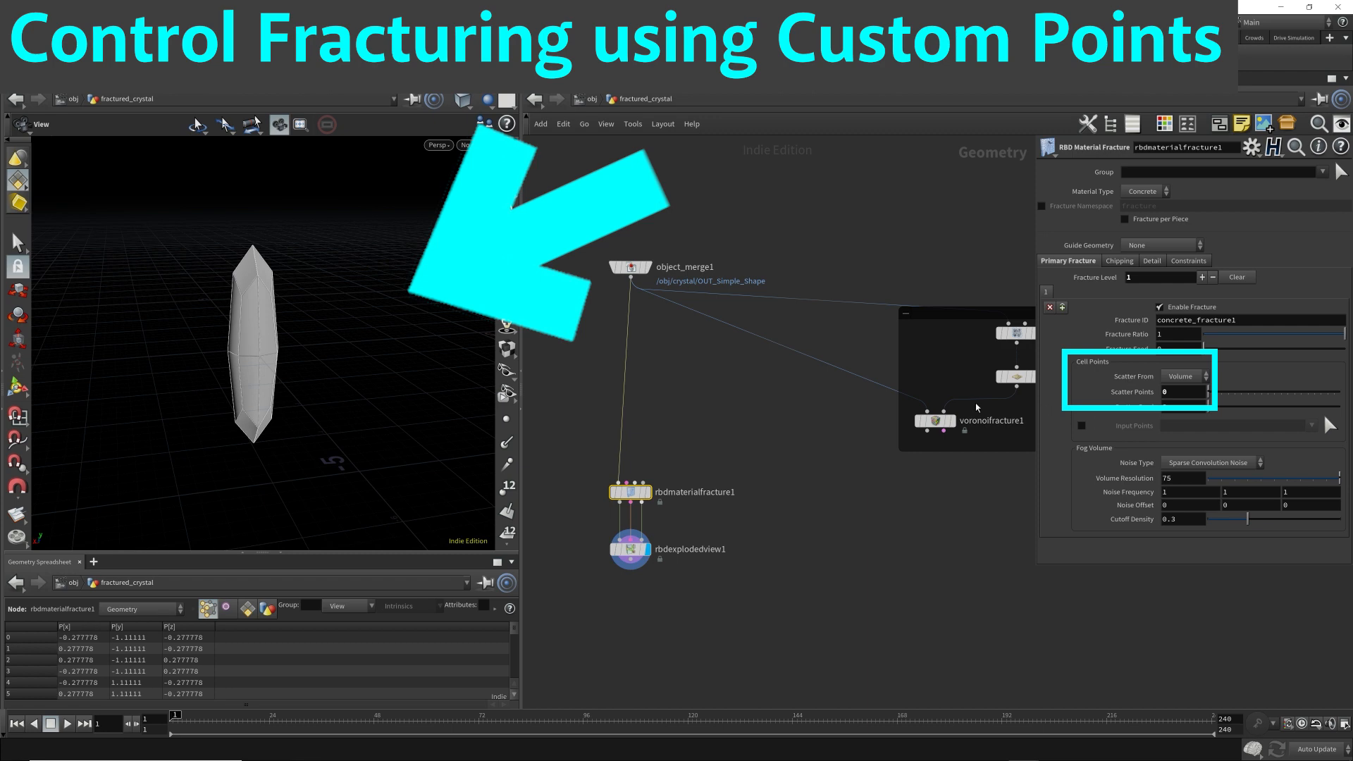
left_click_drag(310, 296, 363, 335)
- Create an Add node beside rbdmaterialfracture1's input wire, enable its Point 0 at the origin, and display the node
left_click(768, 443)
key("Tab")
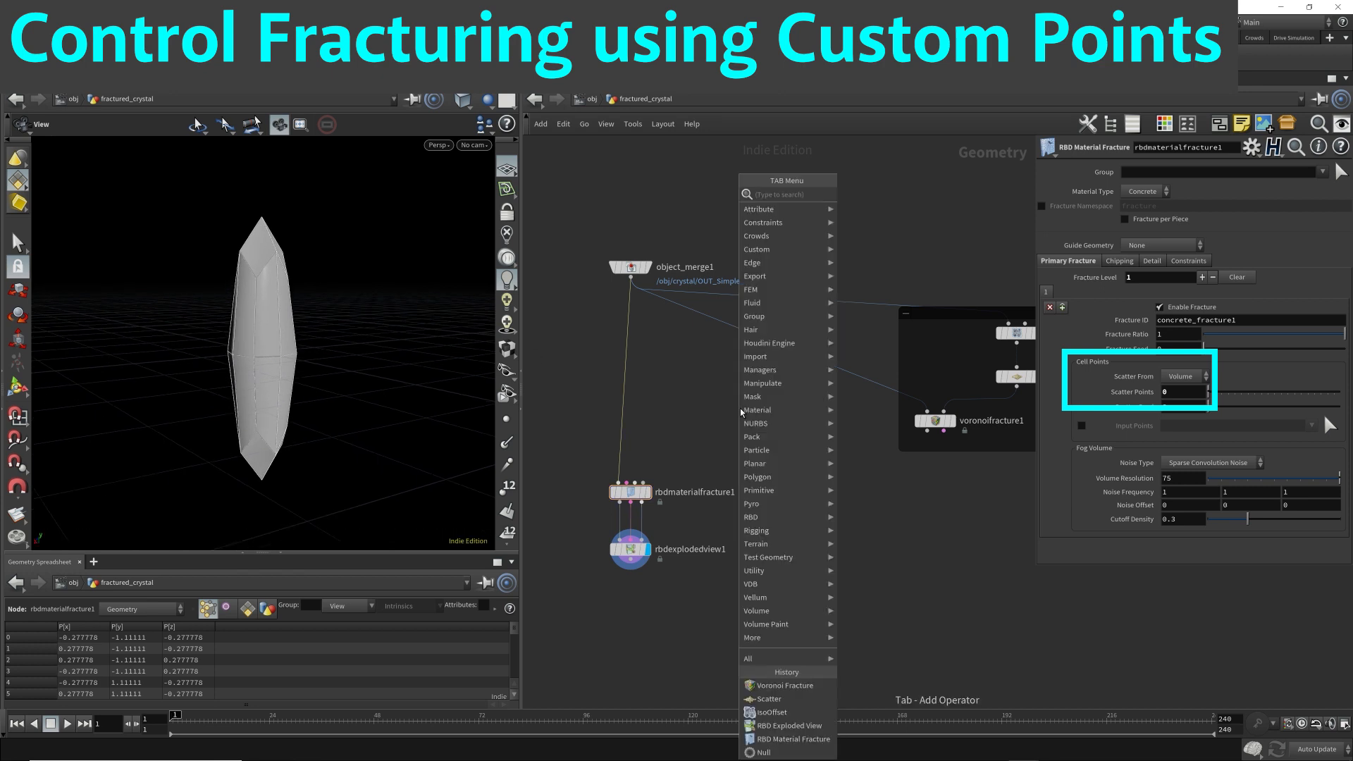
type("add")
key("Return")
left_click(701, 372)
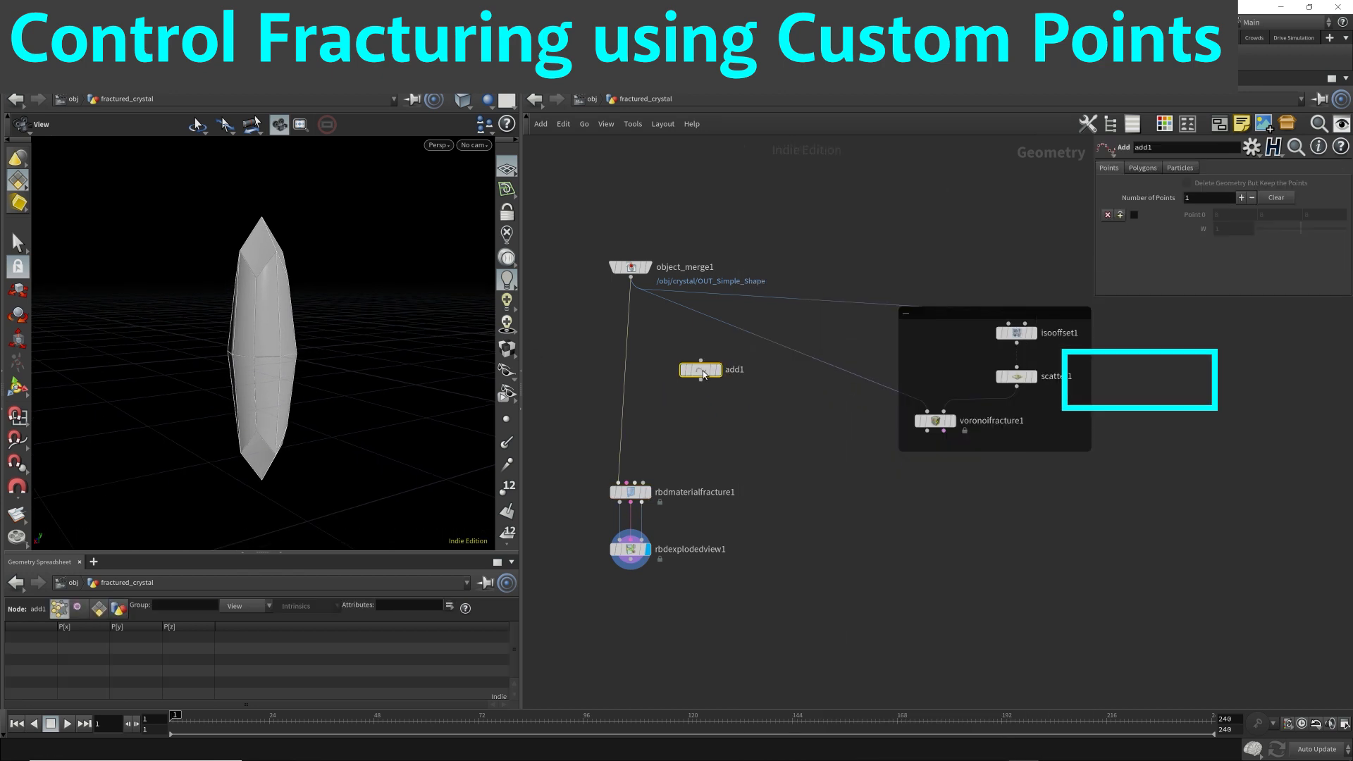
left_click(1133, 215)
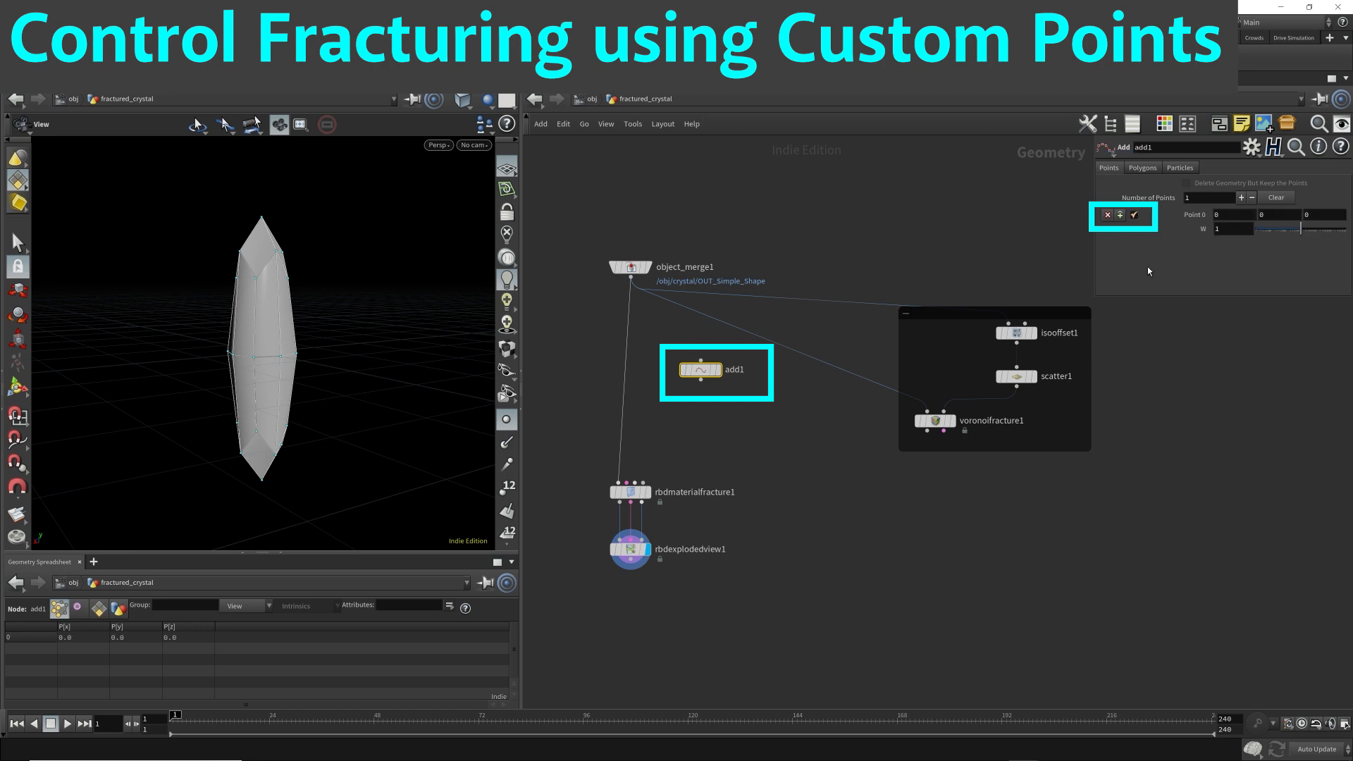
left_click(715, 370)
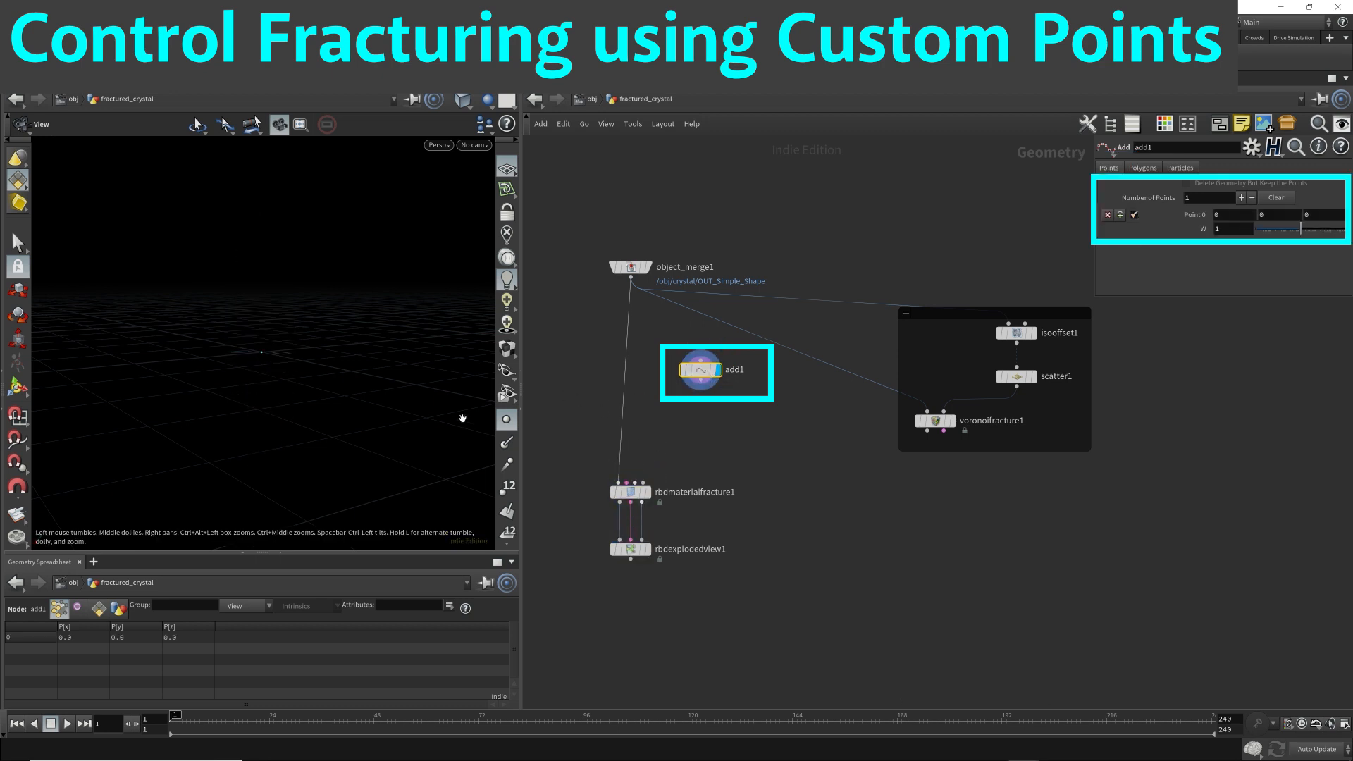
- Set the viewport's point marker size to 9 in the guide display options
key("d")
left_click_drag(132, 108, 754, 371)
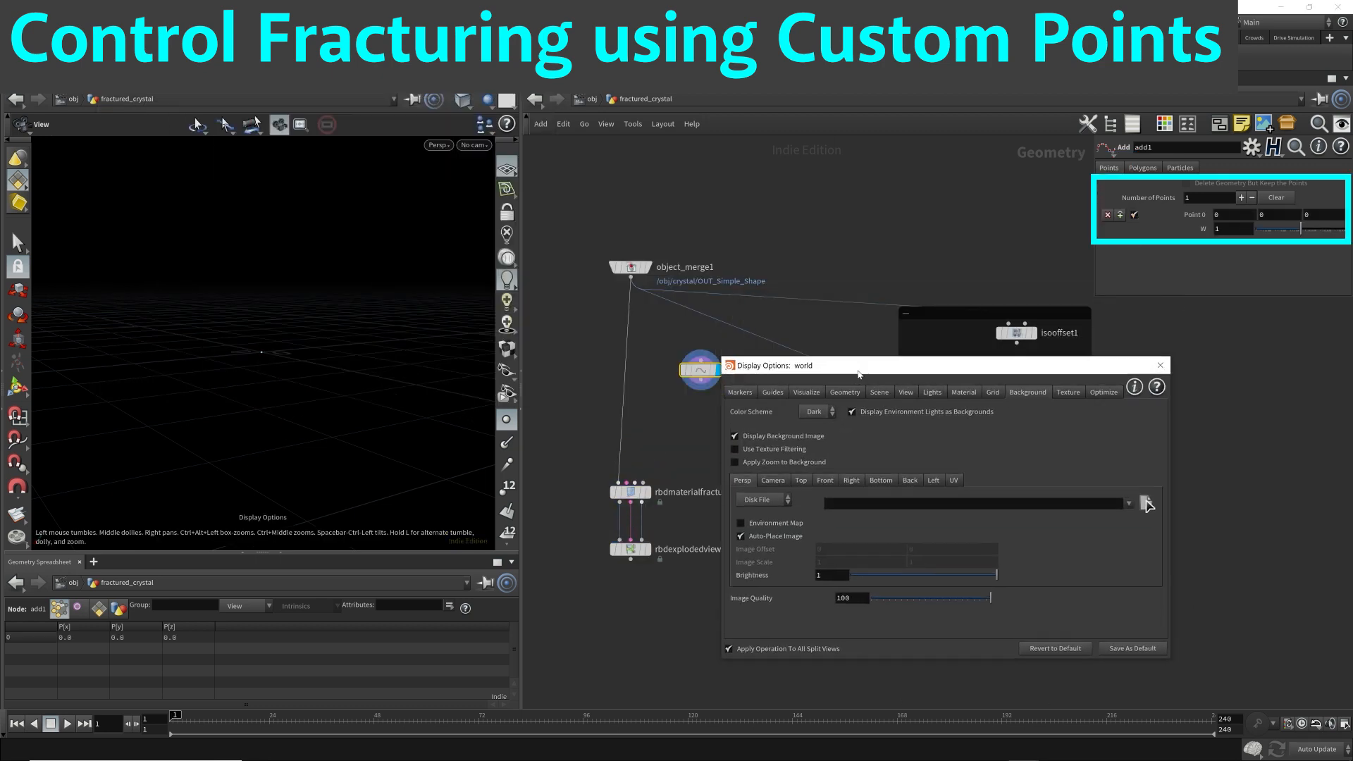
left_click(753, 397)
left_click(772, 397)
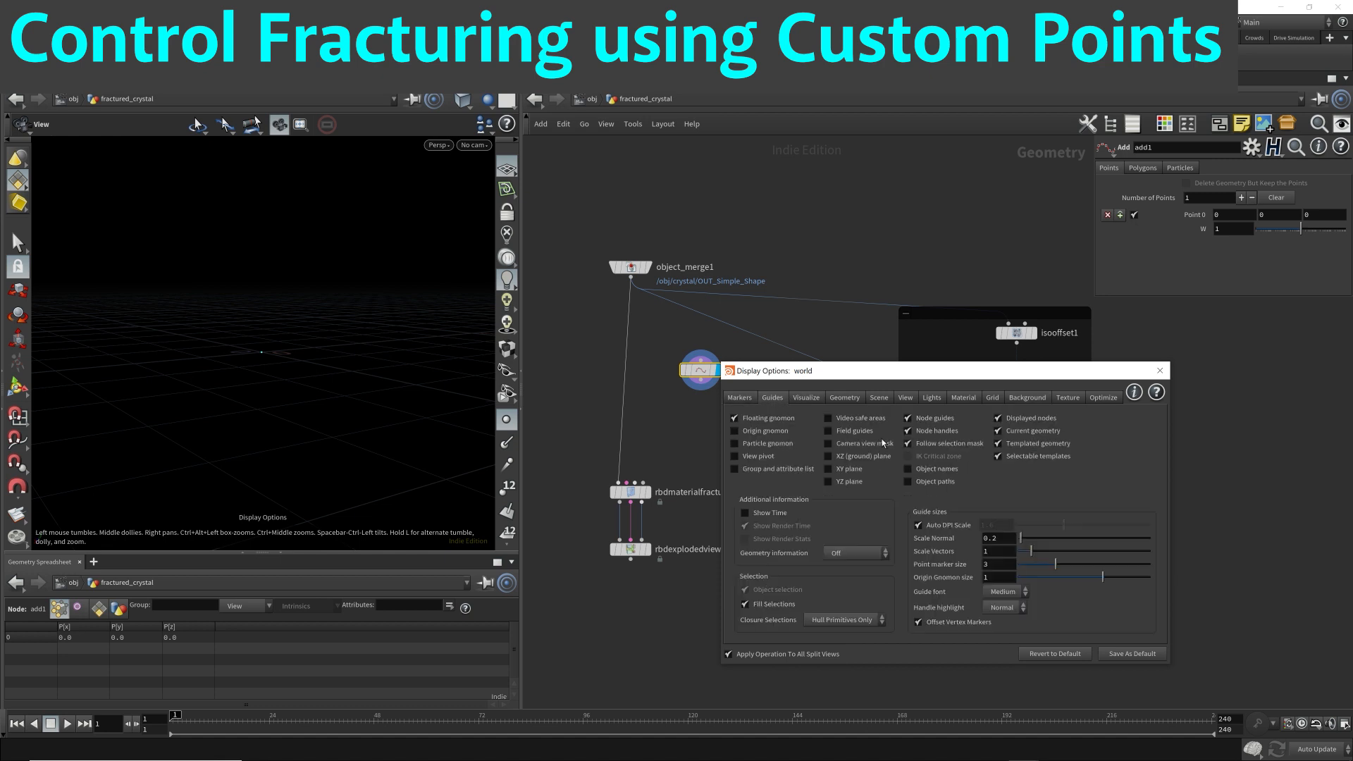
double_click(1011, 564)
type("9")
key("Return")
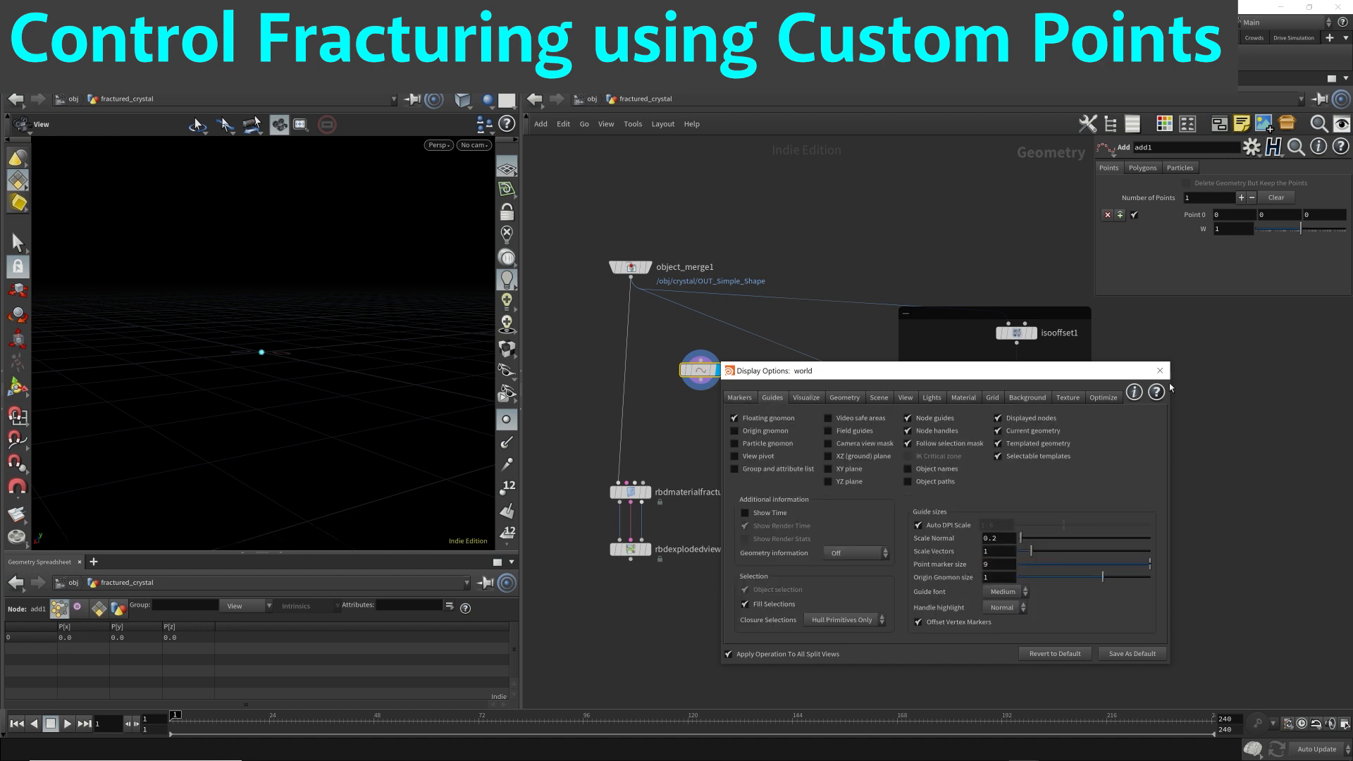
left_click(1160, 371)
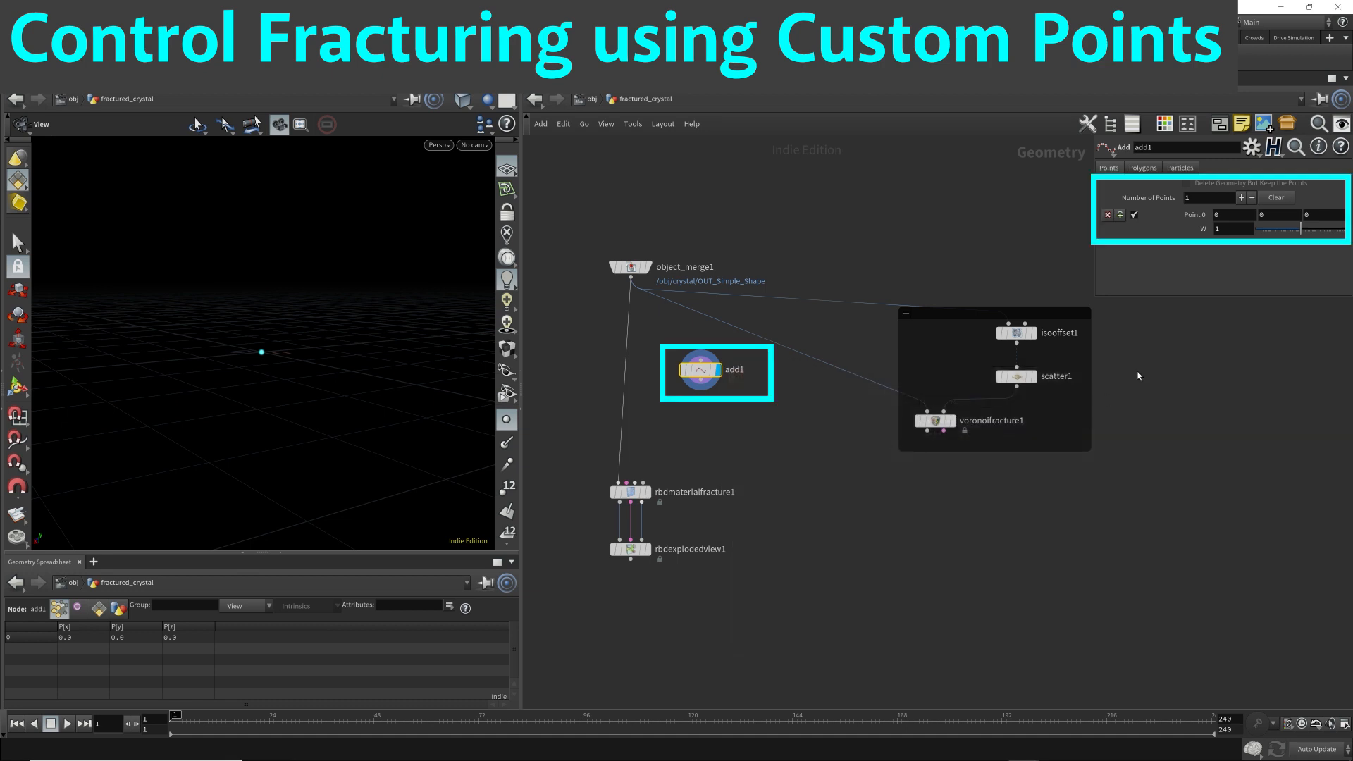
- Insert a second point in add1, and enable Point 0 with its Y position set to 1
left_click(1120, 215)
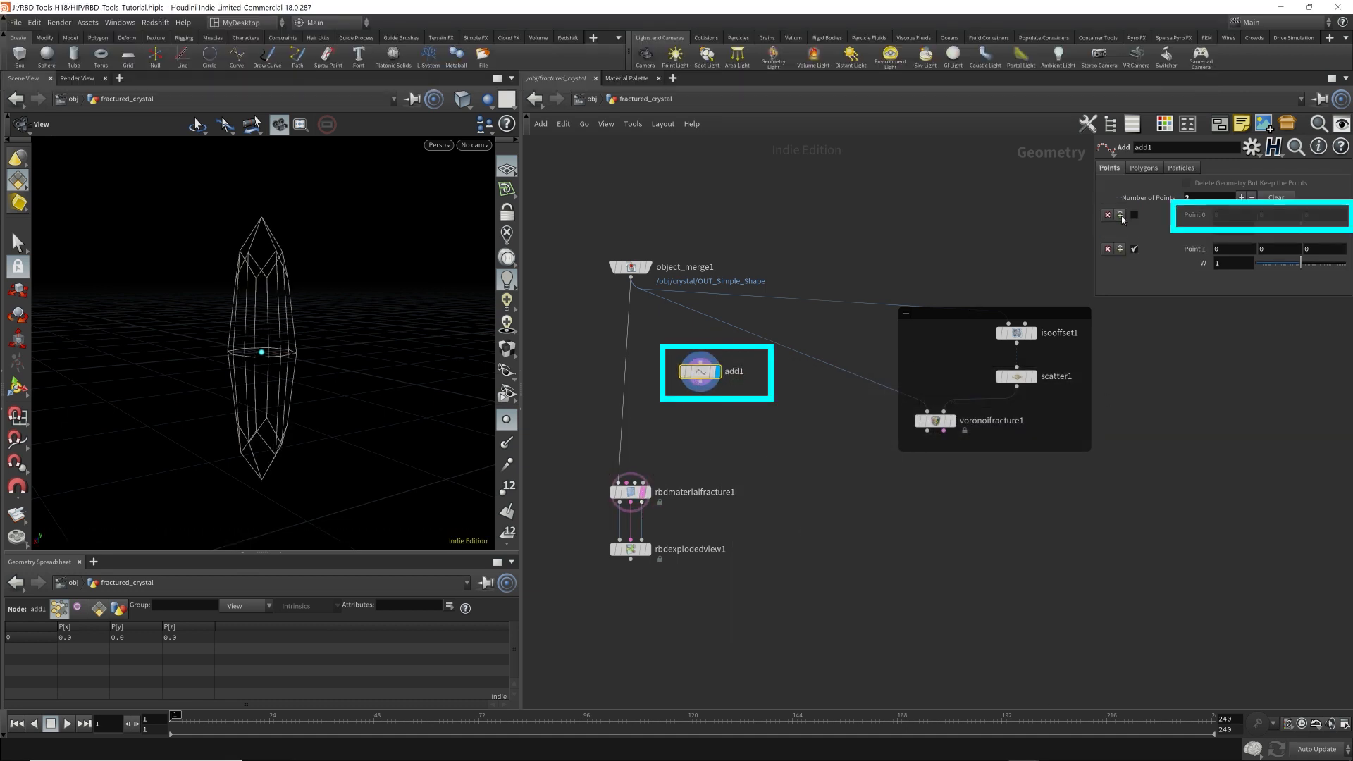
left_click(1133, 215)
double_click(1282, 215)
type("1")
key("Return")
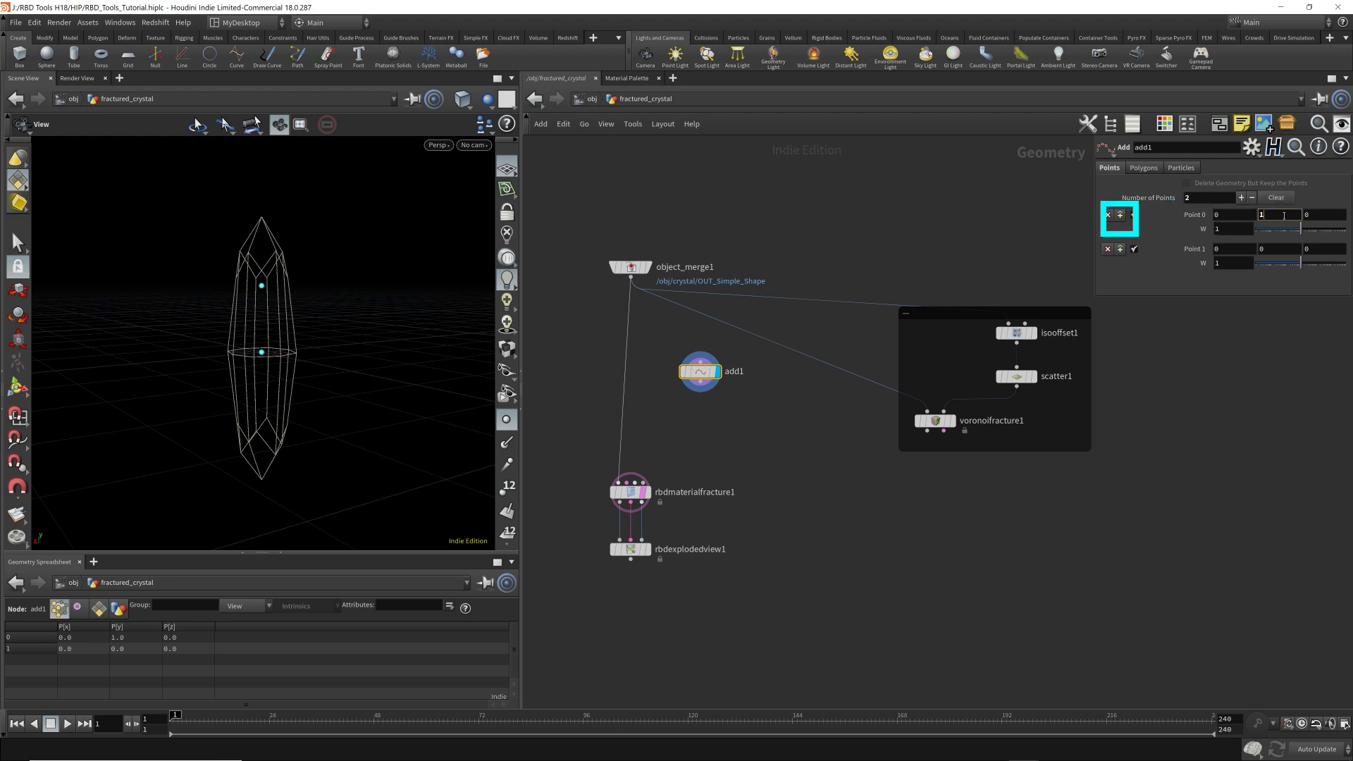
- Insert a third point in add1, and enable Point 0 with its Y position set to -1.1
left_click(1121, 215)
left_click(1133, 215)
left_click(1275, 217)
scroll(1274, 216, "down", 9)
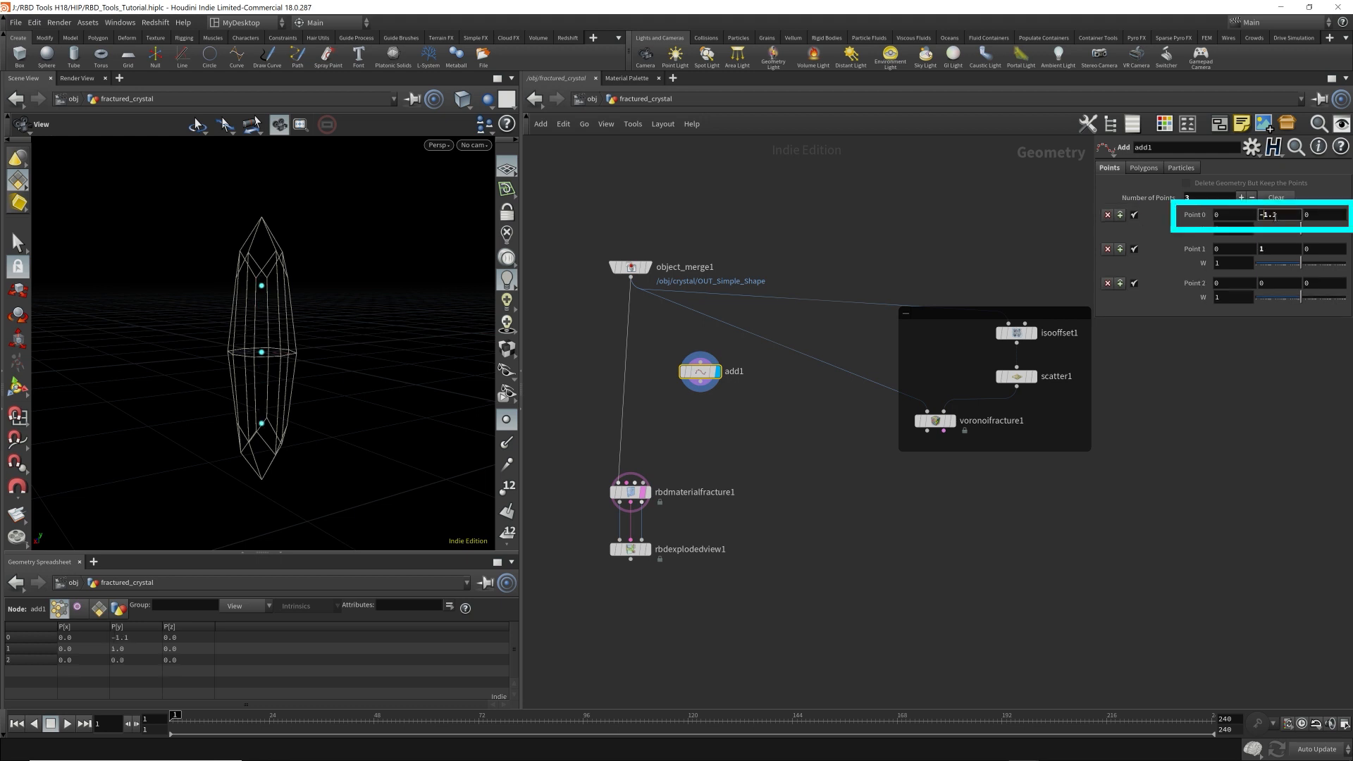
- Connect add1 to the fourth input of rbdmaterialfracture1, and select and display the fracture node
left_click(699, 385)
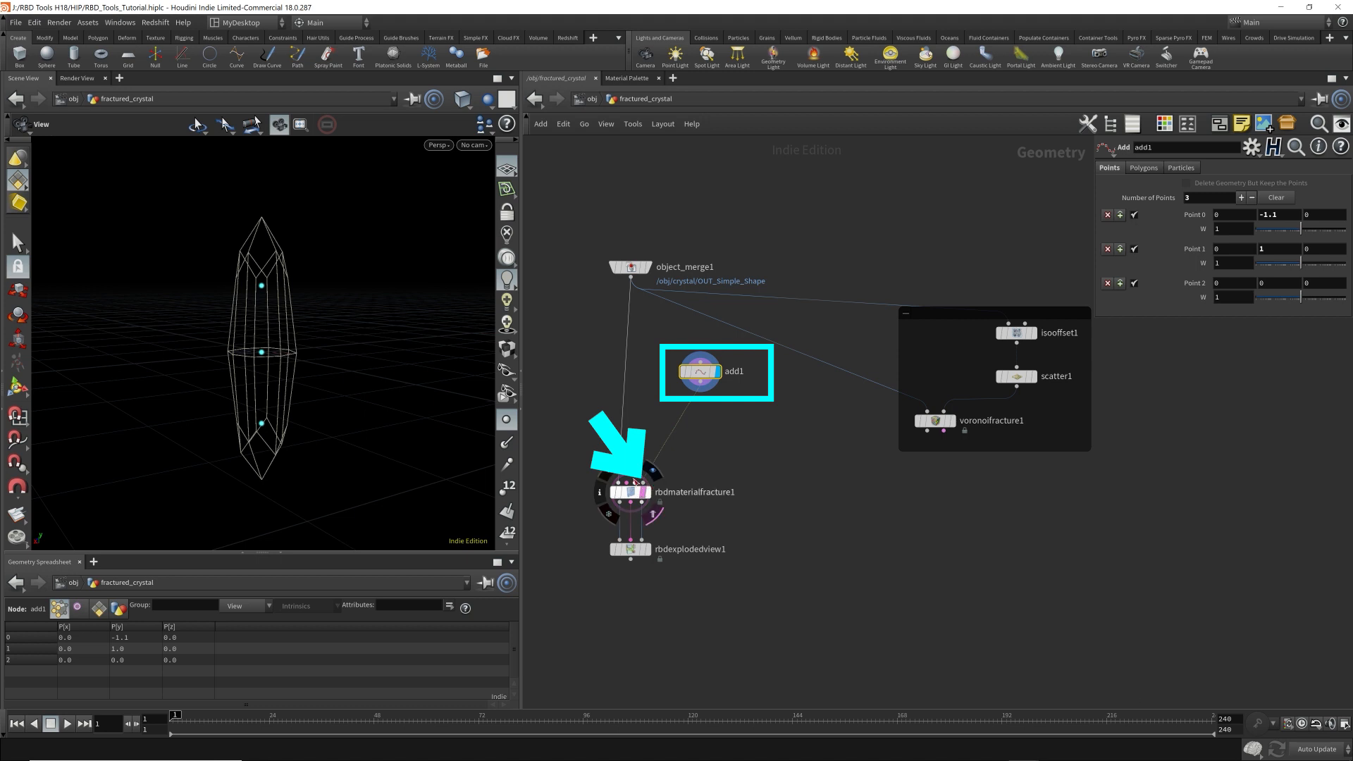
left_click(639, 485)
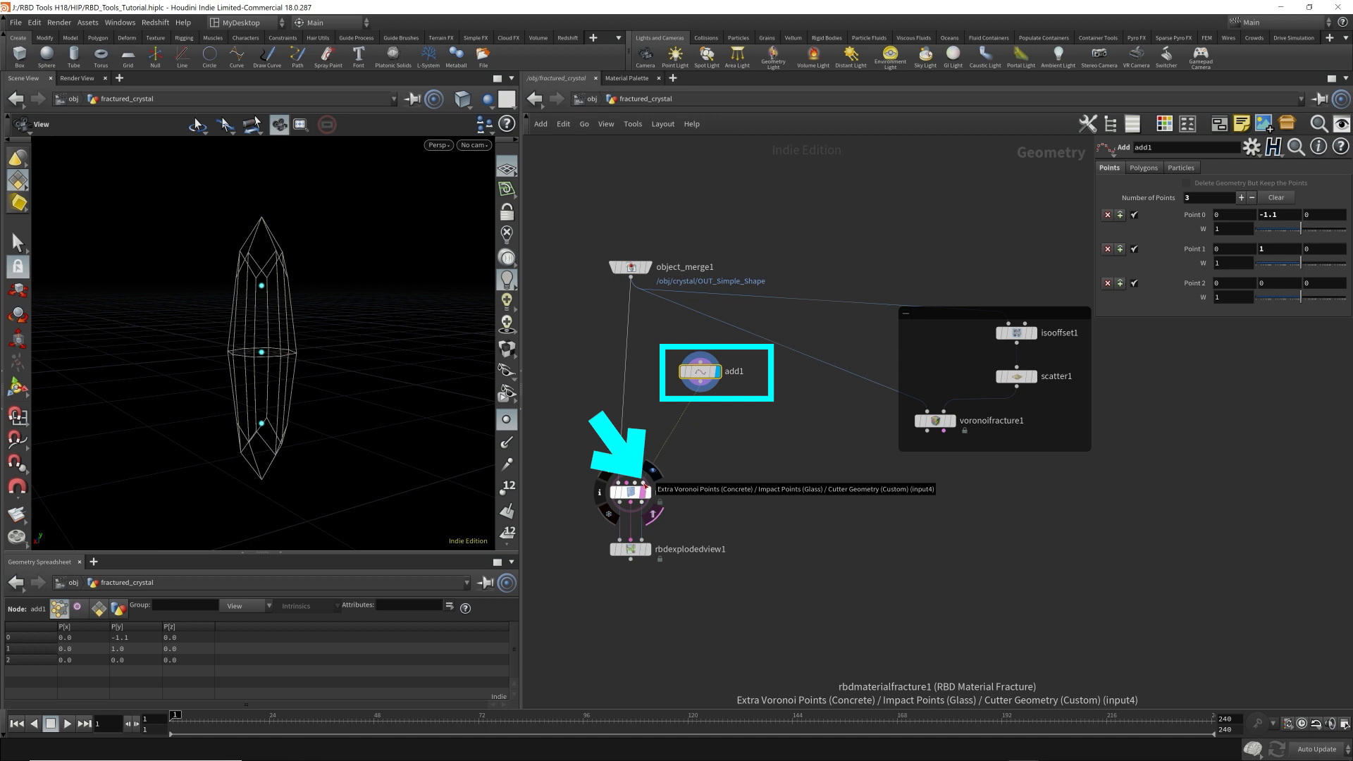
left_click(634, 493)
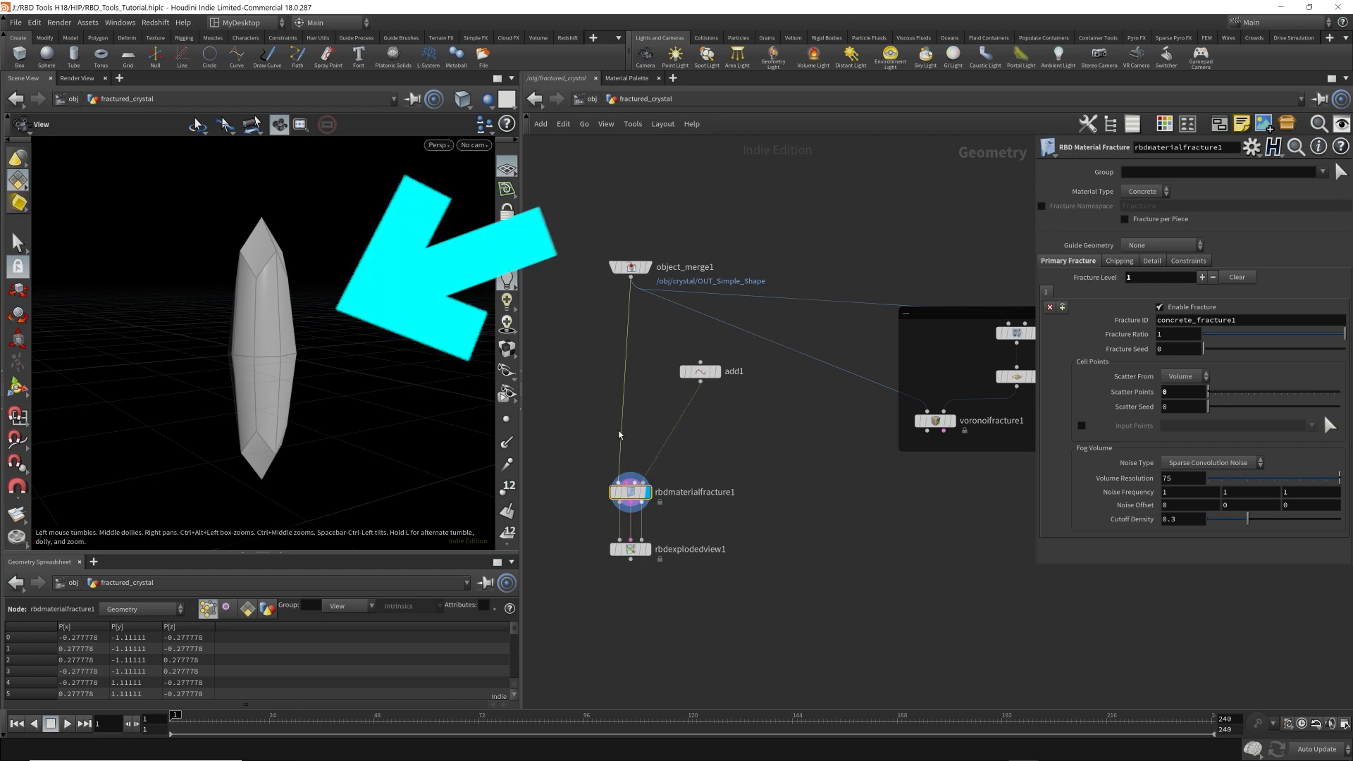
mouse_move(285, 364)
left_mouse_down()
mouse_move(341, 335)
mouse_move(299, 353)
left_mouse_up()
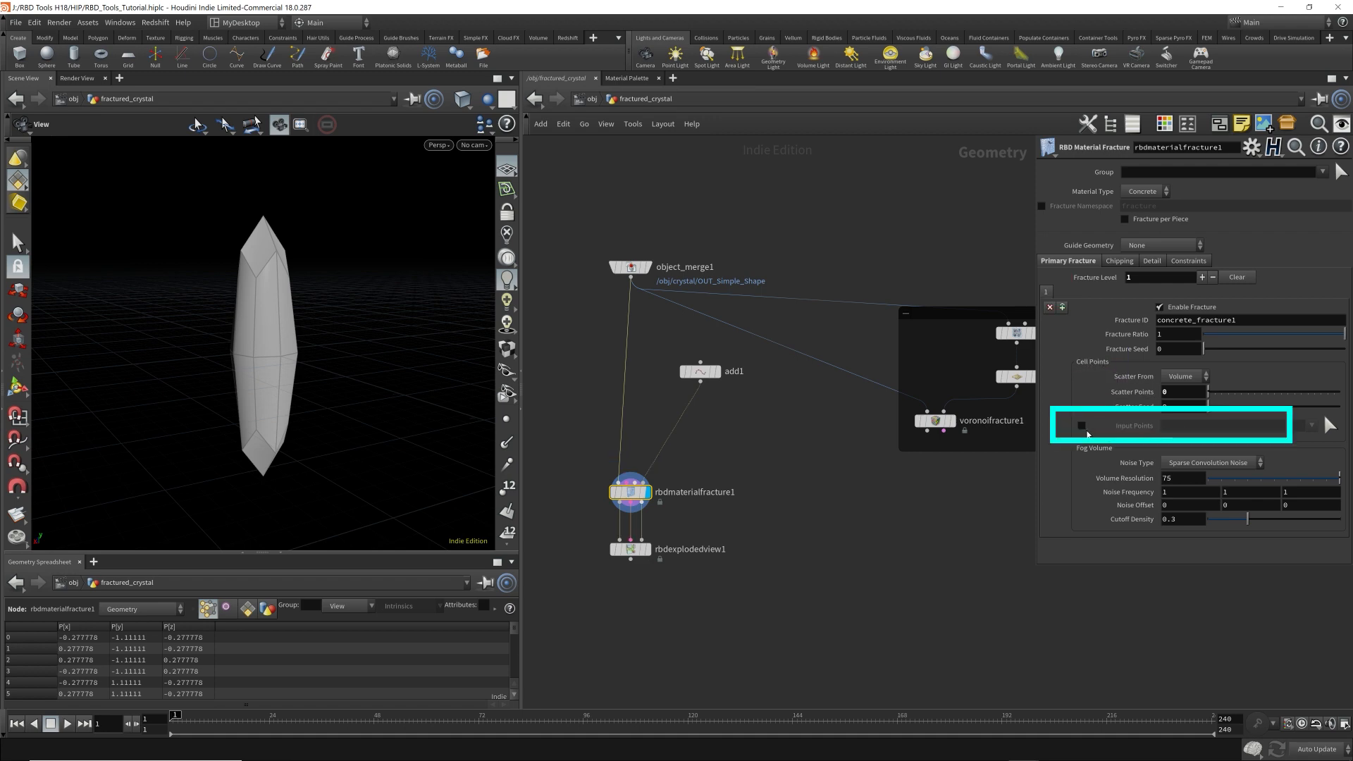
- Enable Input Points in rbdmaterialfracture1's cell point settings and compare the result with the option off and on in the exploded view
left_click(1082, 426)
left_click(647, 549)
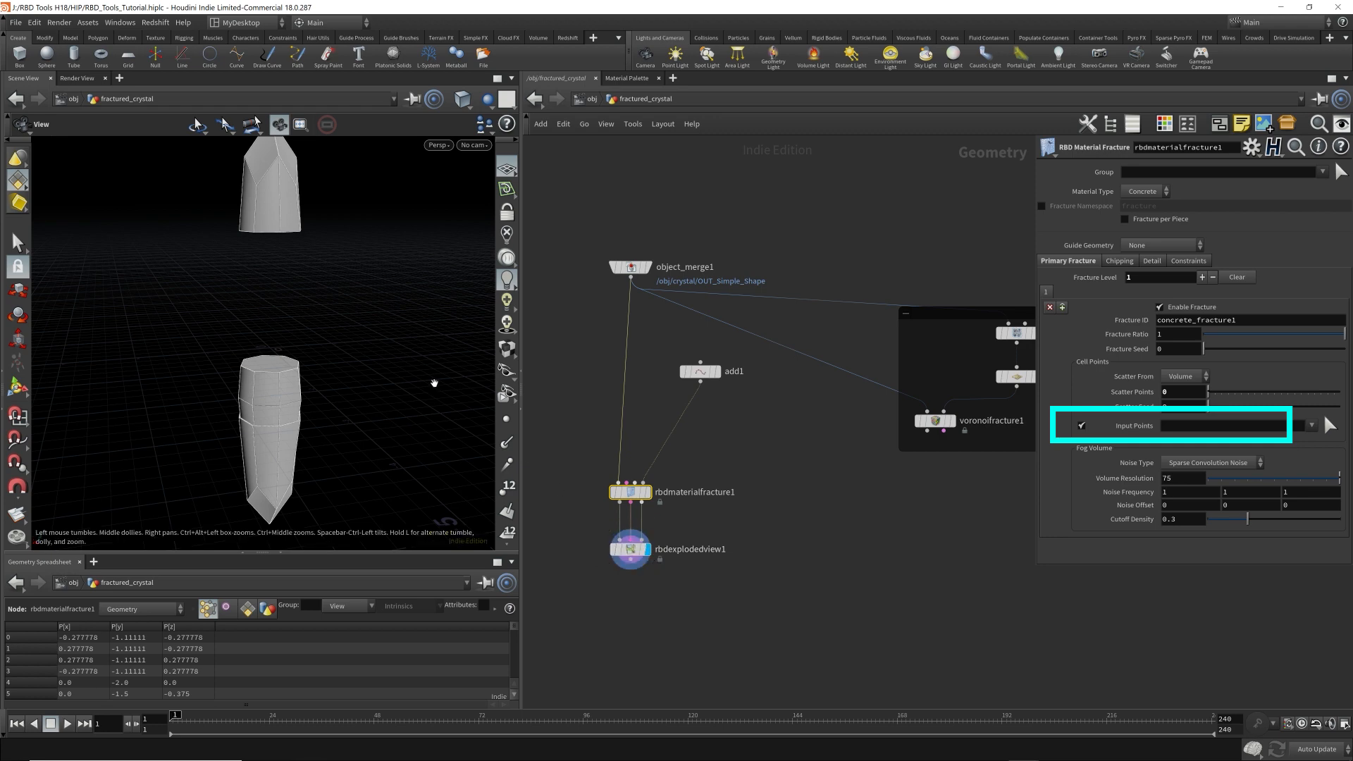
left_click_drag(367, 285, 347, 266)
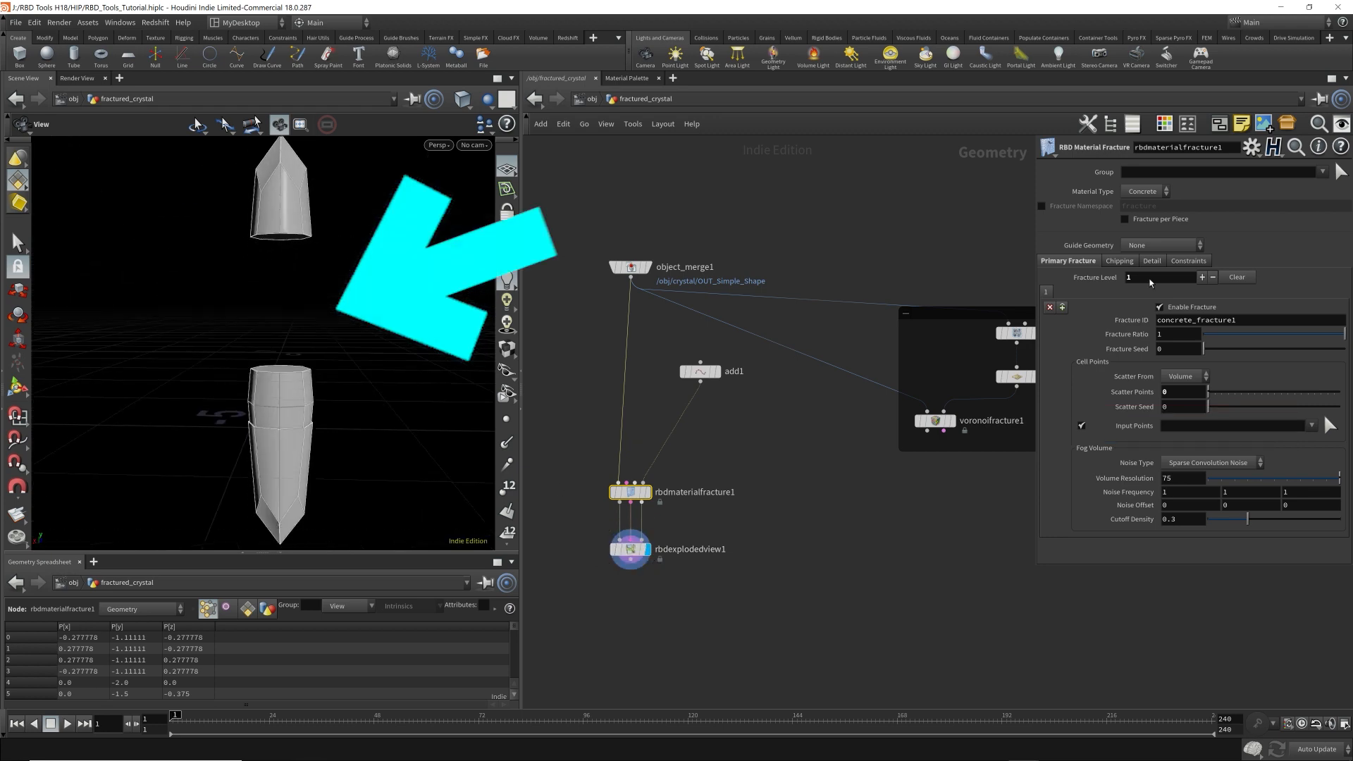
left_click(1082, 427)
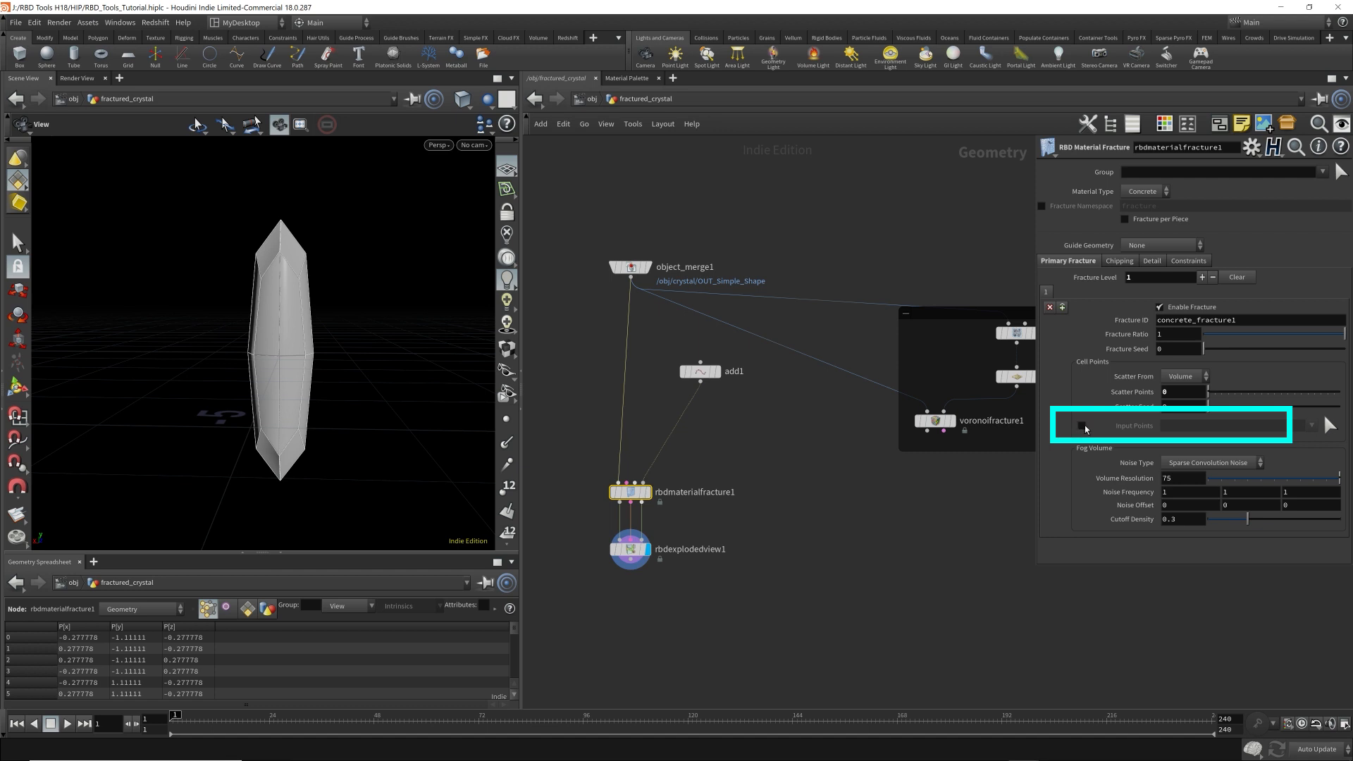
left_click(1082, 427)
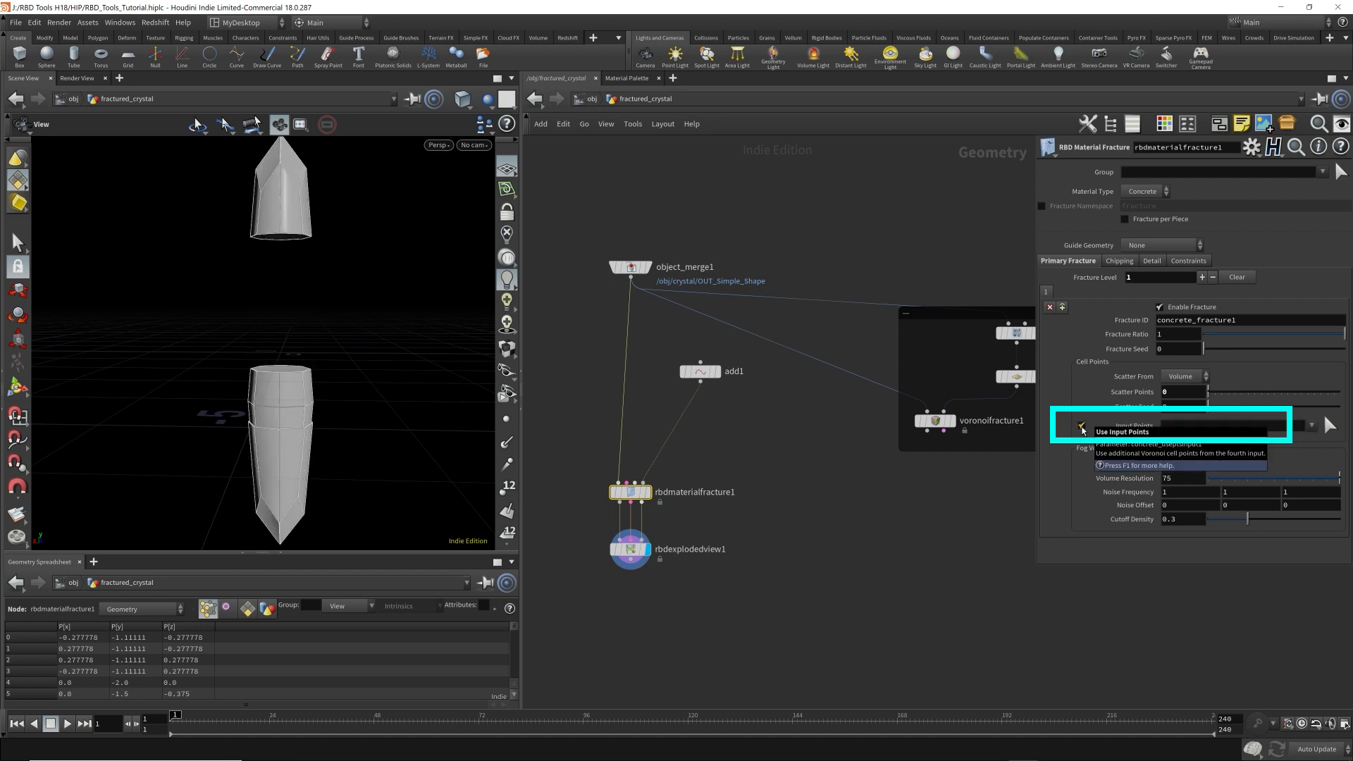
- Display add1's points together with a wireframe template of rbdmaterialfracture1
left_click_drag(700, 362, 692, 357)
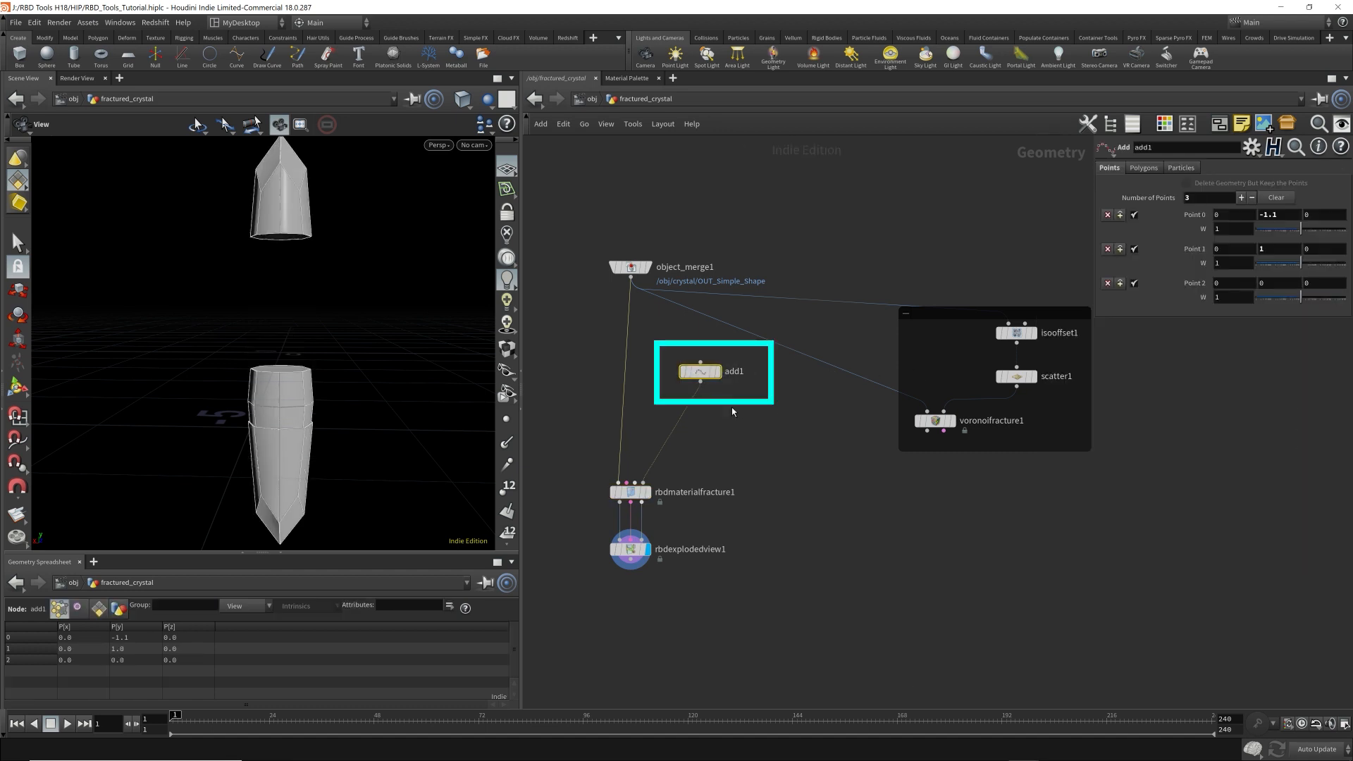
left_click(717, 371)
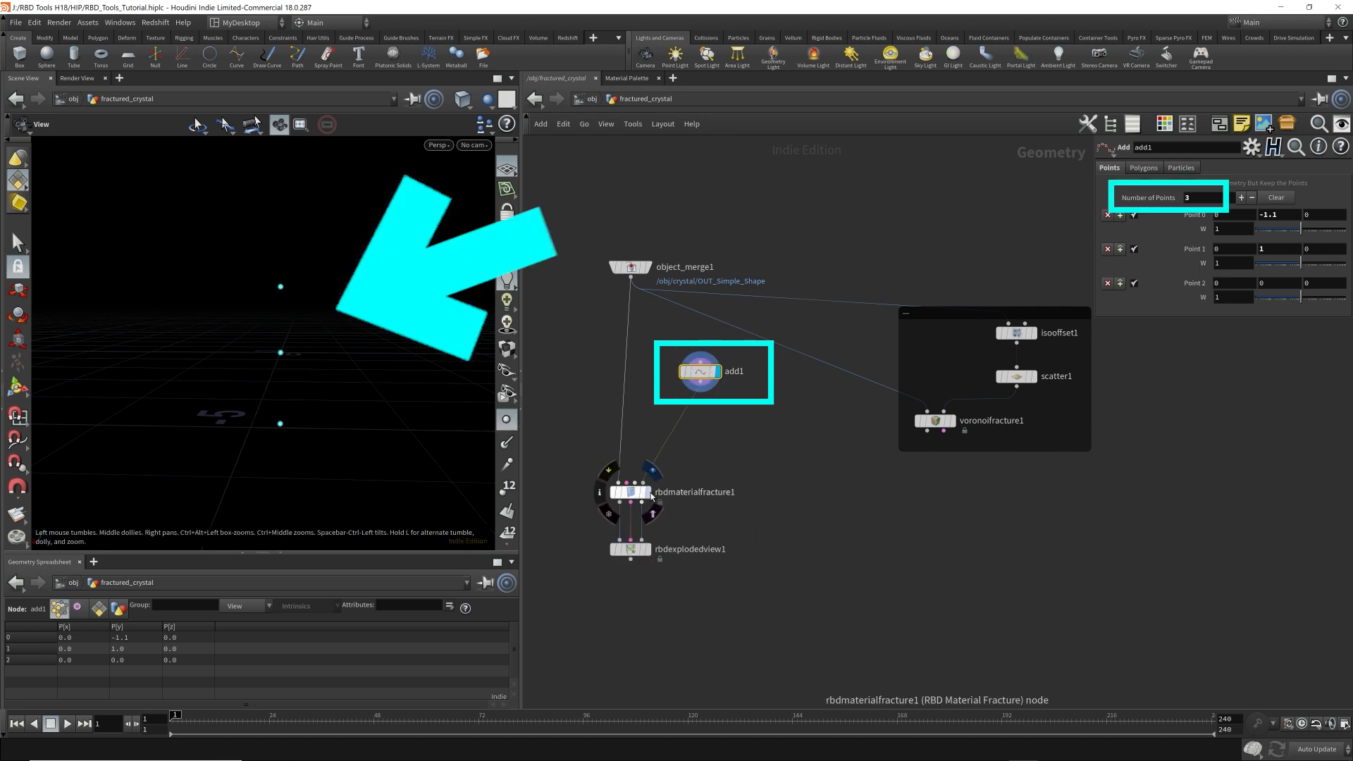
left_click(651, 501)
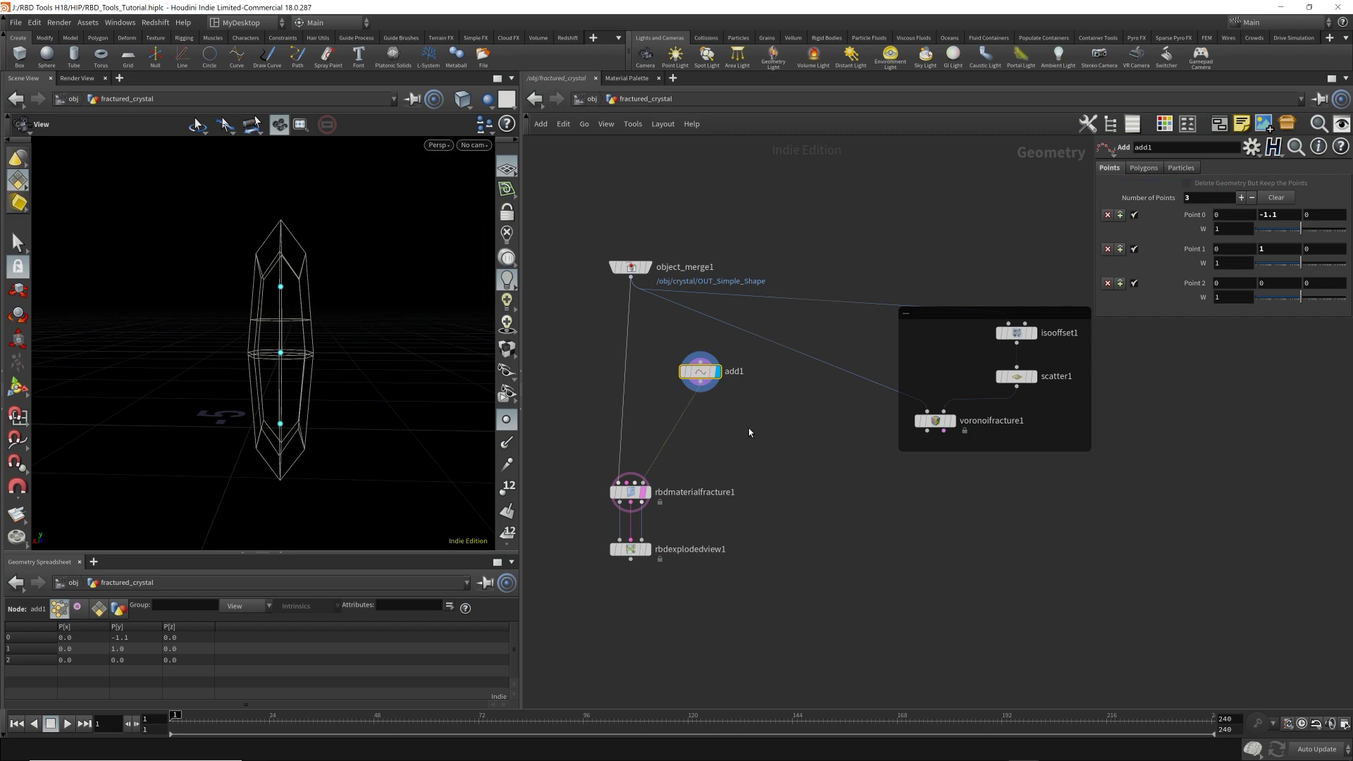
left_click(630, 492)
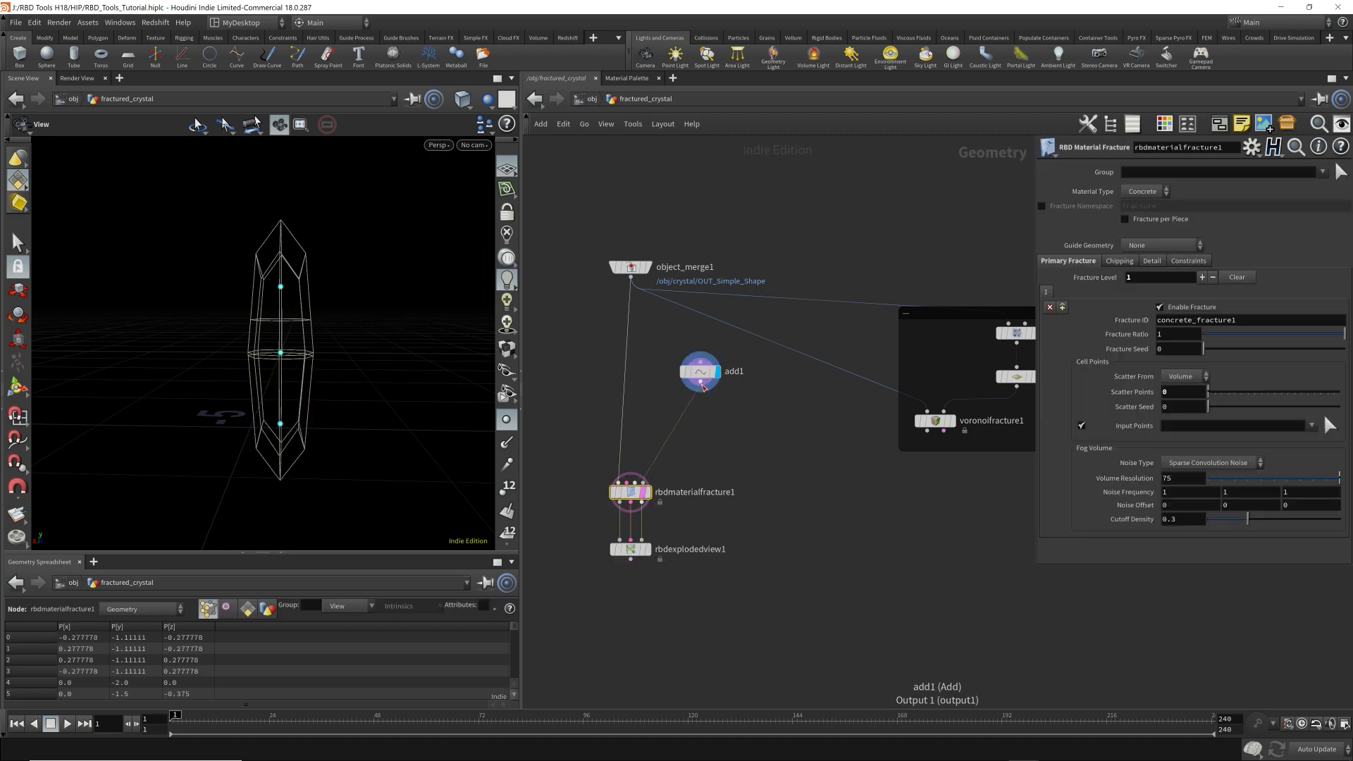
- Insert a Point Replicate node between add1 and rbdmaterialfracture1, aligned beneath add1
left_click(701, 384)
key("Tab")
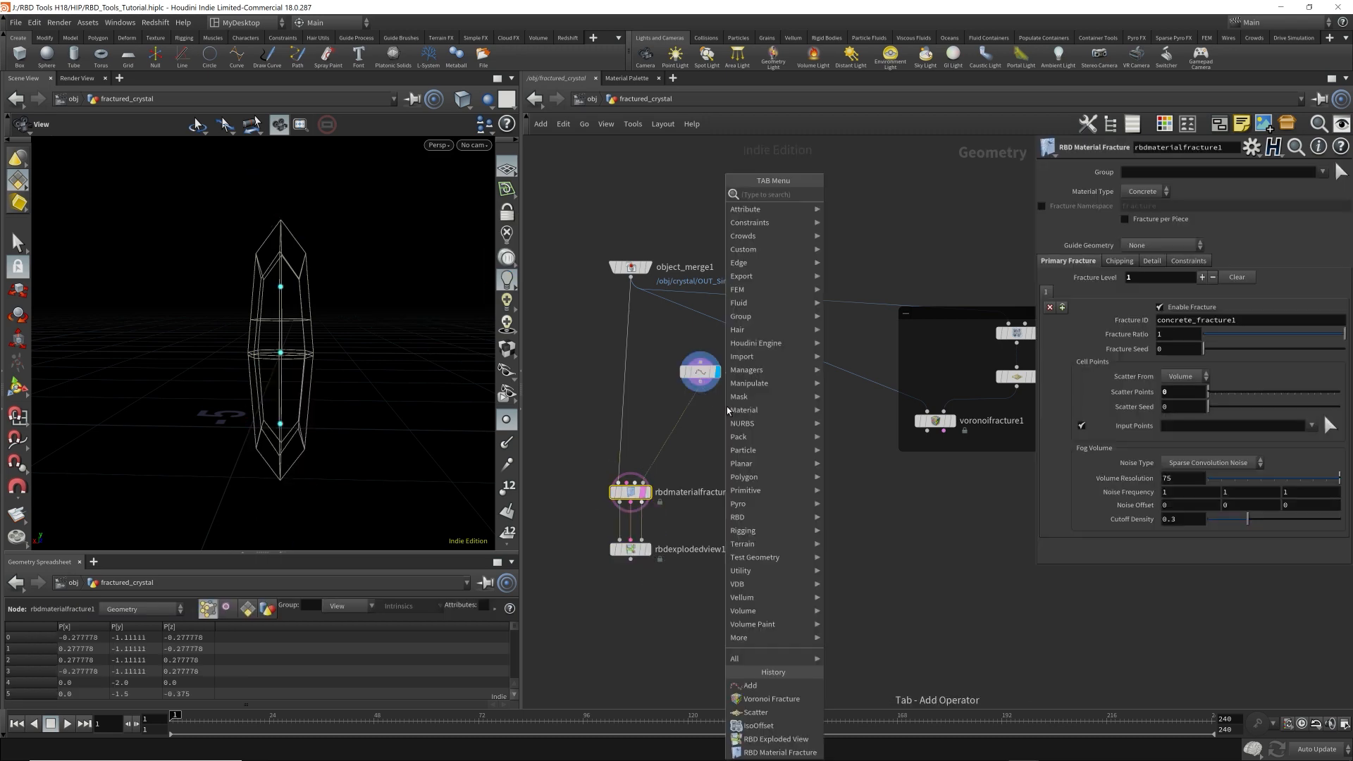
type("jitter")
key("Return")
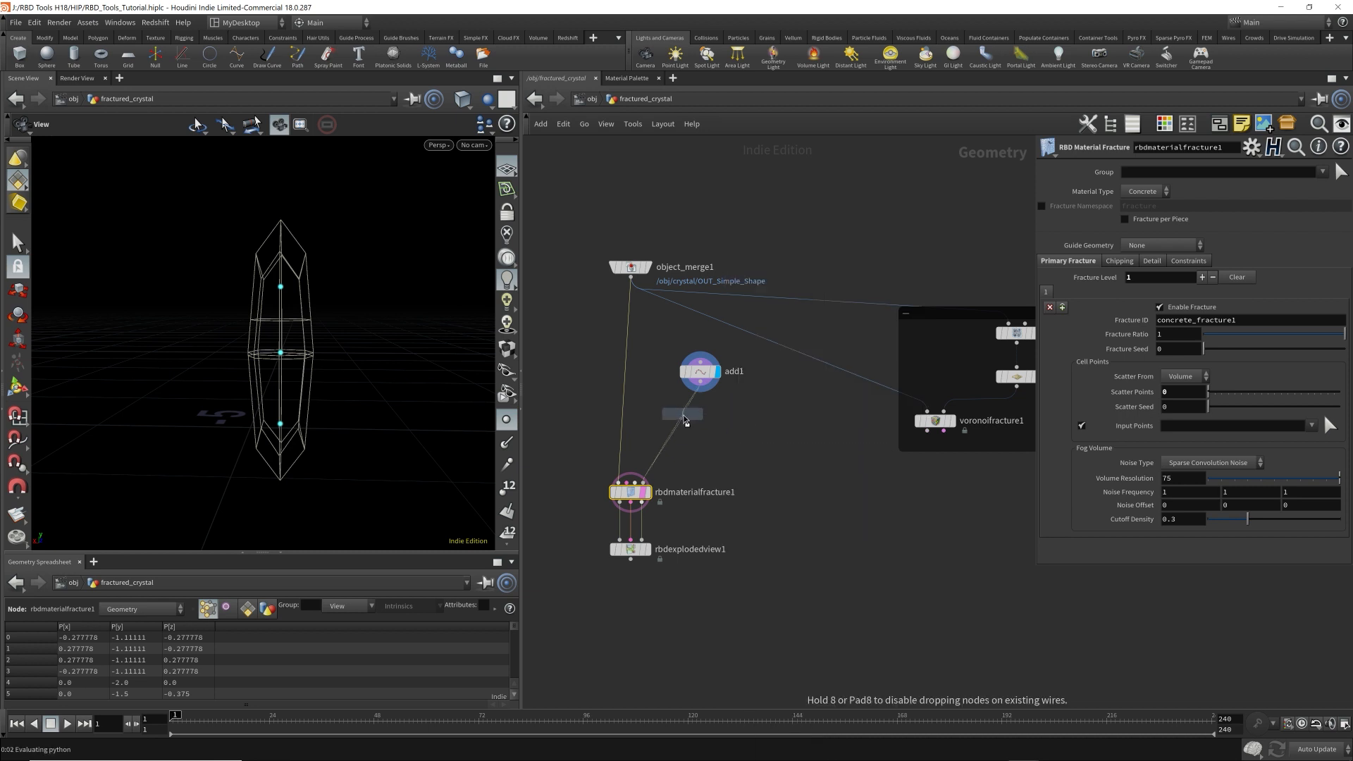
left_click(682, 420)
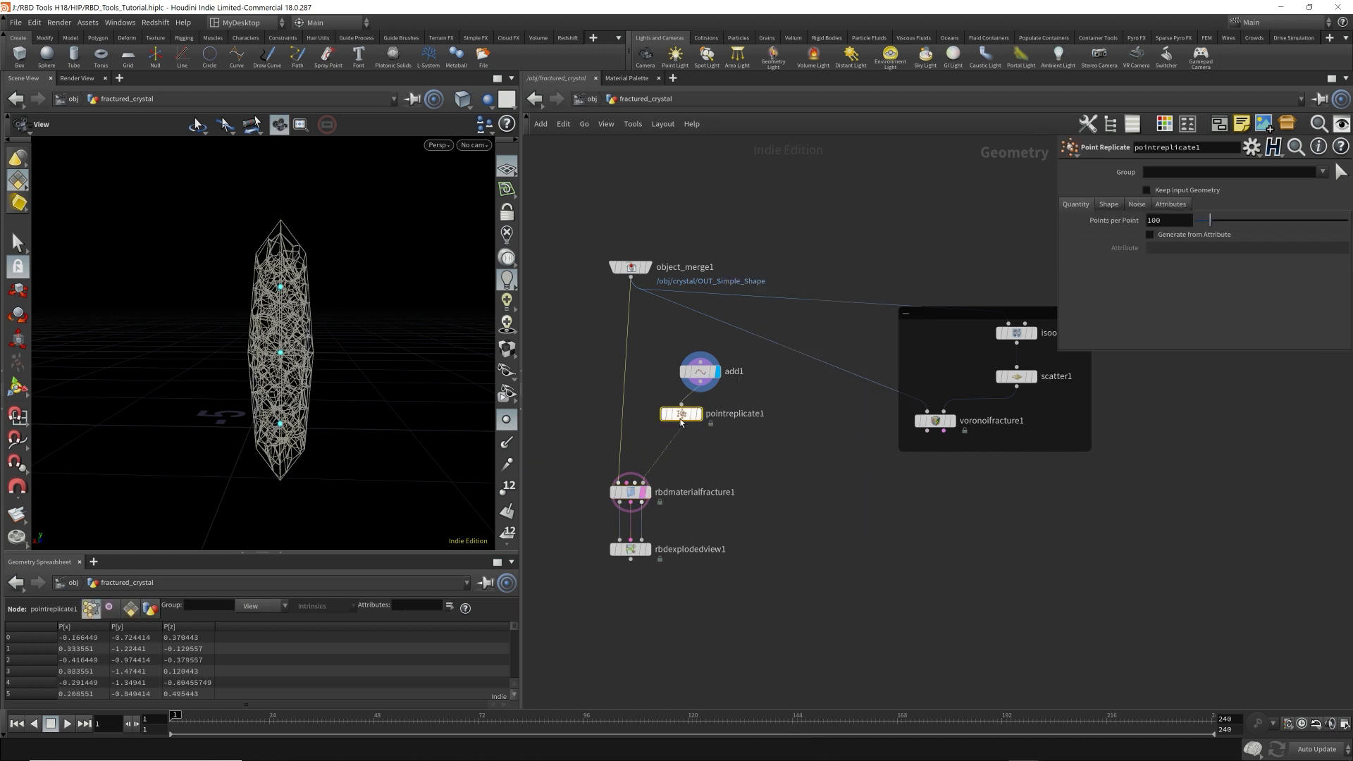
left_click_drag(680, 420, 703, 421)
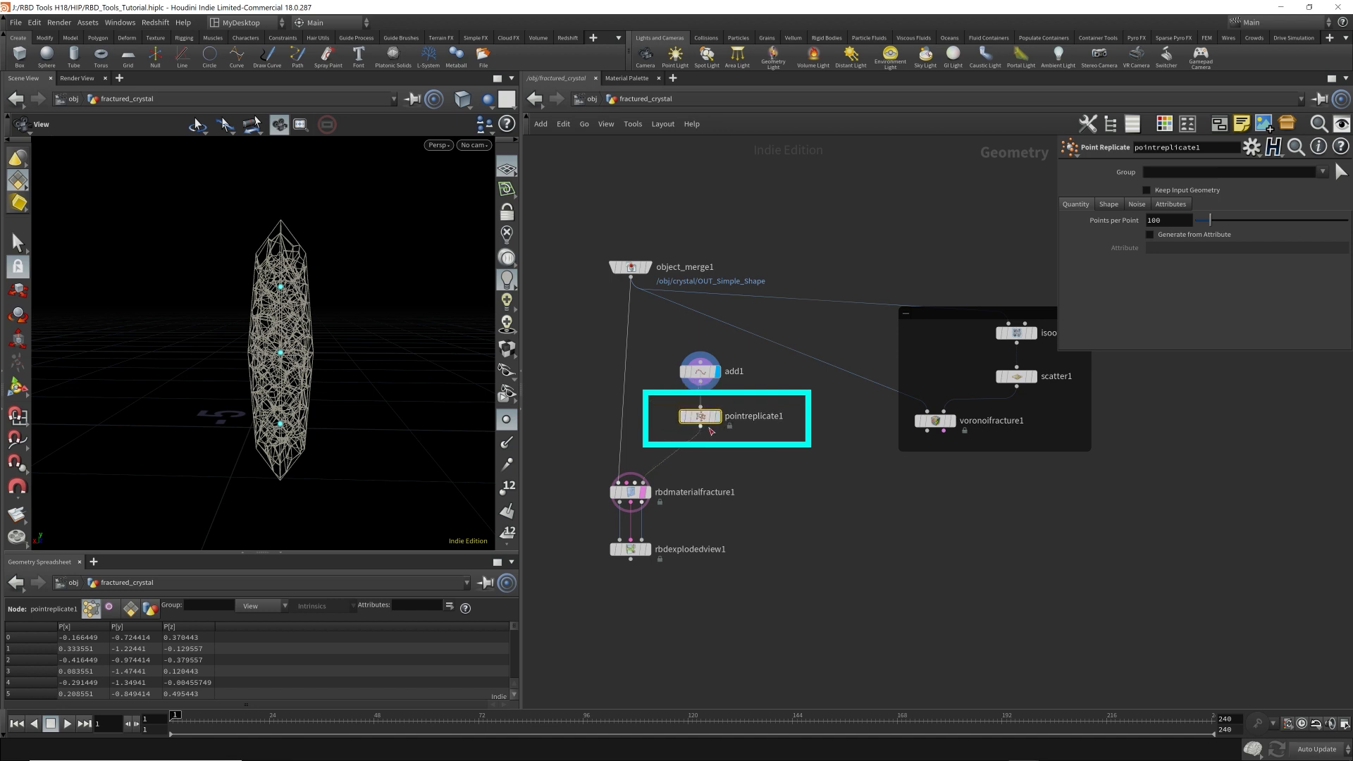
- Compare add1's points with the replicated points of pointreplicate1, and open the replicate node's Shape settings
left_click(701, 370)
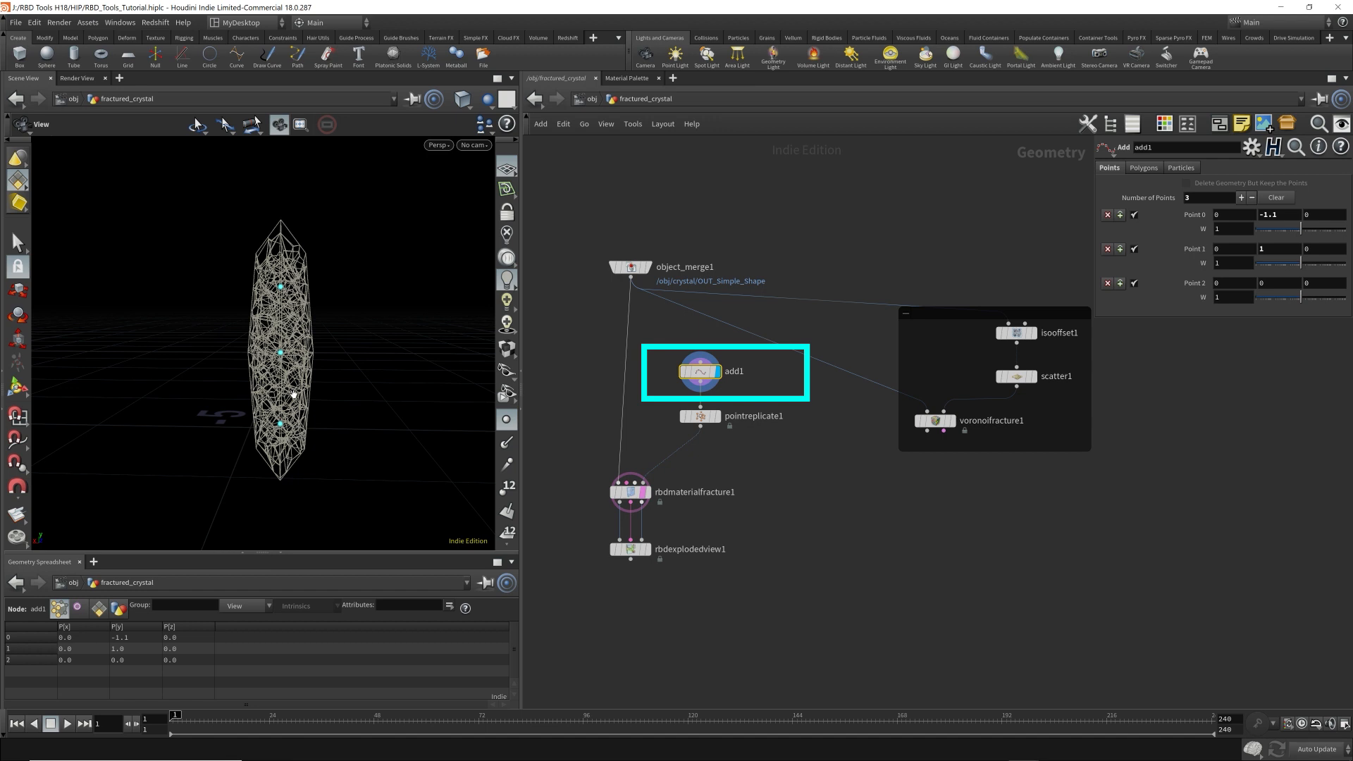
left_click(717, 416)
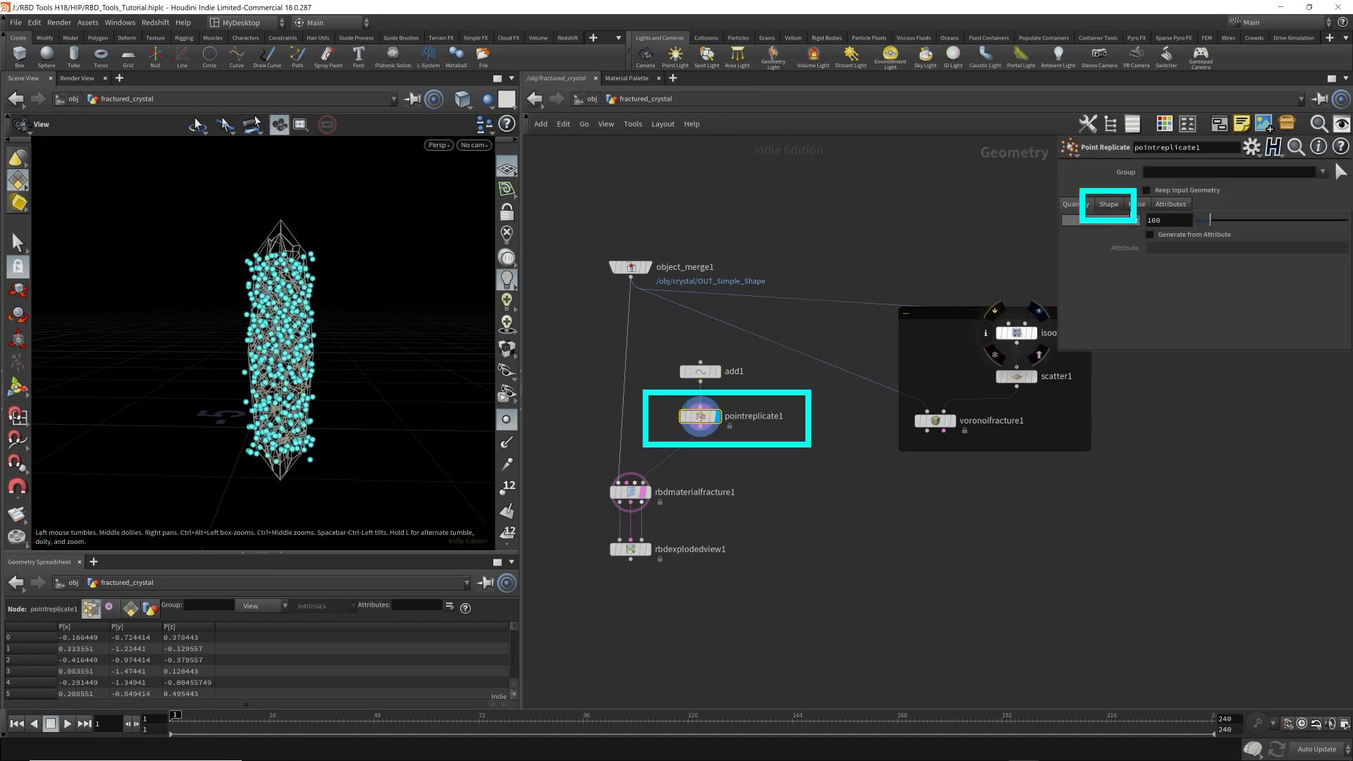
left_click(1112, 208)
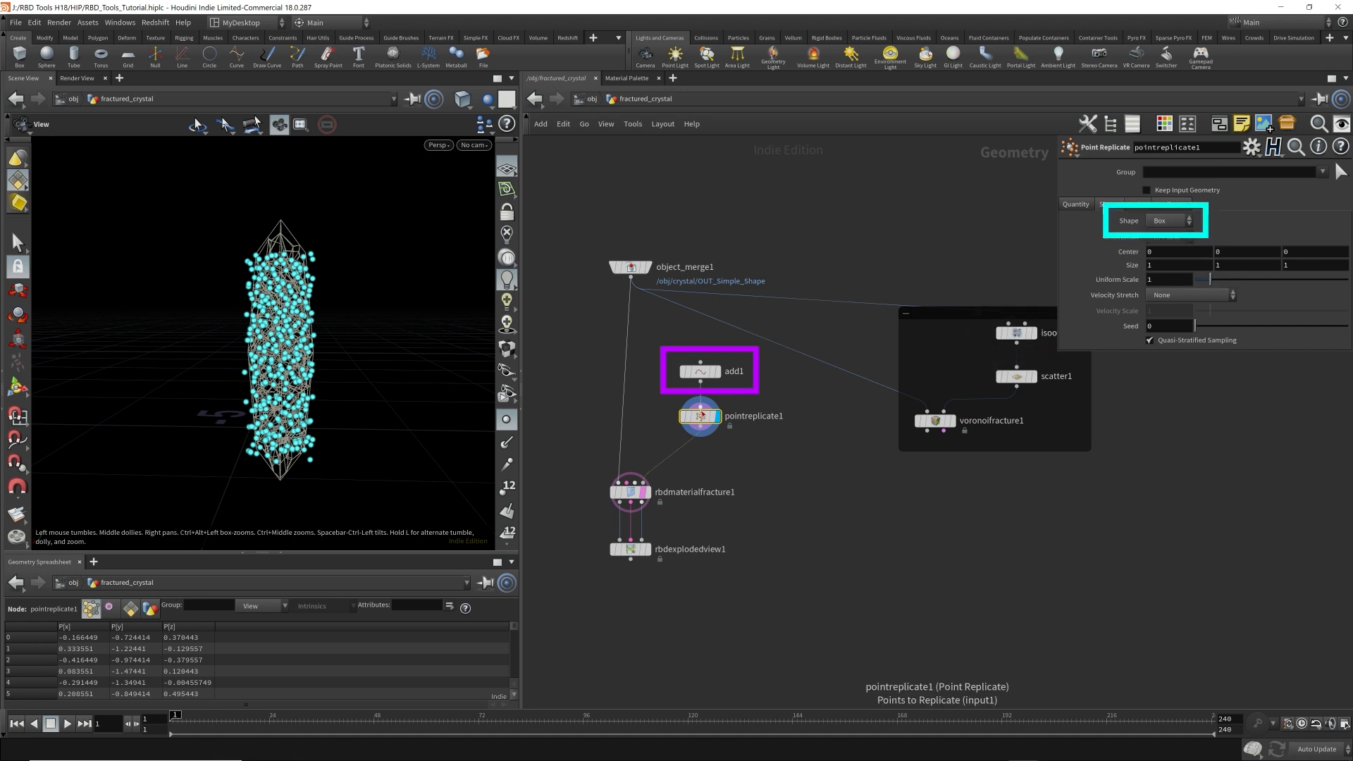
left_click(717, 372)
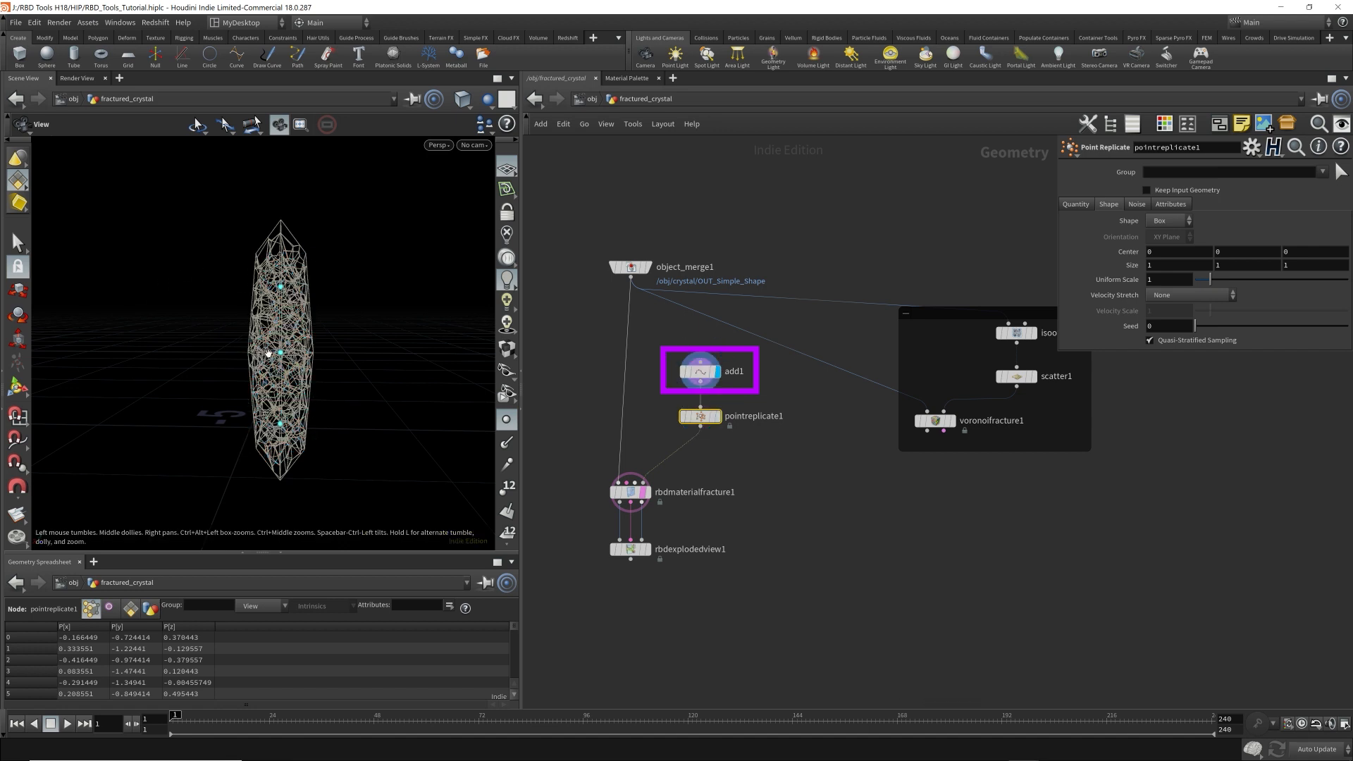
left_click(717, 416)
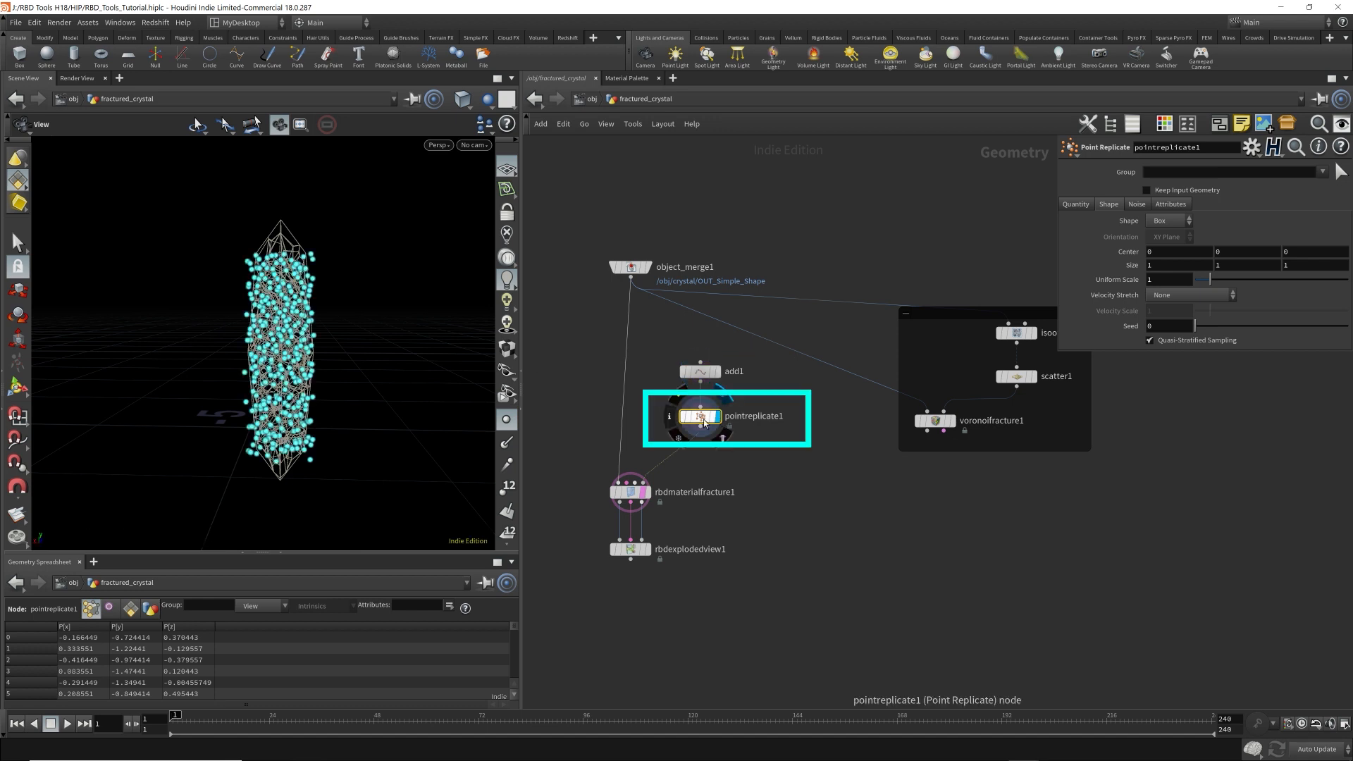
- Set pointreplicate1's box Size to 0.3 on all three axes and inspect the clusters against the crystal
mouse_move(1132, 268)
middle_mouse_down()
mouse_move(1133, 252)
mouse_move(1127, 262)
middle_mouse_up()
middle_click_drag(1092, 264, 1082, 265)
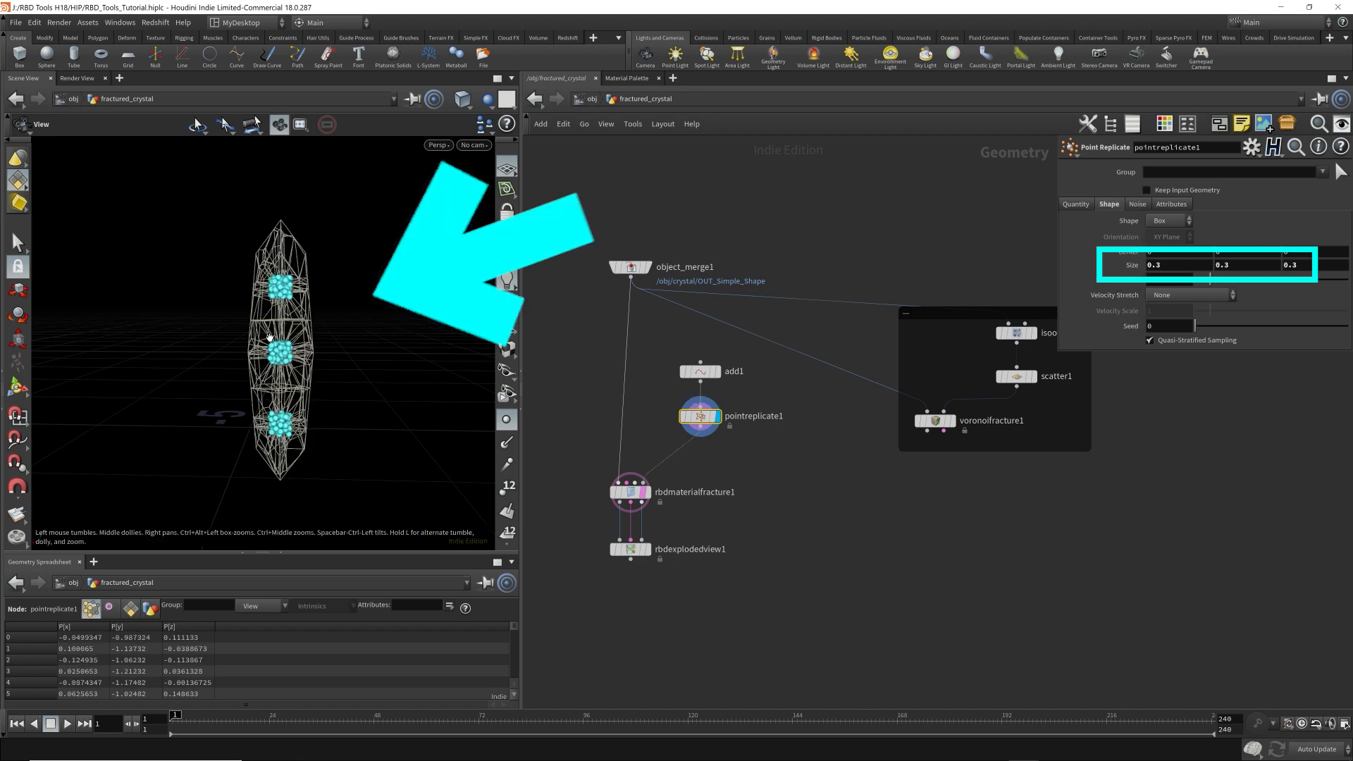
scroll(382, 333, "up", 3)
scroll(393, 337, "up", 3)
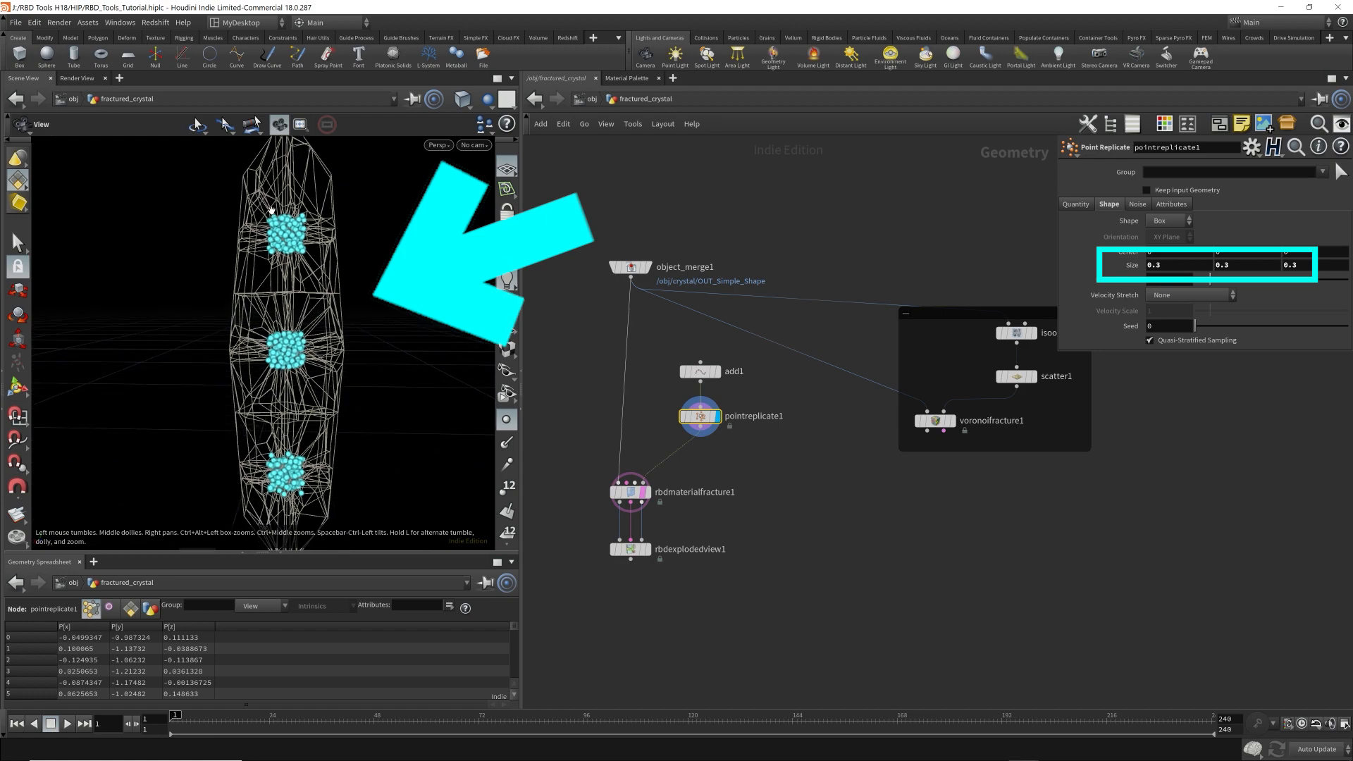
left_click_drag(272, 209, 330, 244)
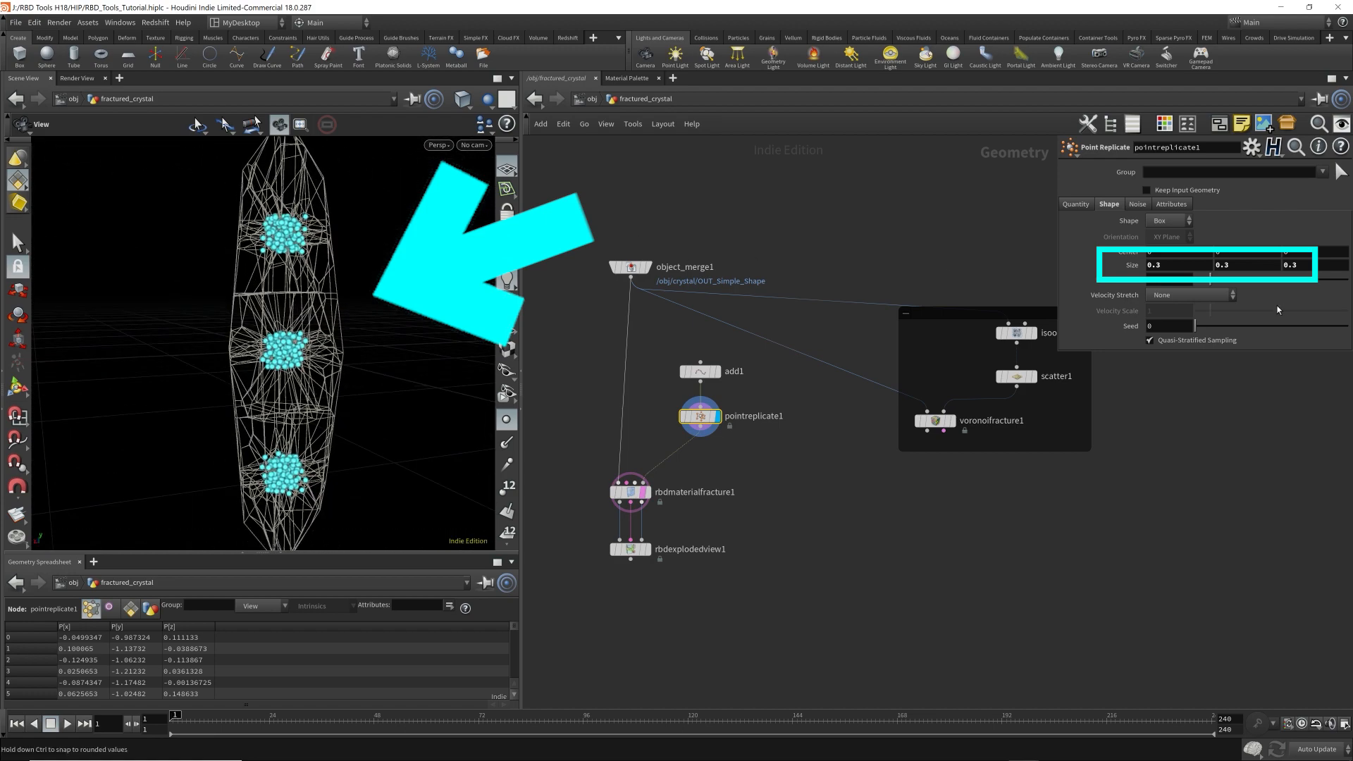
- Set pointreplicate1's box Size to 0.9 on all three axes and turn off the viewport point markers
middle_click_drag(1131, 264, 1176, 266)
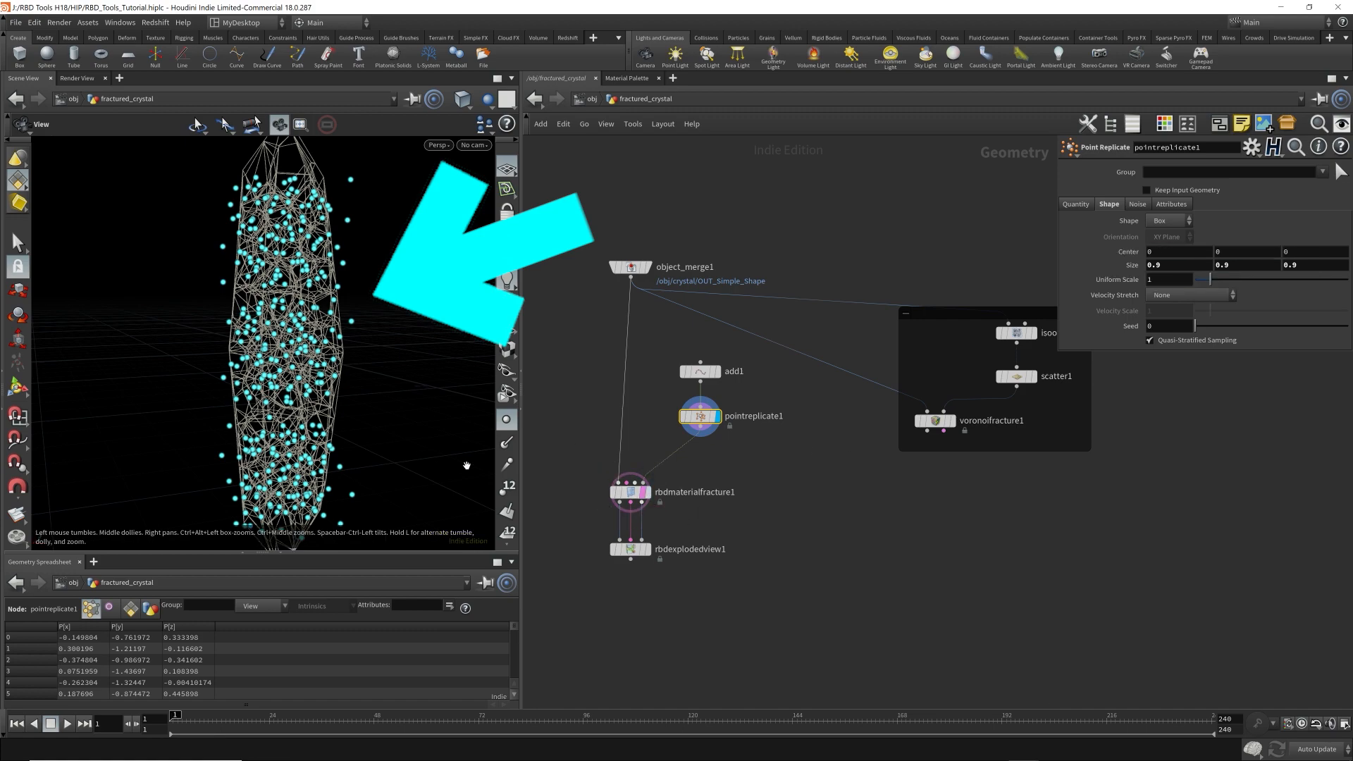
left_click(506, 419)
mouse_move(380, 317)
left_mouse_down()
mouse_move(375, 380)
mouse_move(372, 297)
mouse_move(380, 317)
mouse_move(363, 338)
mouse_move(353, 326)
mouse_move(367, 302)
left_mouse_up()
- Display rbdmaterialfracture1 and its rbdexplodedview1 in turn to inspect the fractured crystal pieces
left_click(645, 492)
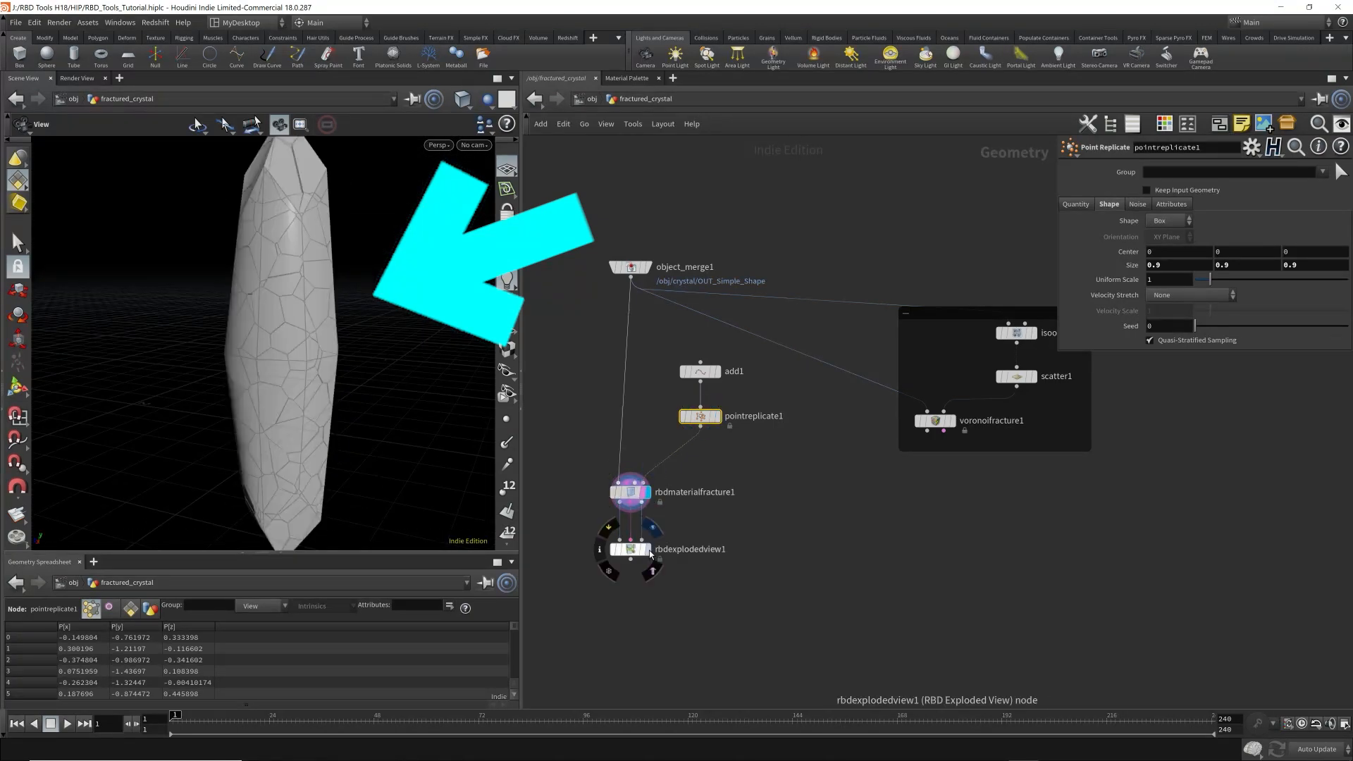
mouse_move(348, 351)
left_mouse_down()
mouse_move(260, 284)
mouse_move(295, 350)
mouse_move(253, 317)
mouse_move(314, 343)
left_mouse_up()
left_click(644, 551)
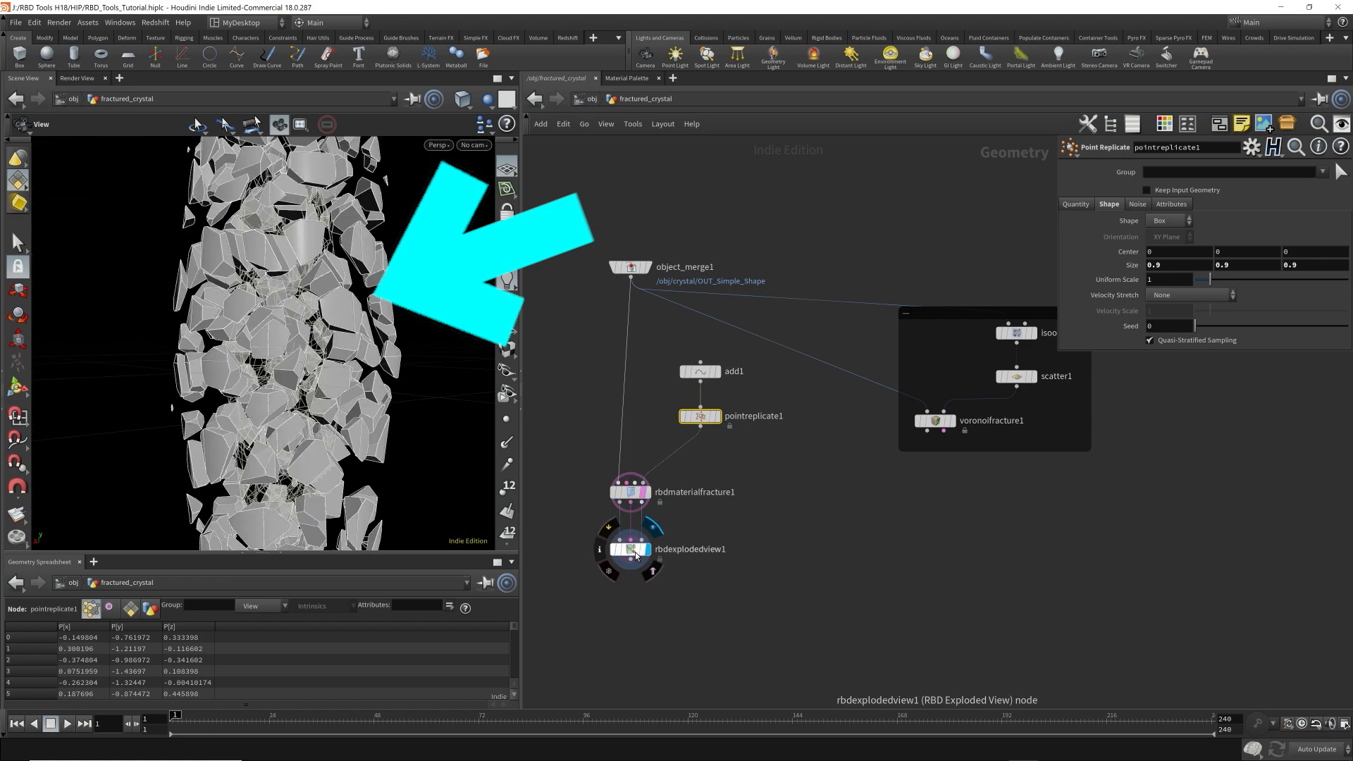
scroll(391, 300, "down", 5)
left_click_drag(392, 299, 344, 300)
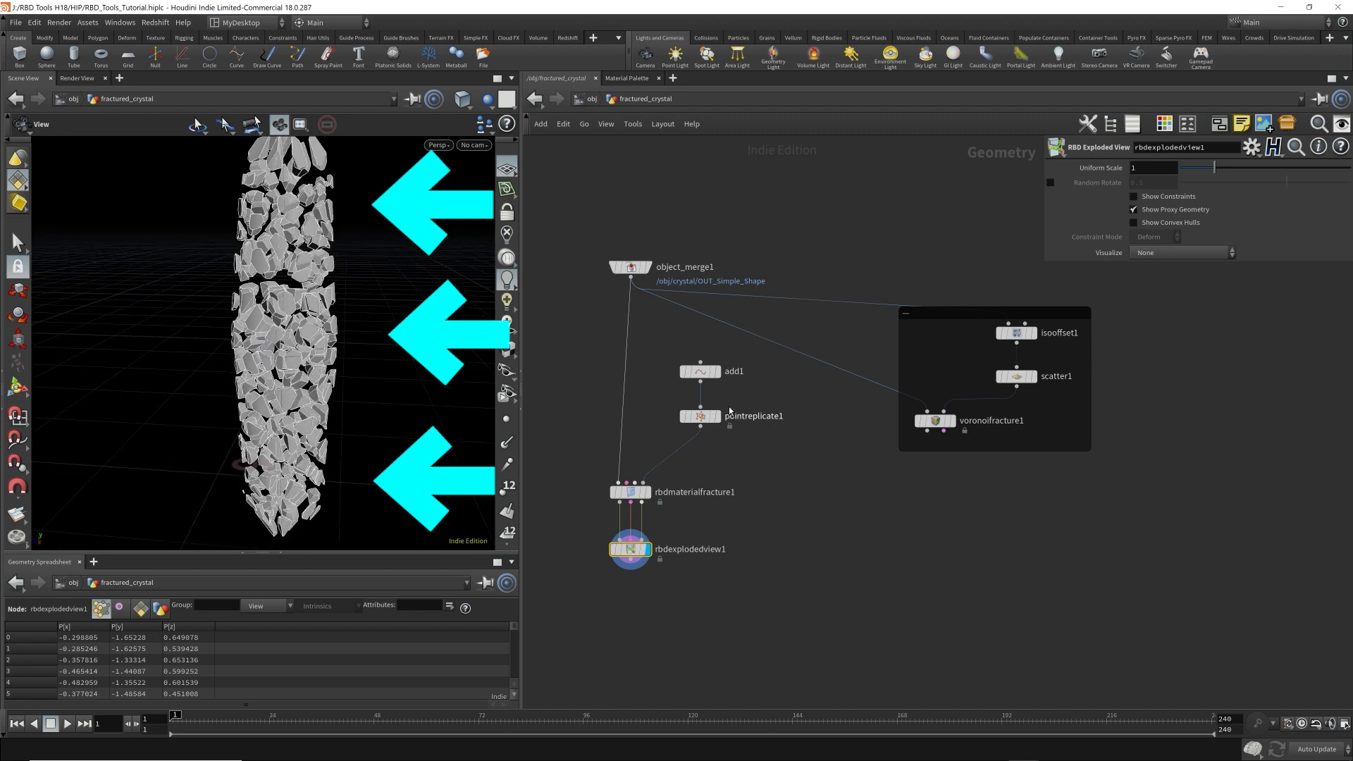
- Set pointreplicate1's Points per Point to 50 and save the scene
mouse_move(740, 434)
left_mouse_down()
mouse_move(652, 394)
mouse_move(671, 407)
left_mouse_up()
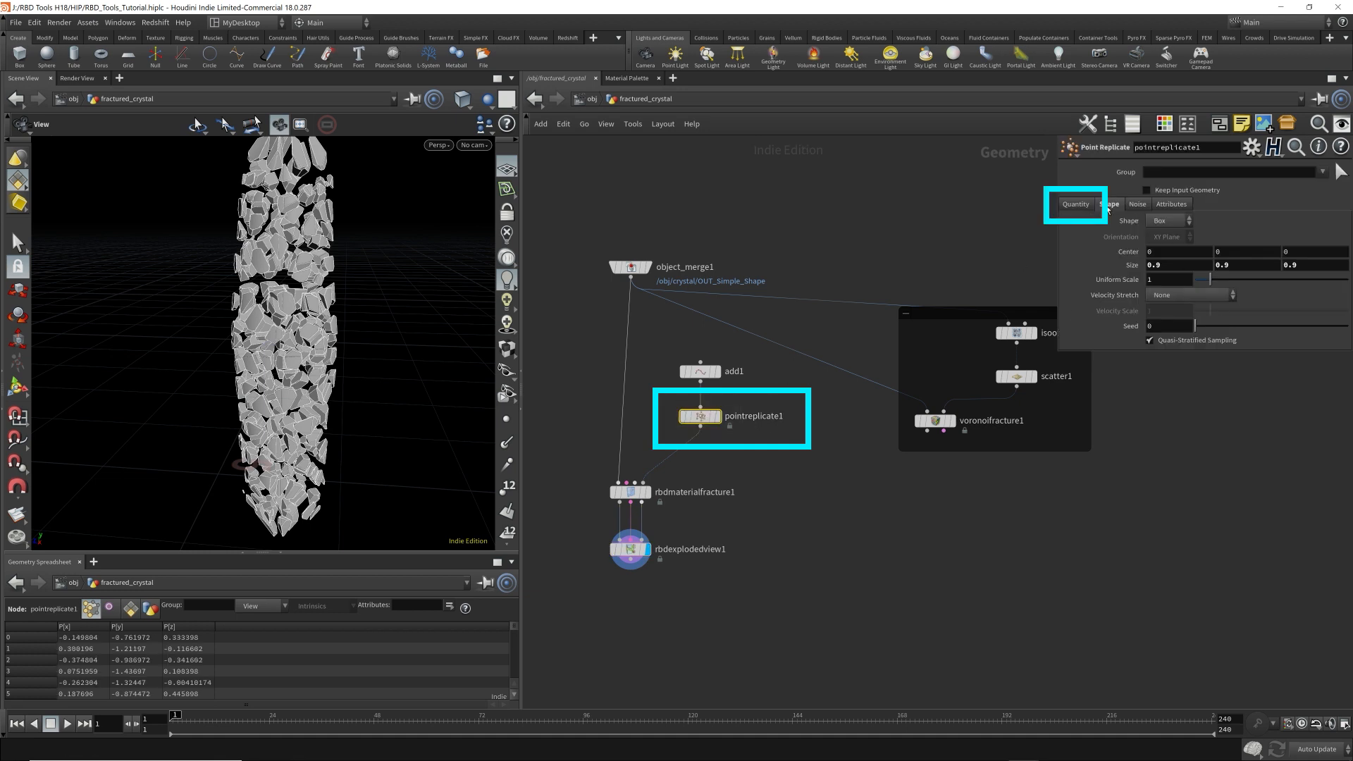
left_click(1078, 208)
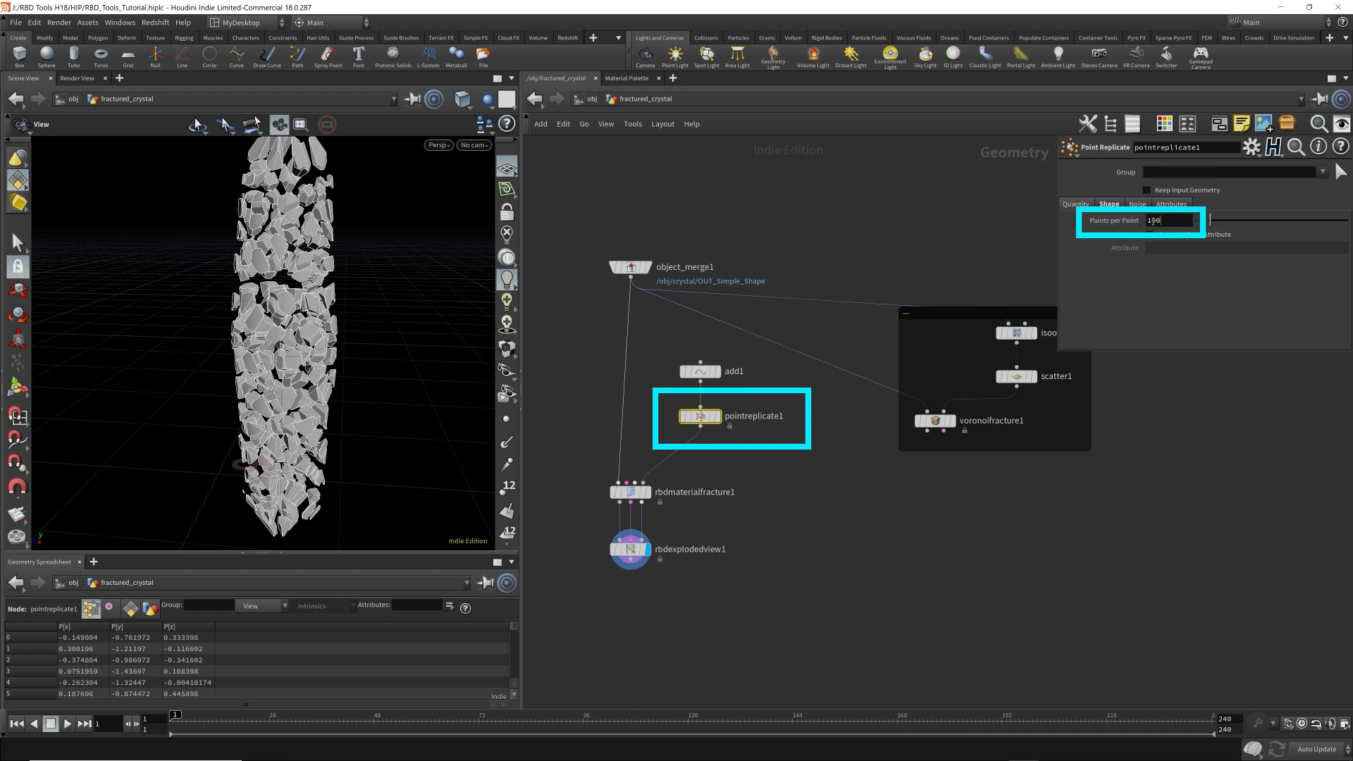
double_click(1152, 221)
type("50")
key("Return")
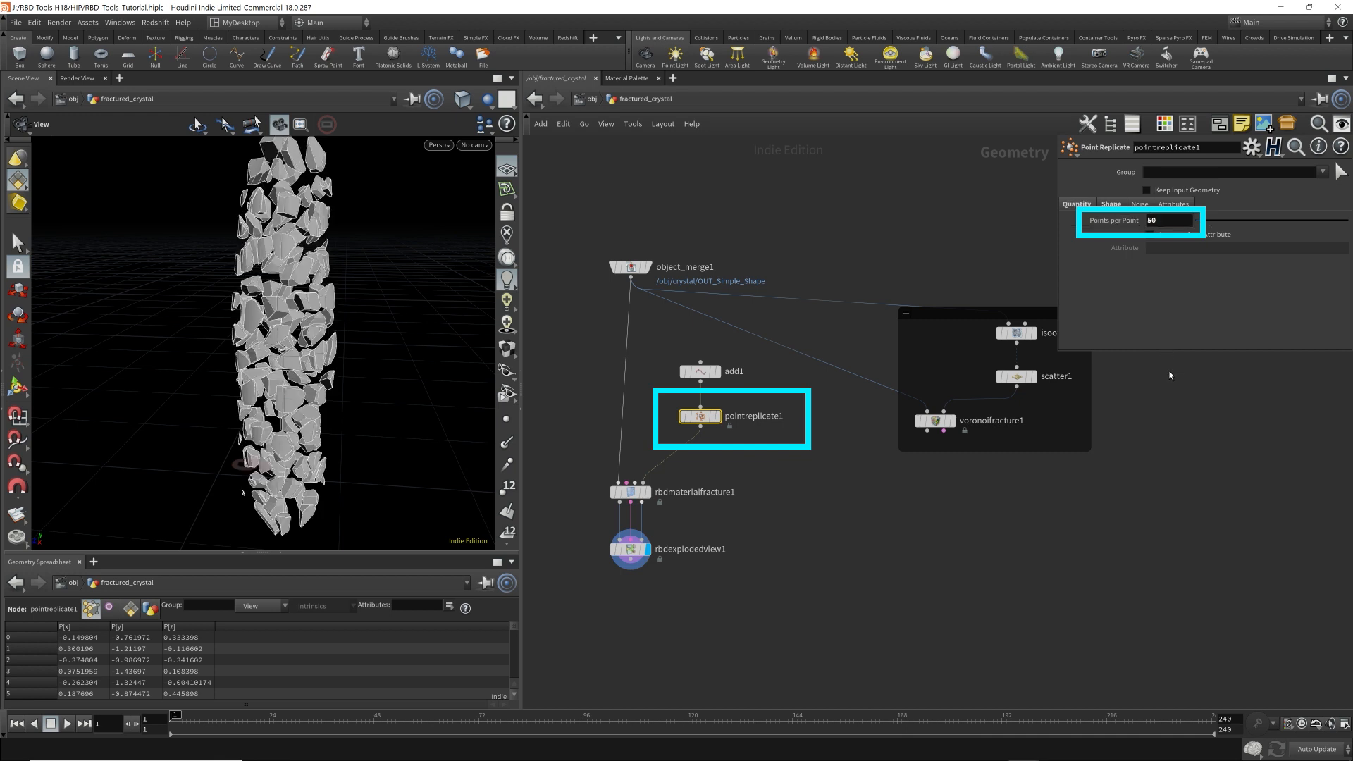
key("ctrl+s")
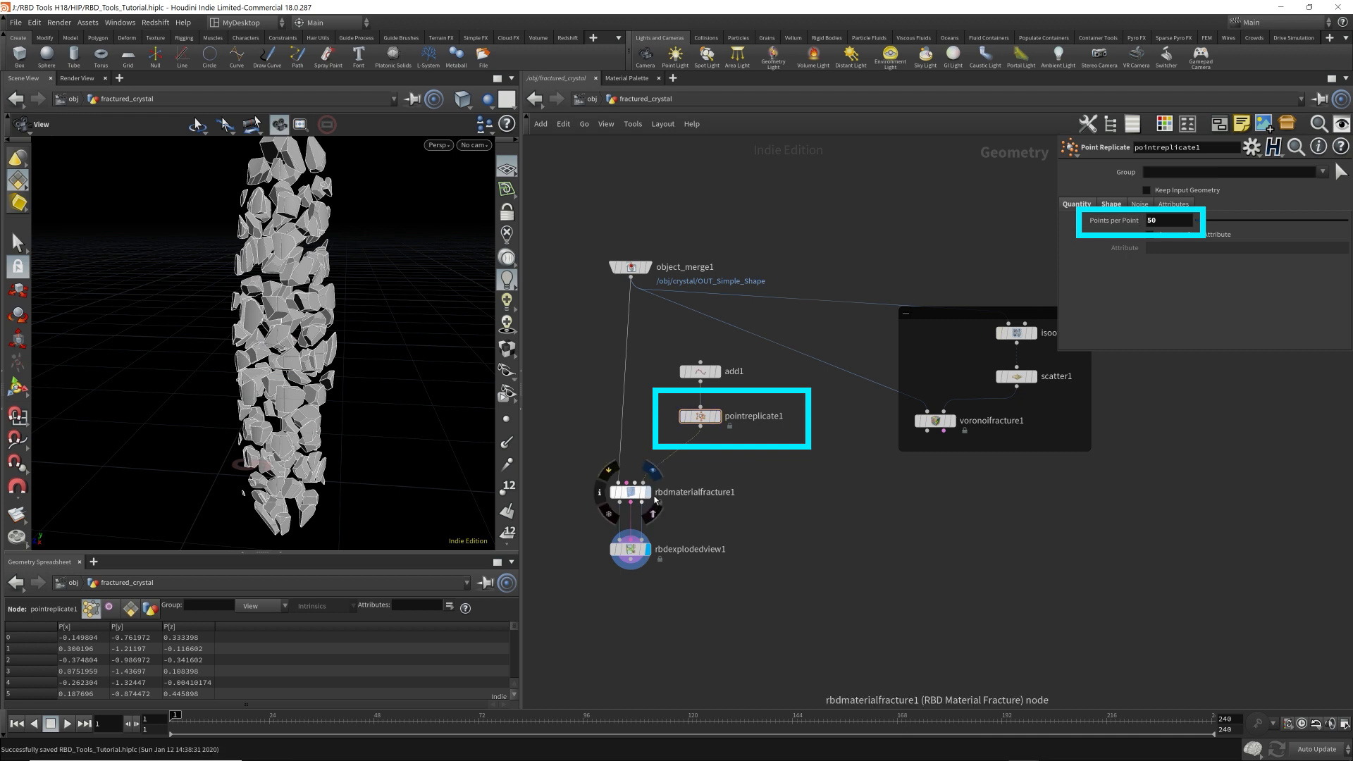
- Display rbdmaterialfracture1 and move rbdexplodedview1 aside to clear the space below the fracture node
left_click(648, 493)
left_click(630, 496)
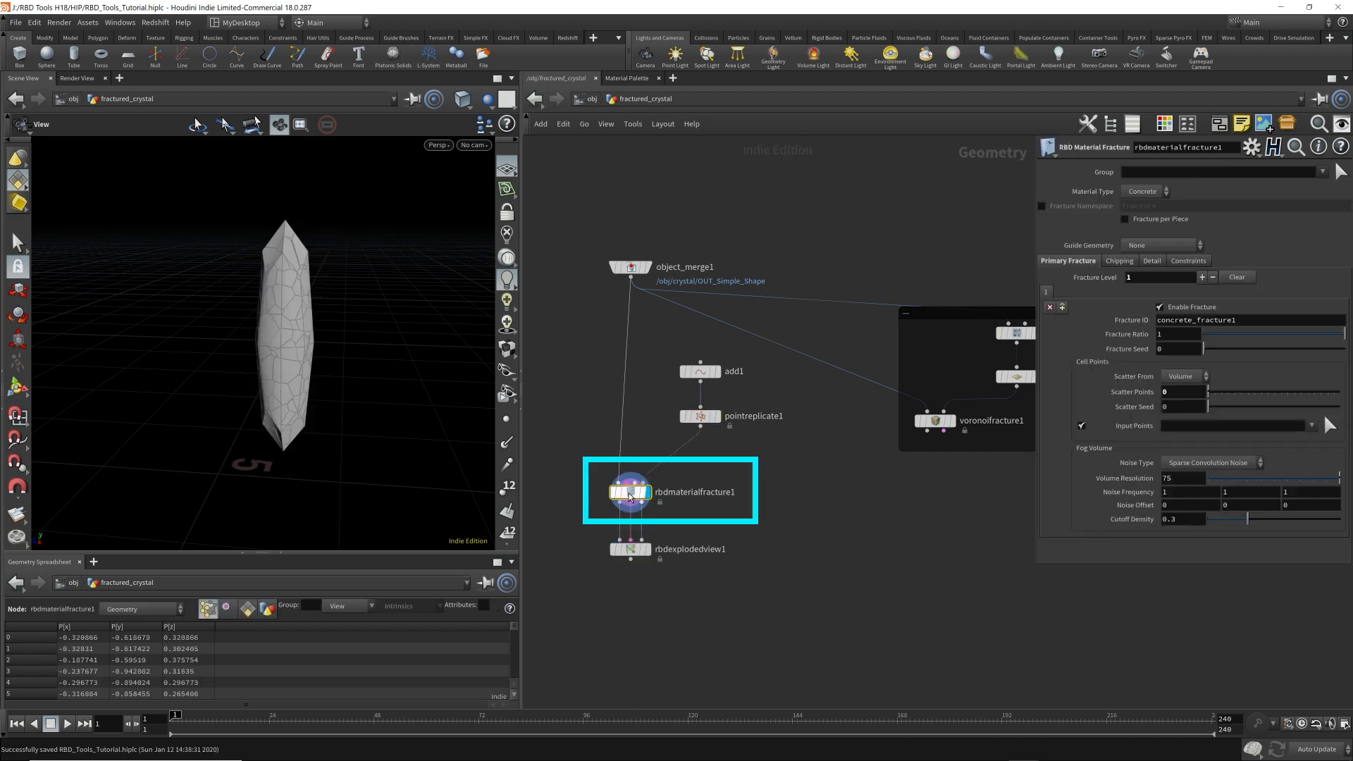
middle_click_drag(670, 572, 782, 561)
left_click_drag(742, 538, 591, 557)
- Add a null below rbdmaterialfracture1, rename it OUT_Render and display it
left_click(731, 491)
key("Tab")
type("nu")
key("Return")
left_click(746, 623)
double_click(768, 623)
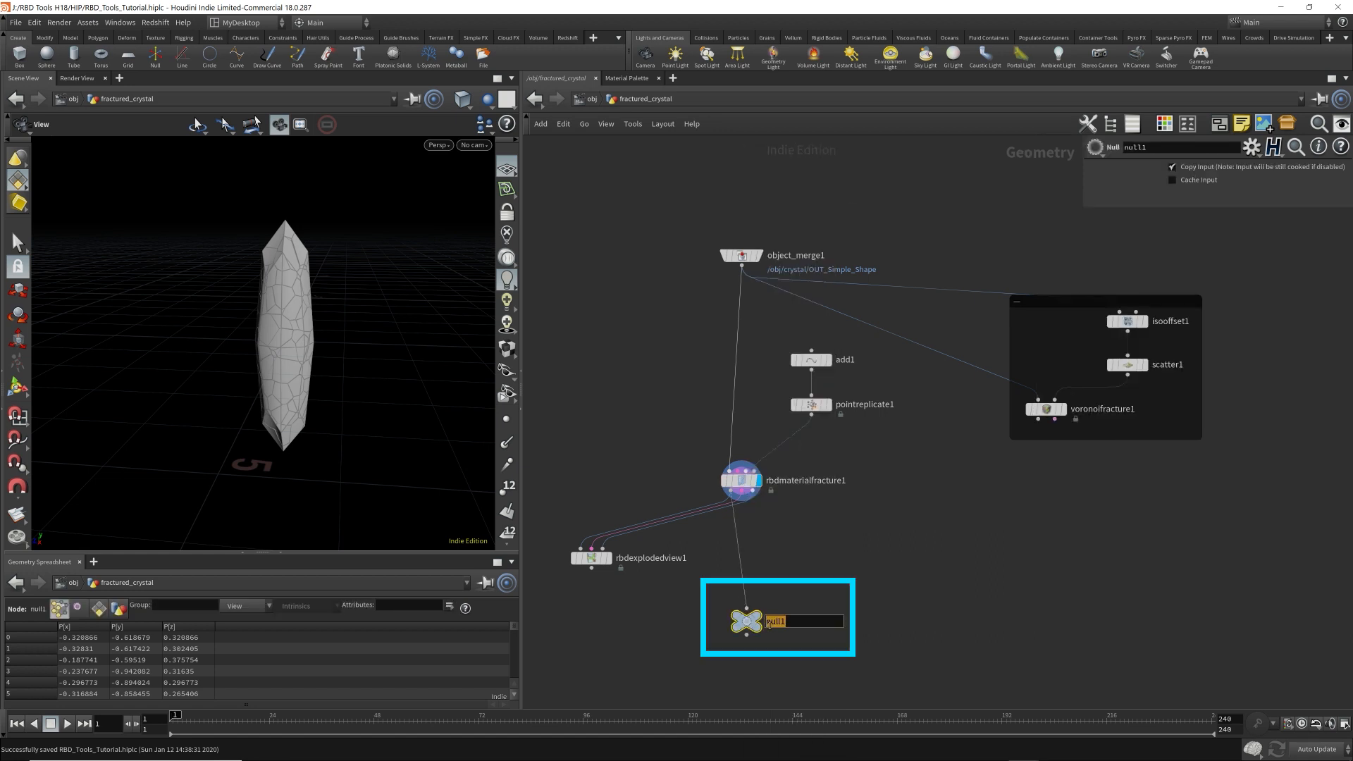
type("OUT_Render")
key("Return")
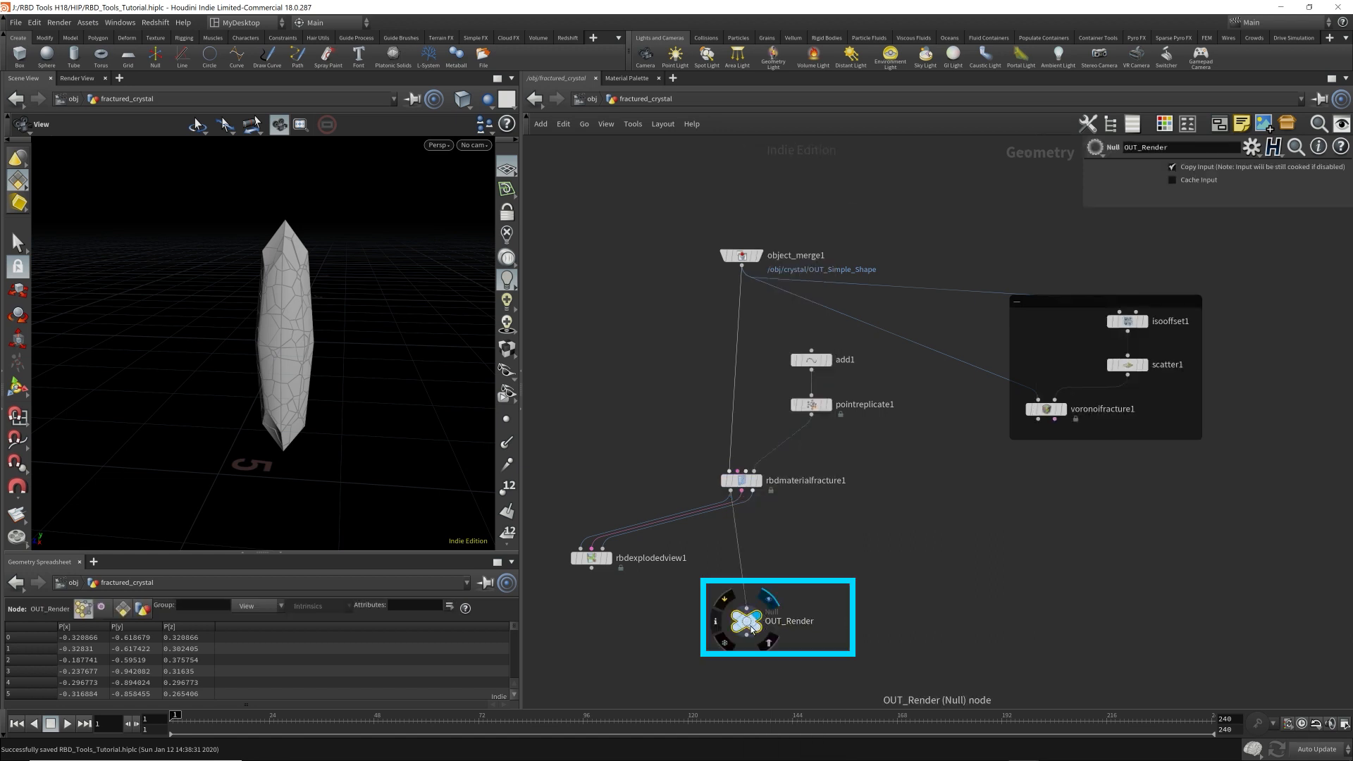
- Colour the rbdexplodedview1 node black using the network colour palette
left_click_drag(563, 607, 629, 543)
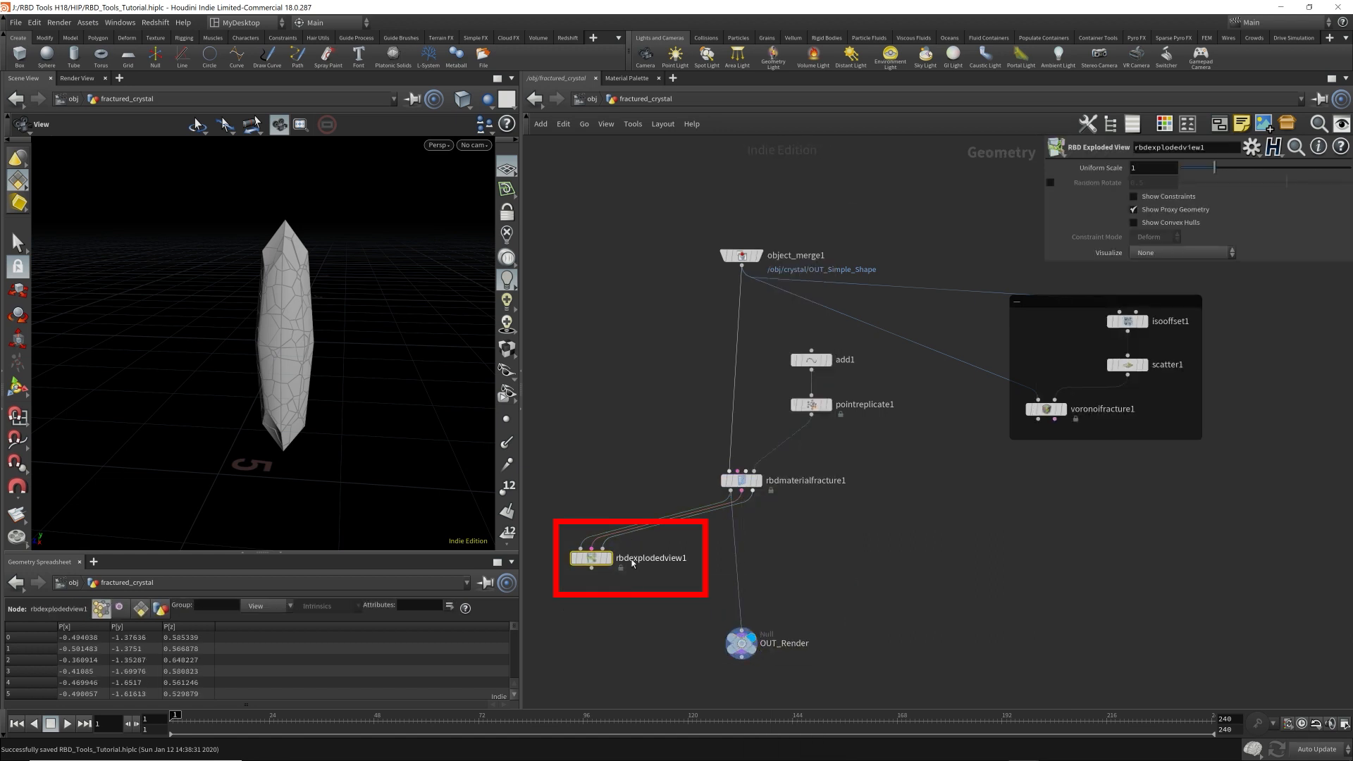
left_click(1164, 125)
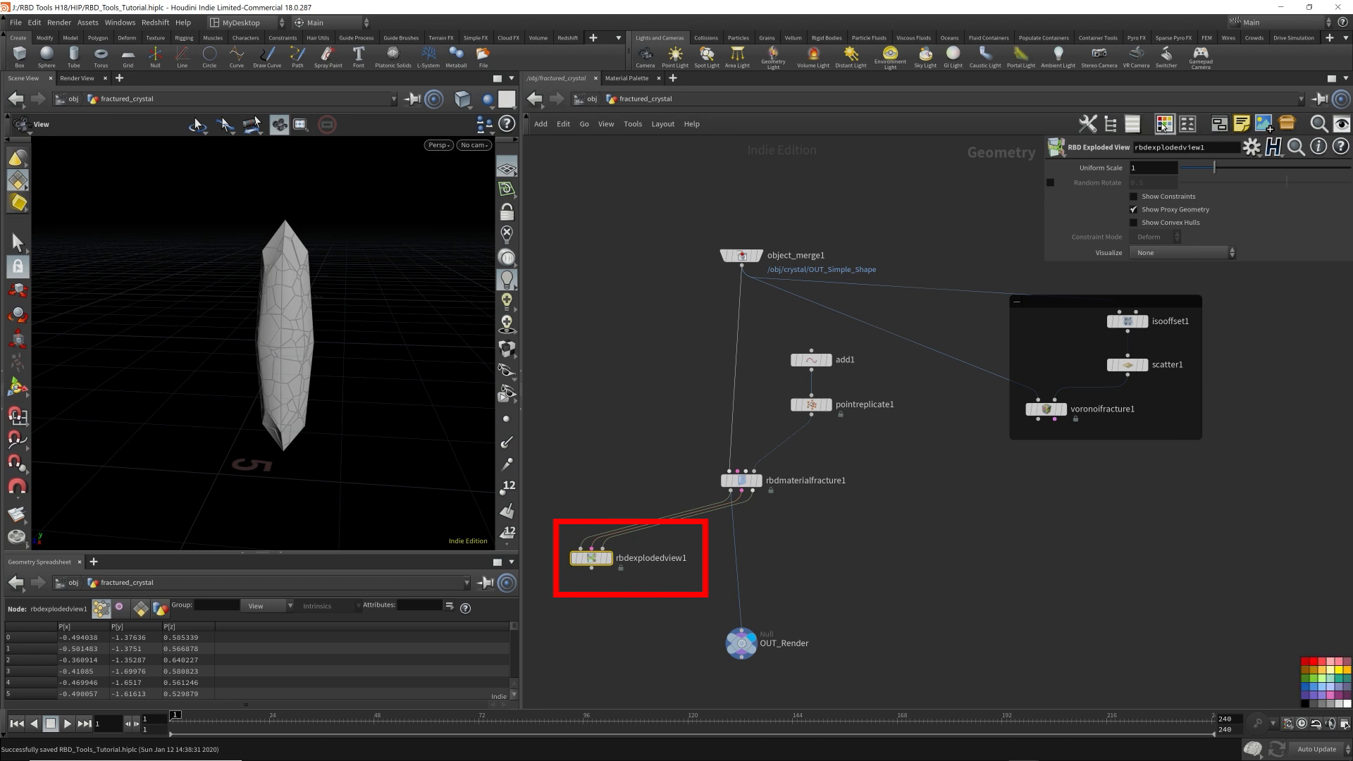
left_click(1305, 704)
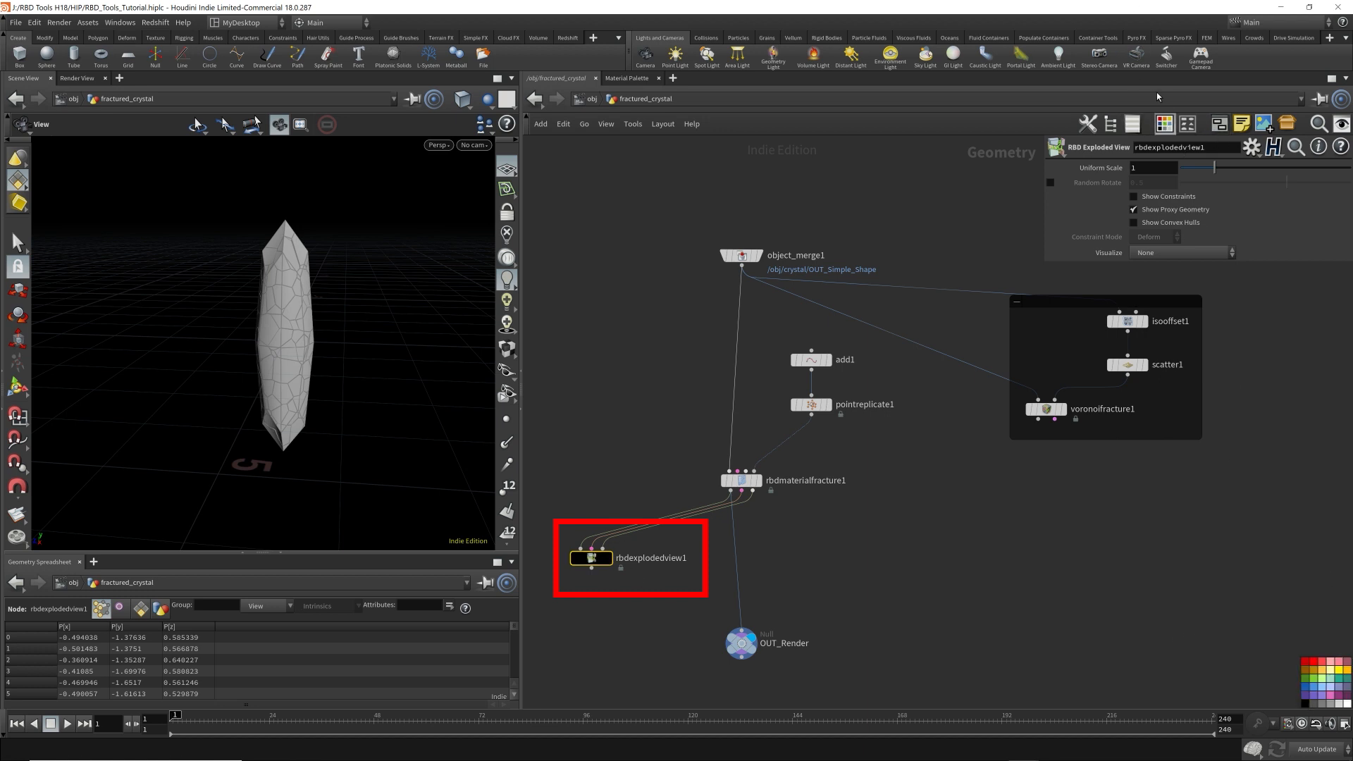
left_click(1163, 127)
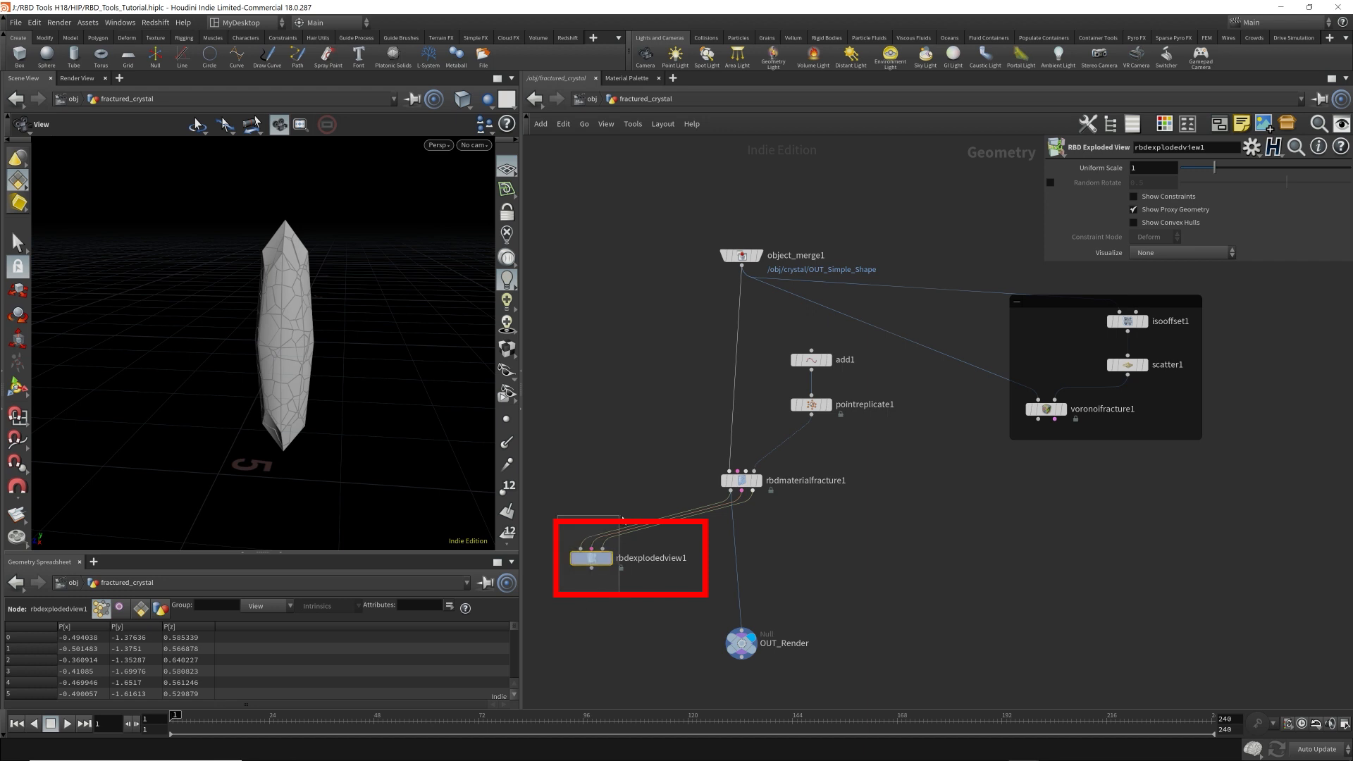
left_click(740, 649)
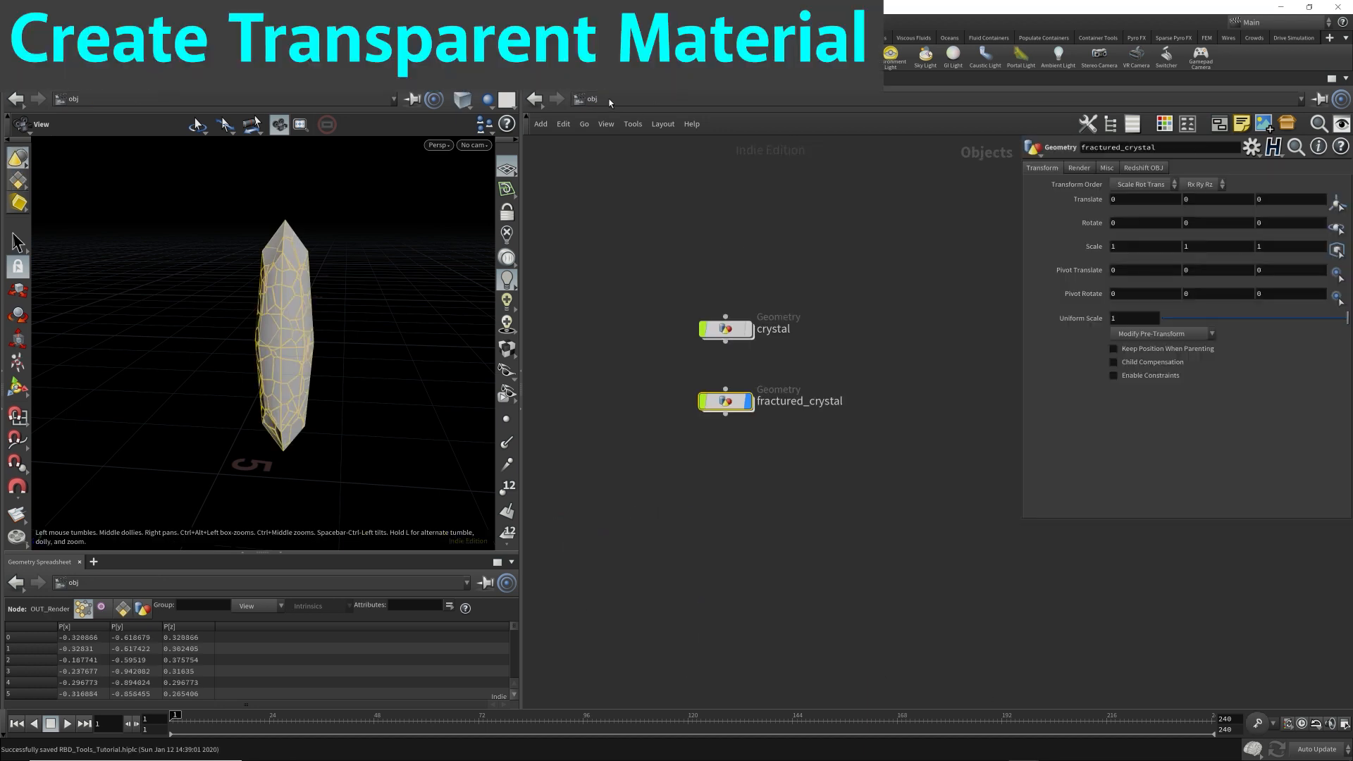
- Switch the network editor from the fractured crystal's object level to the shop network
left_click(636, 106)
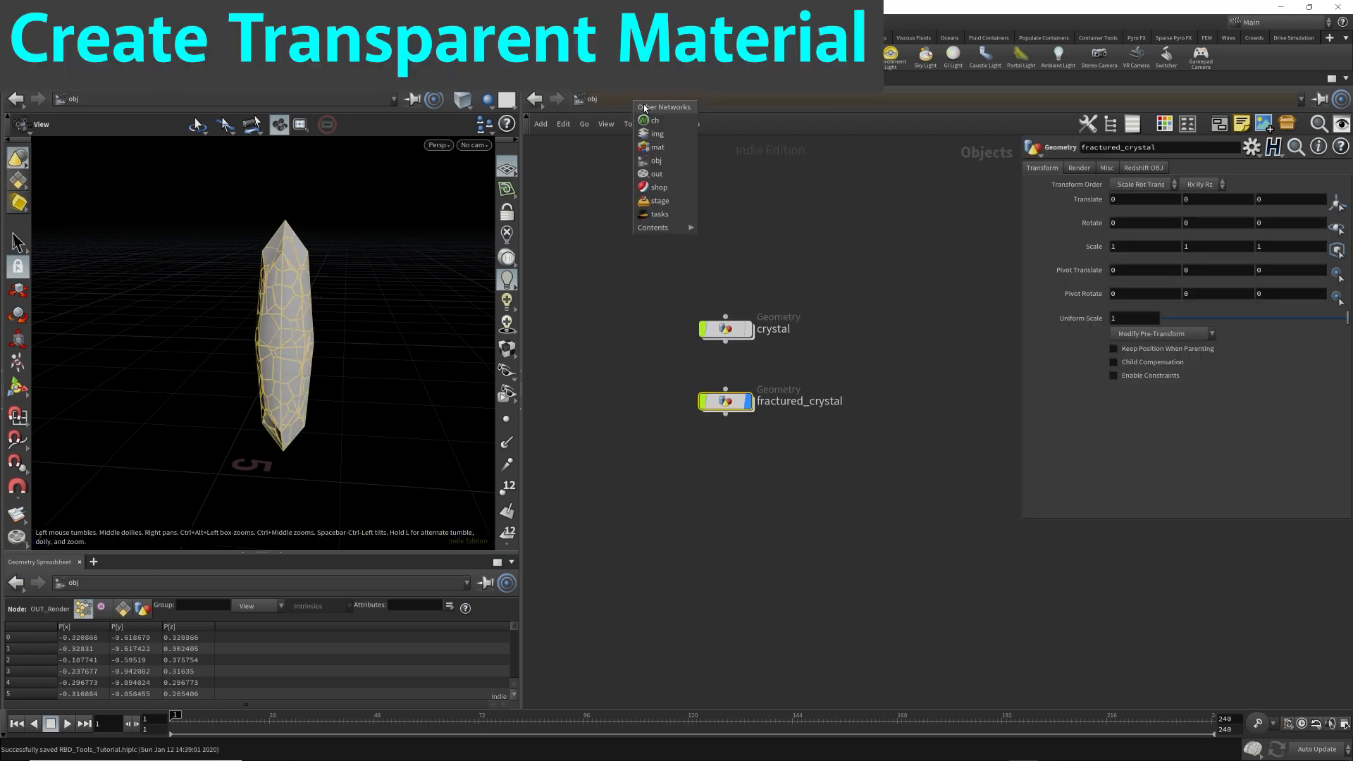
left_click(686, 189)
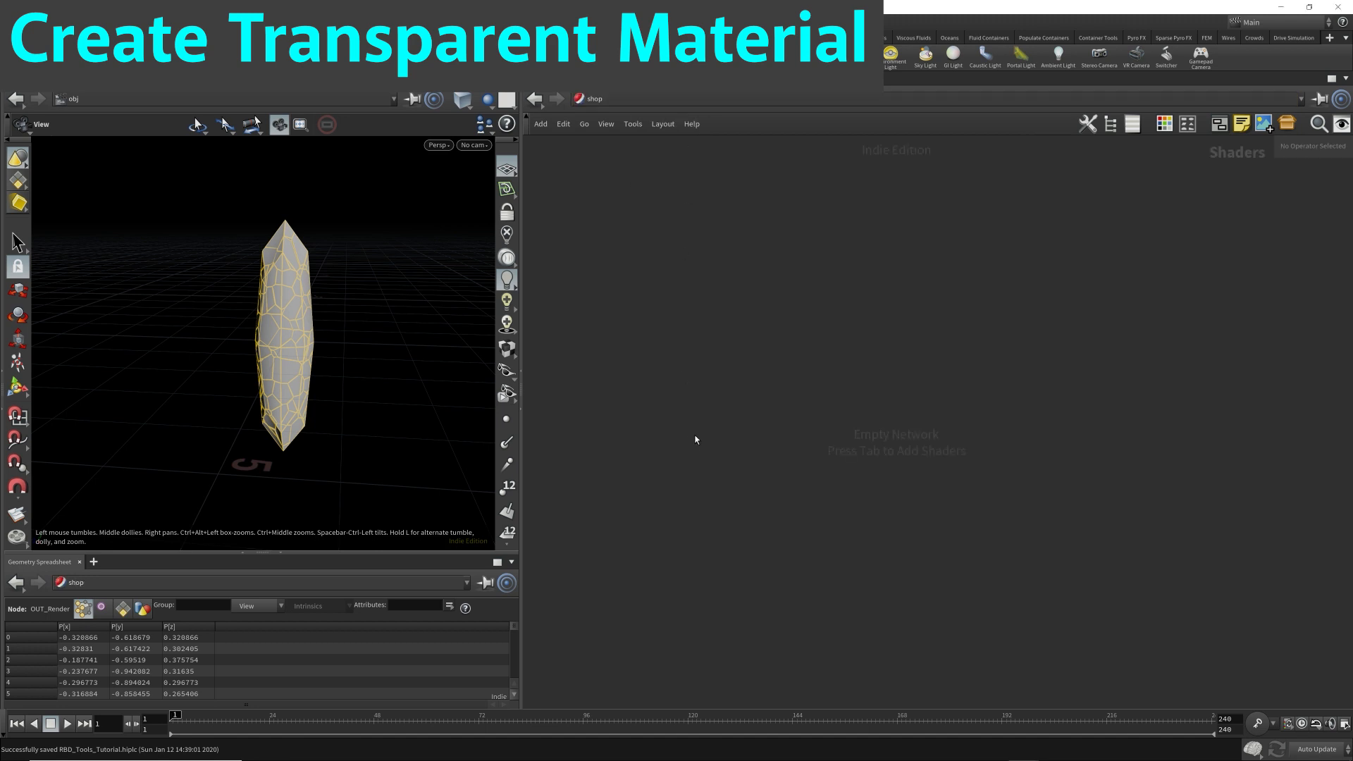
left_click(614, 105)
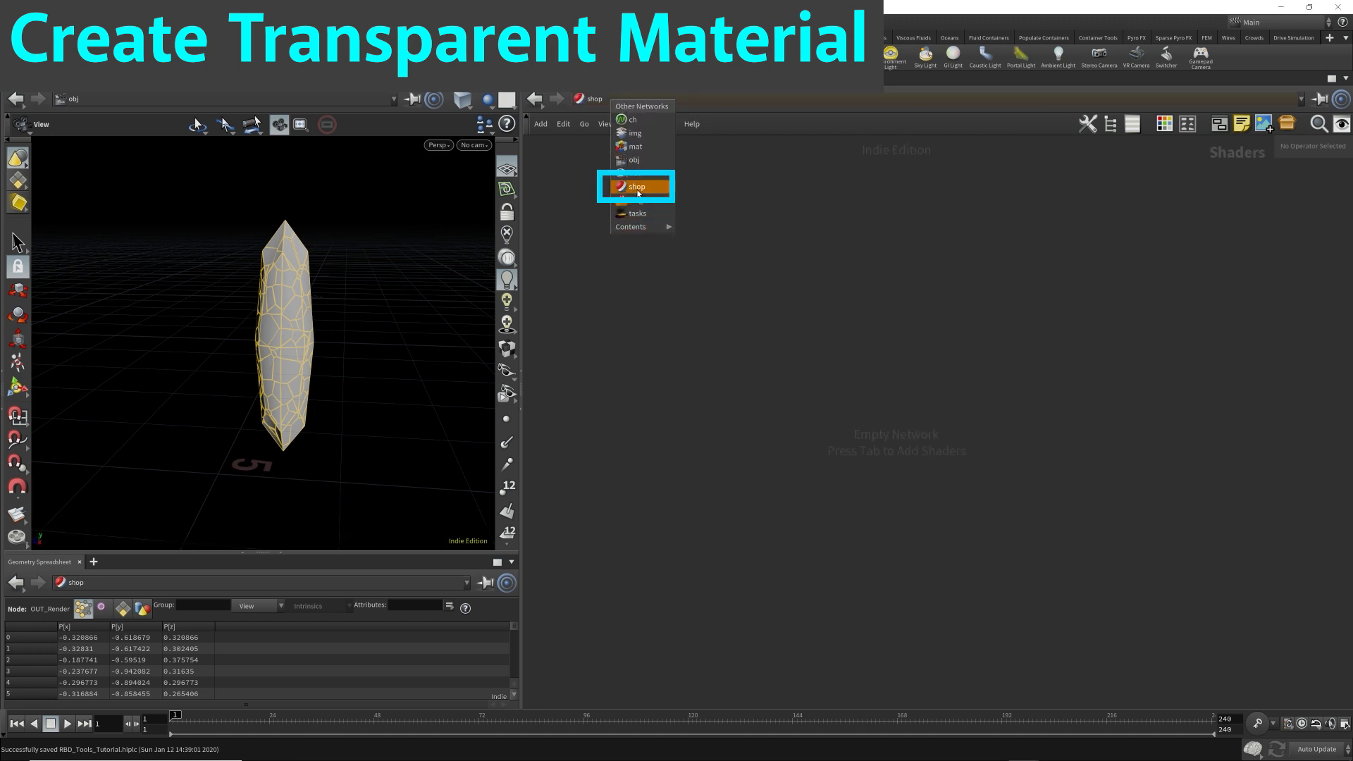
left_click(639, 189)
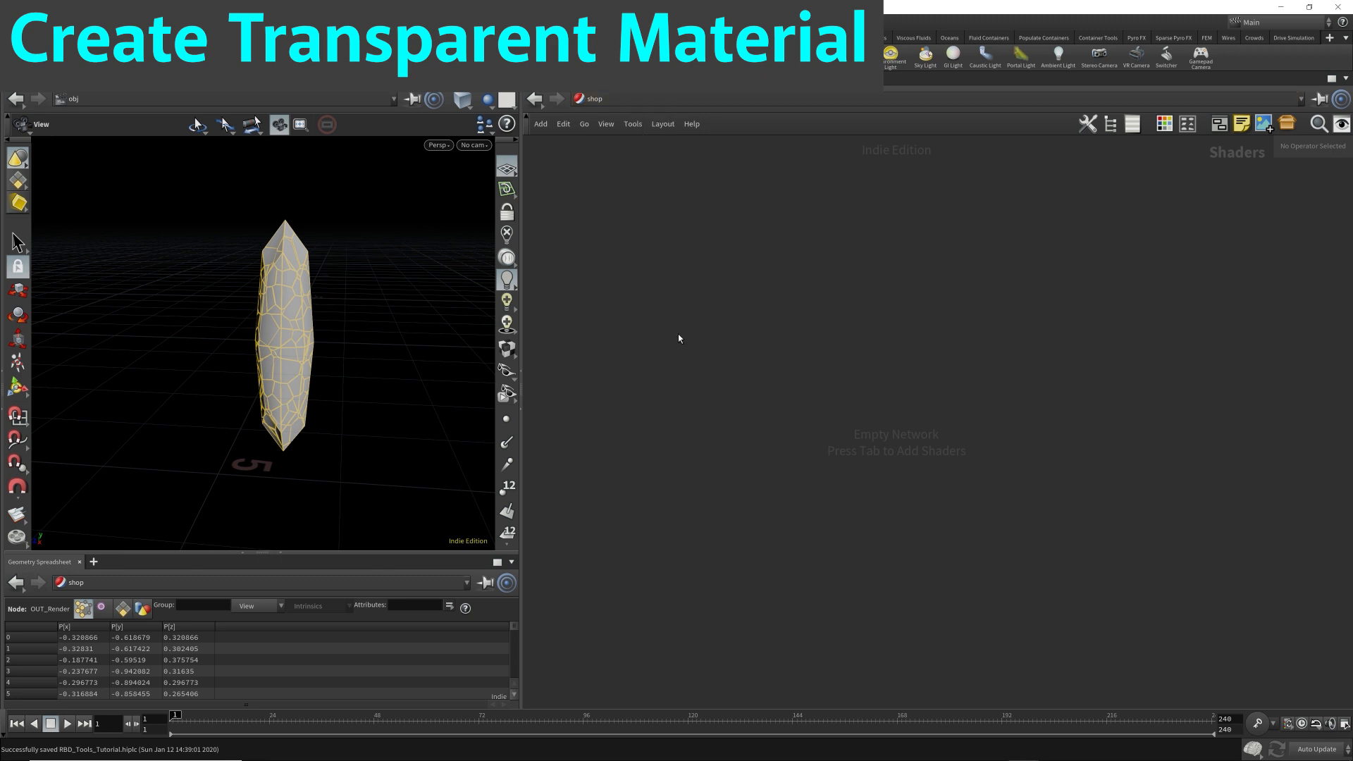
- Compare the Redshift (RS) operators offered in the shop and mat networks, returning to shop
key("Tab")
type("rs")
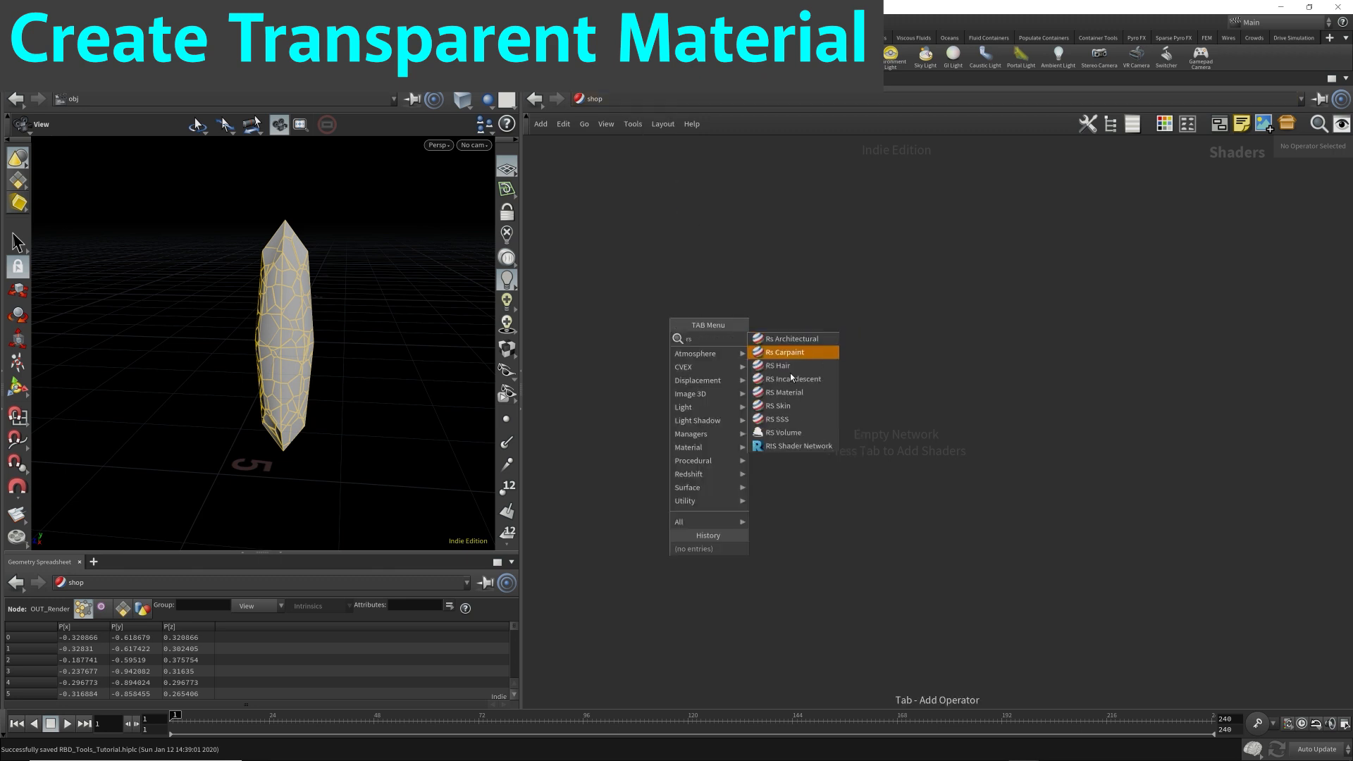
left_click(751, 248)
left_click(614, 98)
left_click(653, 147)
key("Tab")
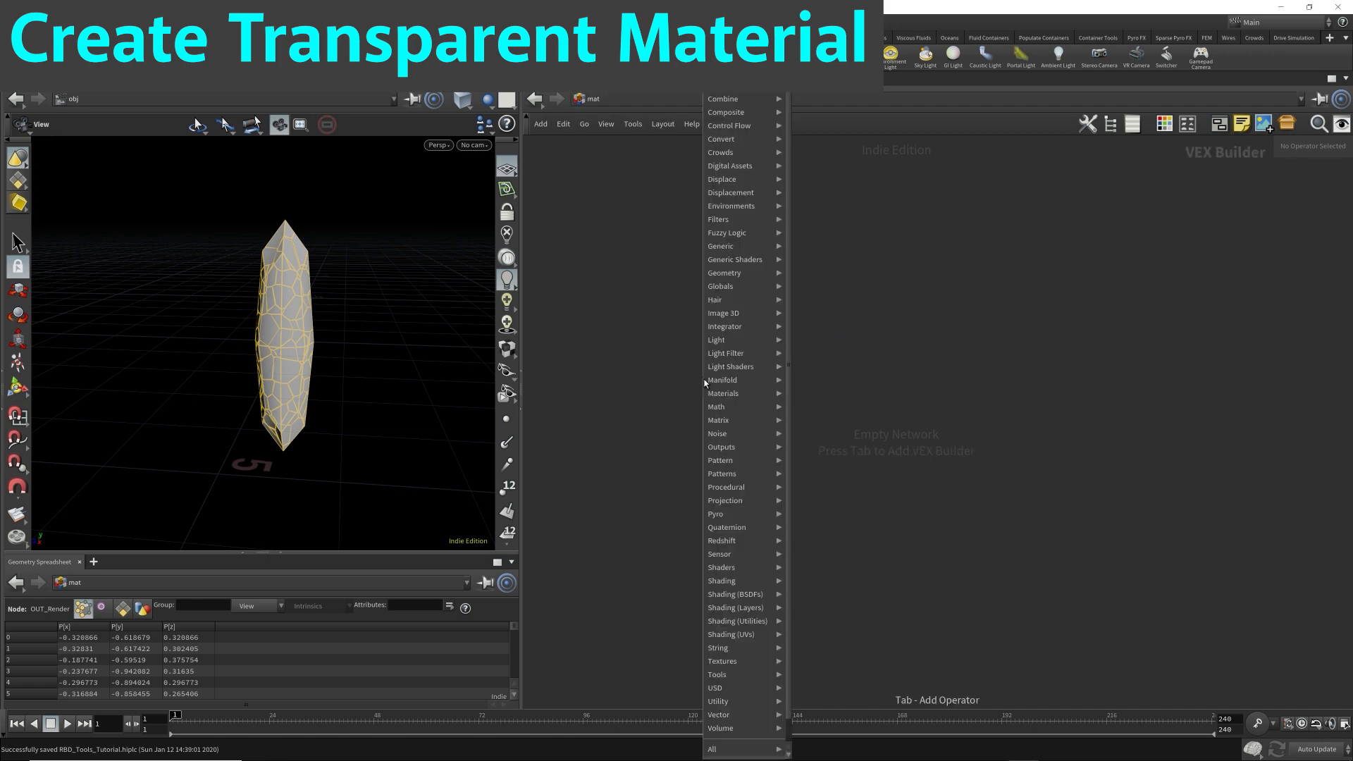
type("rs")
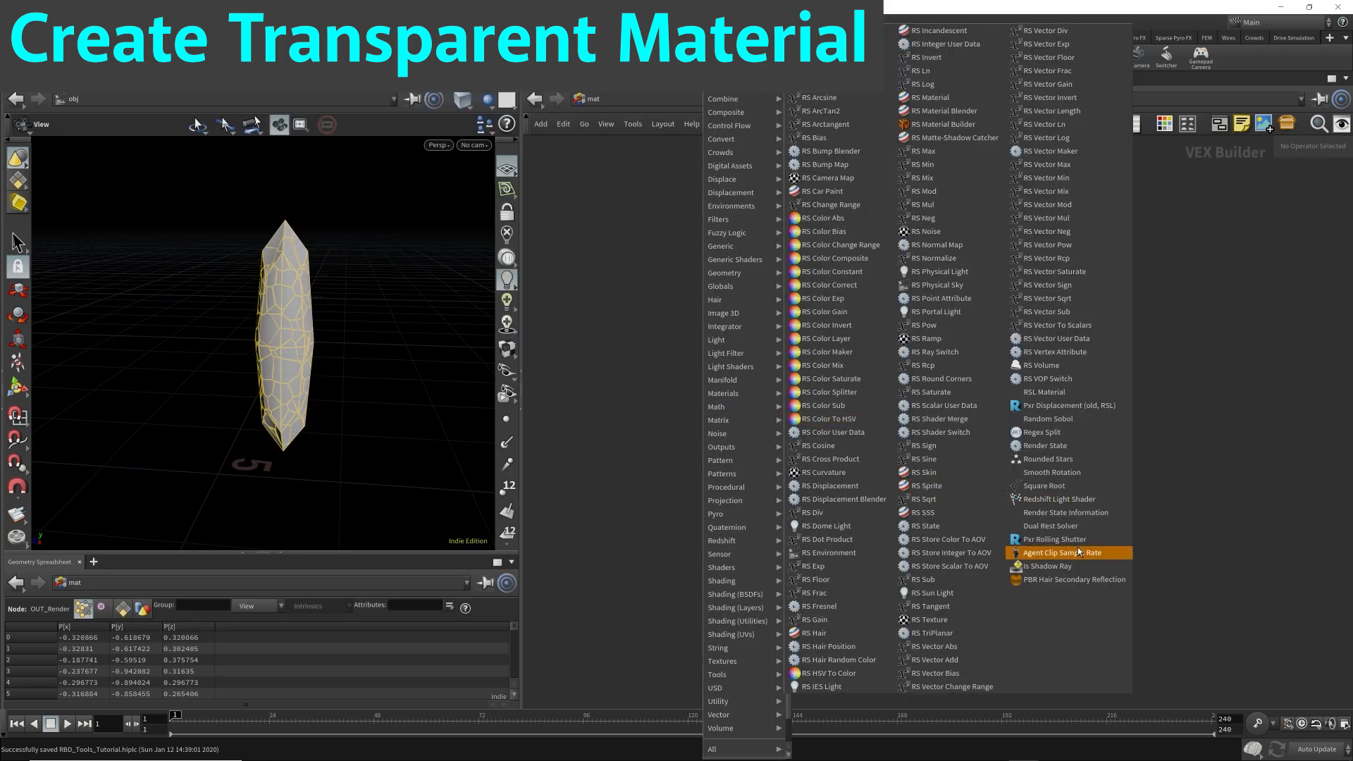
left_click(1280, 470)
left_click(610, 99)
left_click(635, 184)
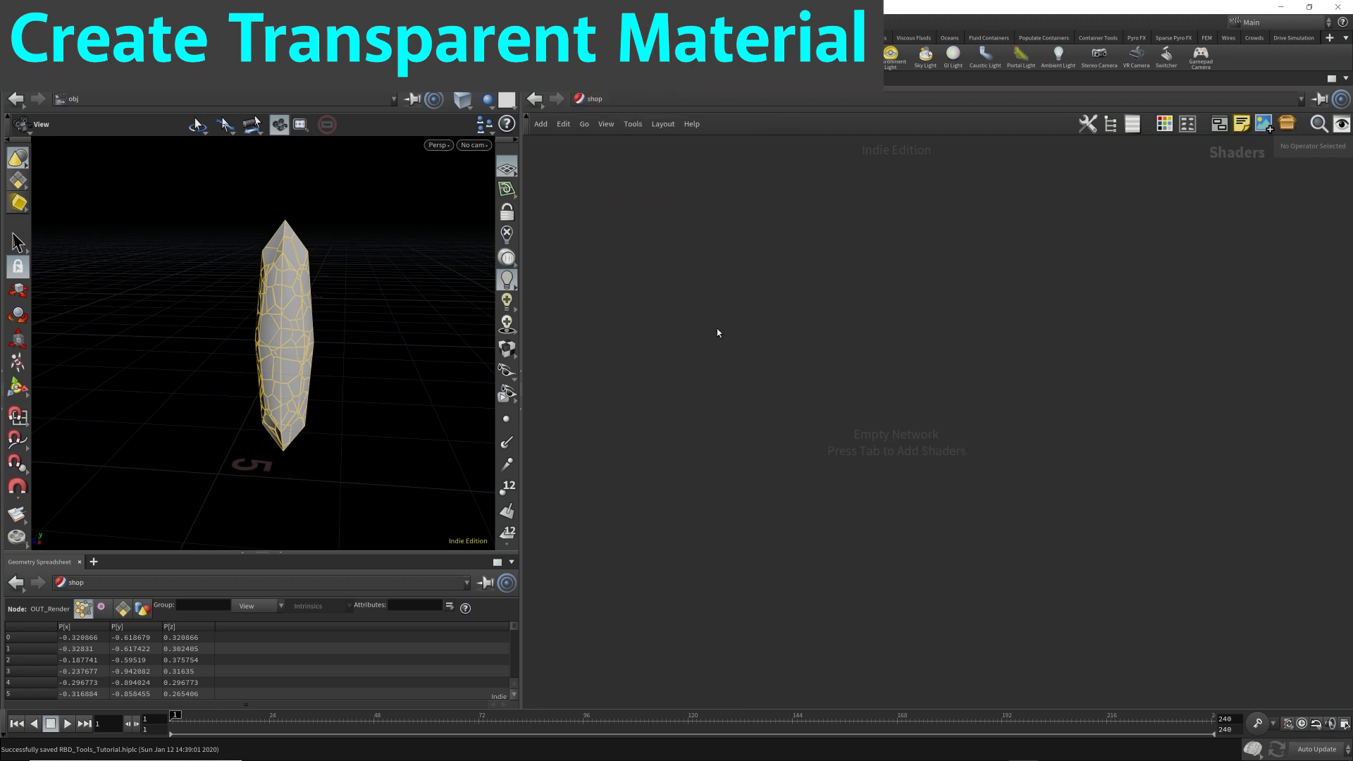
- Add an RS Material node to the shop network
key("Tab")
type("rs")
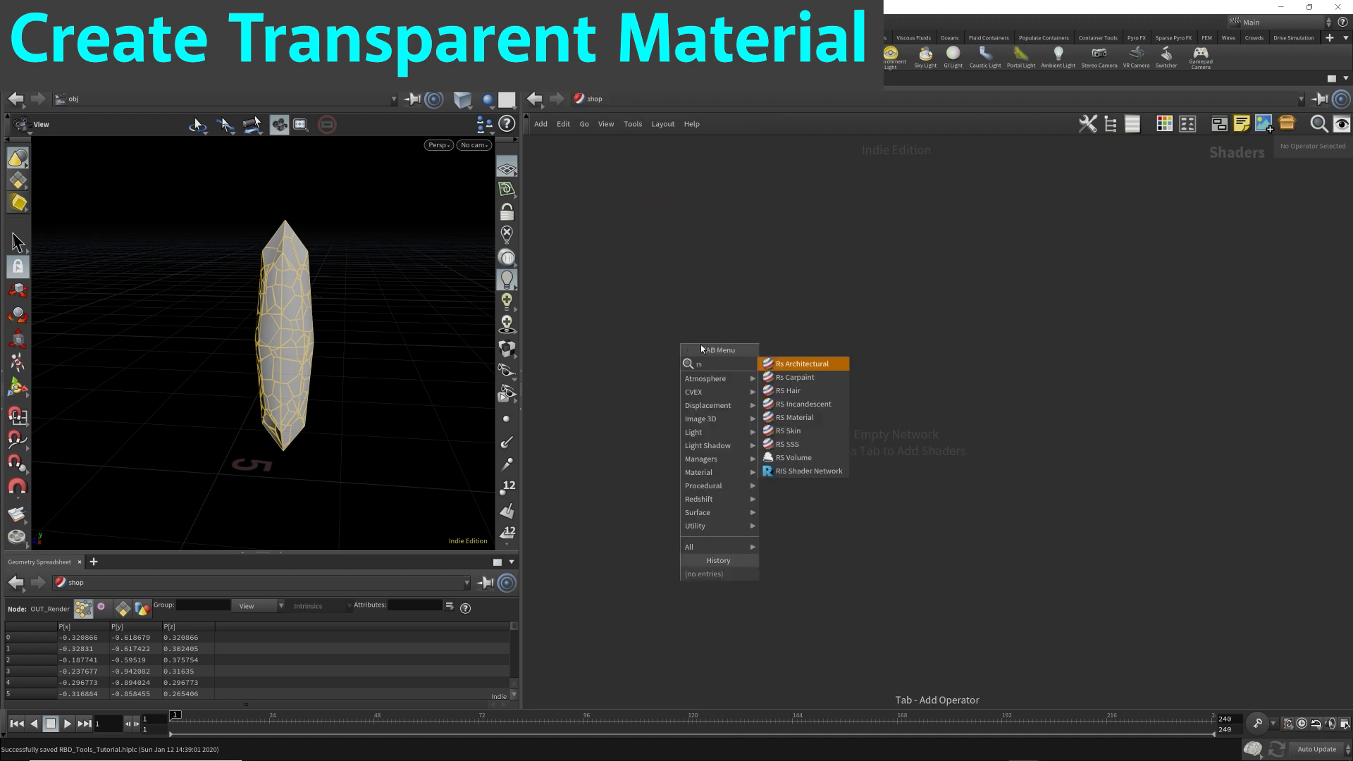
left_click(812, 419)
left_click(730, 303)
- Rename the RS Material node to RS_Crystal_Material and set its preset to Glass
left_click(726, 284)
type("Crystal_")
key("End")
key("BackSpace")
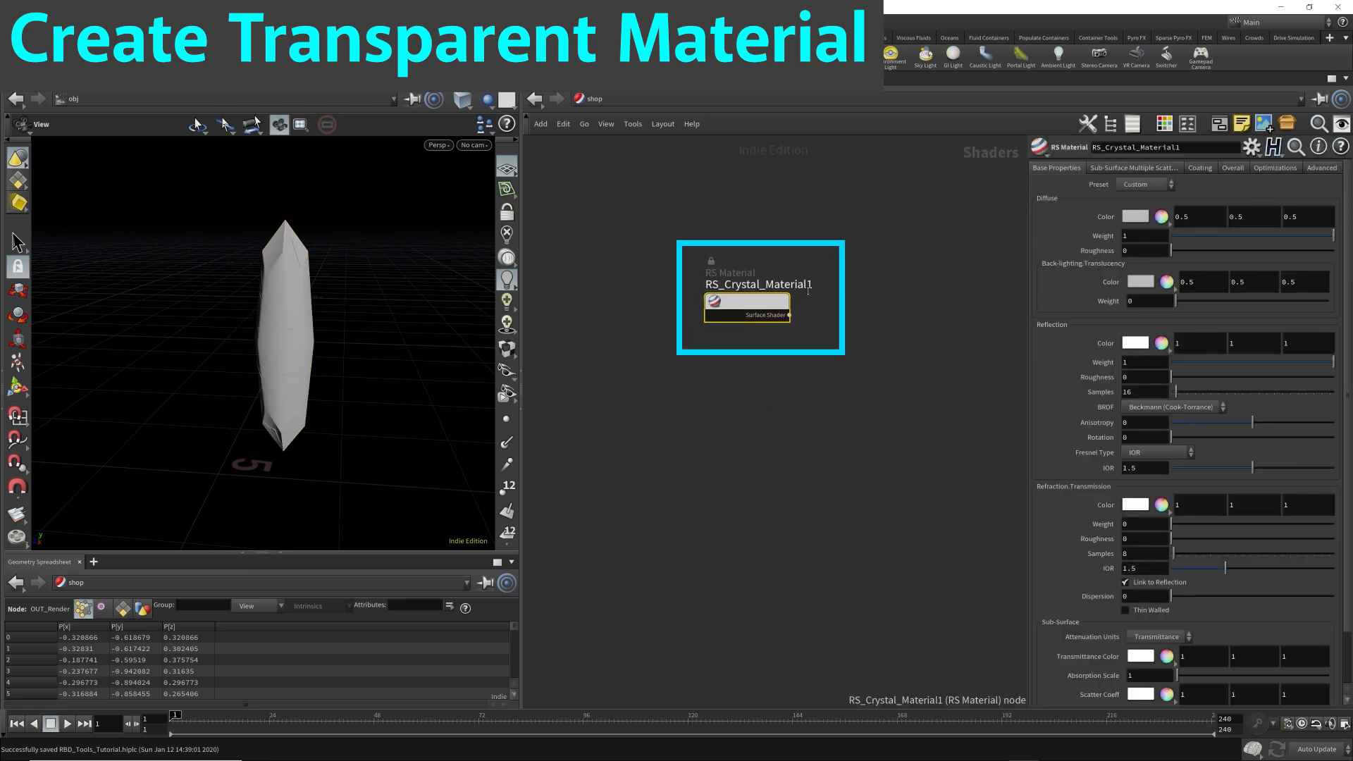
key("Return")
left_click(1151, 186)
left_click(1137, 213)
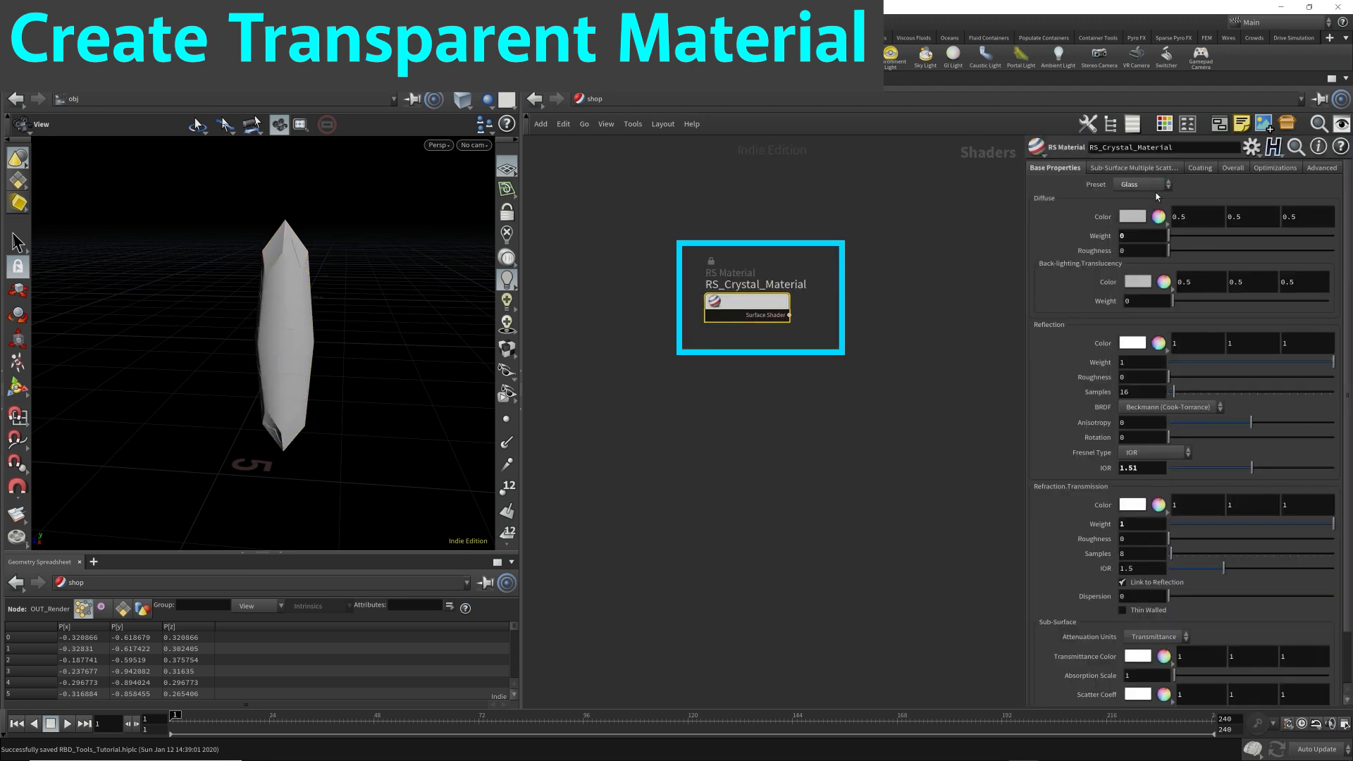
- Assign RS_Crystal_Material from the shop network as the render material of the fractured_crystal object
left_click(594, 98)
left_click(638, 160)
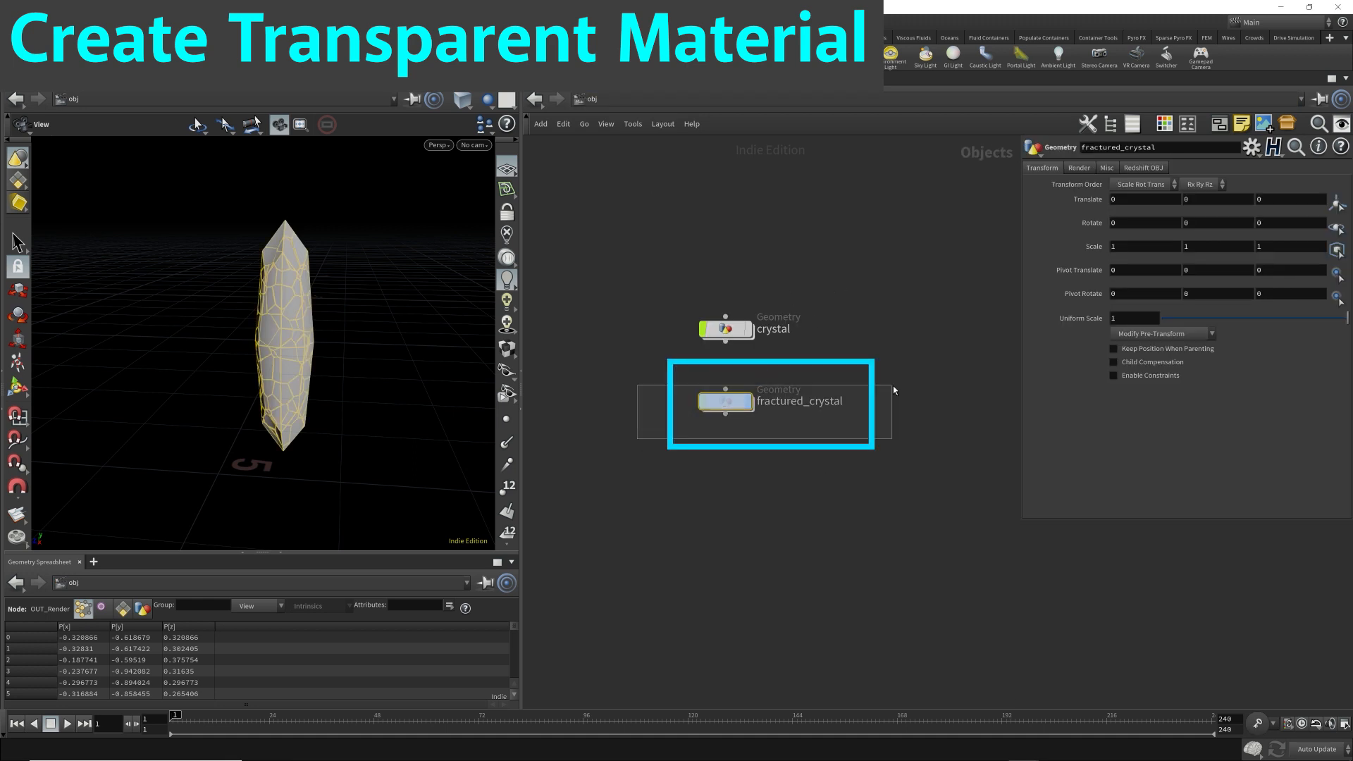
left_click(1078, 169)
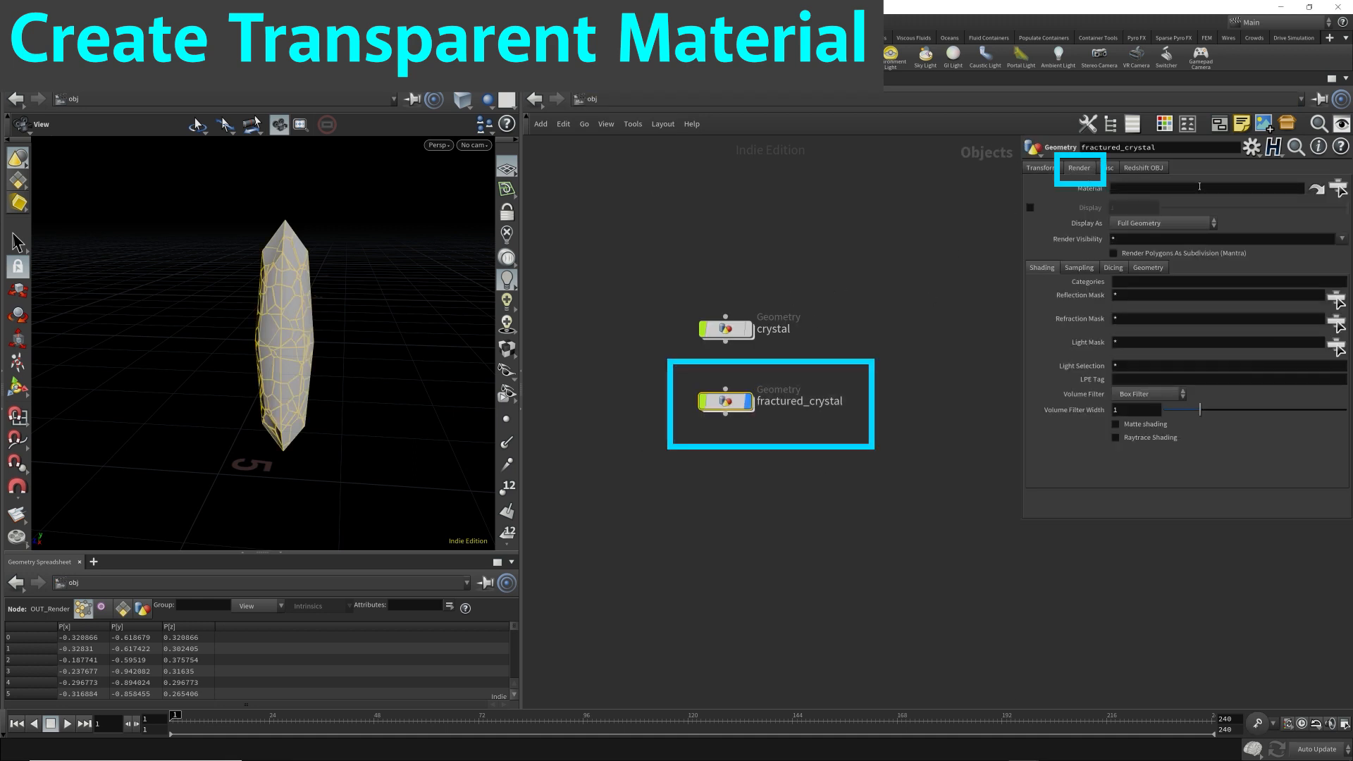
left_click(1336, 187)
left_click(1209, 215)
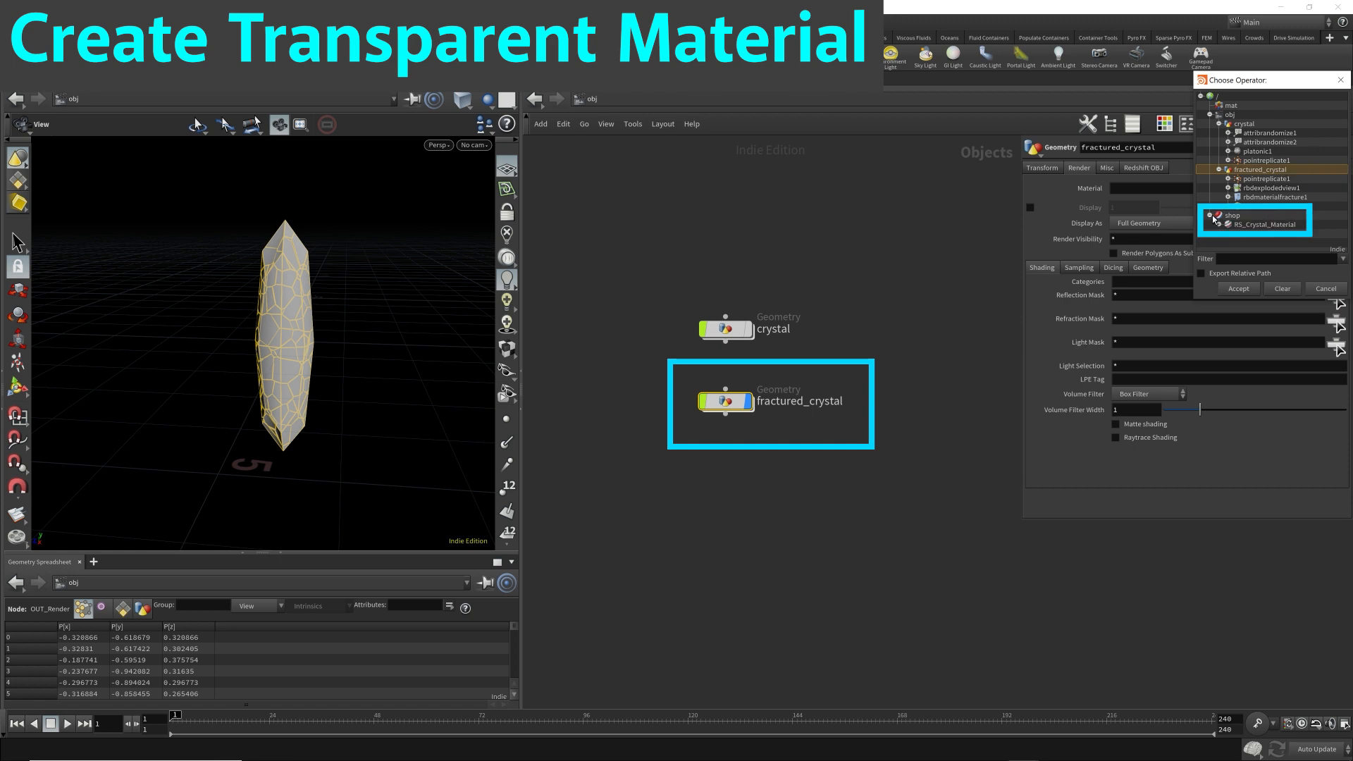
left_click(1261, 225)
left_click(1238, 288)
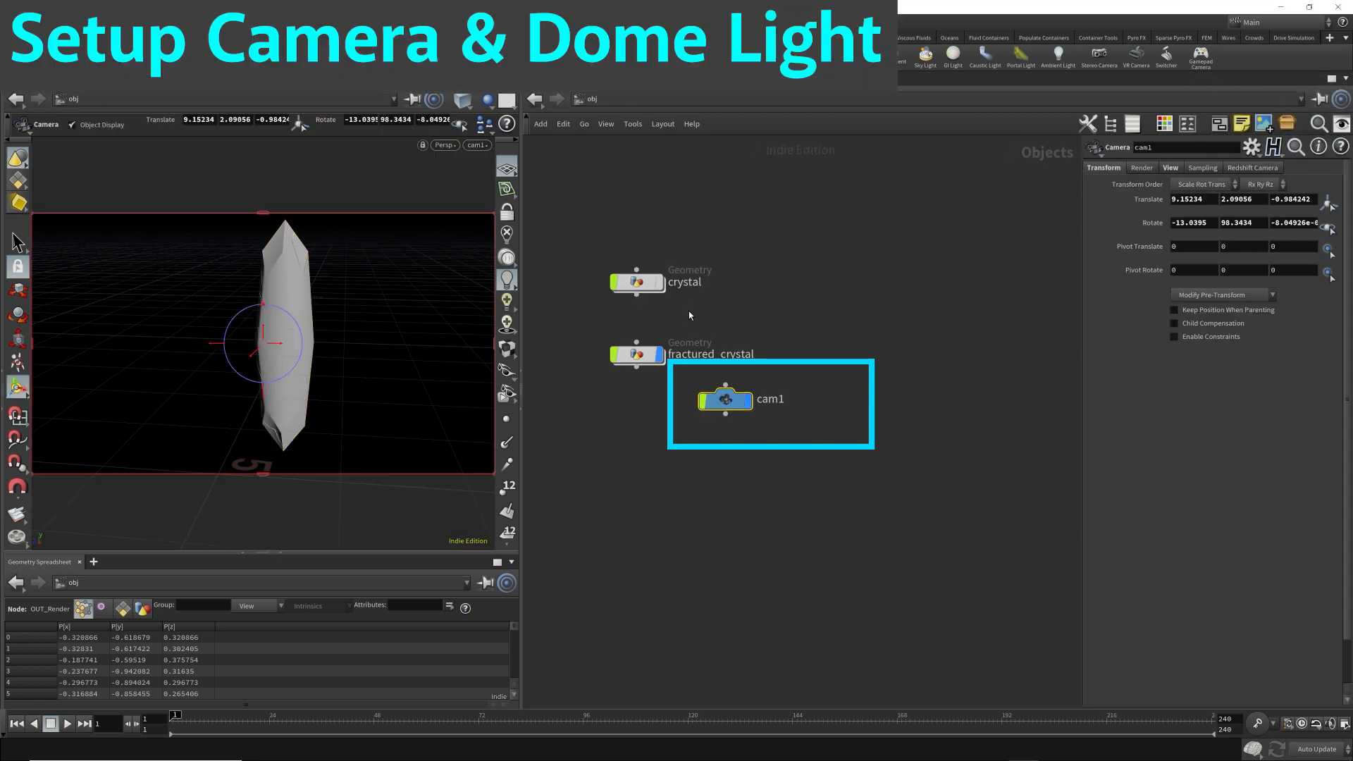
- Set cam1's resolution to 1080 by 1080 and arrange the object nodes in the network
left_click(1169, 168)
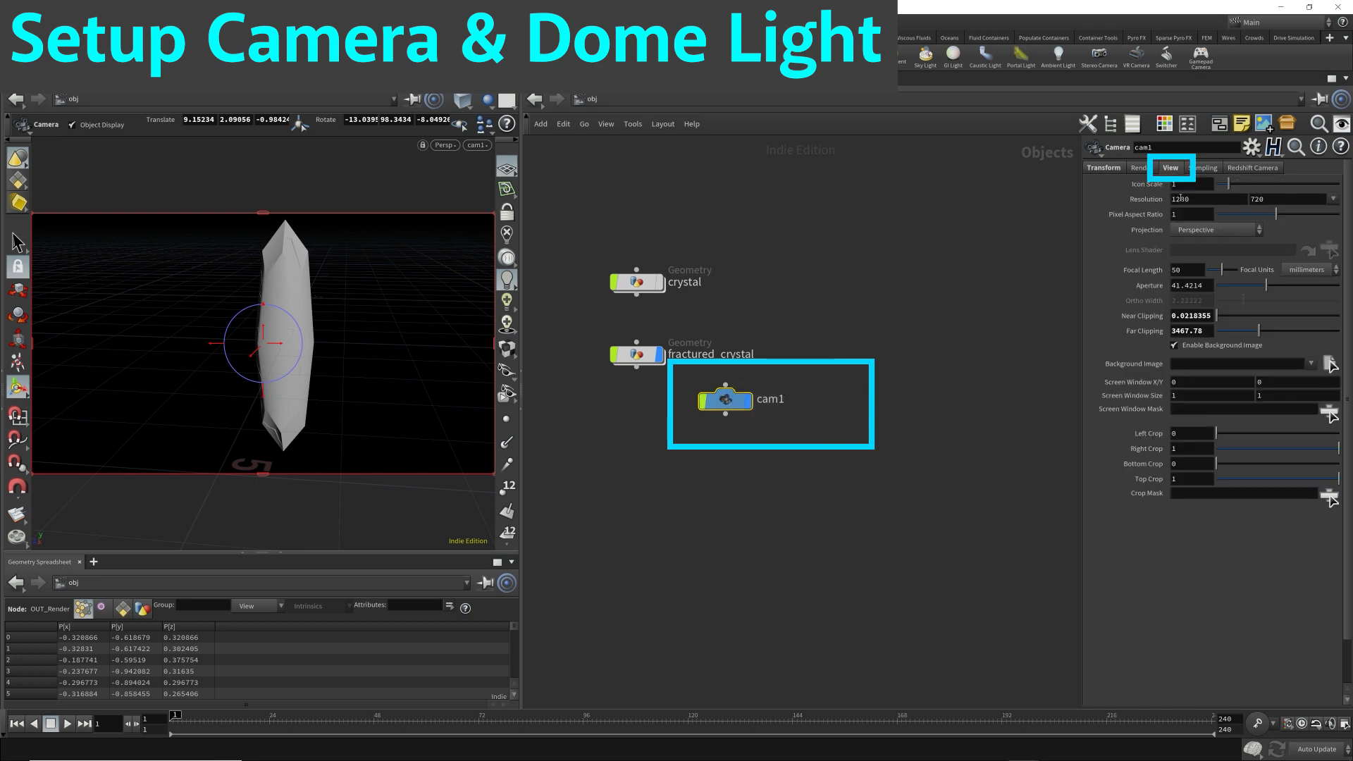
type("10")
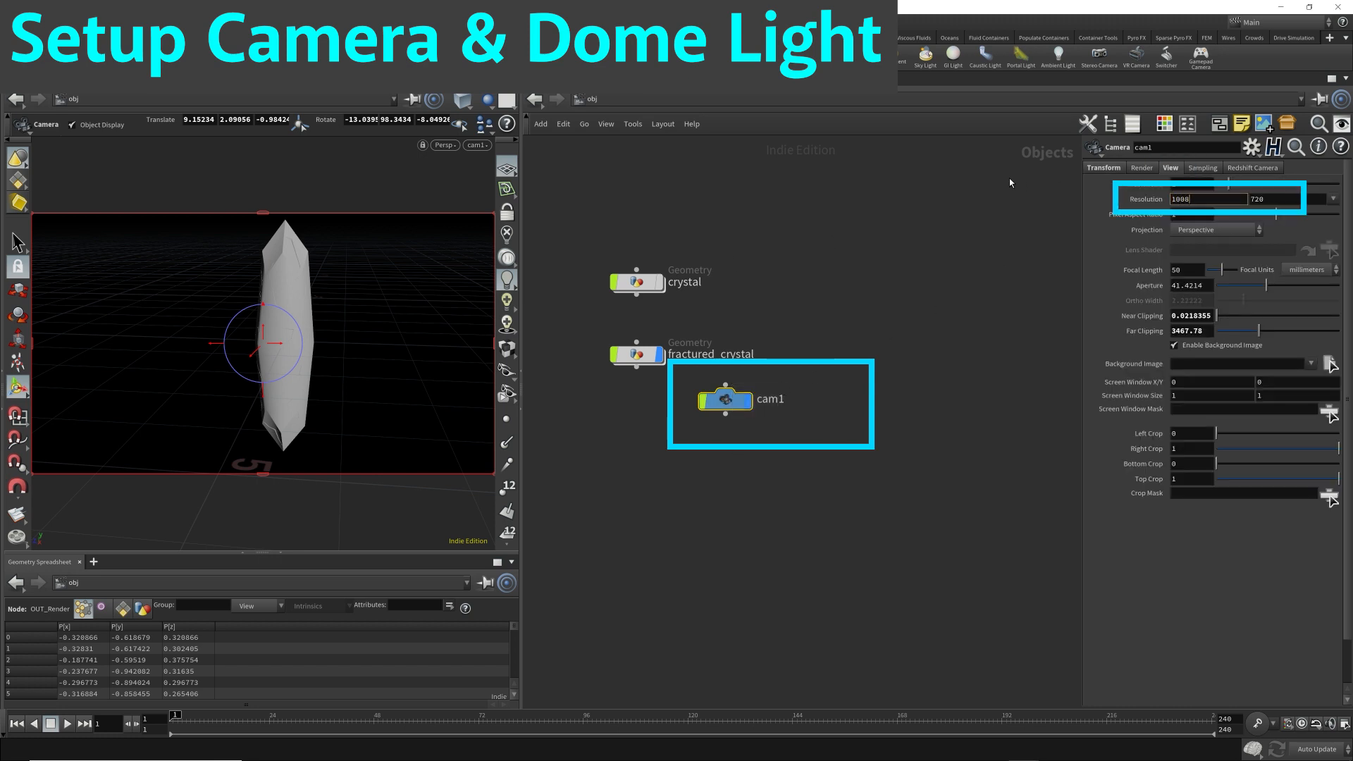
key("Tab")
type("1080")
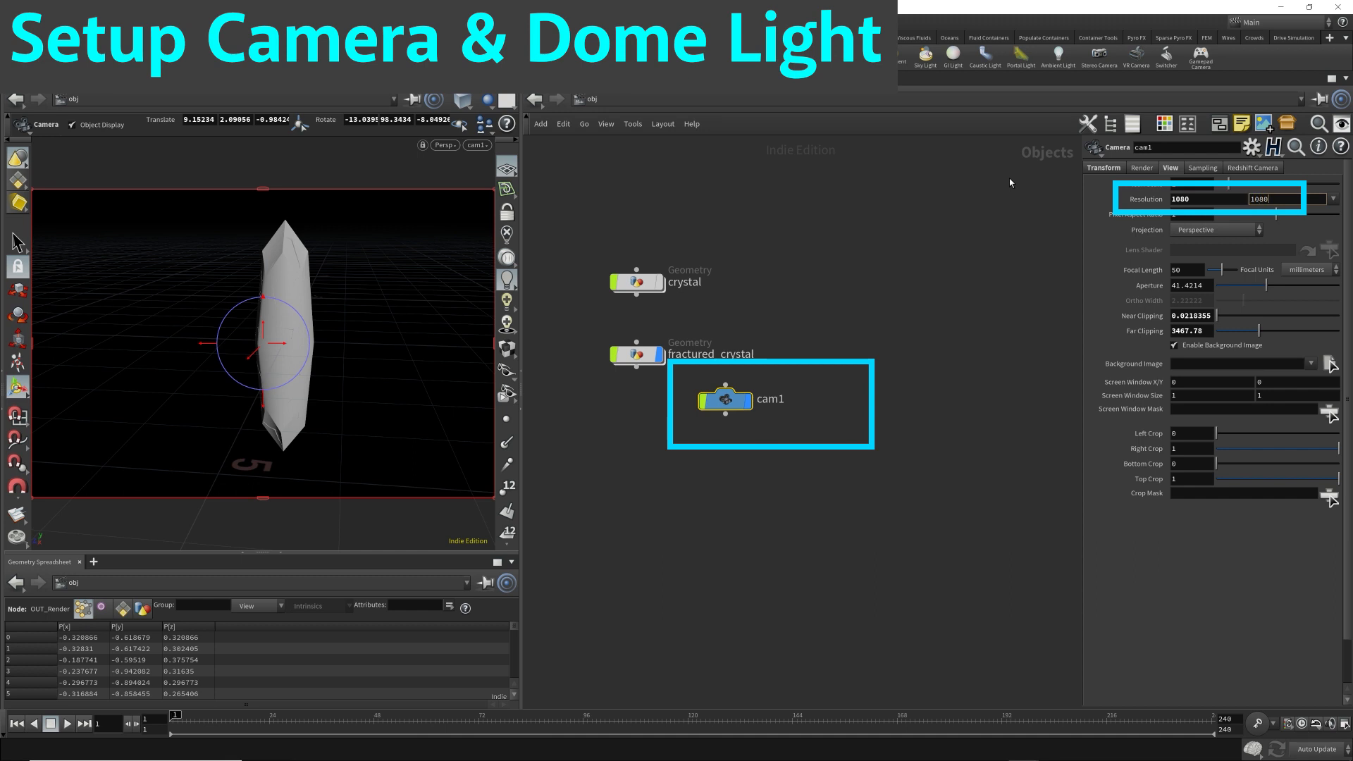
key("Return")
key("l")
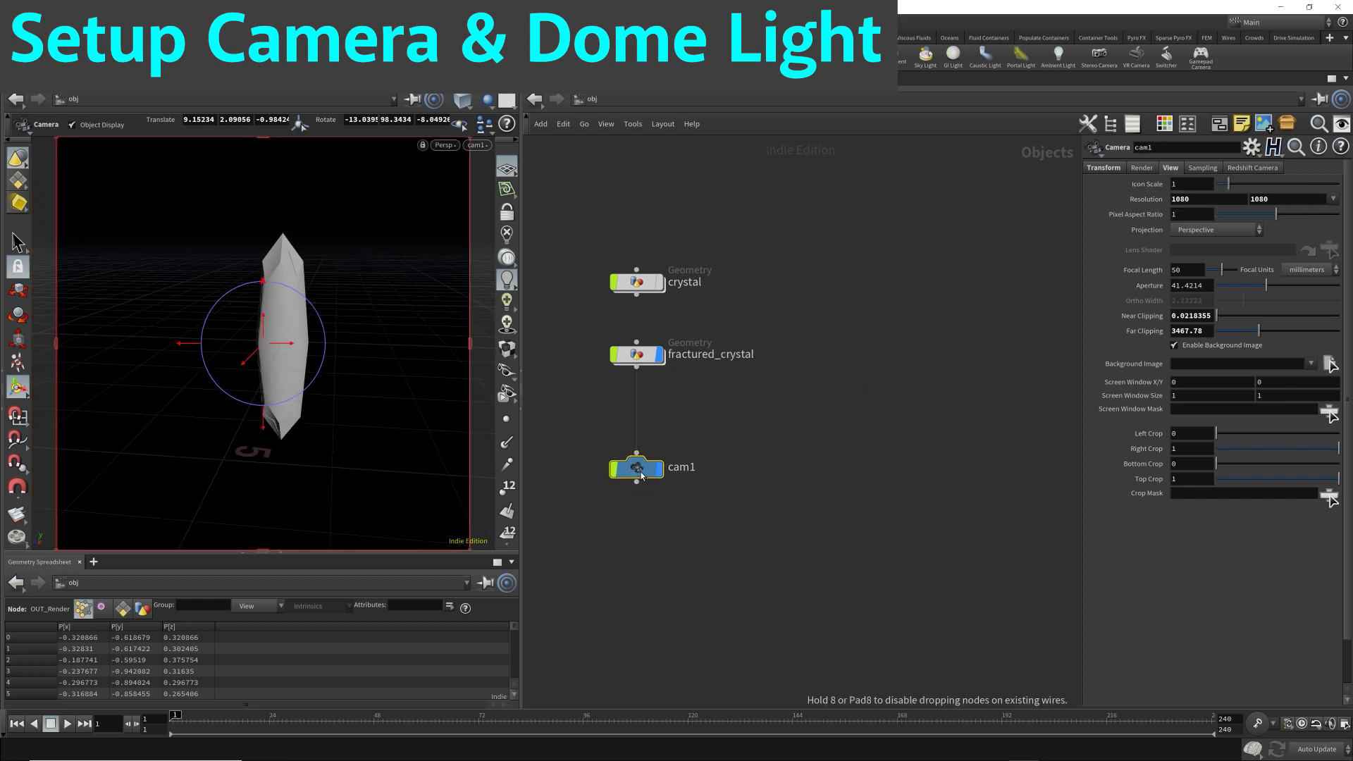
- Lock cam1 to the view, reframe it so the crystal fills more of the frame, and unlock it
left_click(507, 213)
left_click_drag(317, 337, 345, 320, "alt")
middle_click_drag(233, 329, 303, 345, "alt")
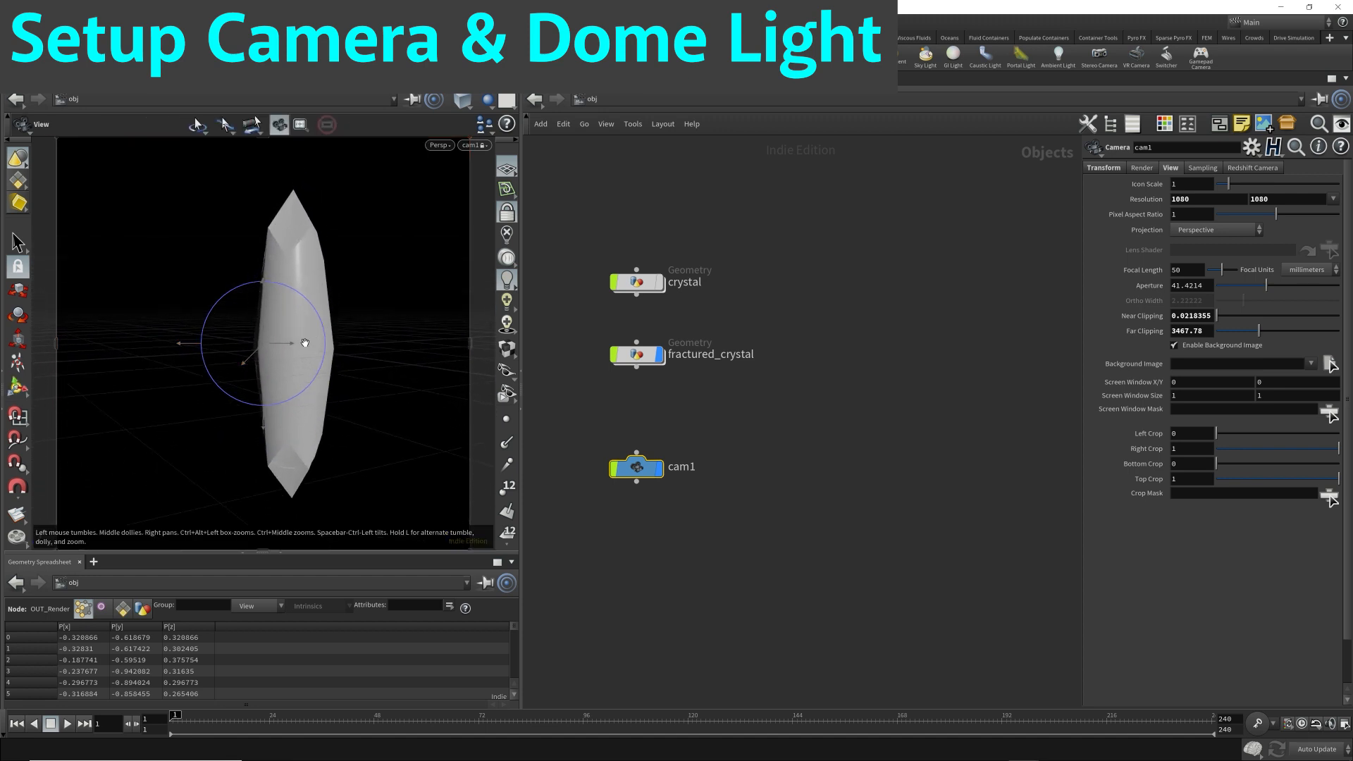
right_click_drag(370, 343, 326, 339, "alt")
left_click(506, 214)
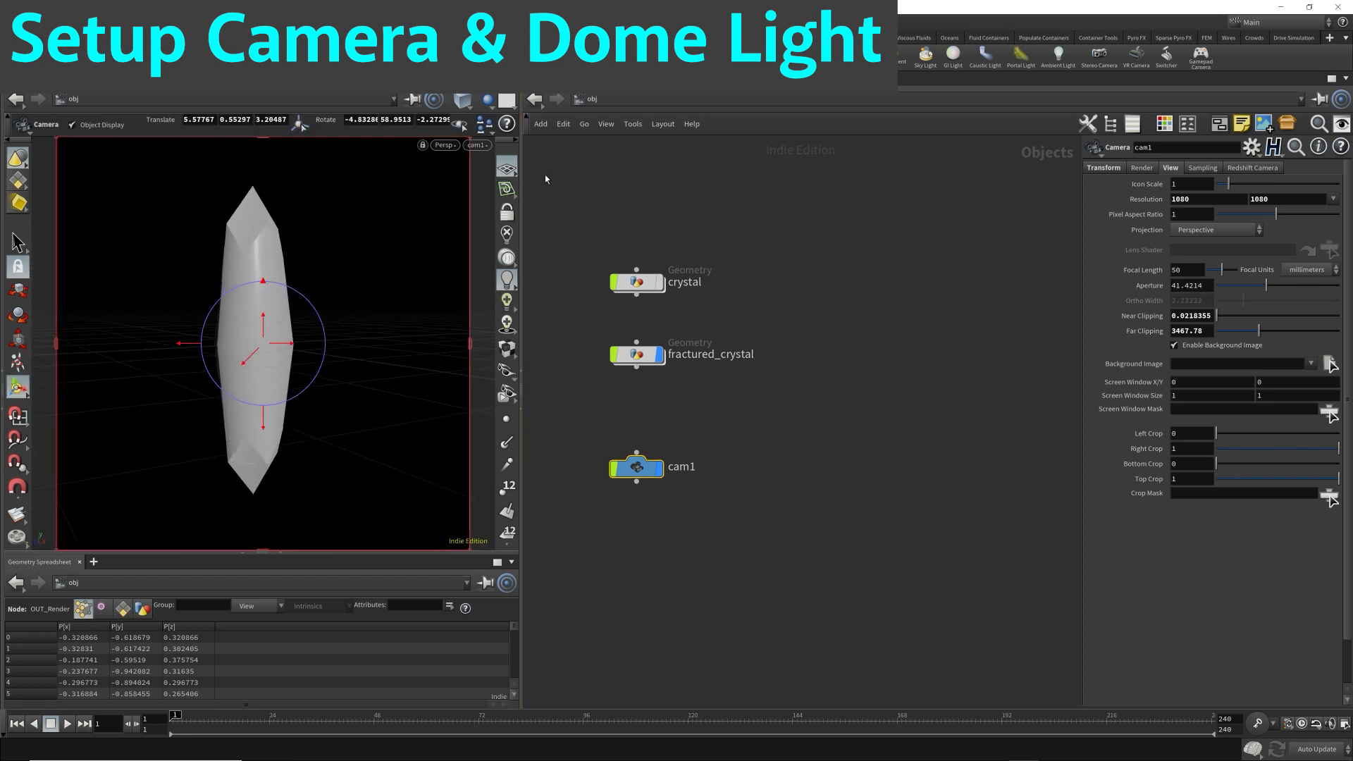
- Add a Redshift dome light to the scene and lay out the object nodes
left_click(565, 38)
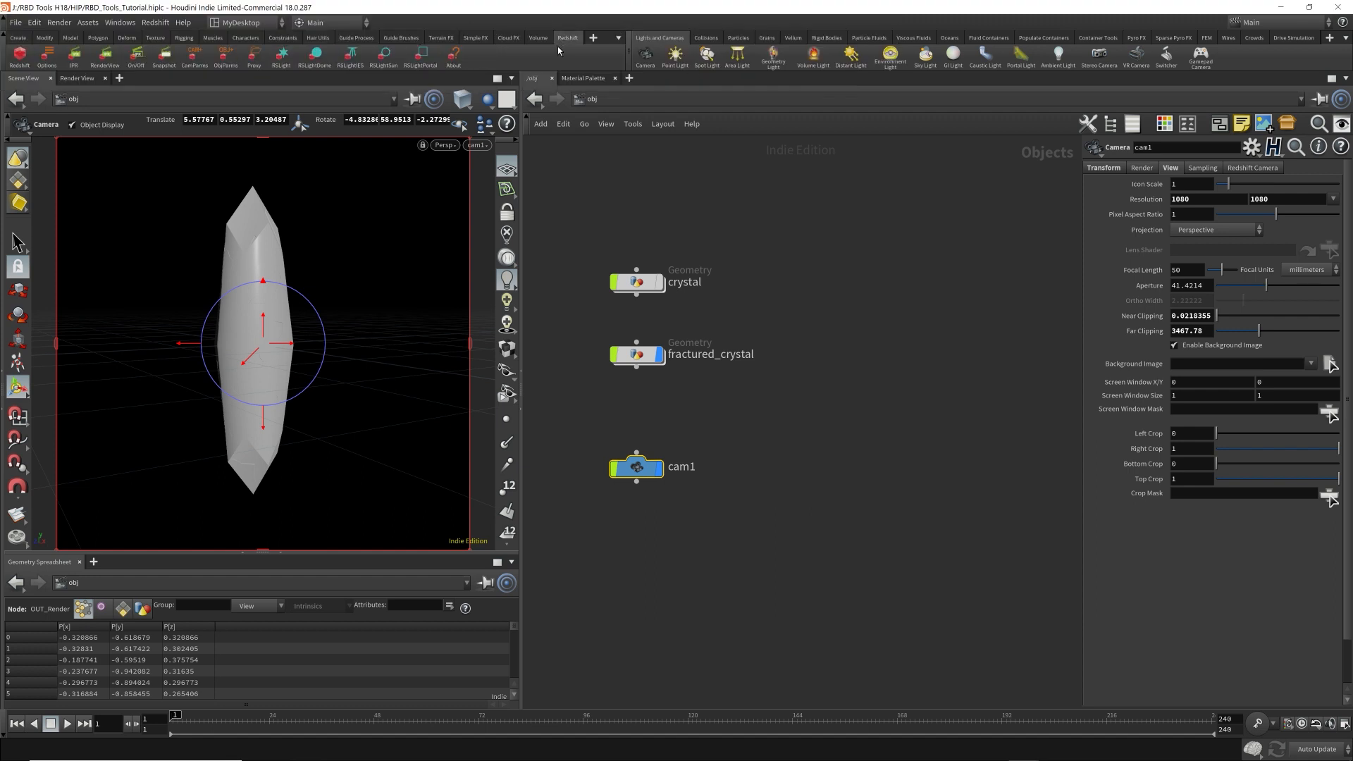
left_click(317, 55)
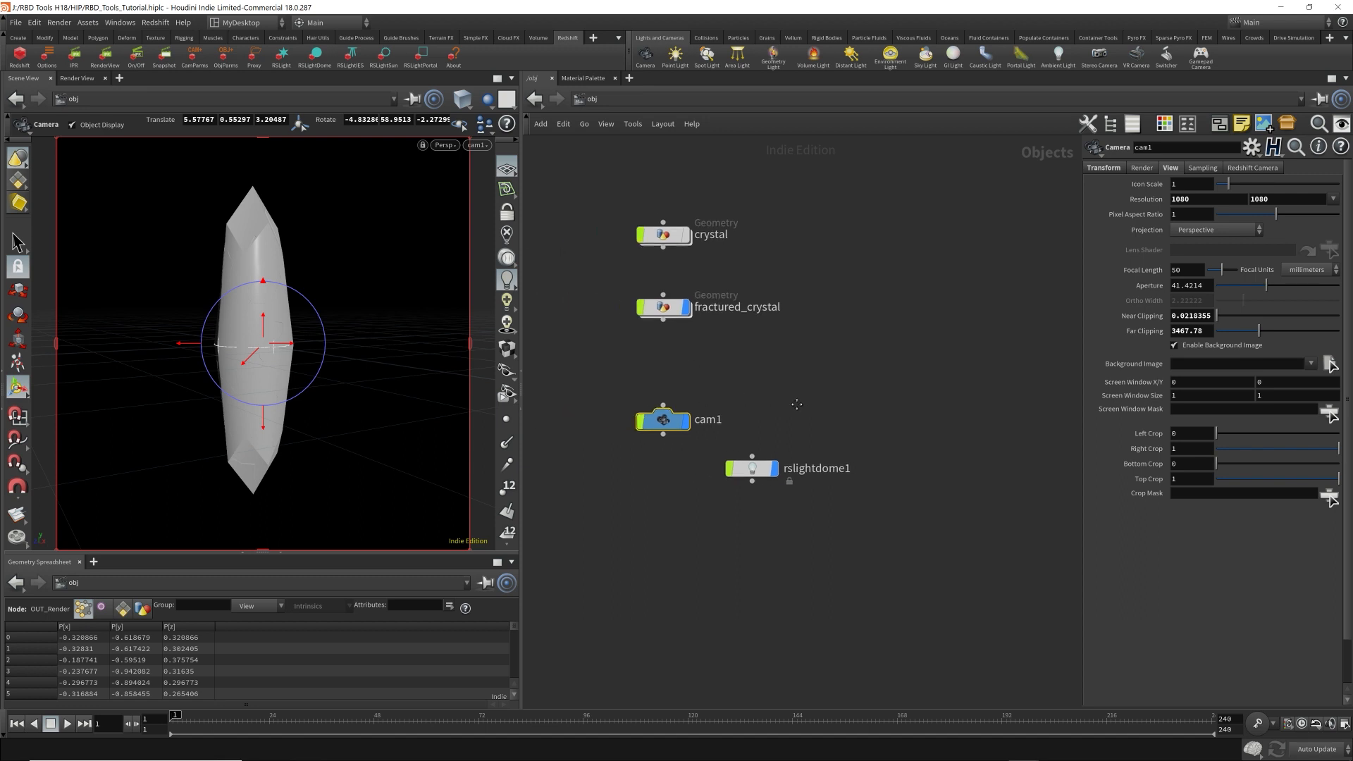
key("l")
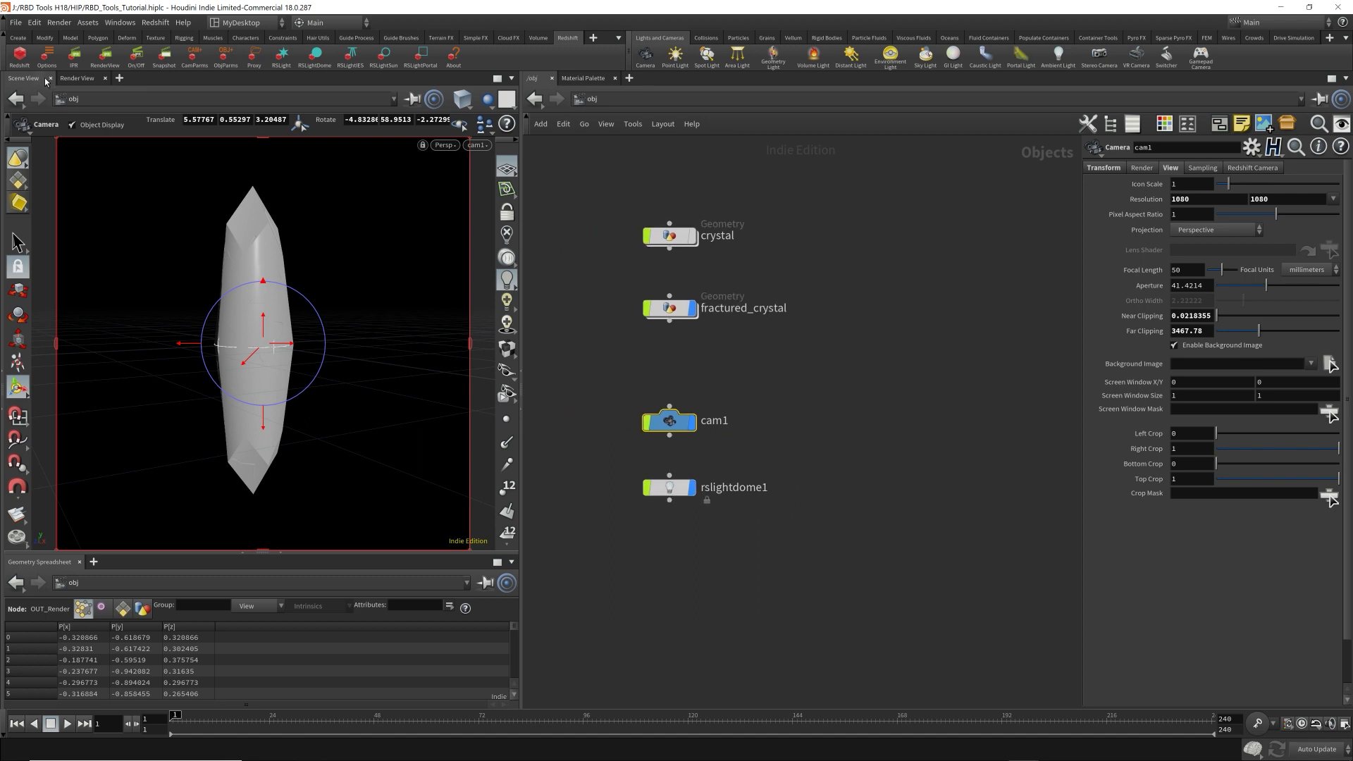
- Set the Redshift render view's camera to /obj/cam1
left_click(76, 78)
left_click(288, 102)
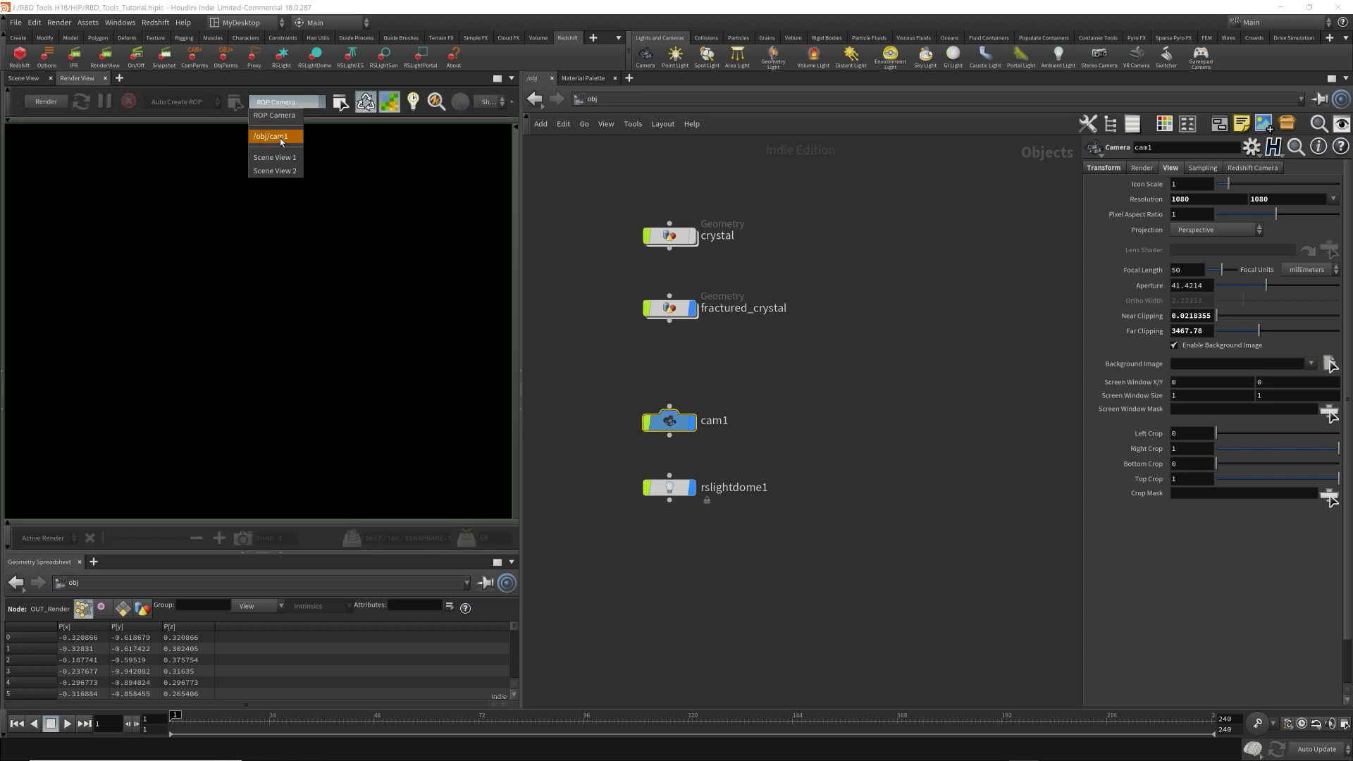
left_click(280, 138)
- Create a Redshift ROP with its IPR node in the out network
left_click(630, 97)
left_click(657, 167)
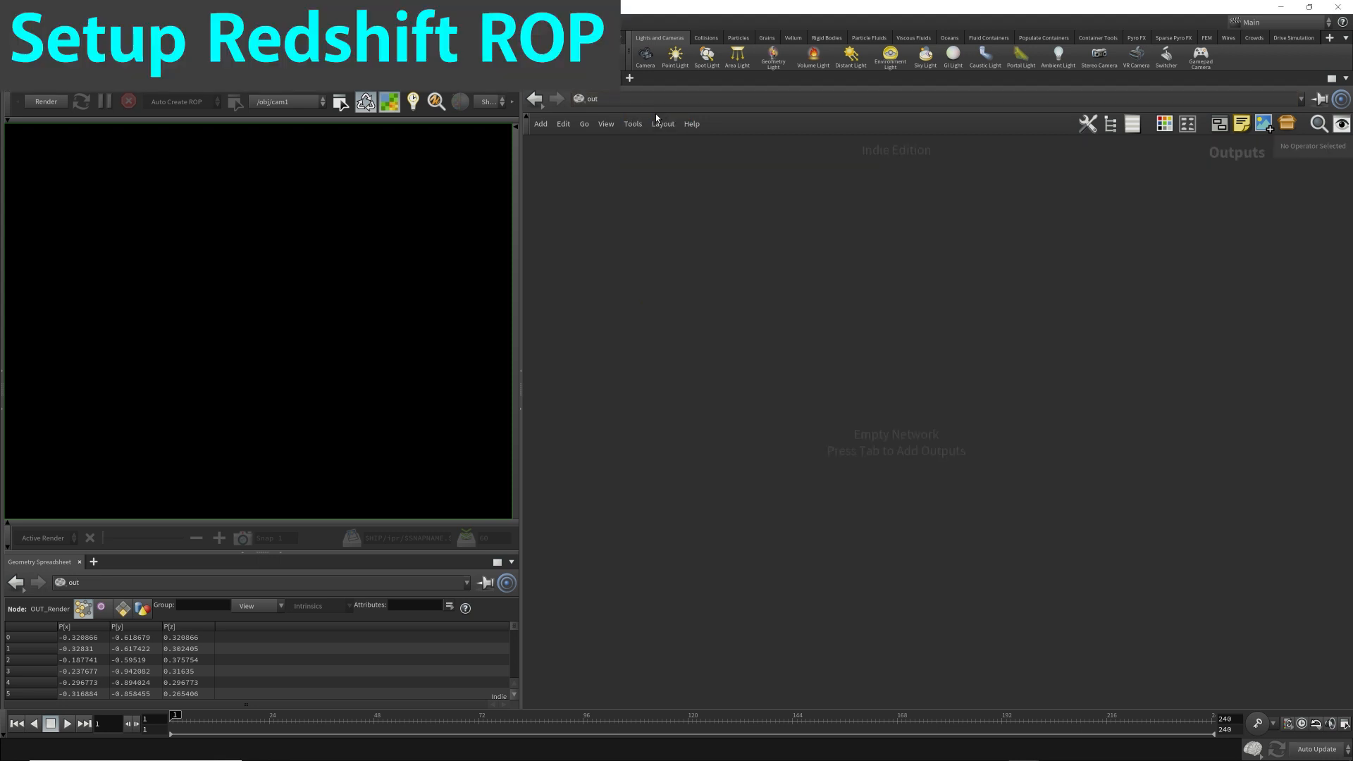
key("Tab")
type("r")
left_click(868, 393)
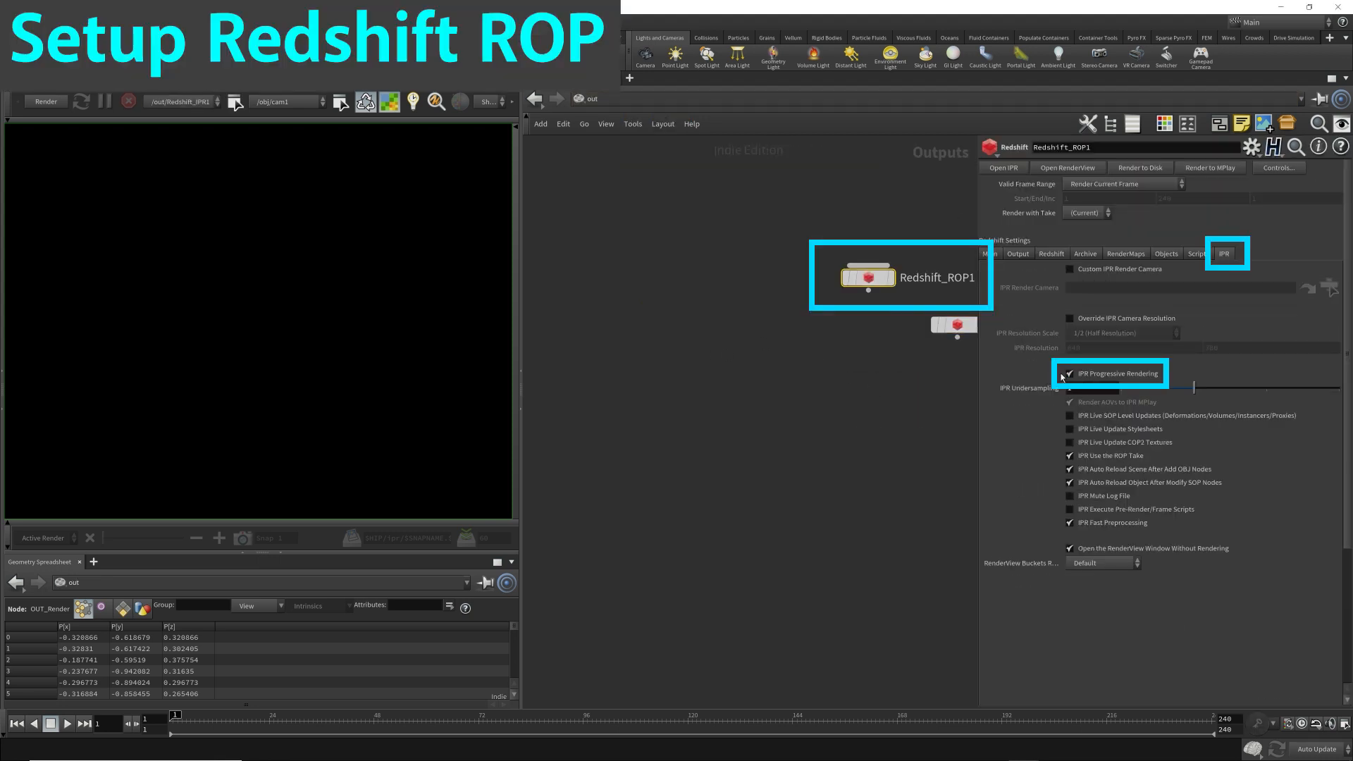
- Turn off IPR progressive rendering and rendering to MPlay on Redshift_ROP1
left_click(1069, 374)
left_click(1019, 255)
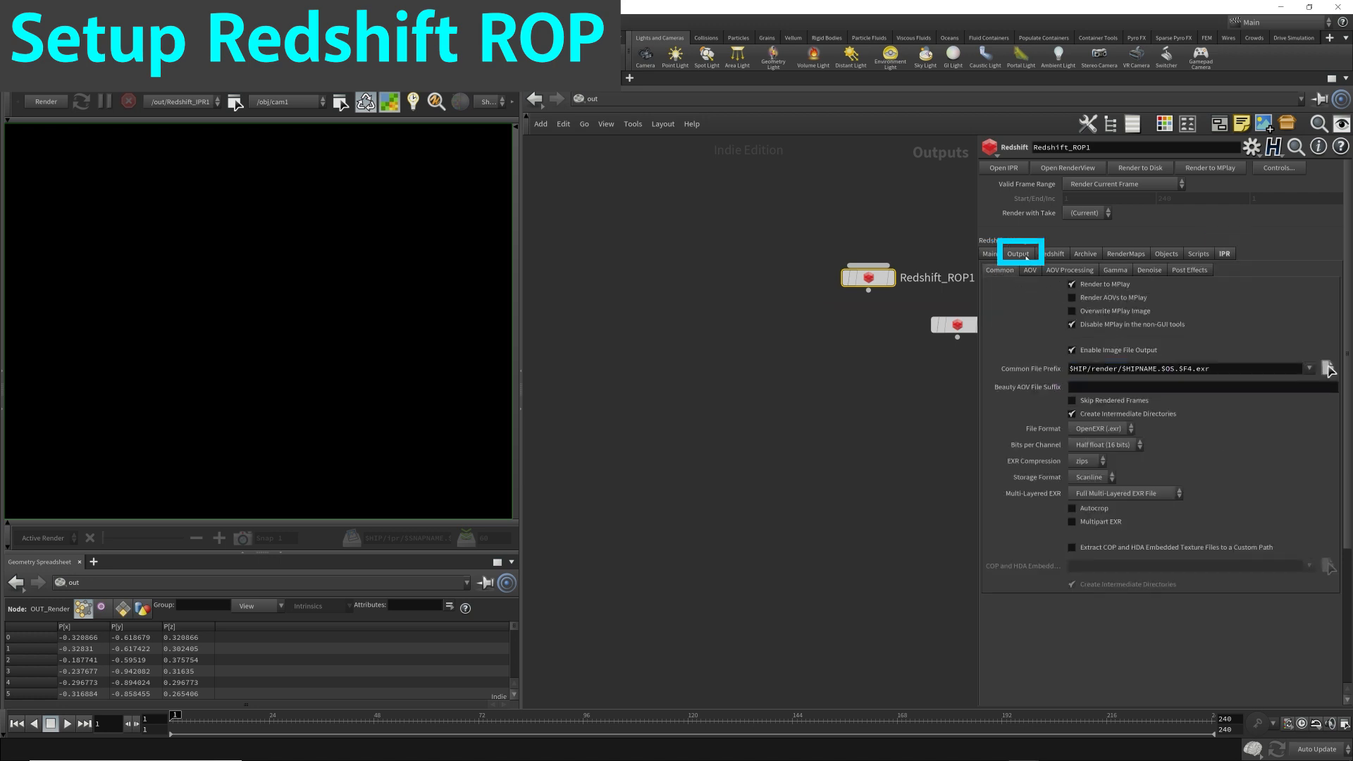
left_click(1070, 284)
middle_click_drag(891, 355, 735, 421)
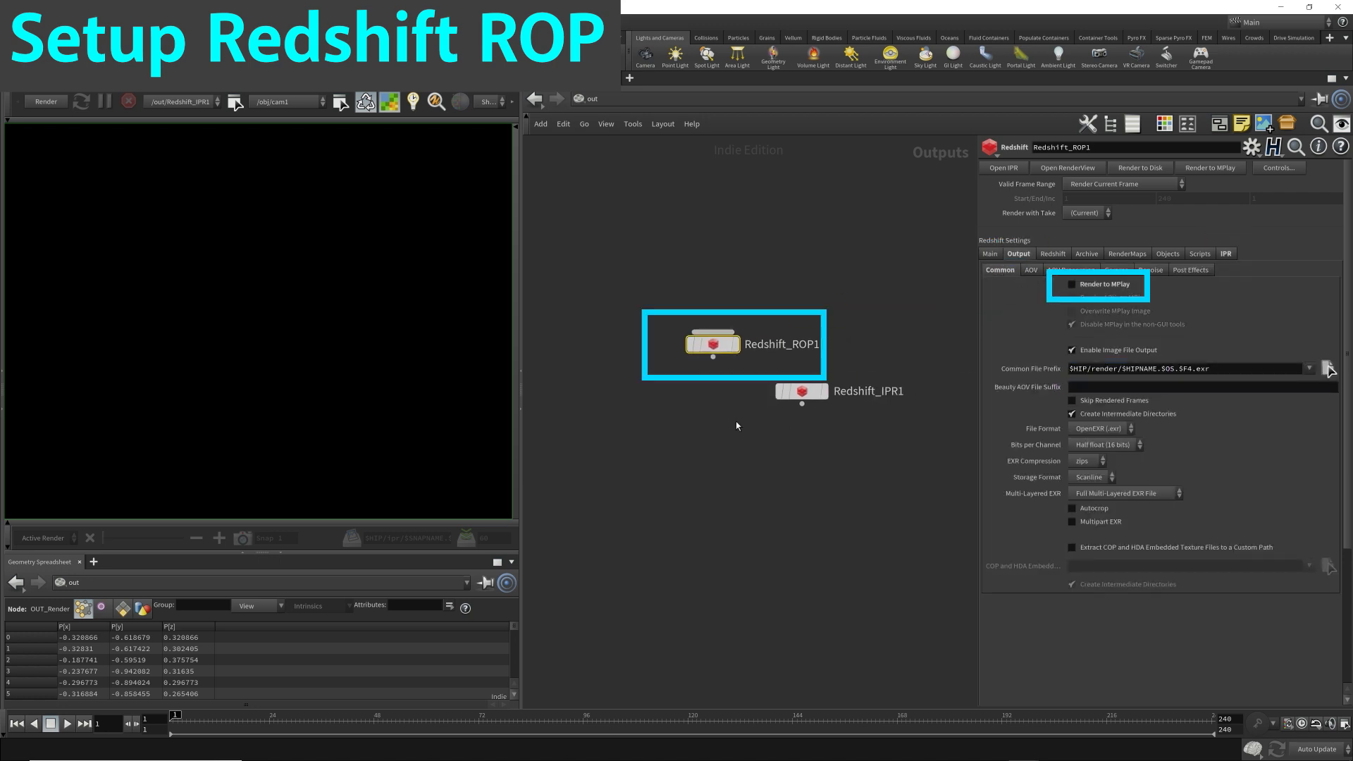
middle_click_drag(853, 262, 837, 267)
- Return to the object network, set rslightdome1's intensity multiplier to 0.4 and disable its background
left_click(590, 98)
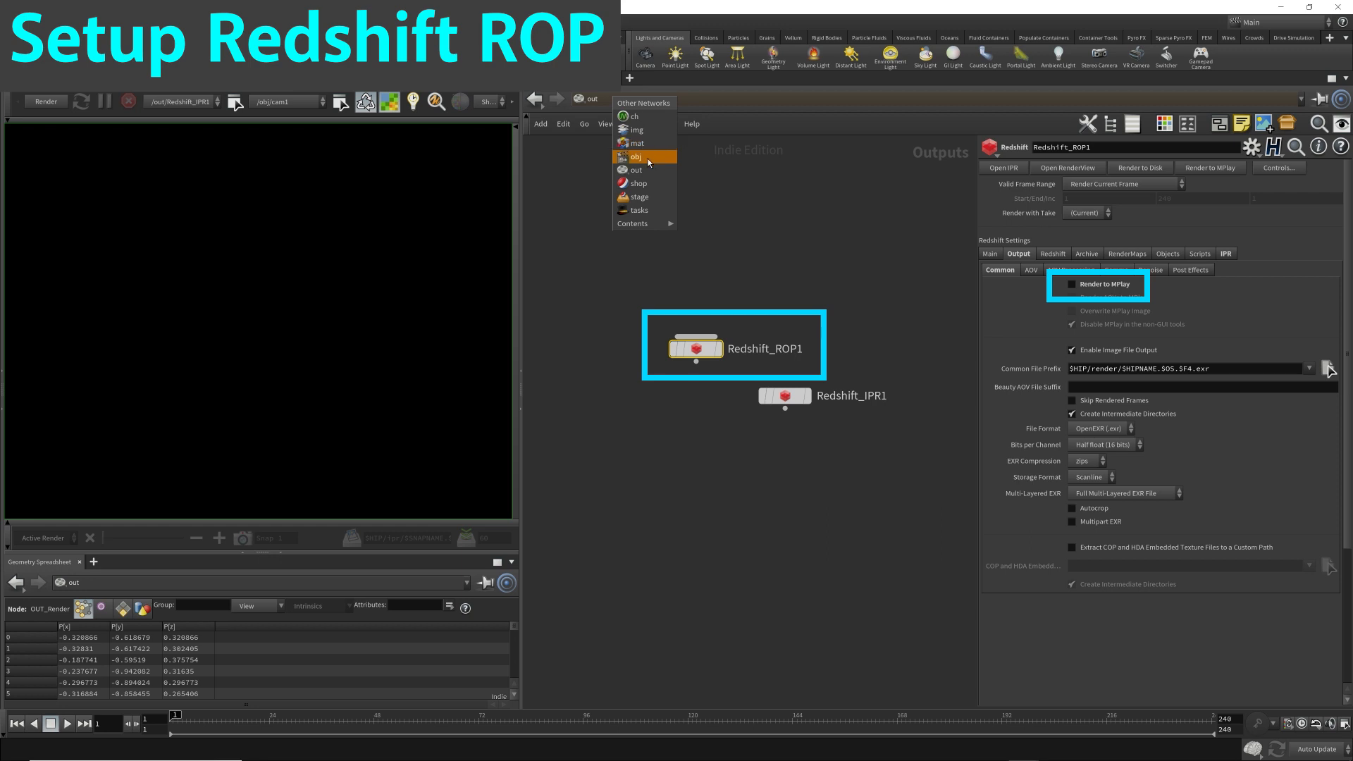
left_click(647, 158)
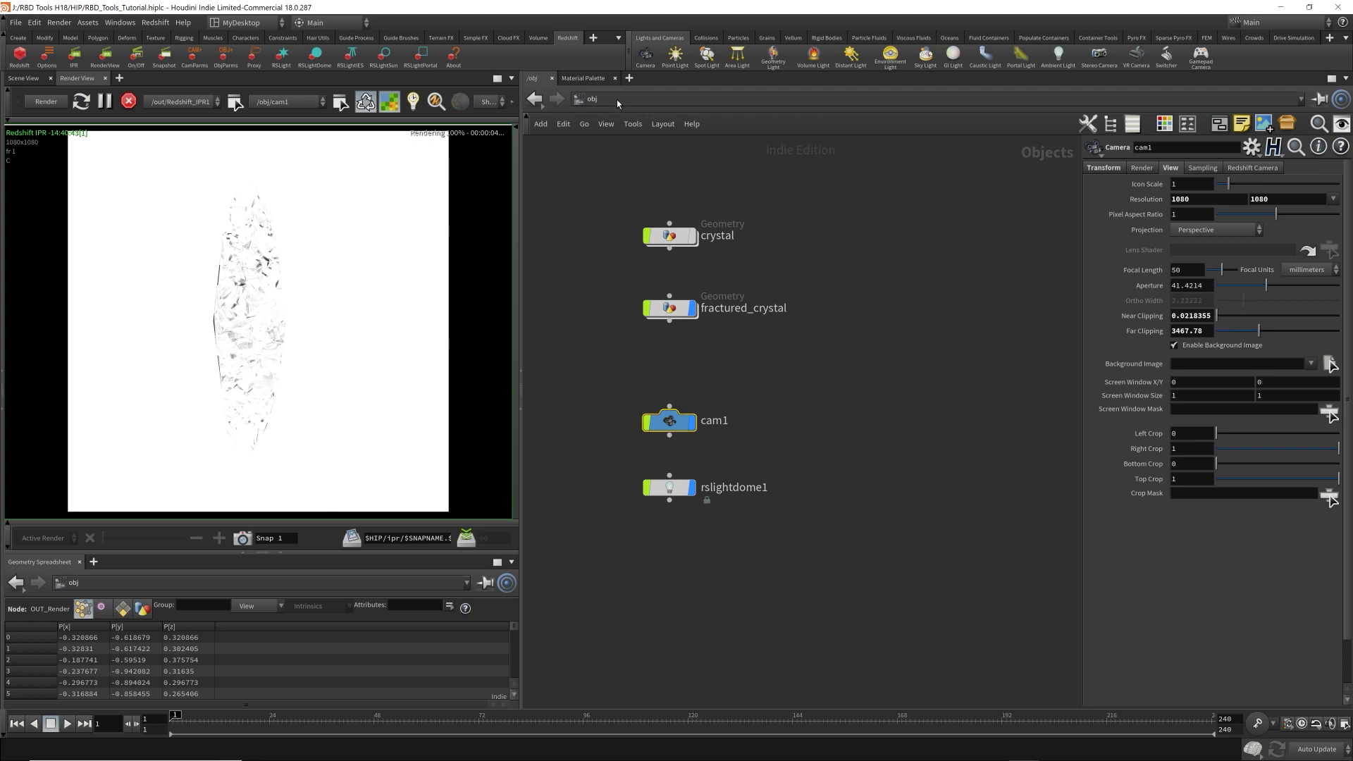
left_click_drag(636, 518, 726, 471)
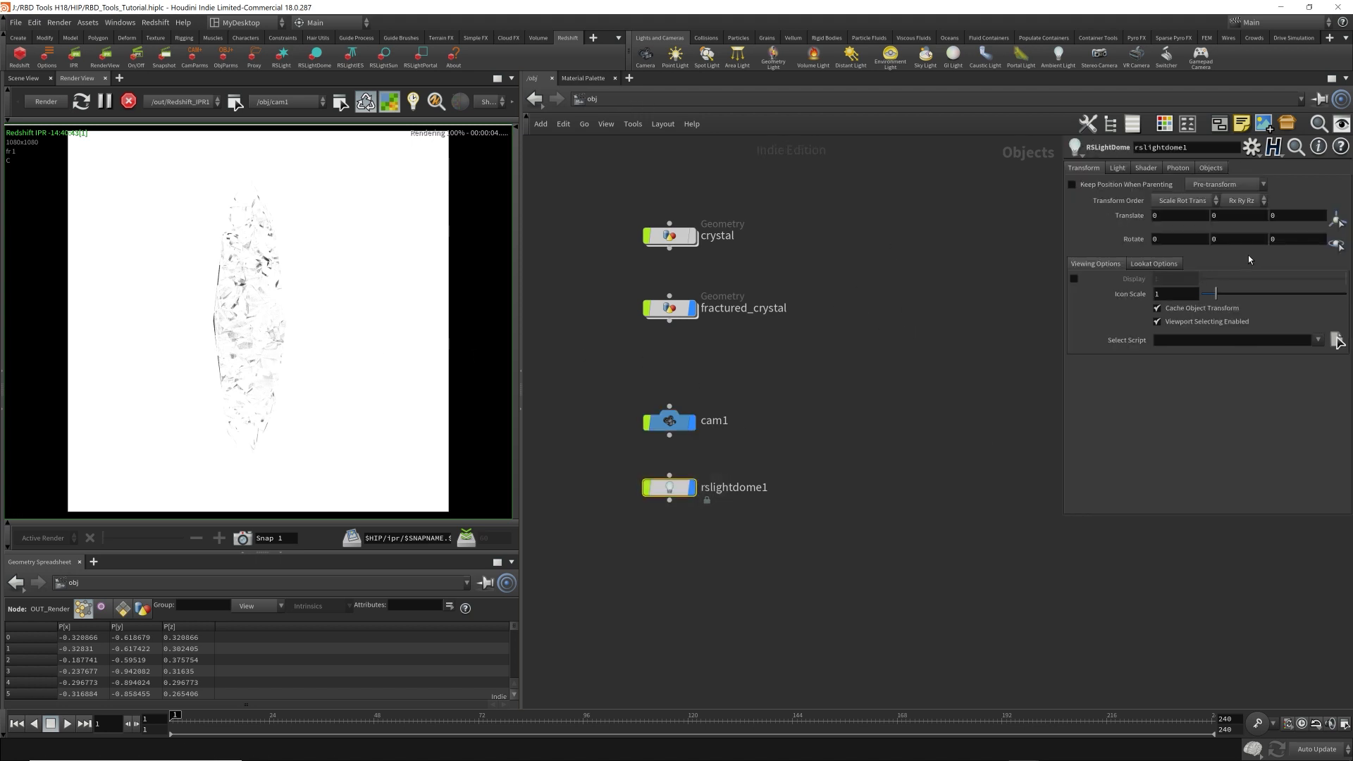
left_click(1118, 169)
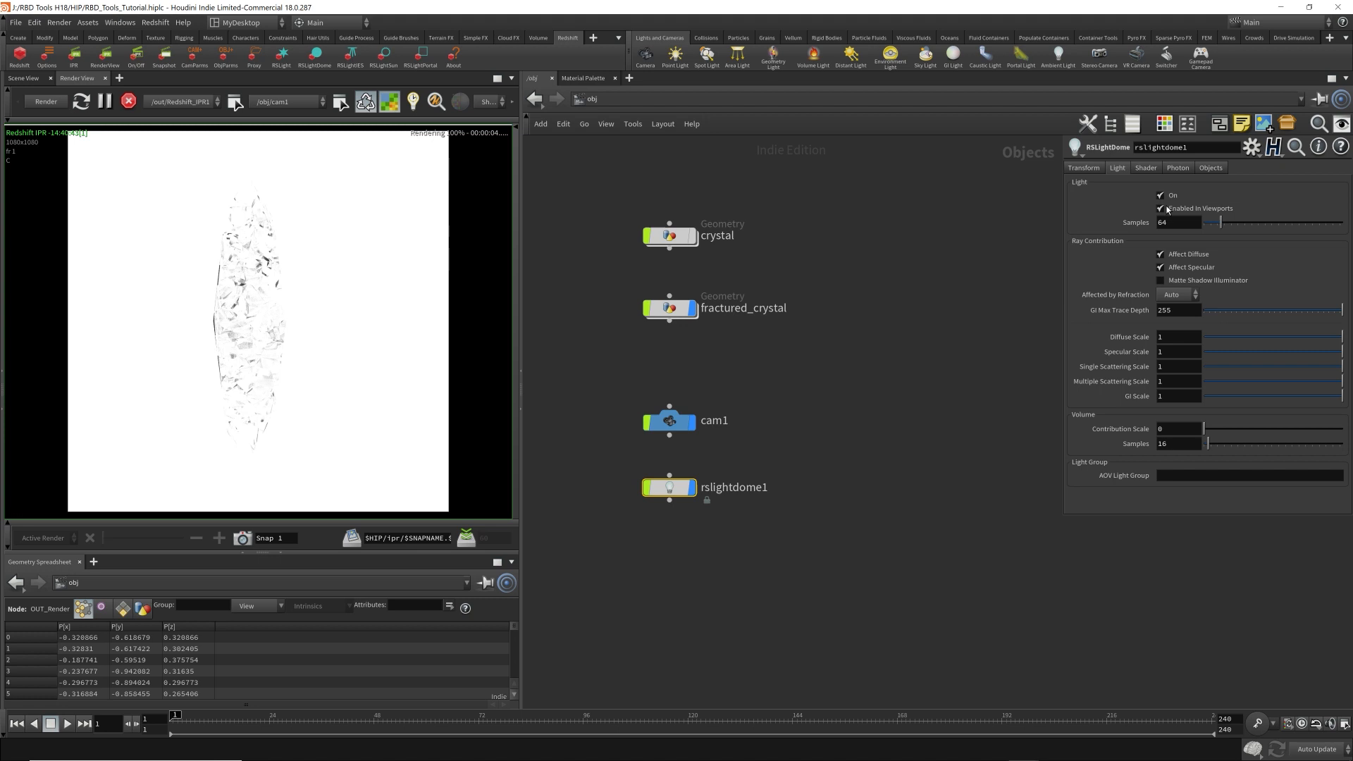
left_click(1146, 169)
double_click(1175, 291)
type("0.3")
key("Return")
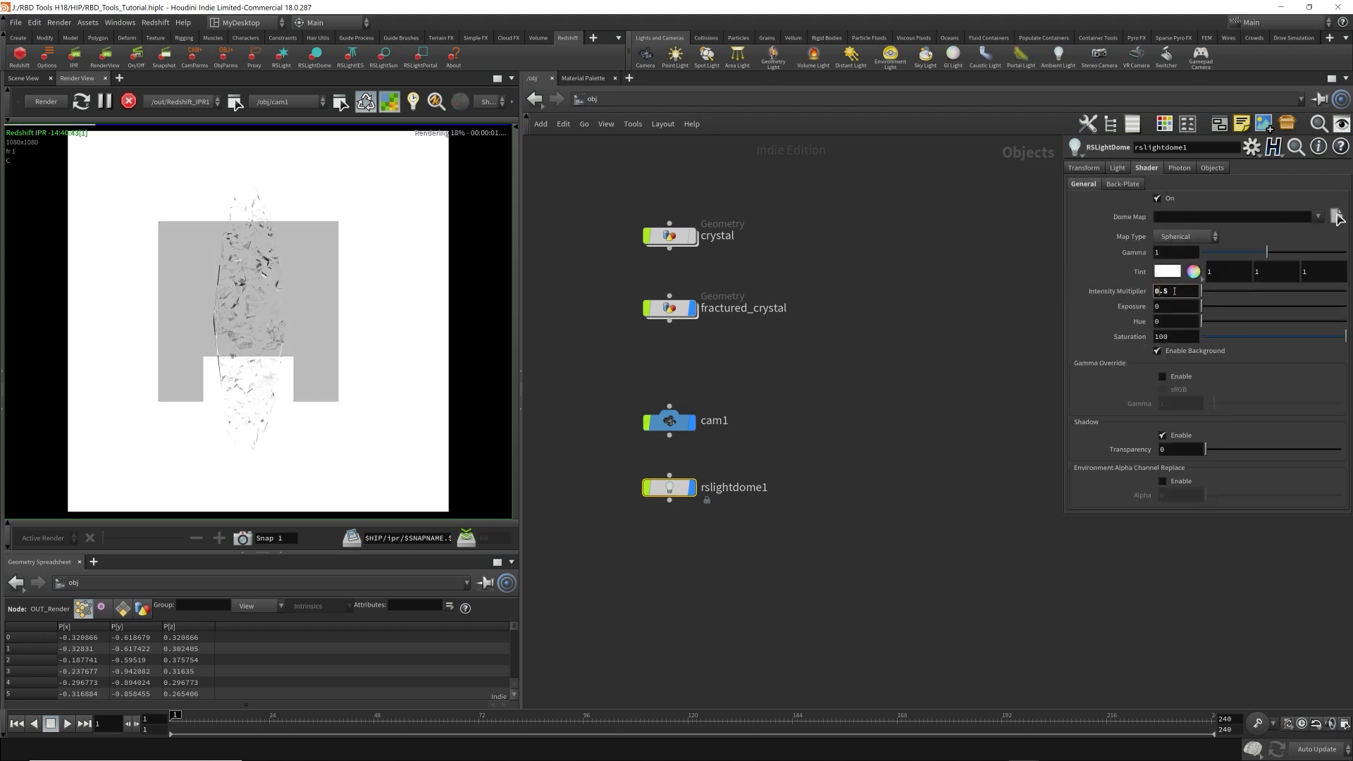
scroll(1174, 291, "up", 1)
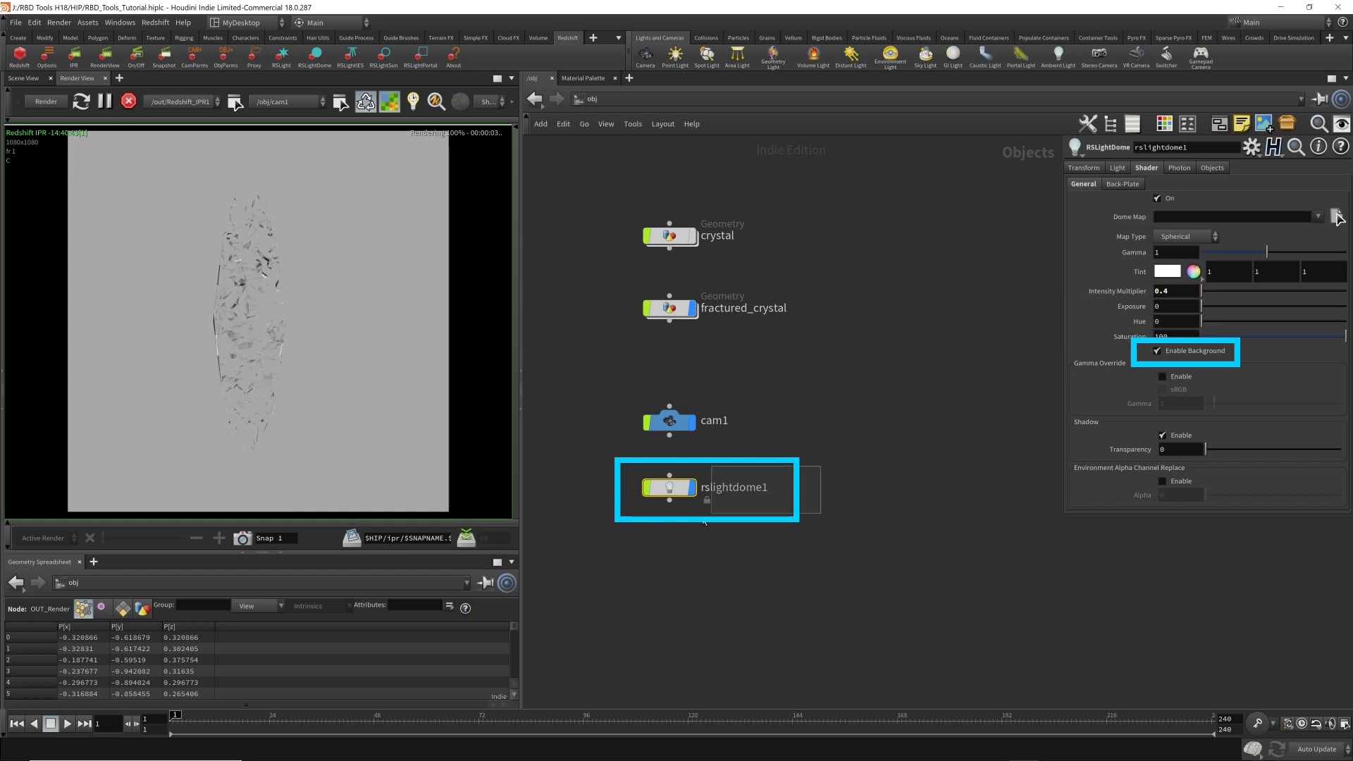
left_click(1157, 351)
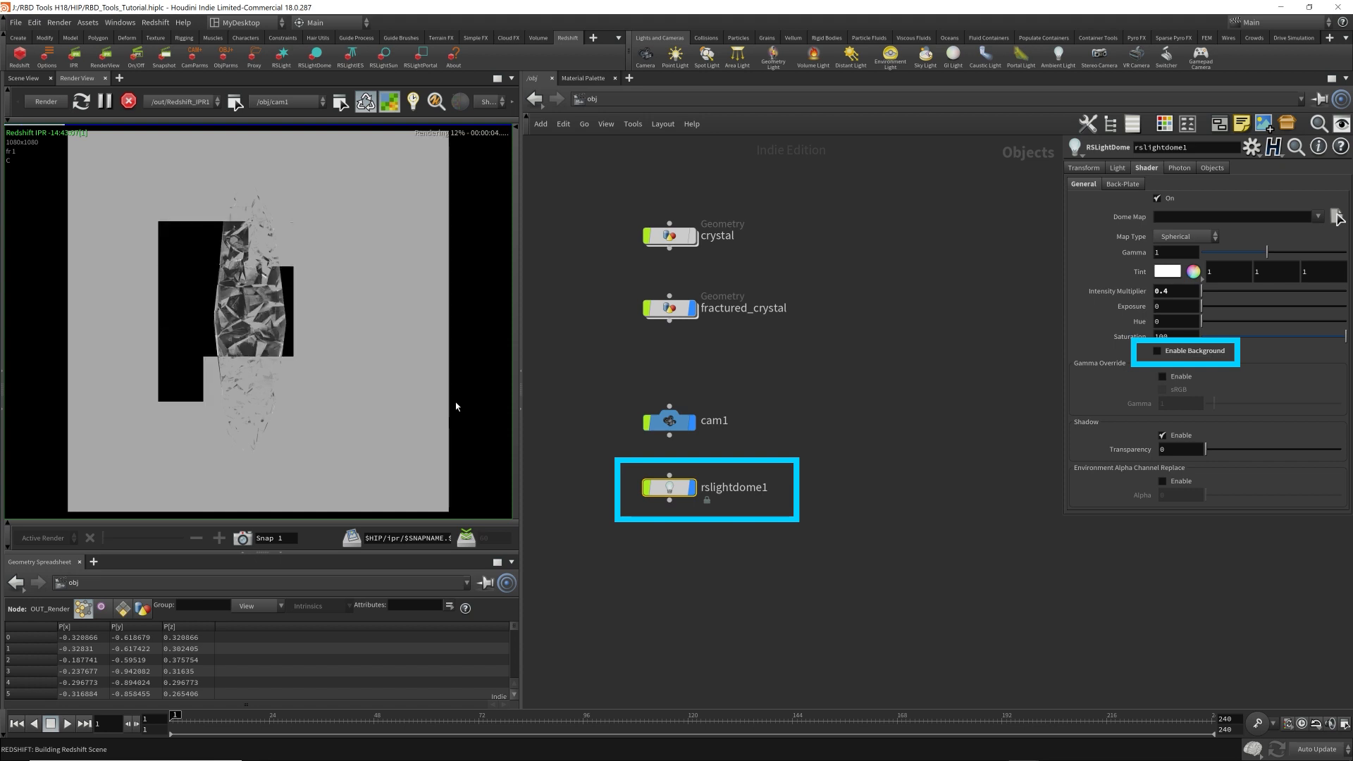
- Set the resolution of cam1 to 640 by 640
left_click_drag(551, 349, 752, 434)
left_click_drag(1201, 198, 1004, 189)
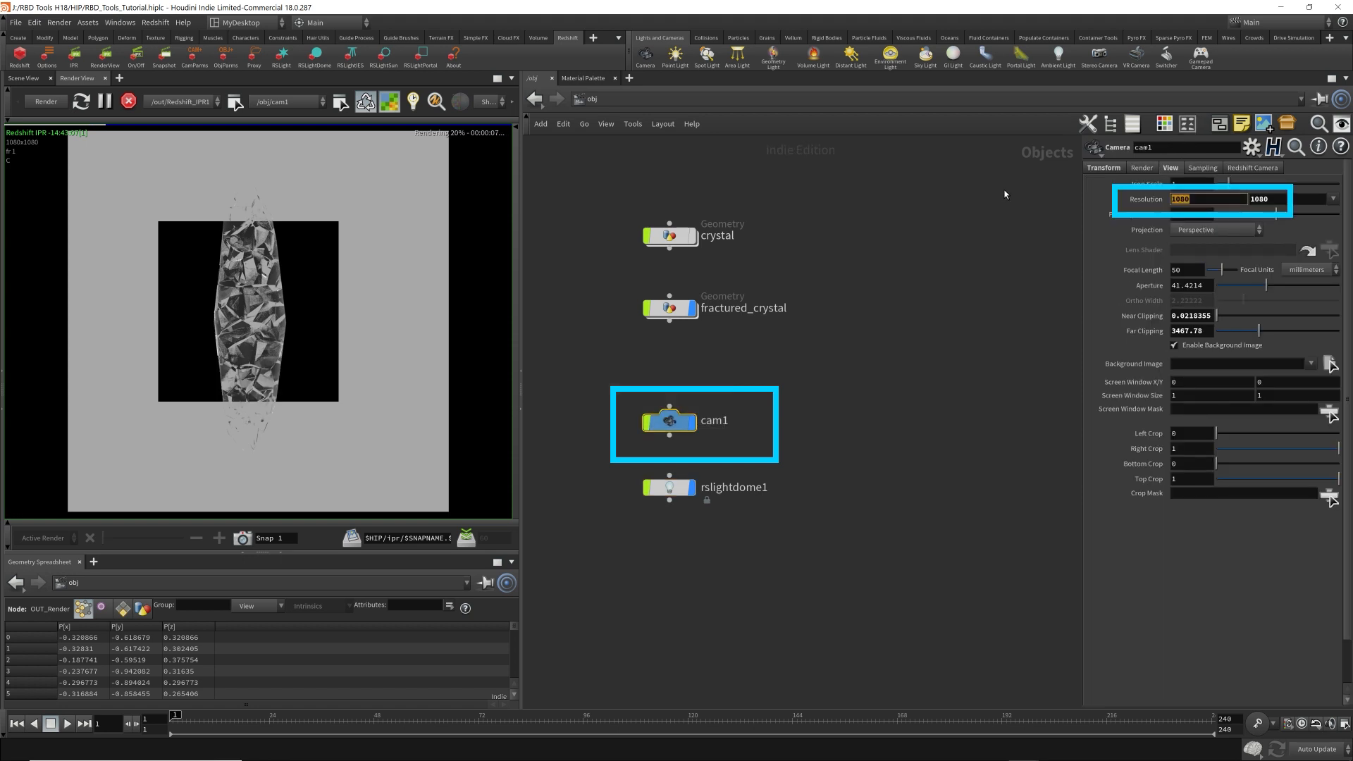
type("640")
key("Tab")
type("640")
key("Return")
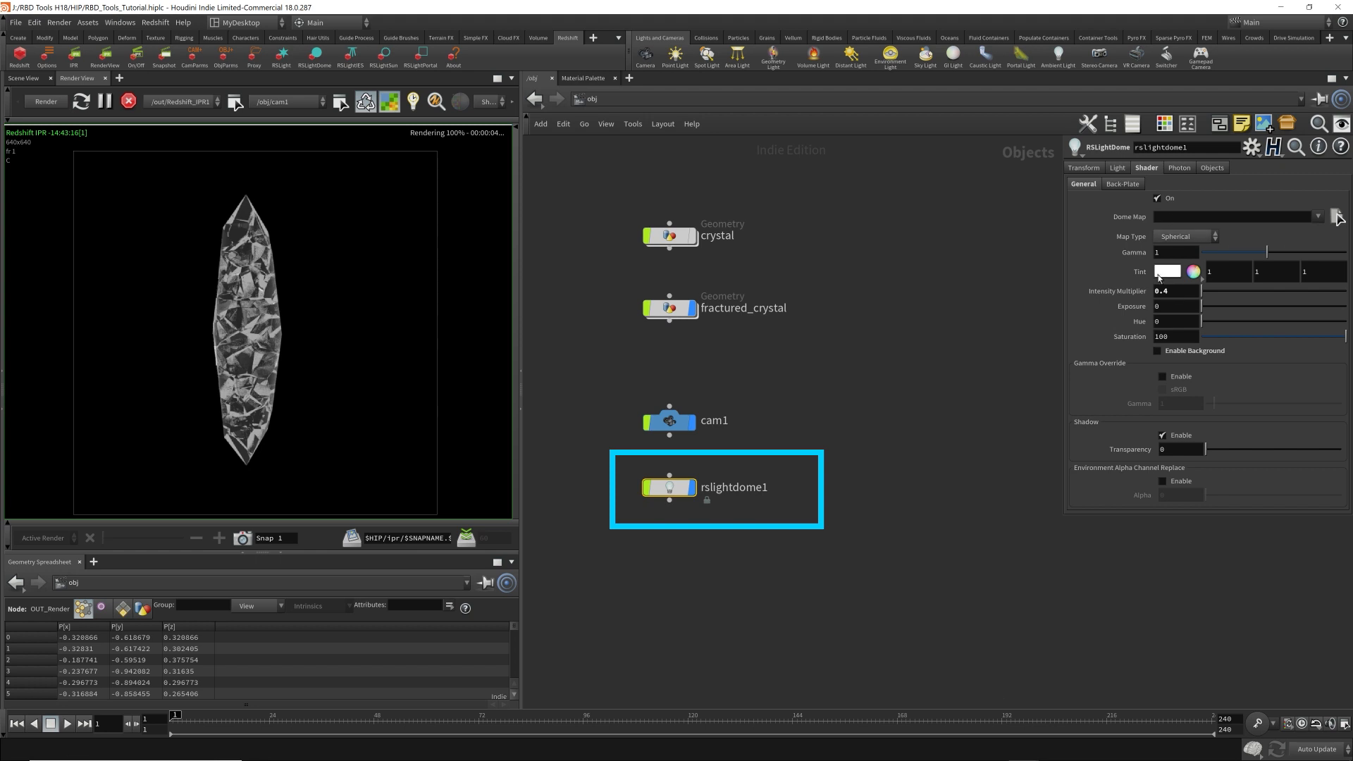
- Set rslightdome1's intensity multiplier to 1 and its exposure to 0.8
double_click(1180, 291)
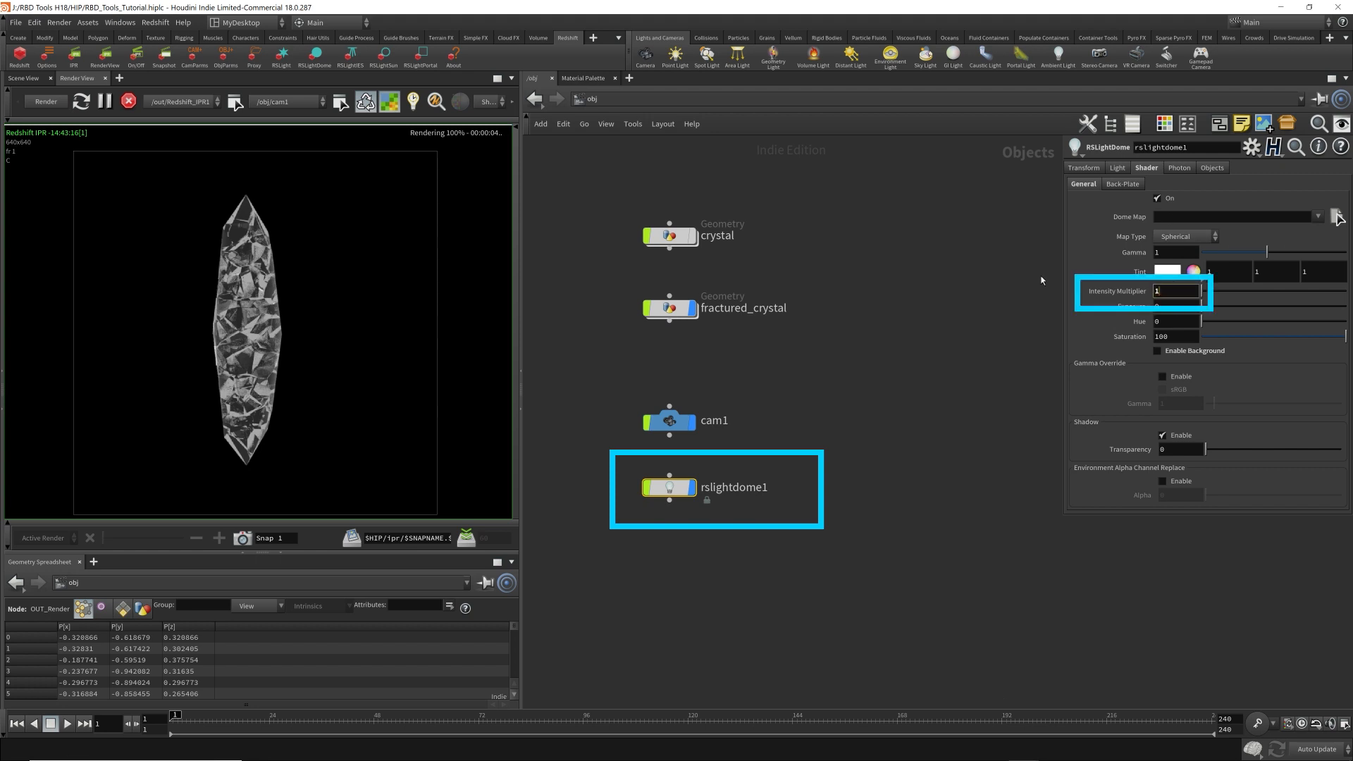
type("1")
key("Tab")
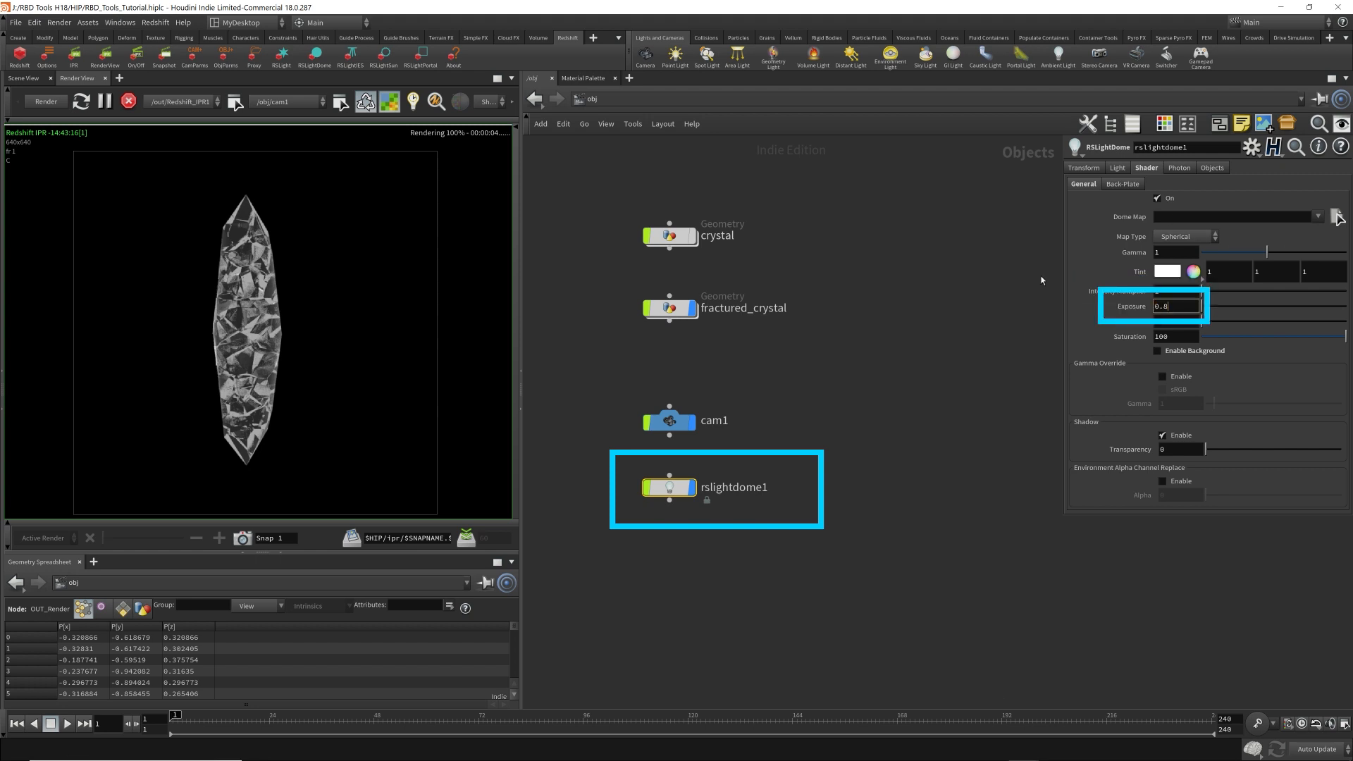
type("0.8")
key("Return")
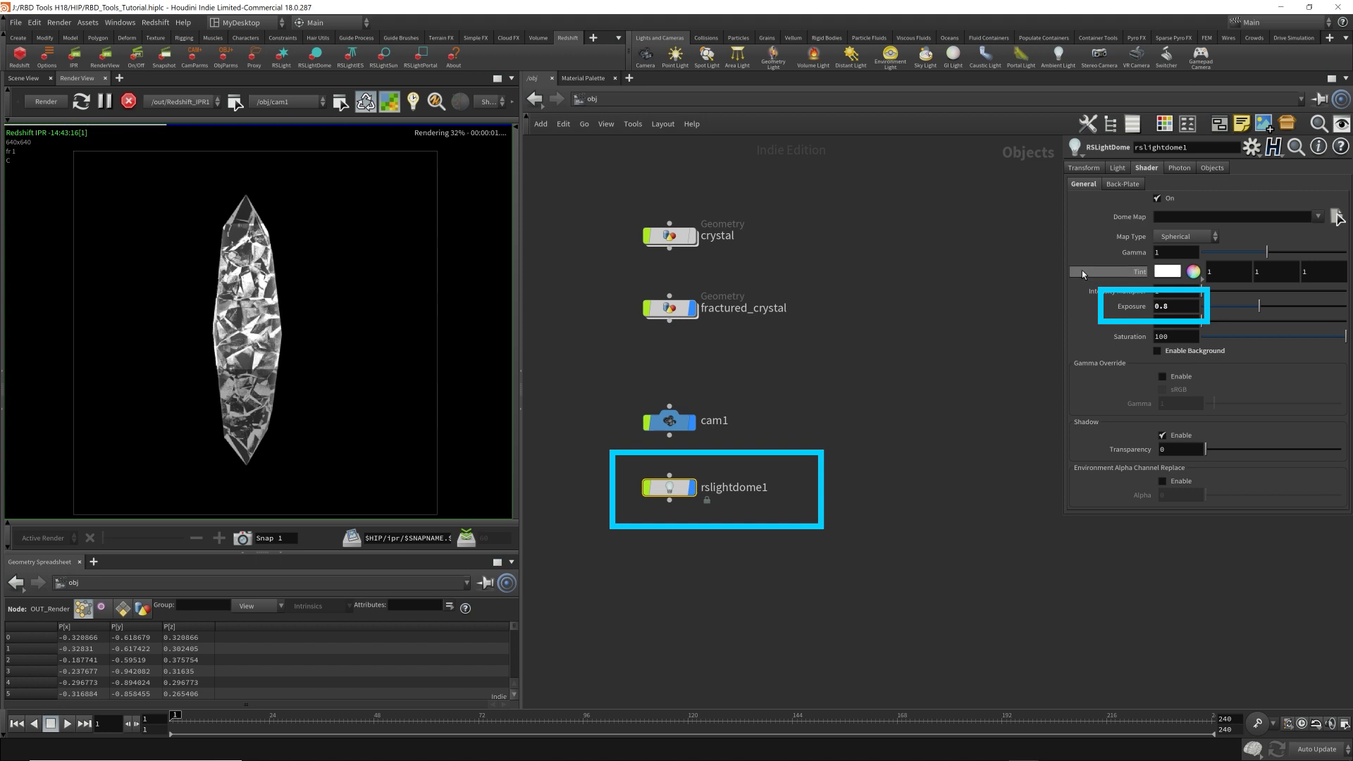
- Tint rslightdome1 a muted dark blue with RGB values 0.075, 0.1875, 0.3
left_click(1171, 279)
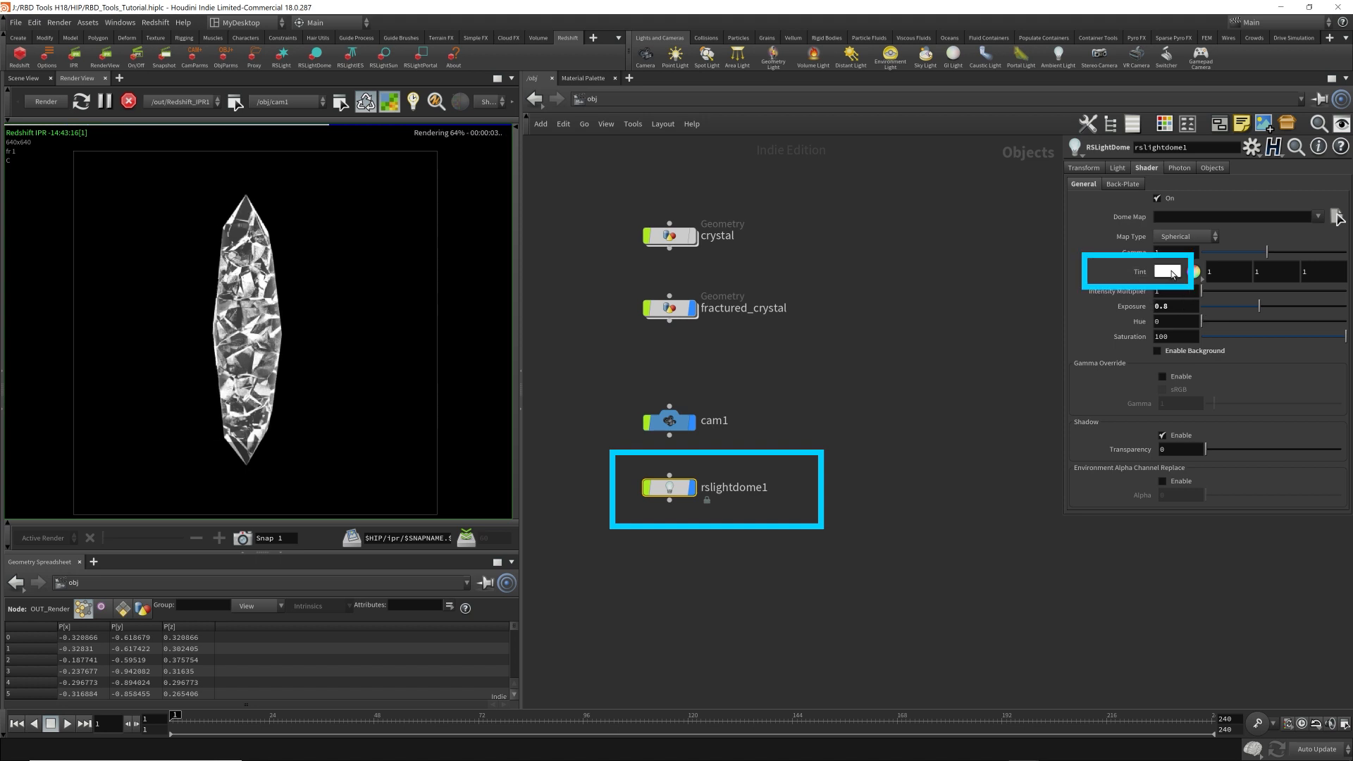
left_click(1239, 189)
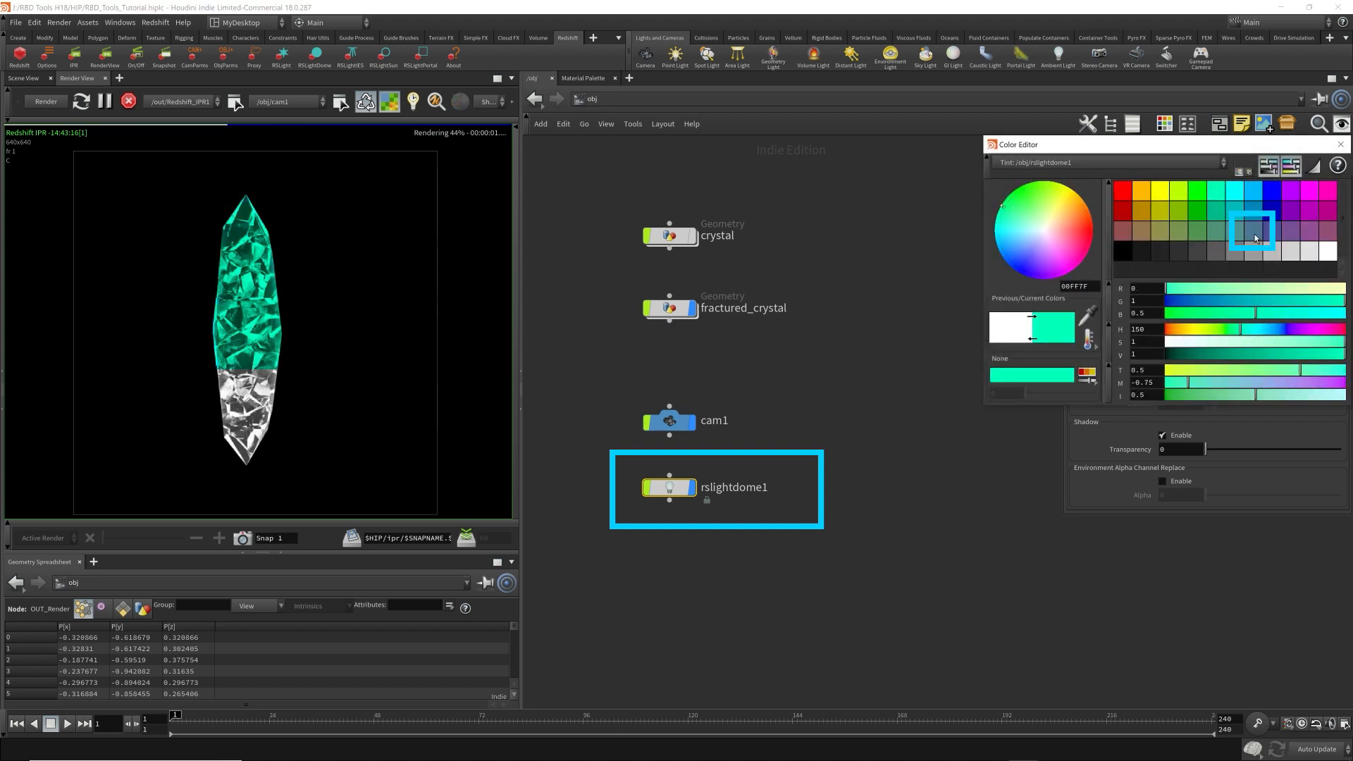
left_click(1252, 230)
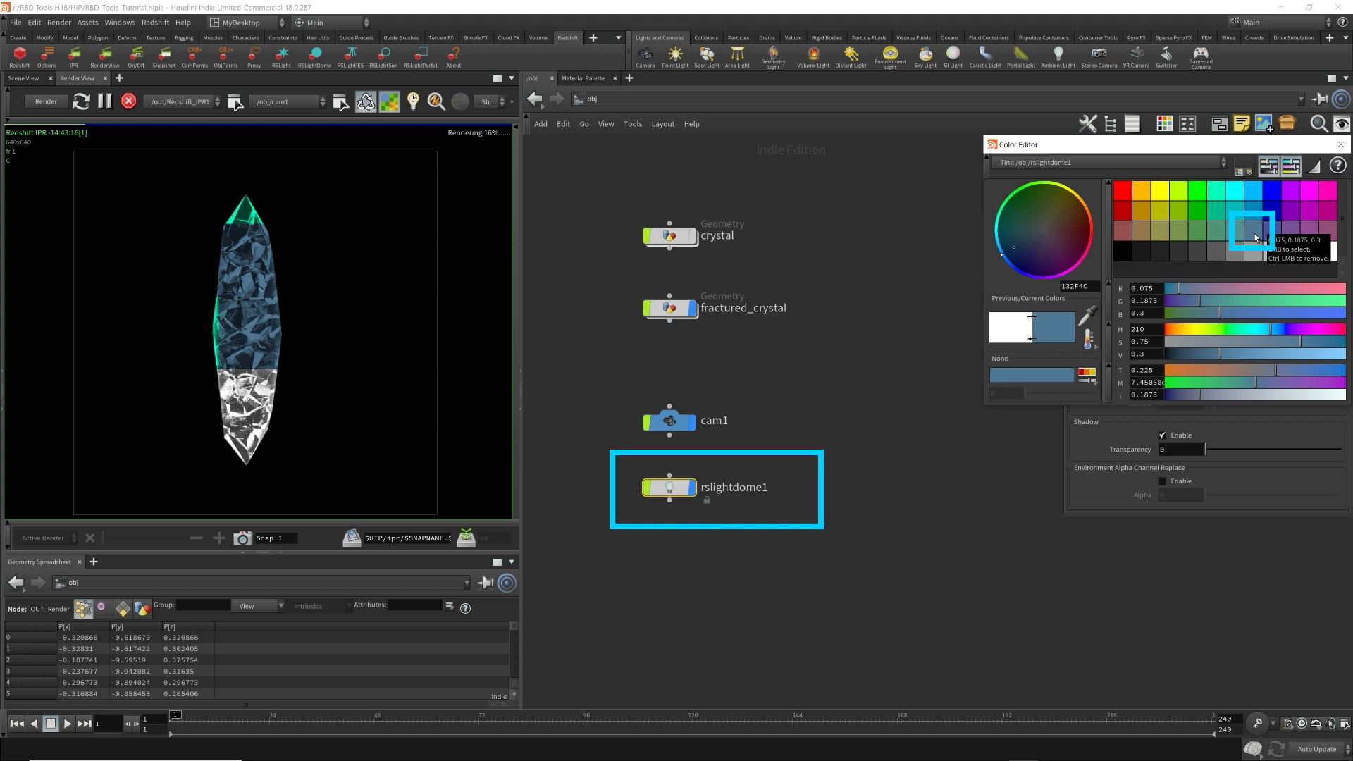
left_click(1337, 143)
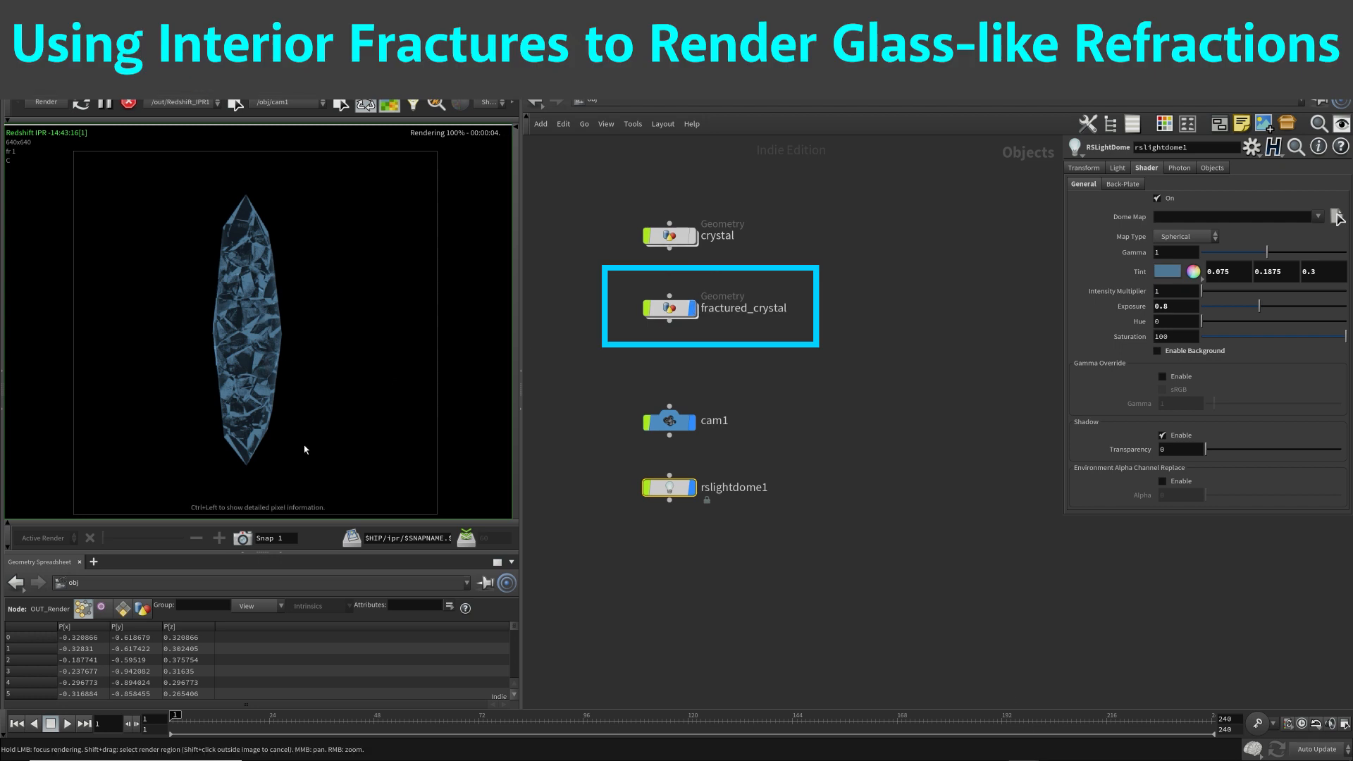
- Inside fractured_crystal, display object_merge1 to preview the unfractured crystal in the Redshift render
mouse_move(662, 308)
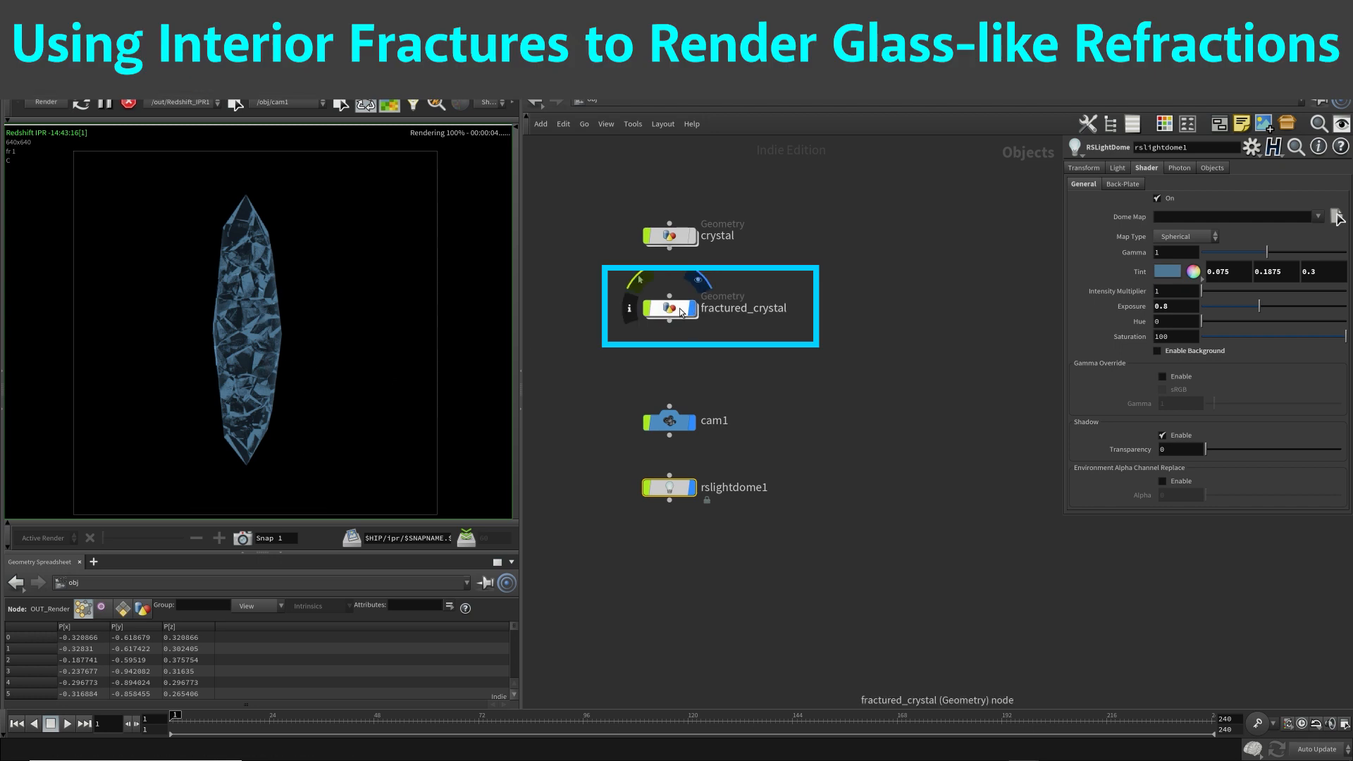
double_click(679, 313)
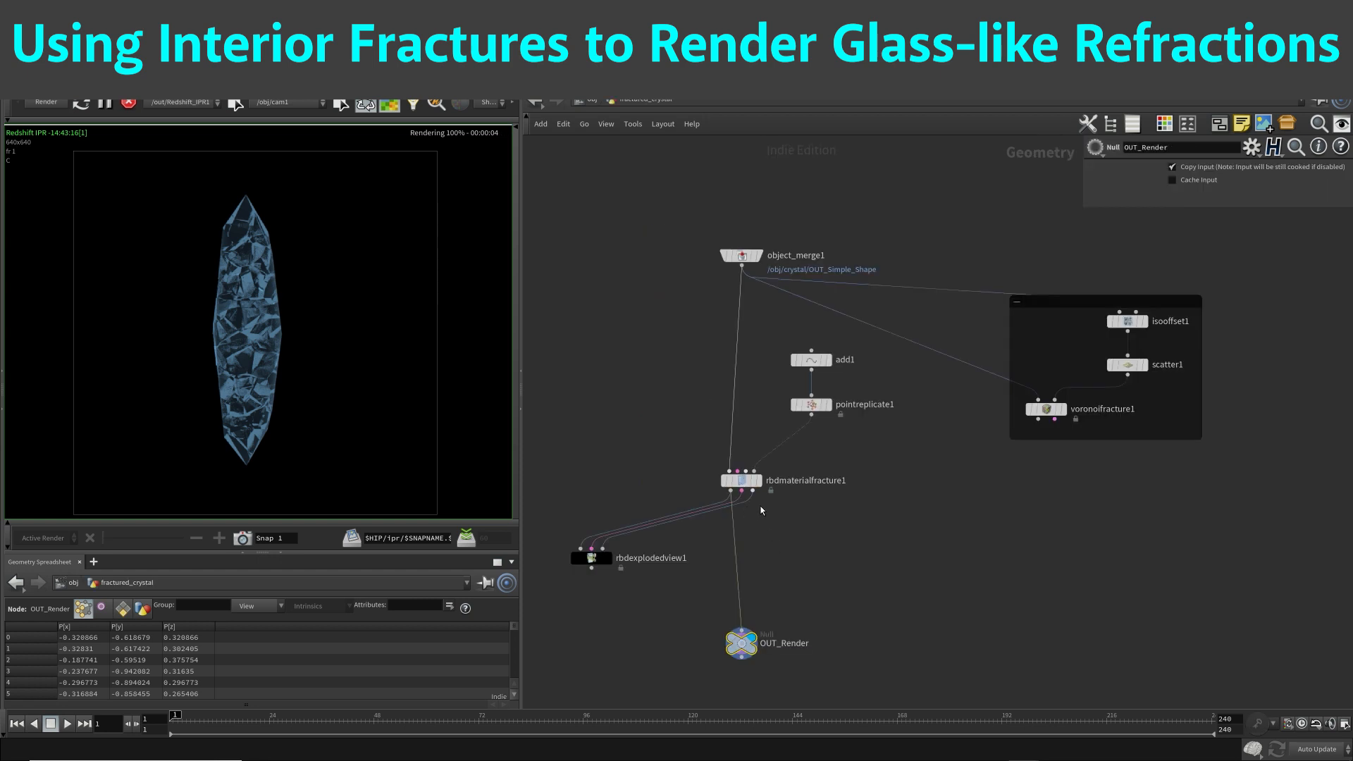
left_click(739, 480)
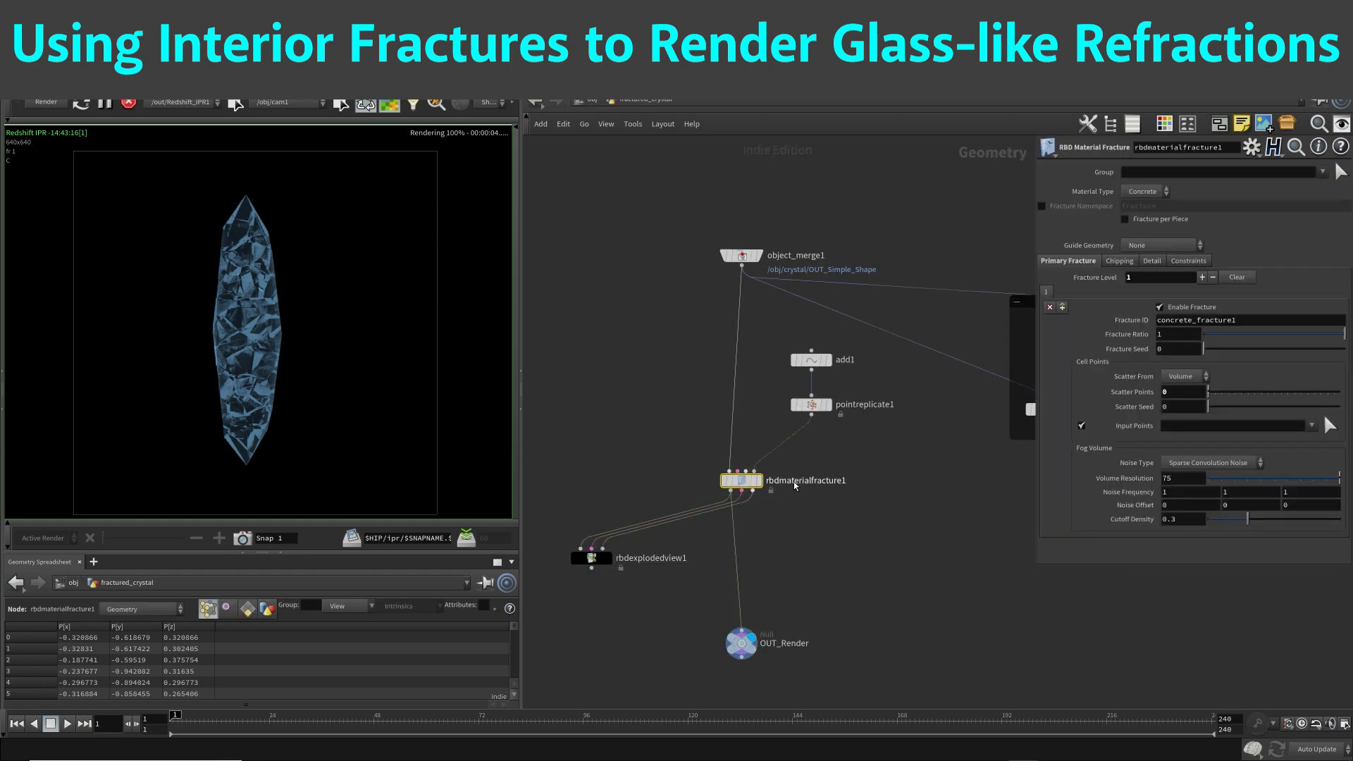
mouse_move(751, 258)
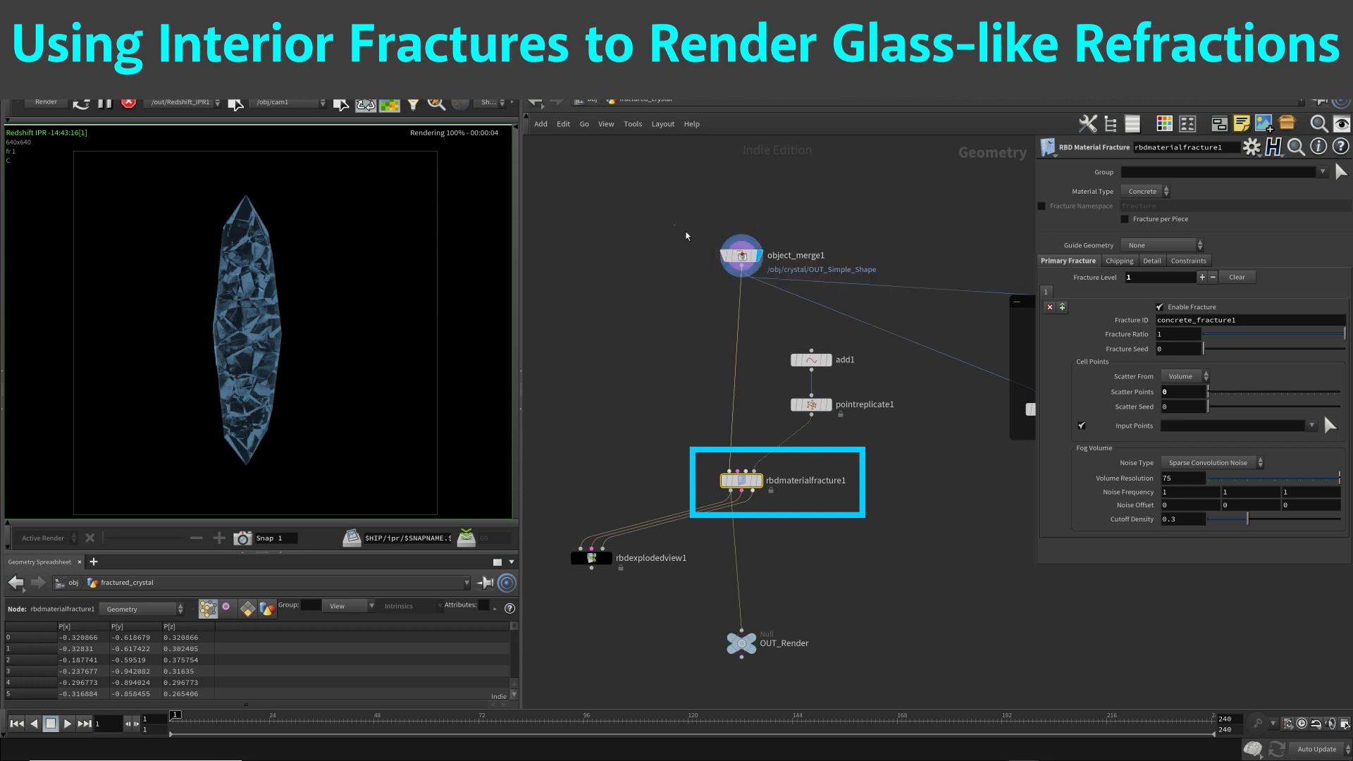
left_click(742, 256)
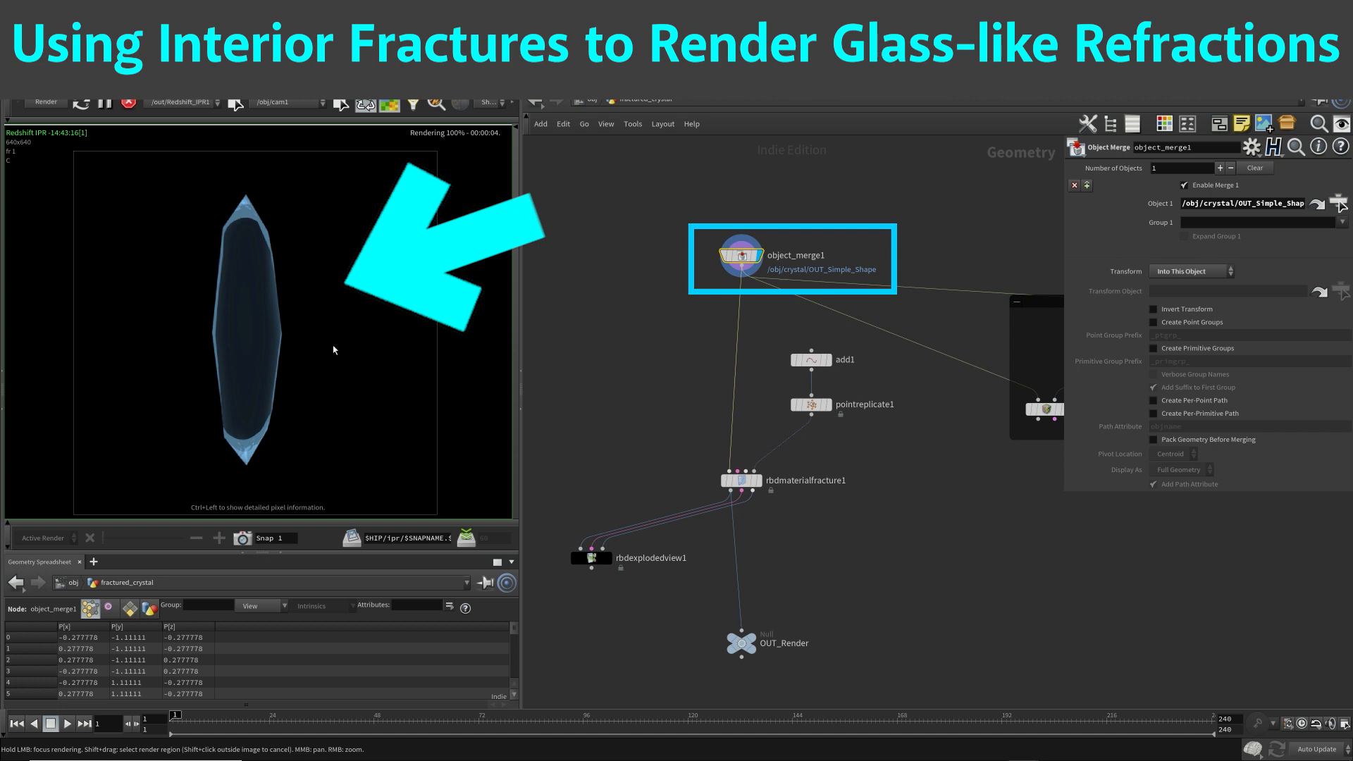
- Move the display flag to rbdmaterialfracture1 and check the fractured crystal in the viewport and the Redshift render
mouse_move(759, 479)
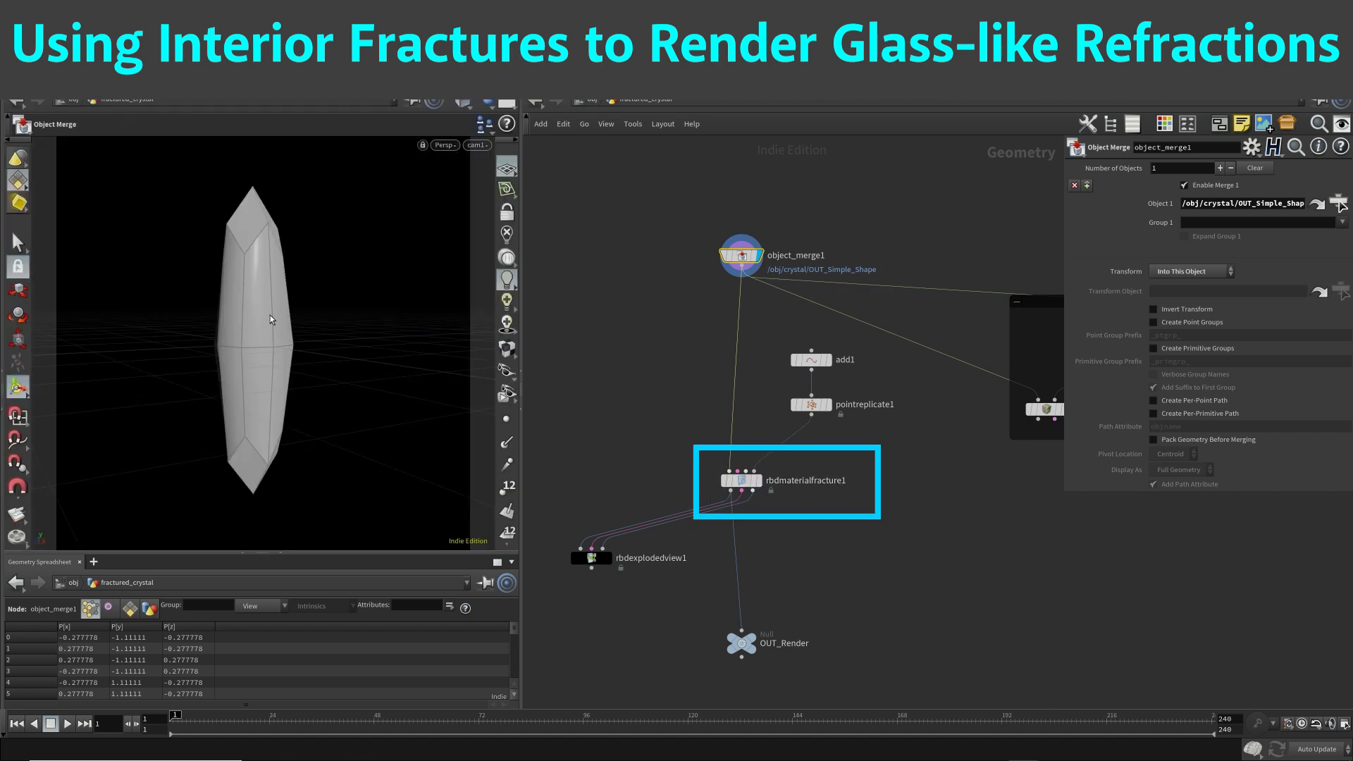
left_click(759, 481)
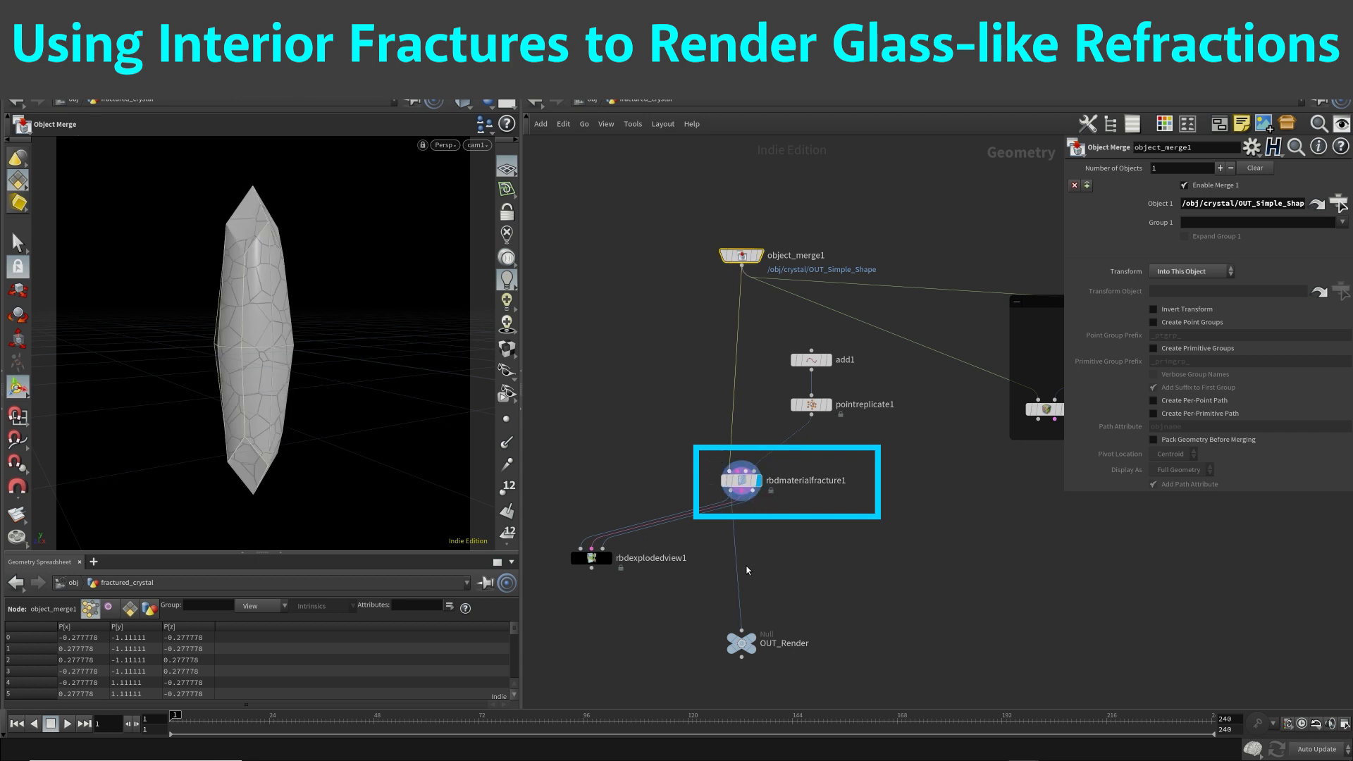
left_click(609, 558)
left_click(760, 482)
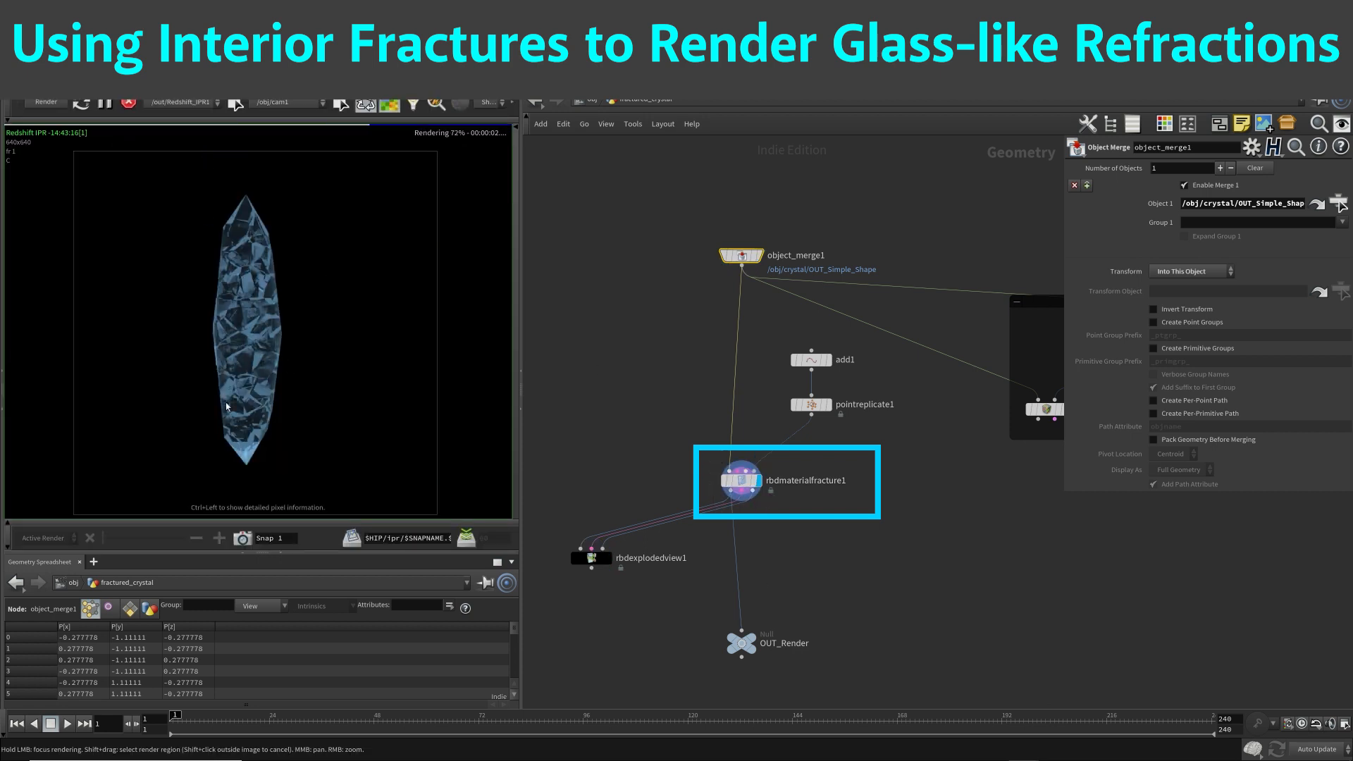
scroll(256, 392, "up", 3)
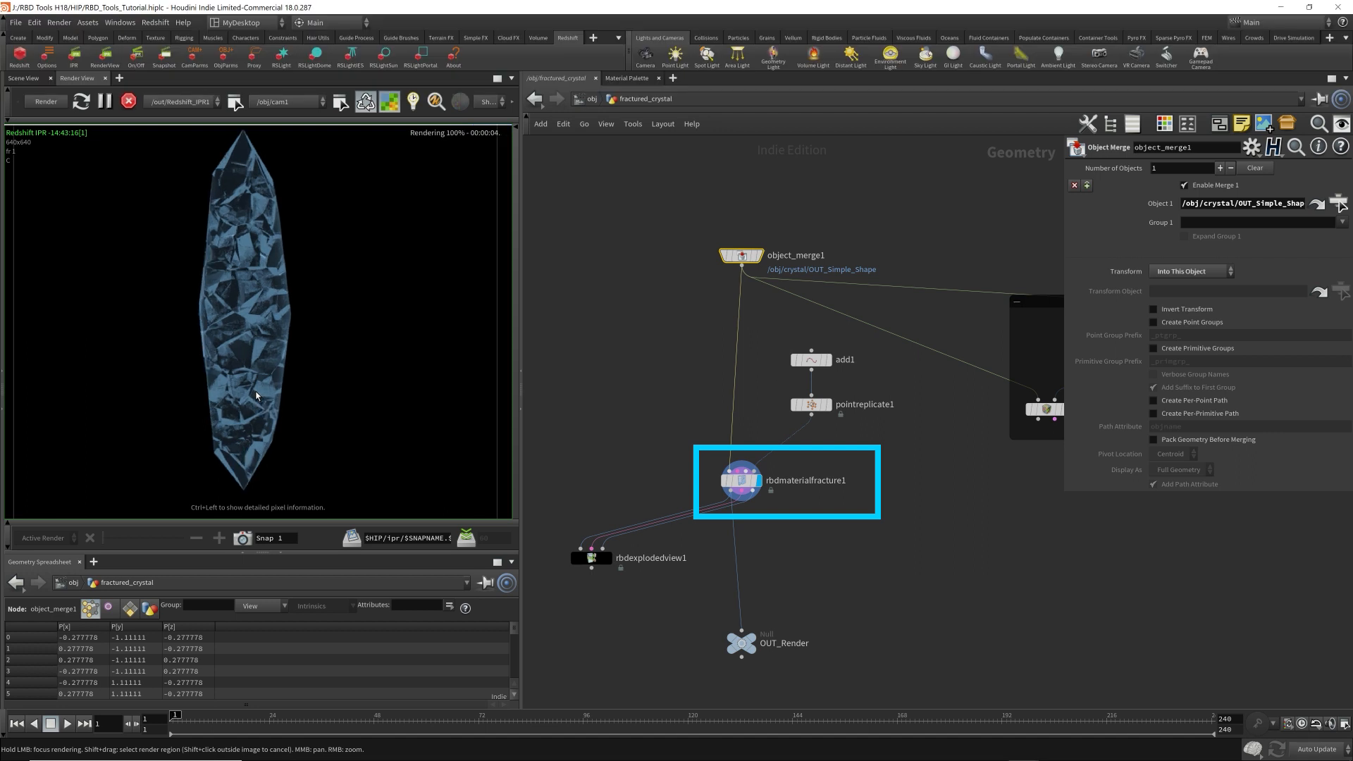
- Try 25 points per point on pointreplicate1, and settle on 10 for larger fracture pieces
scroll(727, 425, "up", 2)
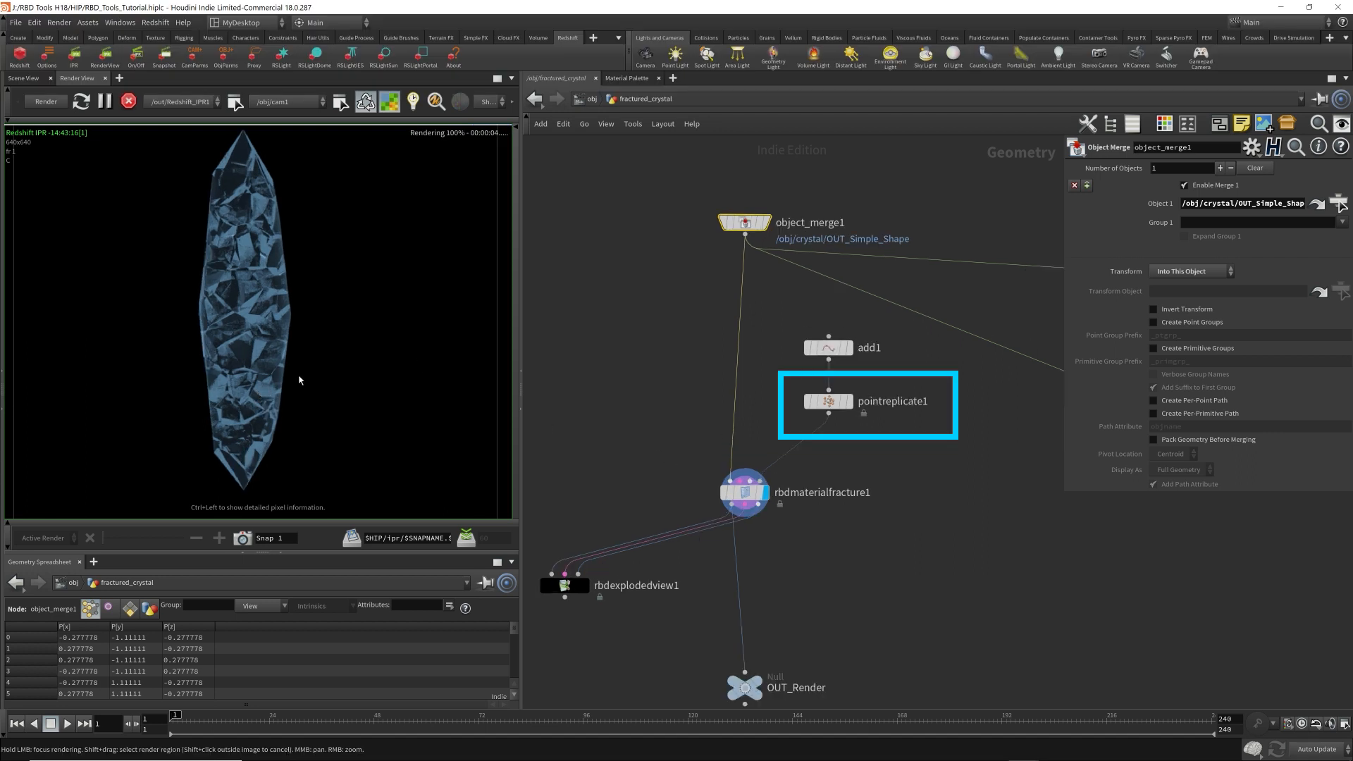
left_click(829, 401)
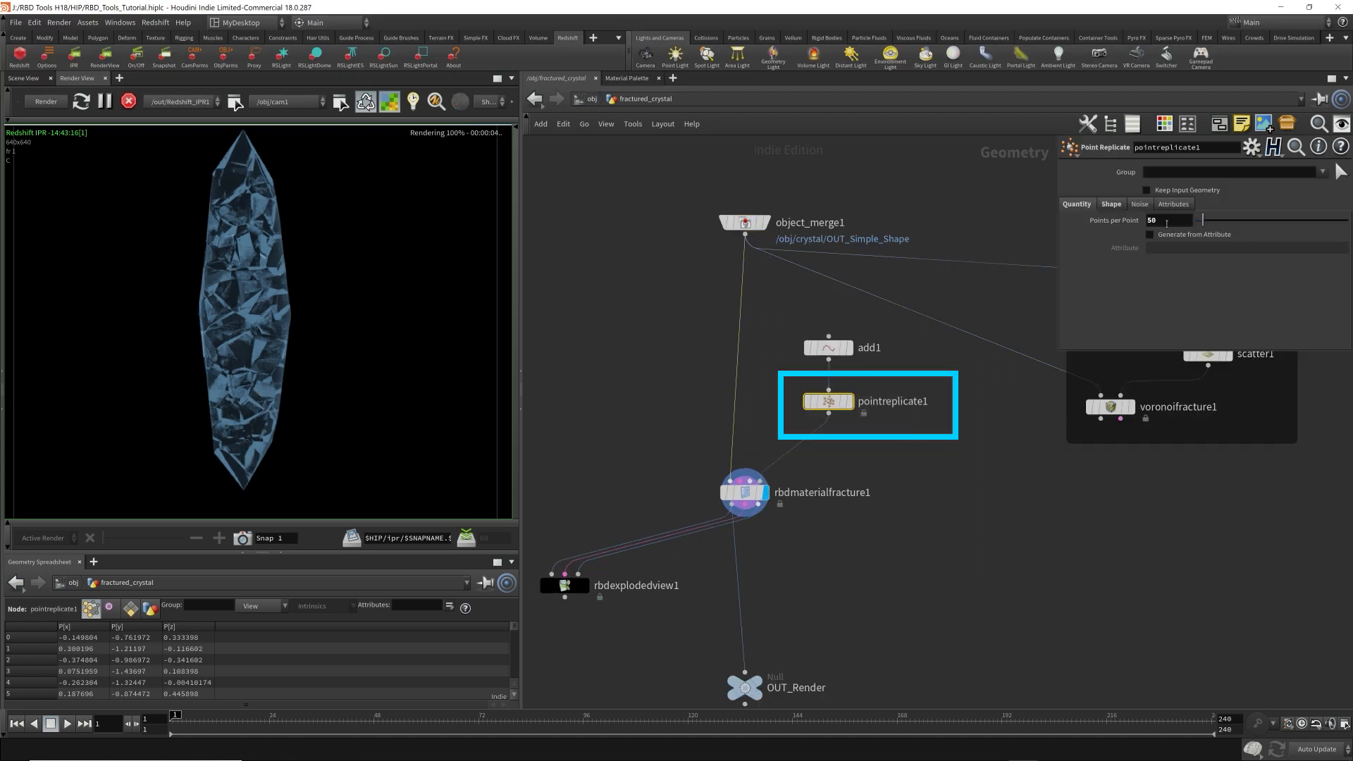
left_click(1166, 221)
type("25")
key("Return")
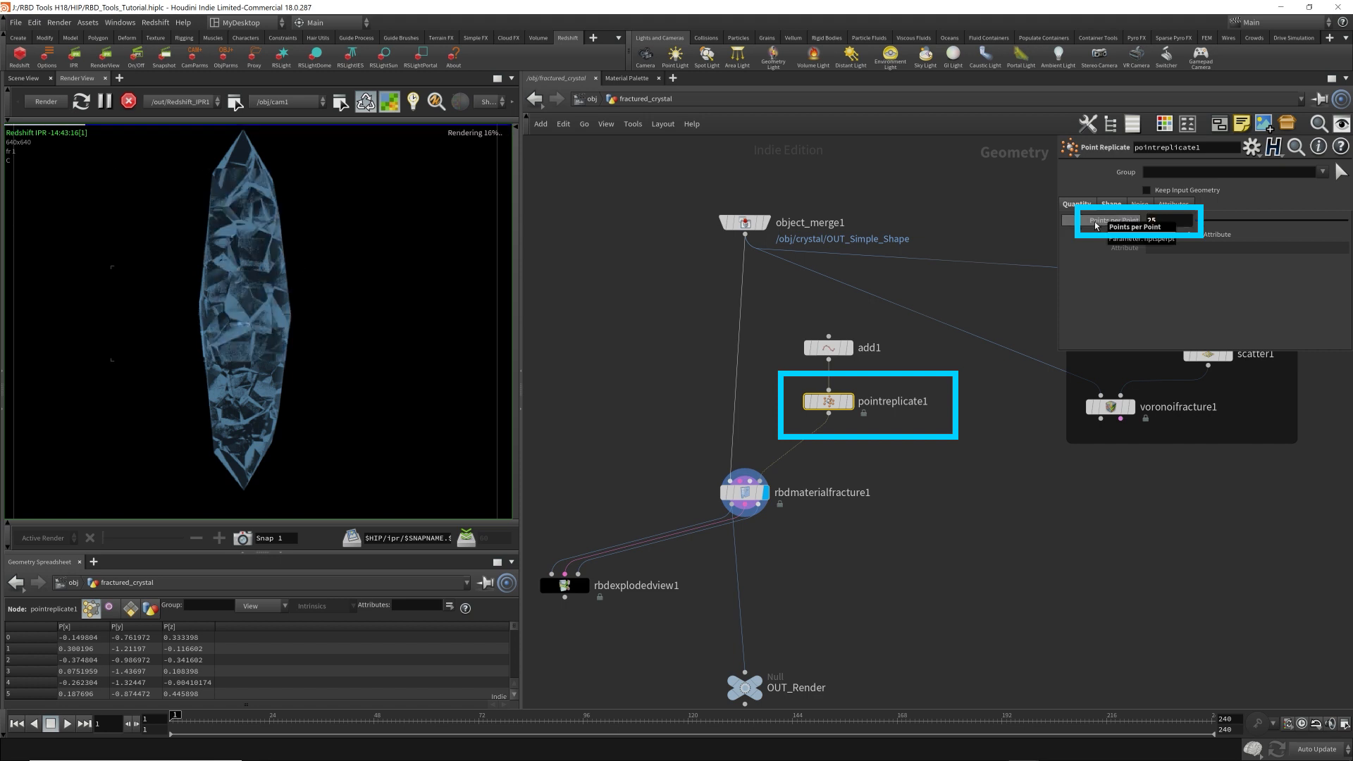
left_click(1169, 224)
type("10")
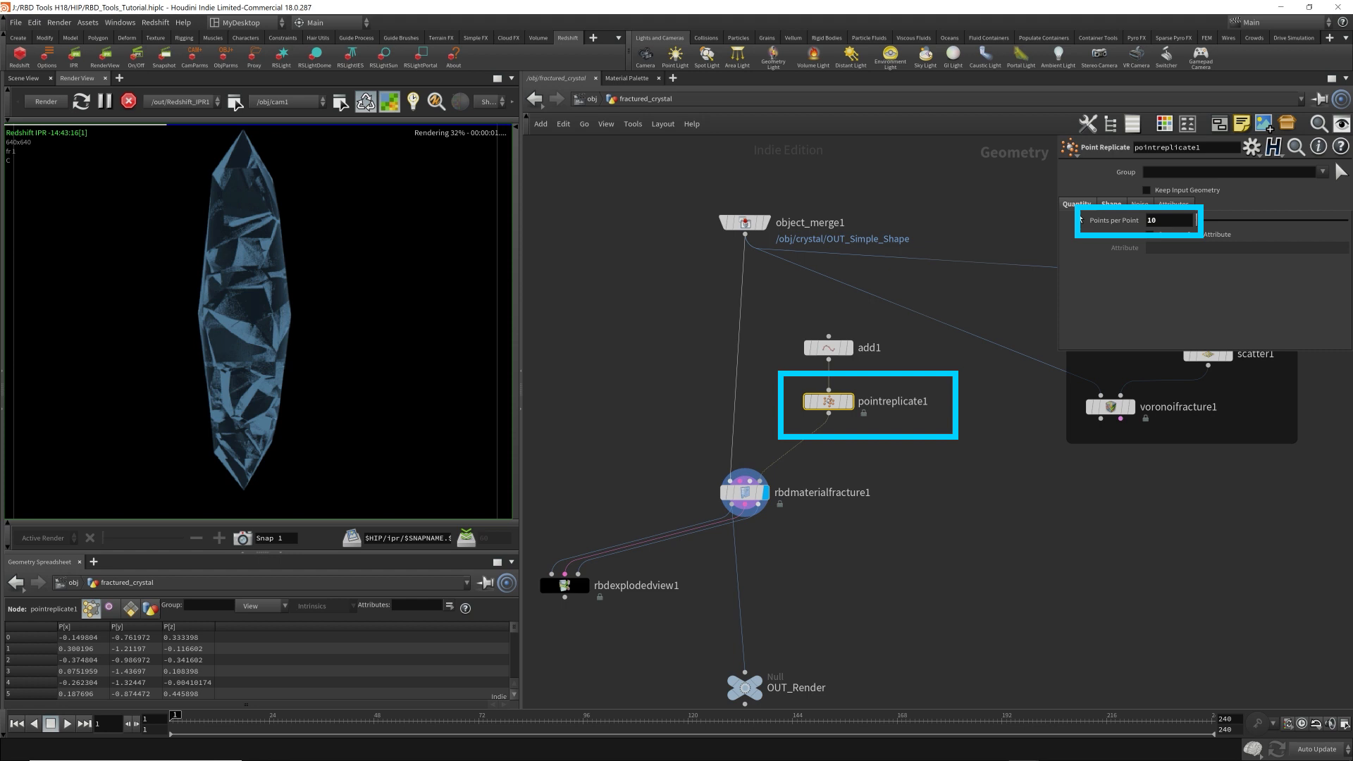
key("Return")
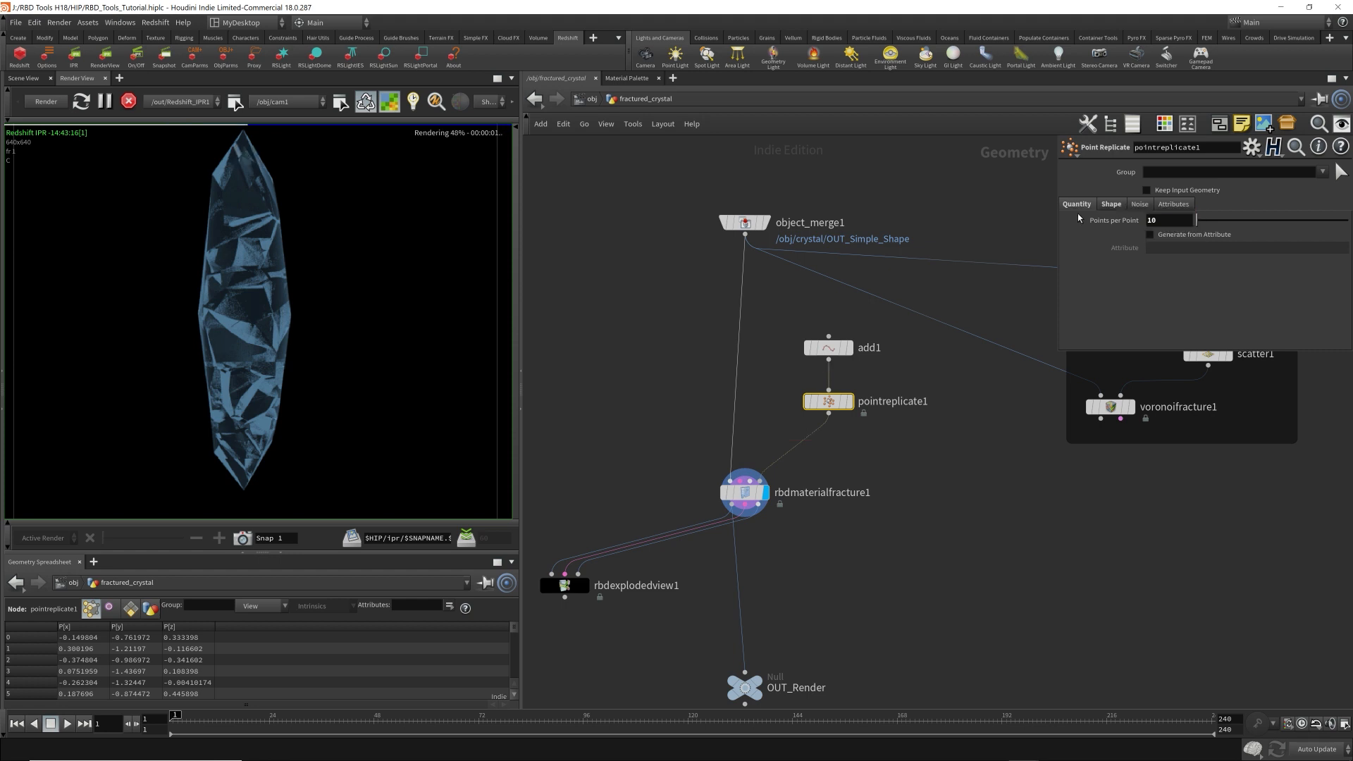
- Save the scene file and stop the Redshift IPR render
scroll(325, 291, "down", 3)
mouse_move(346, 266)
middle_mouse_down()
mouse_move(335, 301)
mouse_move(329, 276)
middle_mouse_up()
scroll(330, 273, "down", 1)
key("ctrl+s")
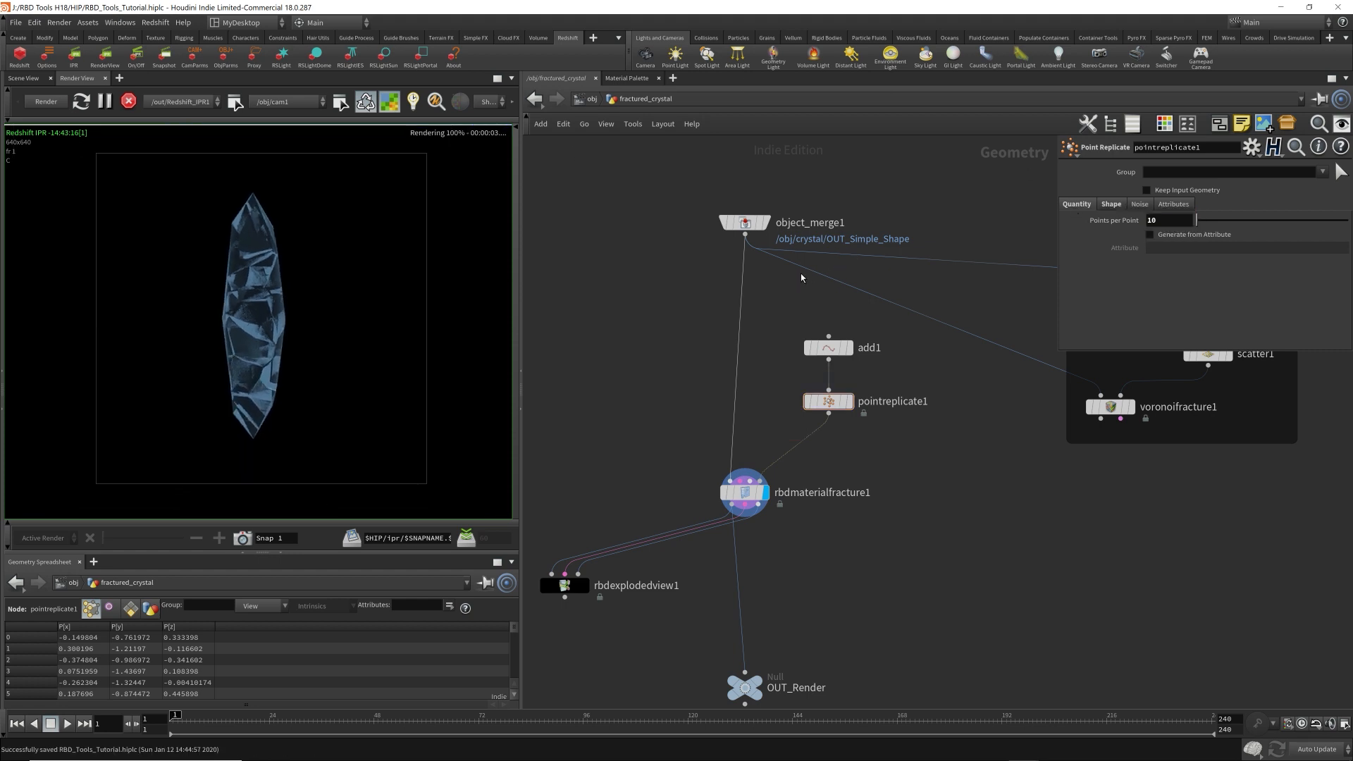
middle_click_drag(892, 547, 900, 510)
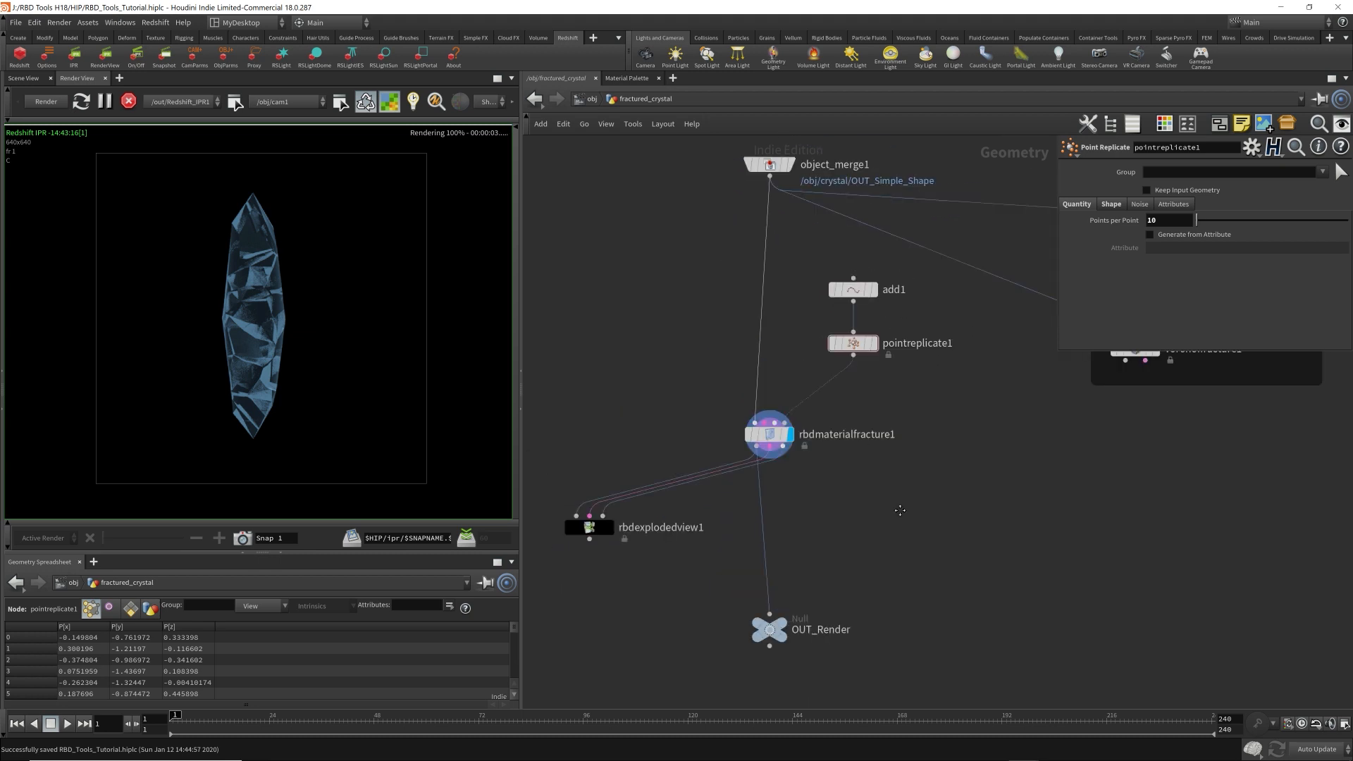
left_click(128, 101)
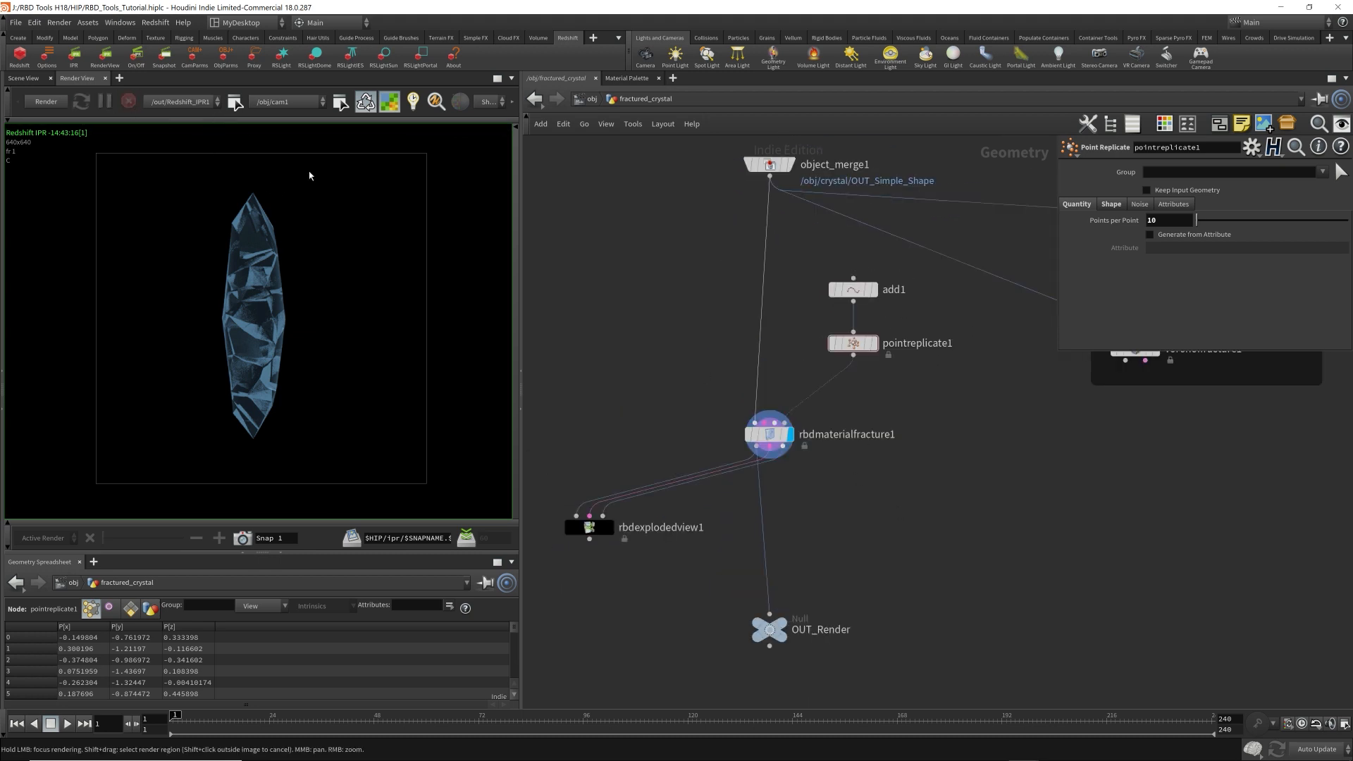
- Show rbdexplodedview1 in the scene viewport and examine the separated crystal pieces from several angles
left_click(23, 78)
left_click(610, 527)
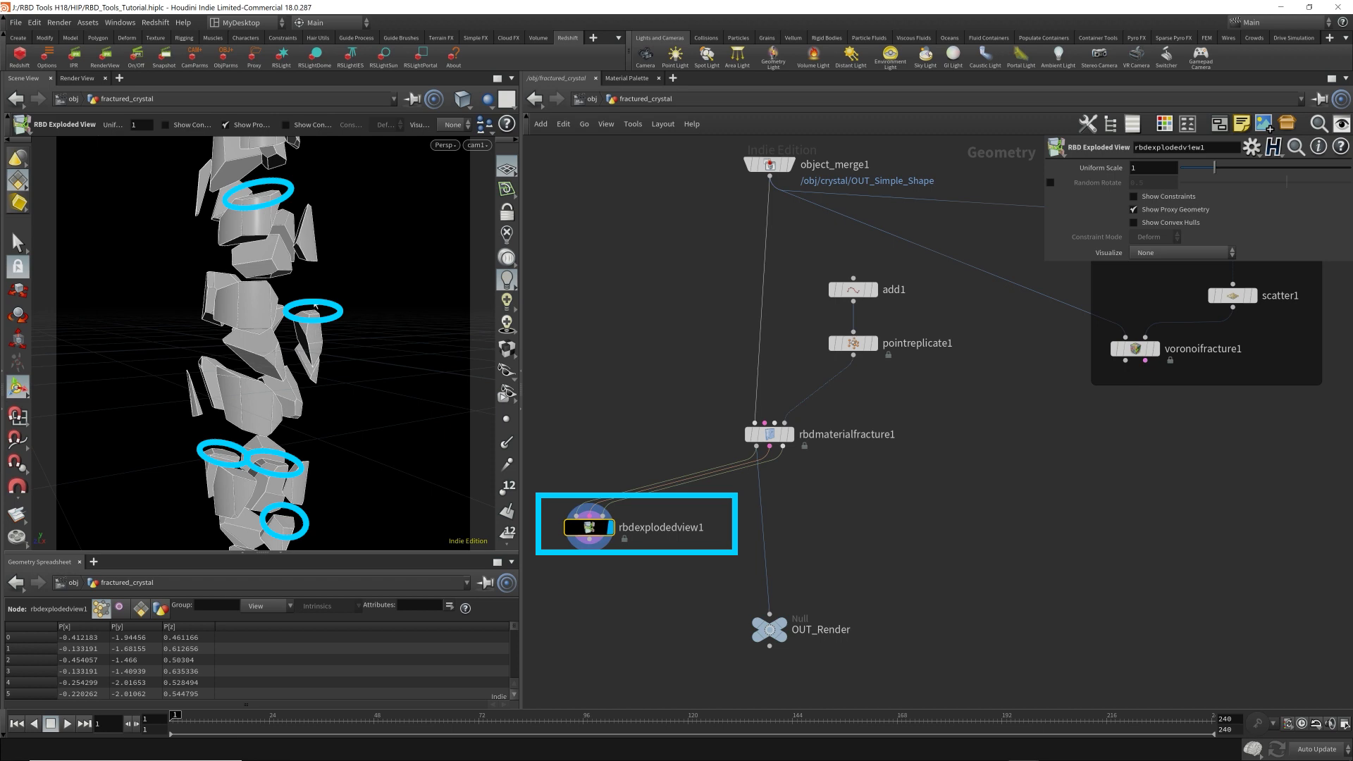
left_click_drag(321, 326, 325, 255, "alt")
scroll(374, 273, "up", 6)
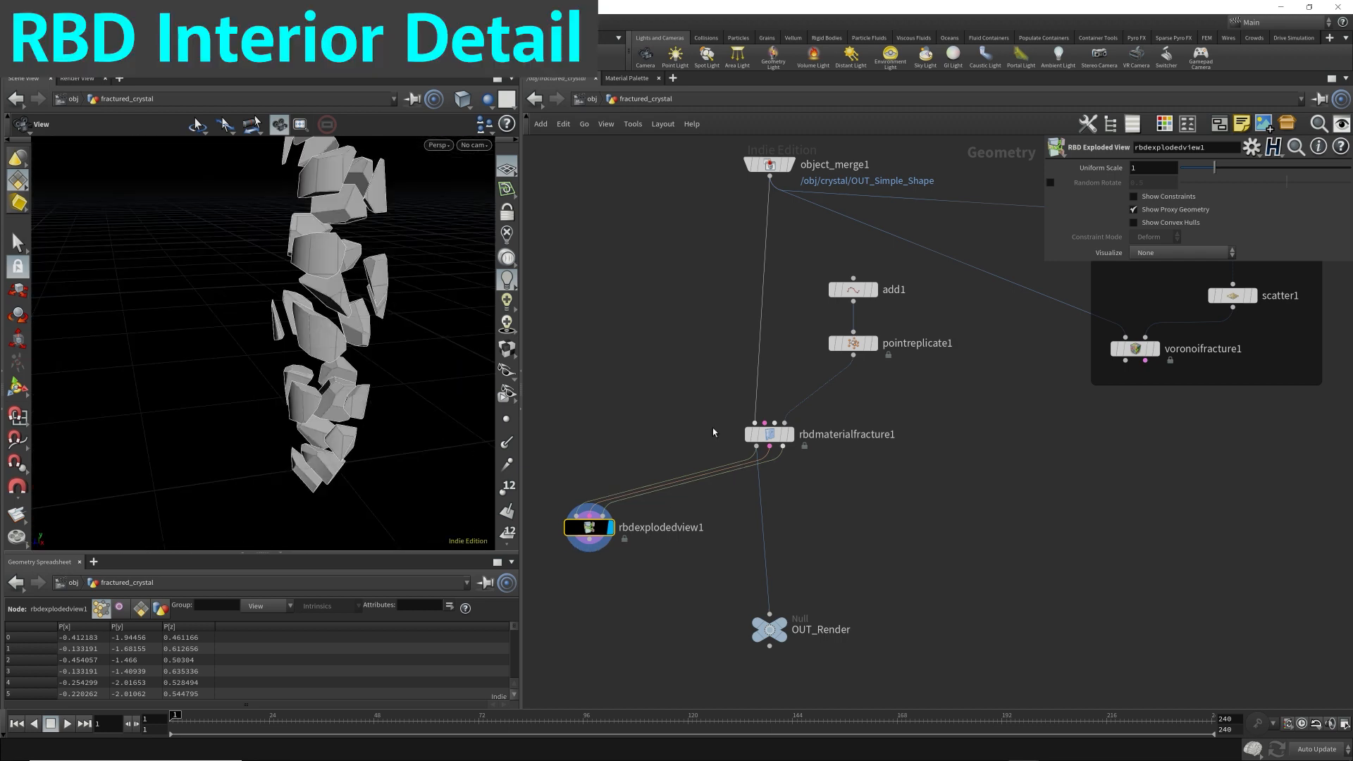
left_click_drag(331, 493, 497, 425)
- Insert an RBD Interior Detail node between rbdmaterialfracture1 and OUT_Render, space it below the fracture node and display it
key("Tab")
type("rbd")
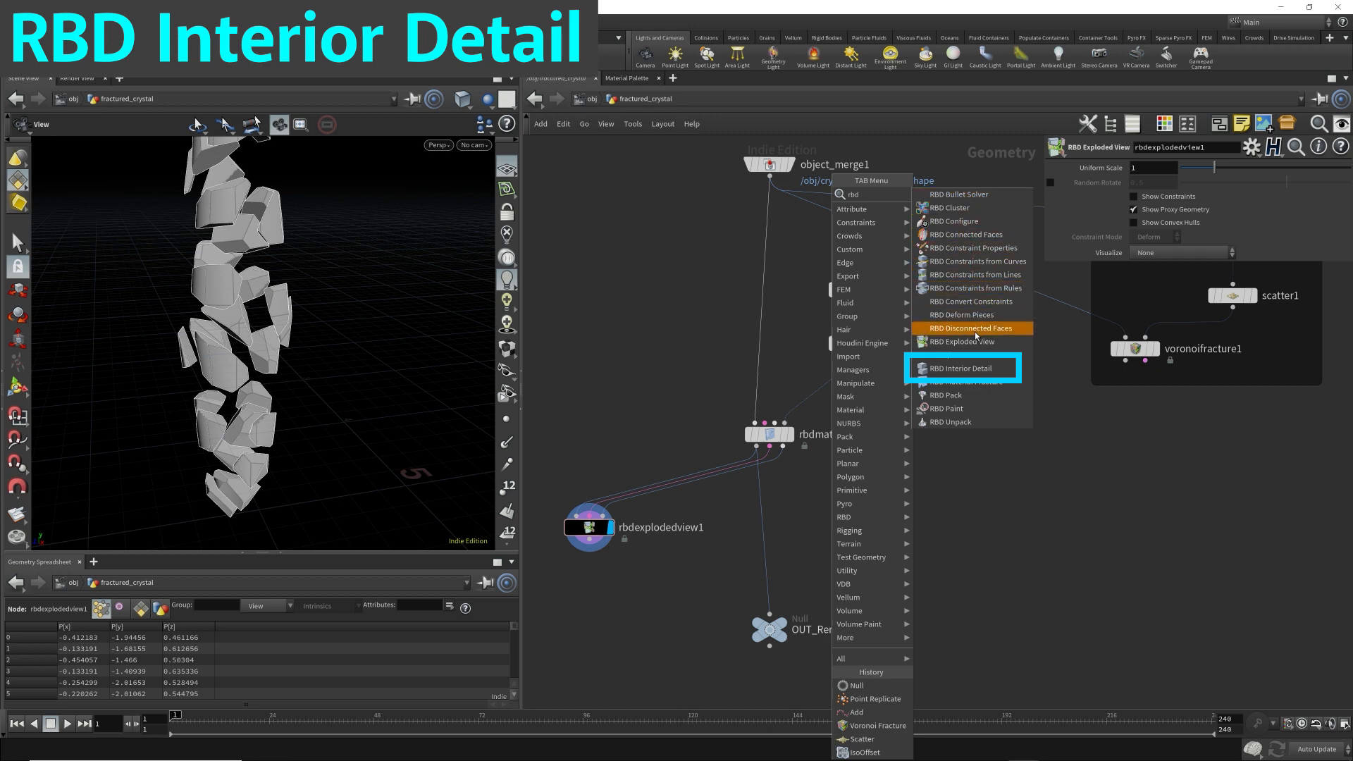
left_click(987, 368)
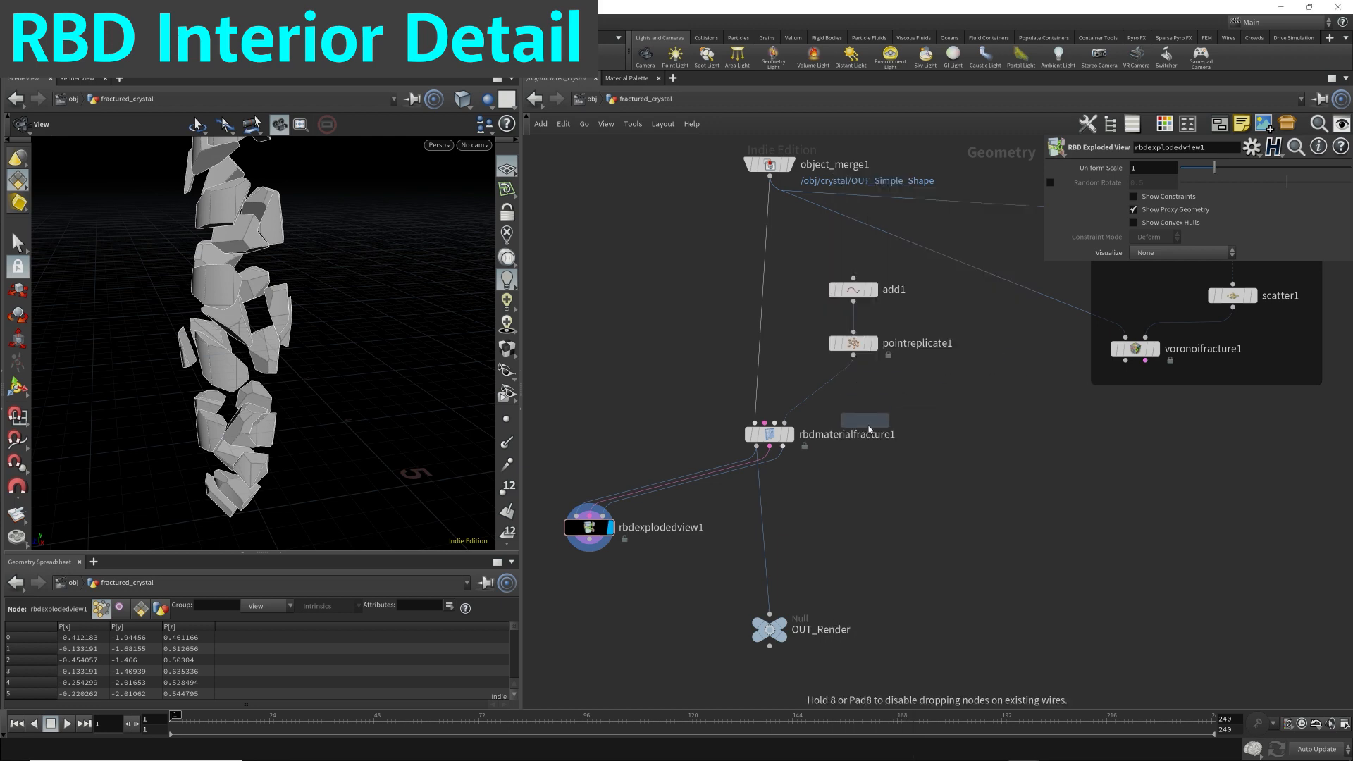
left_click(775, 455)
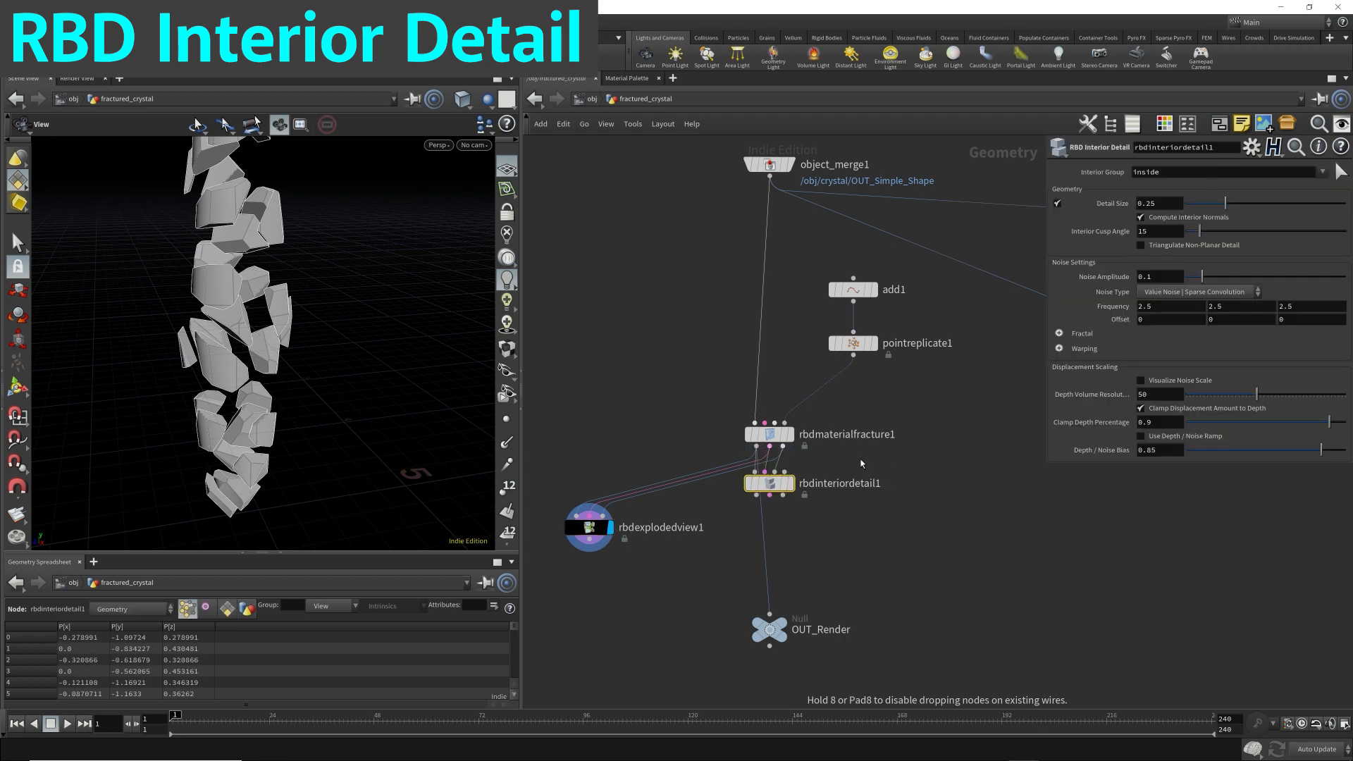
left_click_drag(776, 468, 772, 529)
left_click(790, 501)
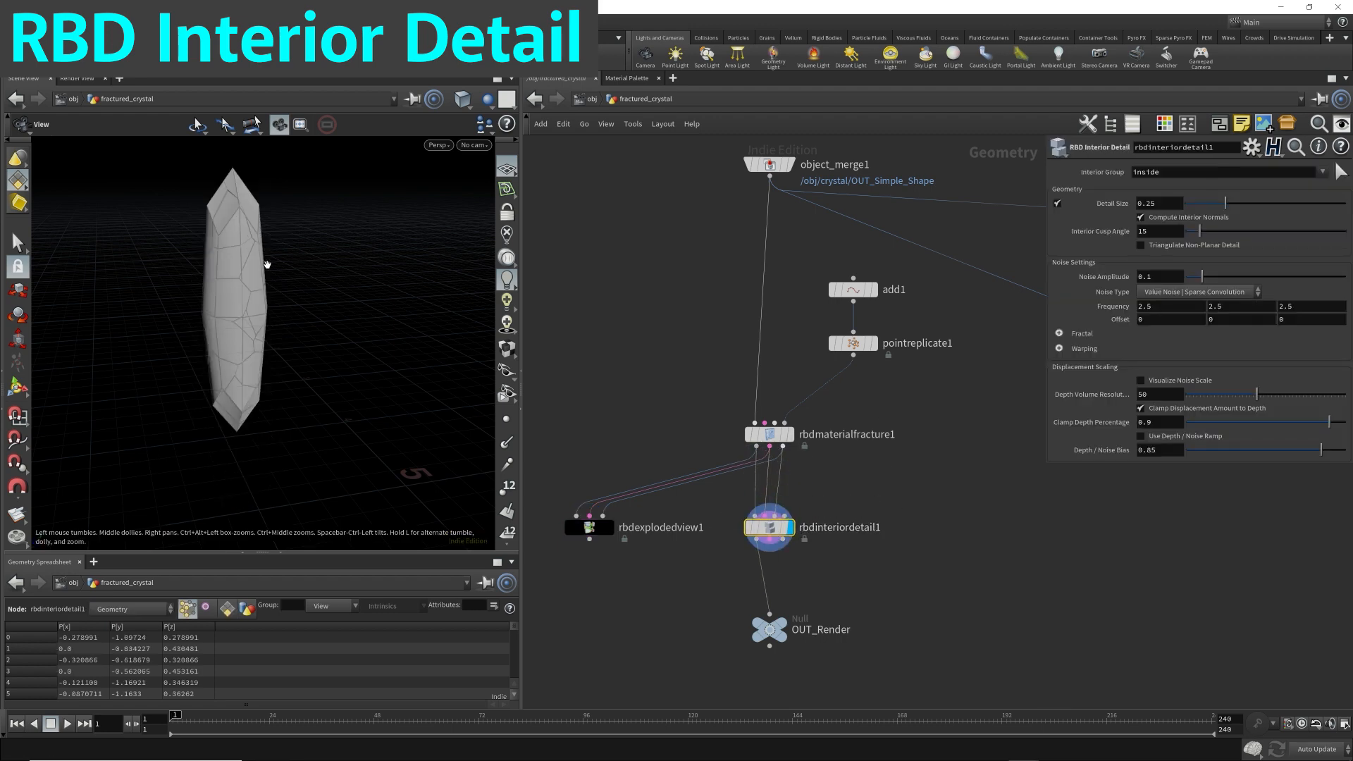
- Feed rbdexplodedview1 from the outputs of rbdinteriordetail1, place it below that node and display the exploded pieces
key("space+g")
left_click_drag(590, 530, 636, 599)
left_click(653, 596)
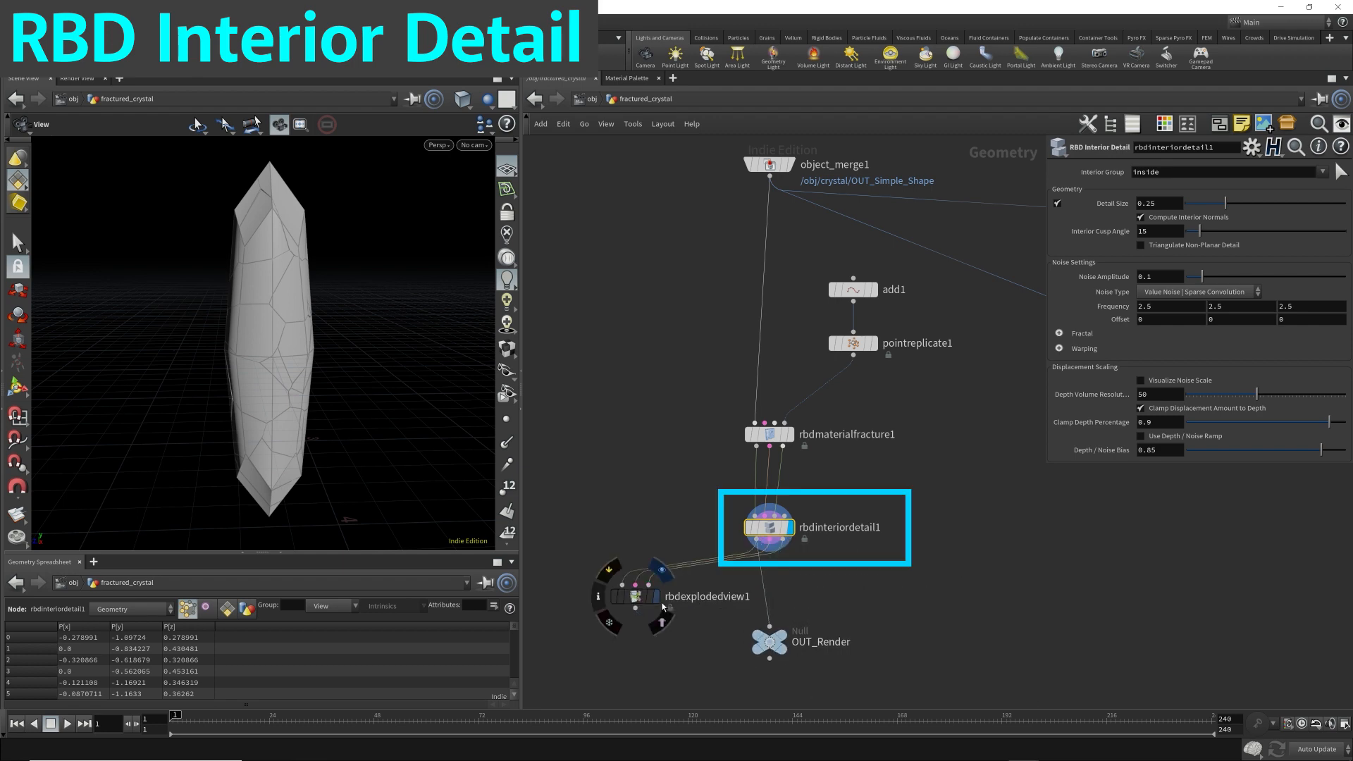
- Show the rbdinteriordetail1 parameters in a wider pane and examine the interior faces of the exploded pieces up close
left_click(856, 537)
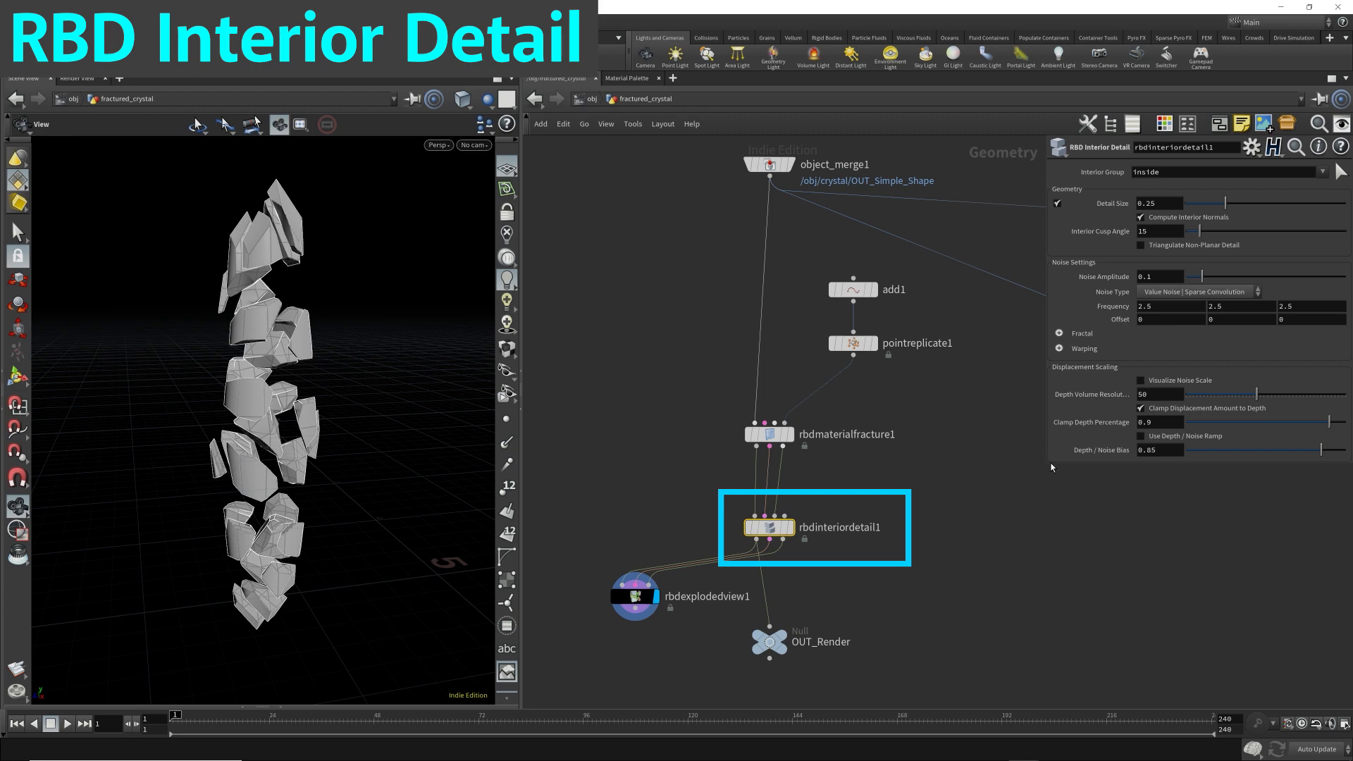
left_click_drag(1047, 486, 1017, 526)
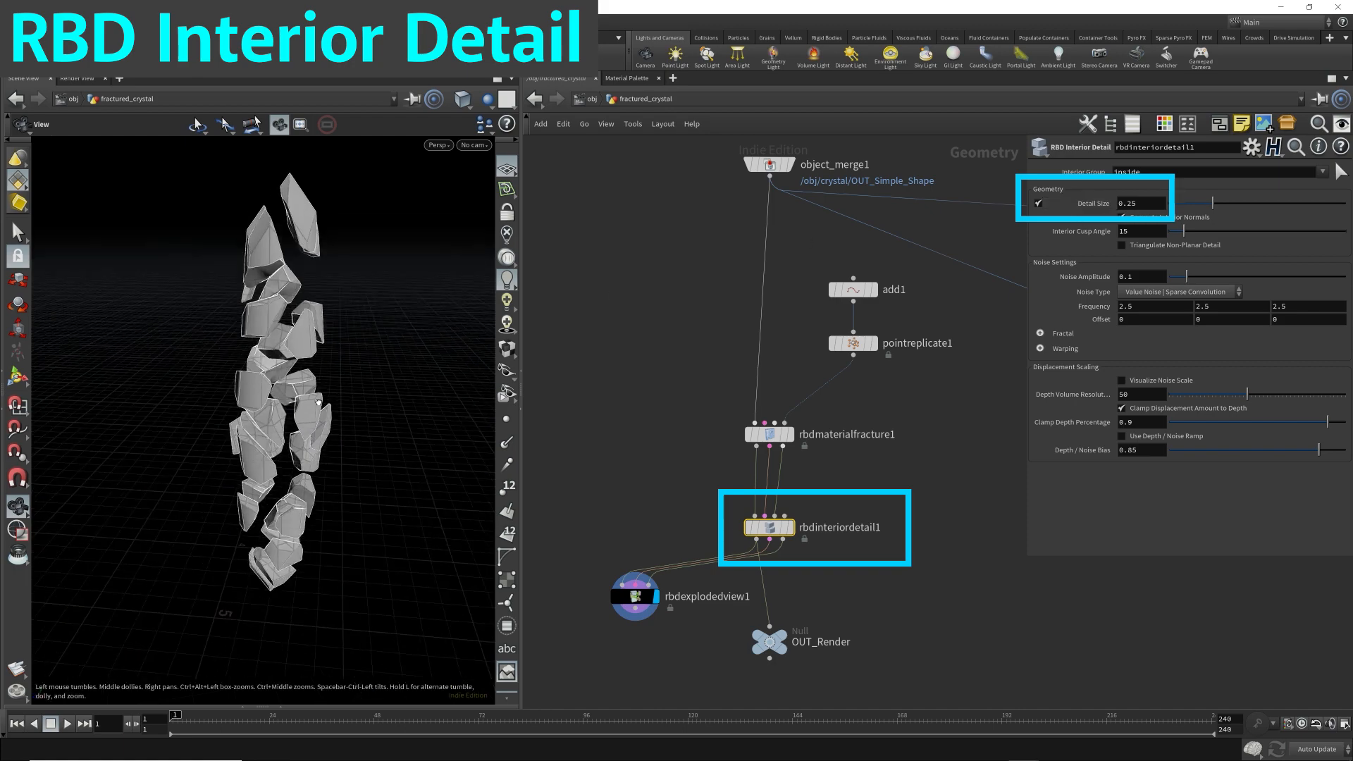
scroll(281, 426, "up", 6)
left_click_drag(281, 426, 416, 430)
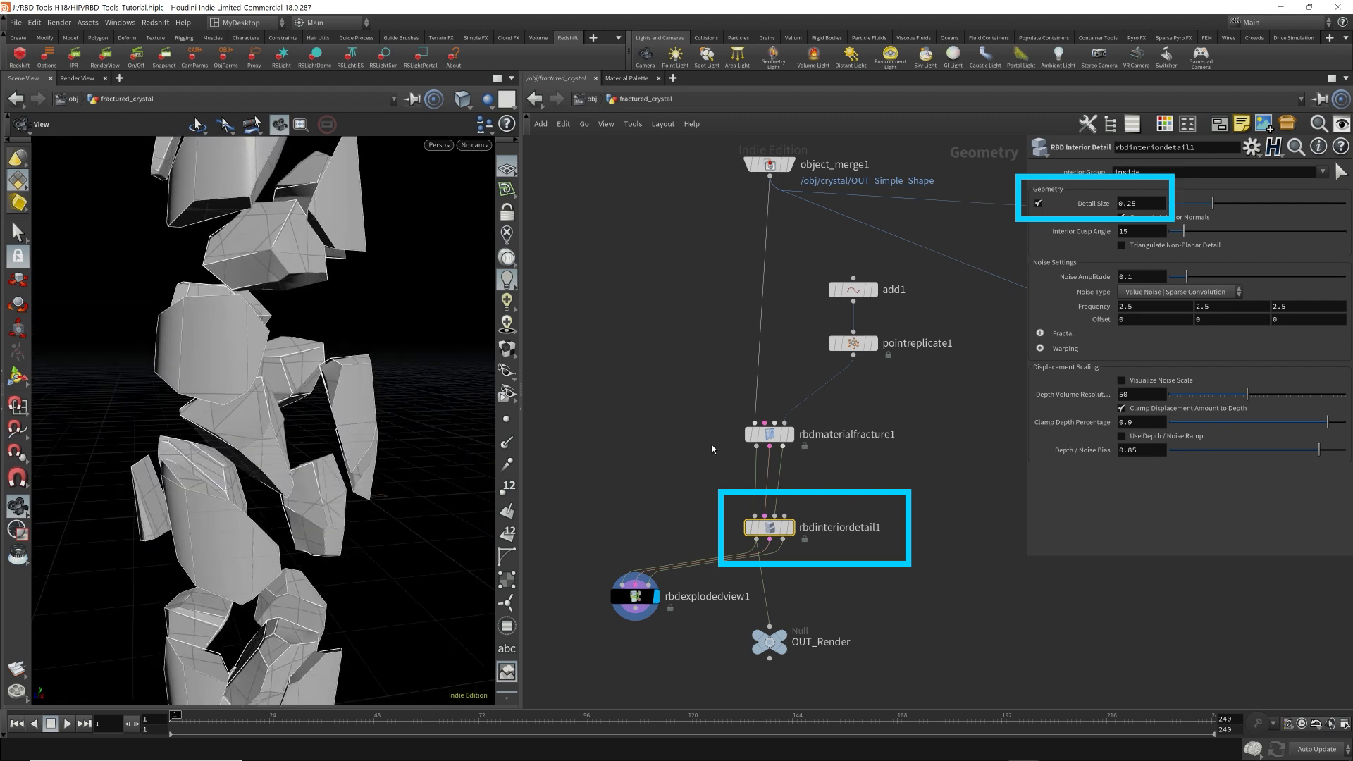
- Display rbdmaterialfracture1 and review its primitive attributes and list of output geometries in the Geometry Spreadsheet
left_click_drag(756, 446, 639, 403)
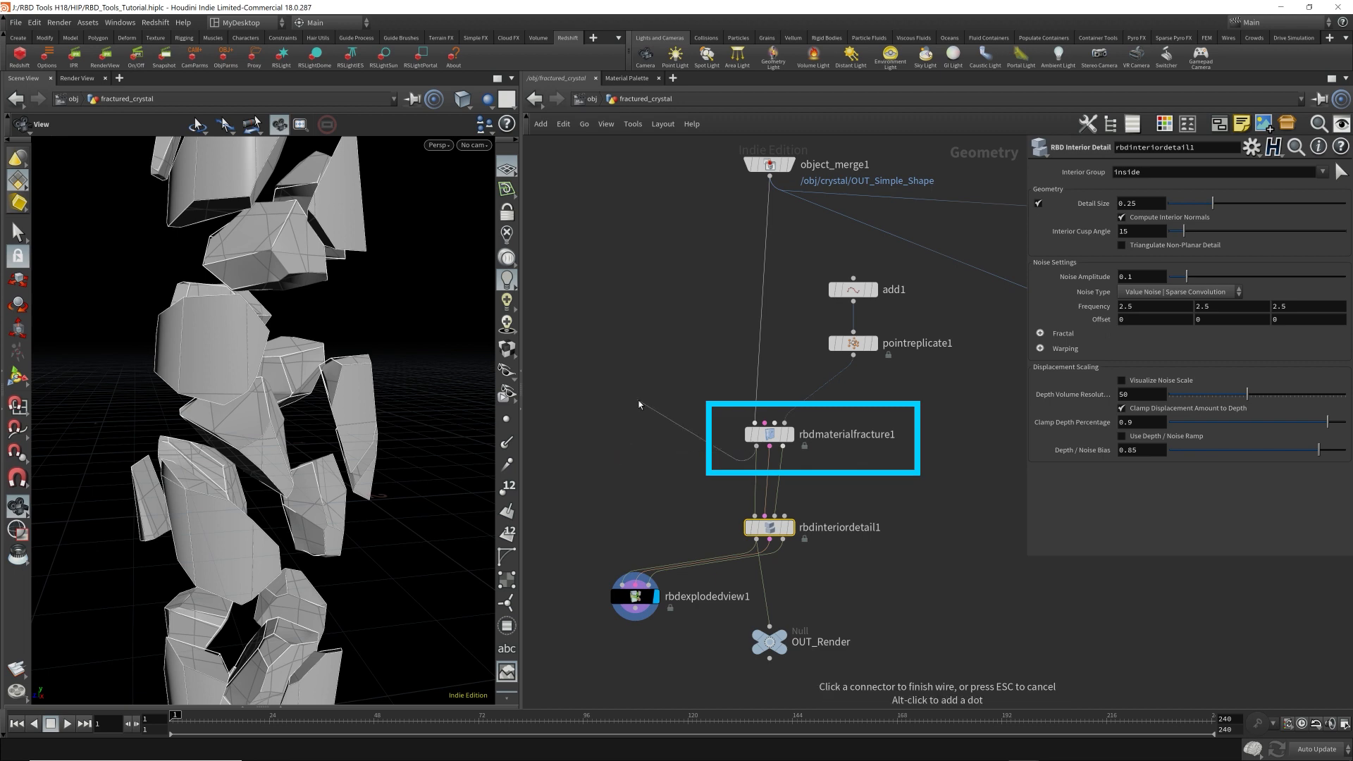
key("Escape")
left_click(770, 434)
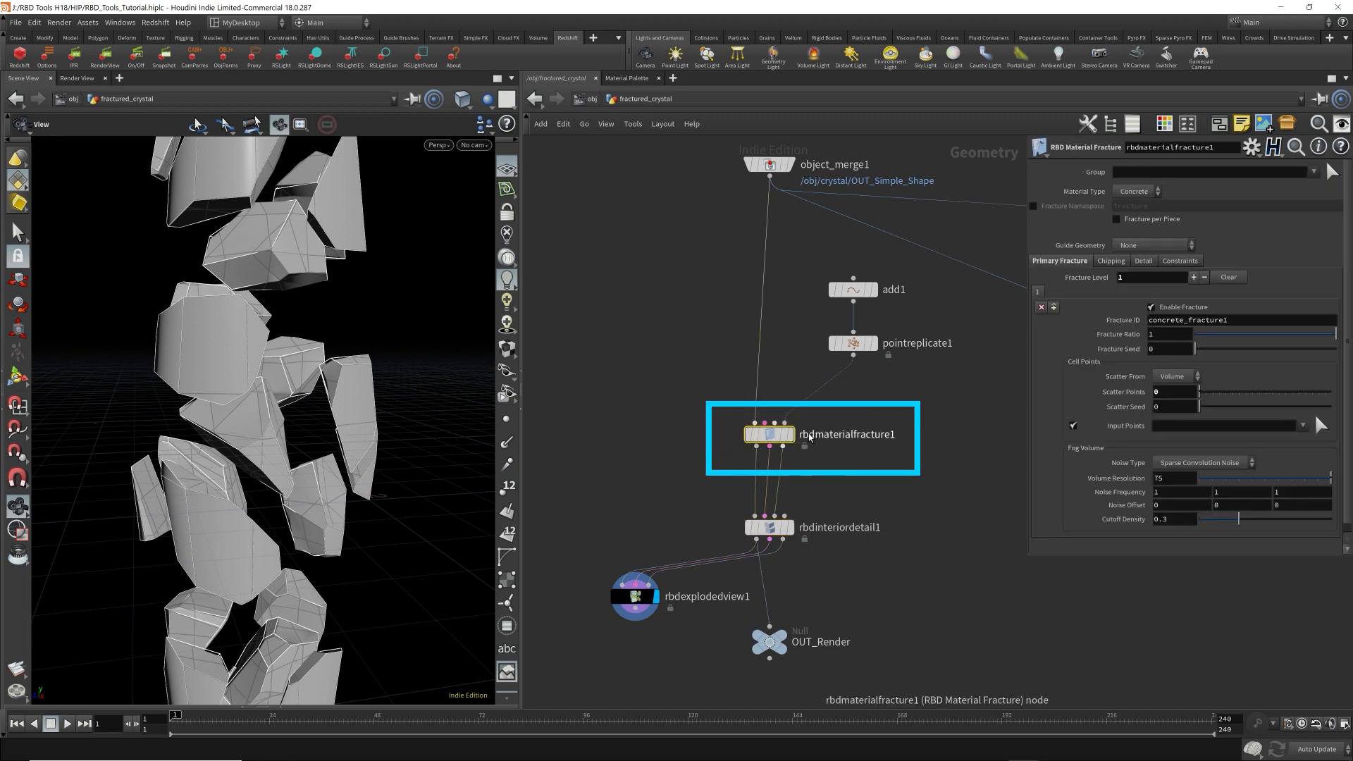
left_click(790, 434)
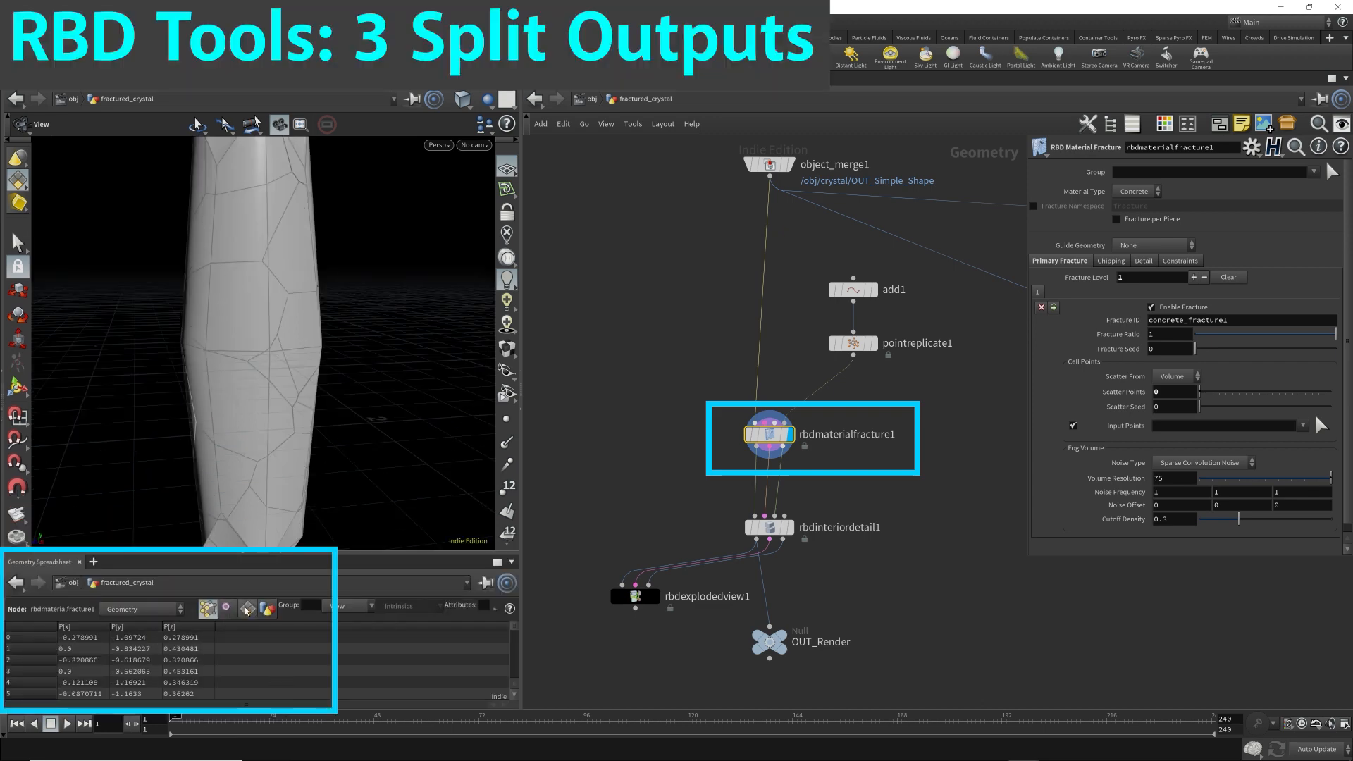
left_click(247, 607)
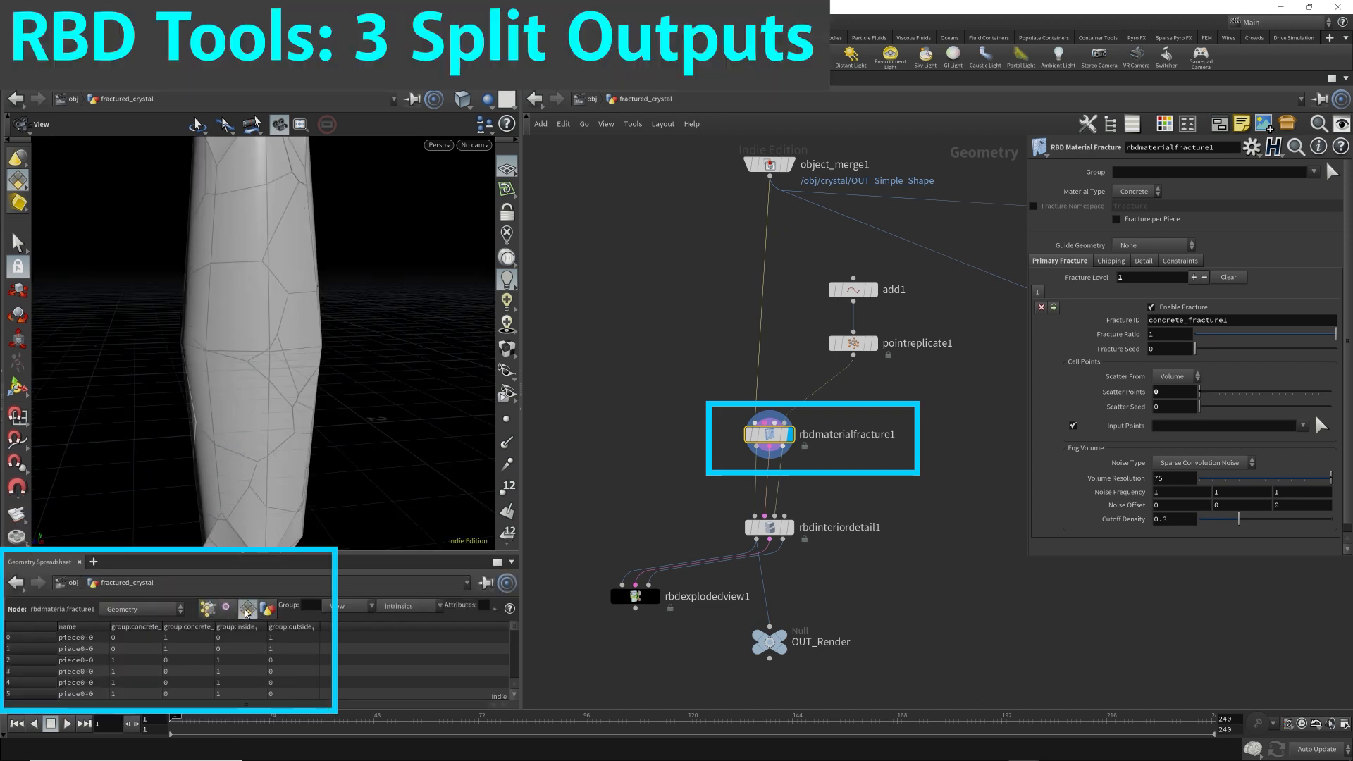
left_click(144, 611)
left_click(122, 623)
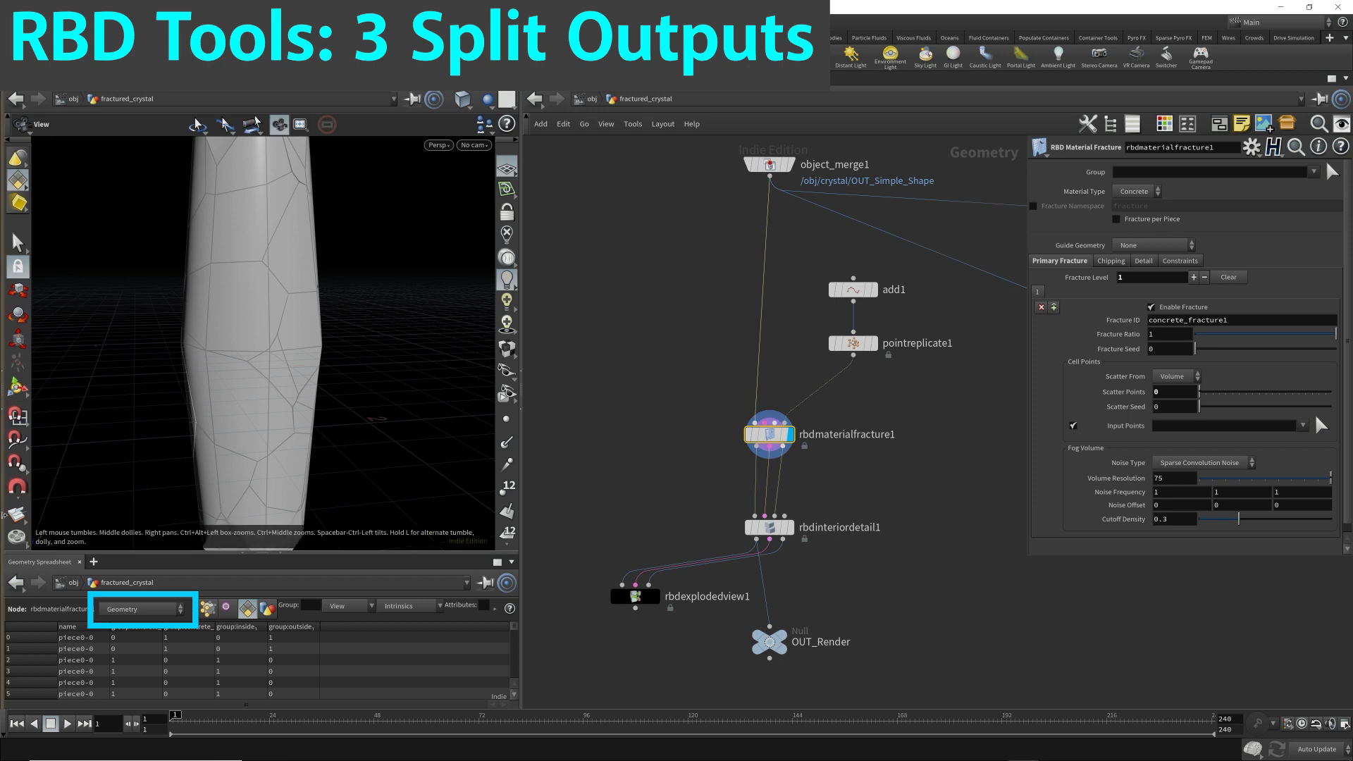
left_click(170, 610)
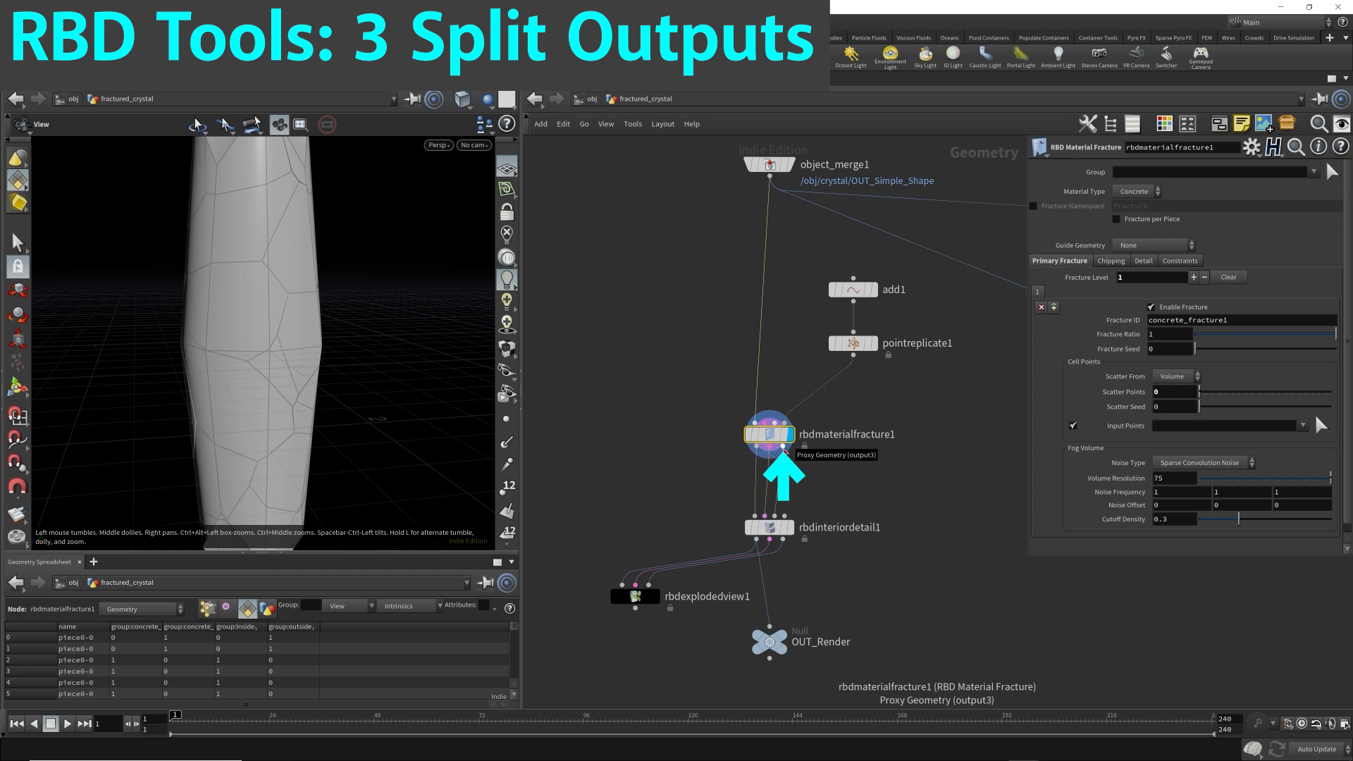
left_click(146, 610)
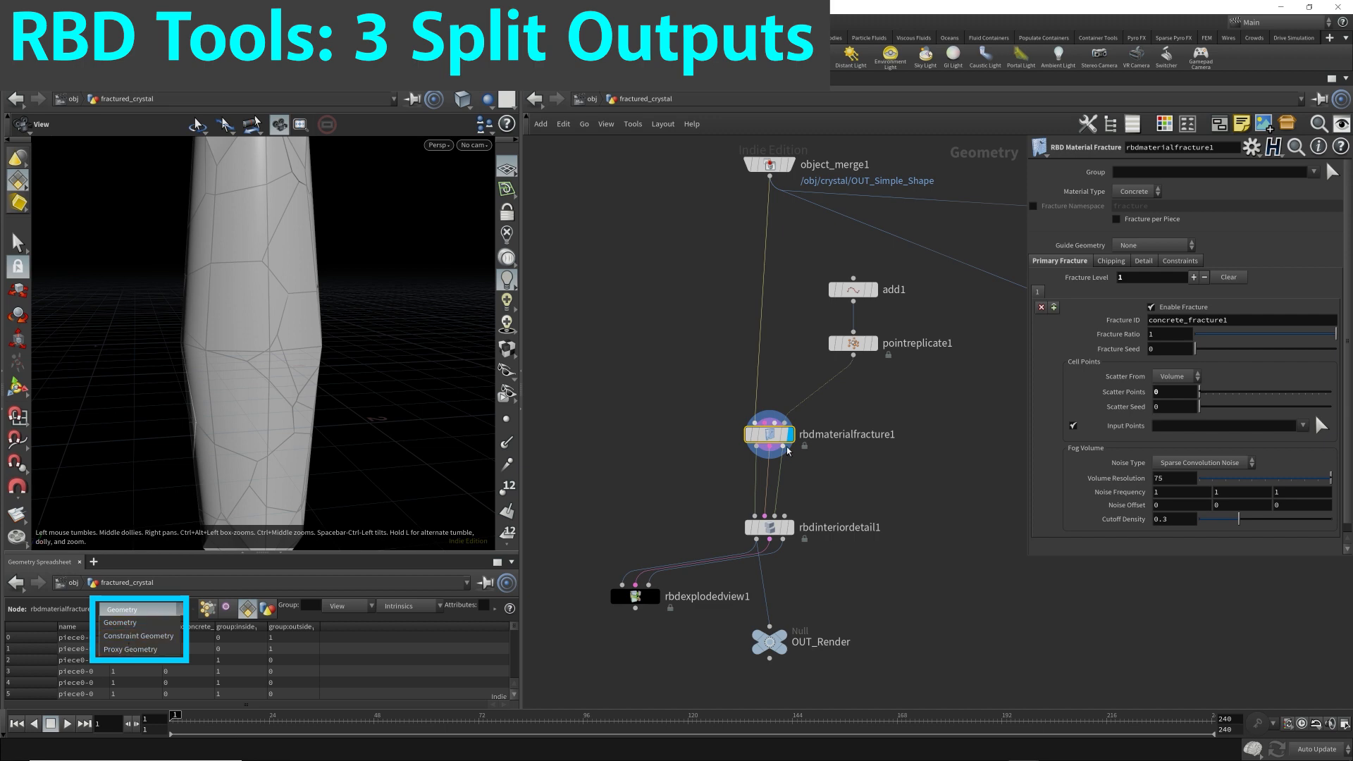
left_click(646, 484)
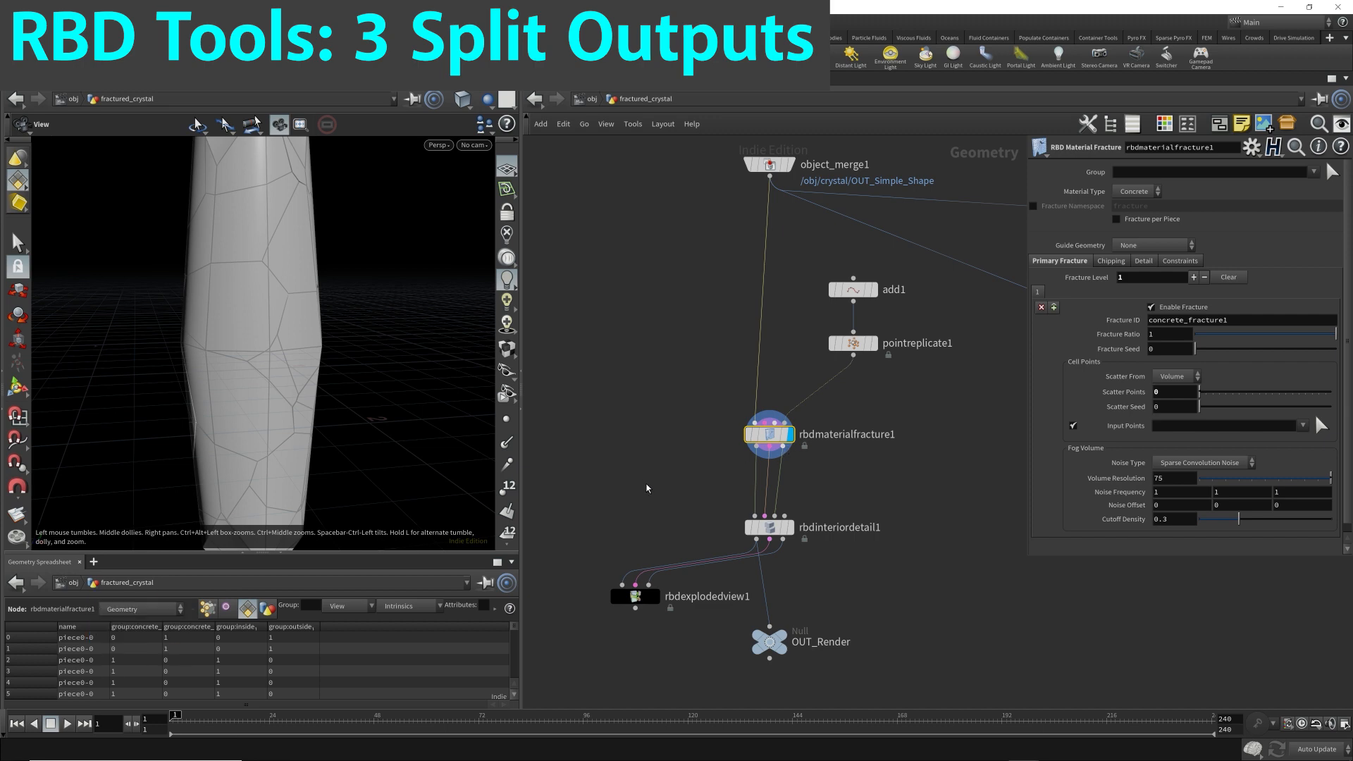
- Add a Null node, wire it to the Geometry output of rbdmaterialfracture1 and display it to inspect the fractured pieces
key("Tab")
type("nul")
key("Return")
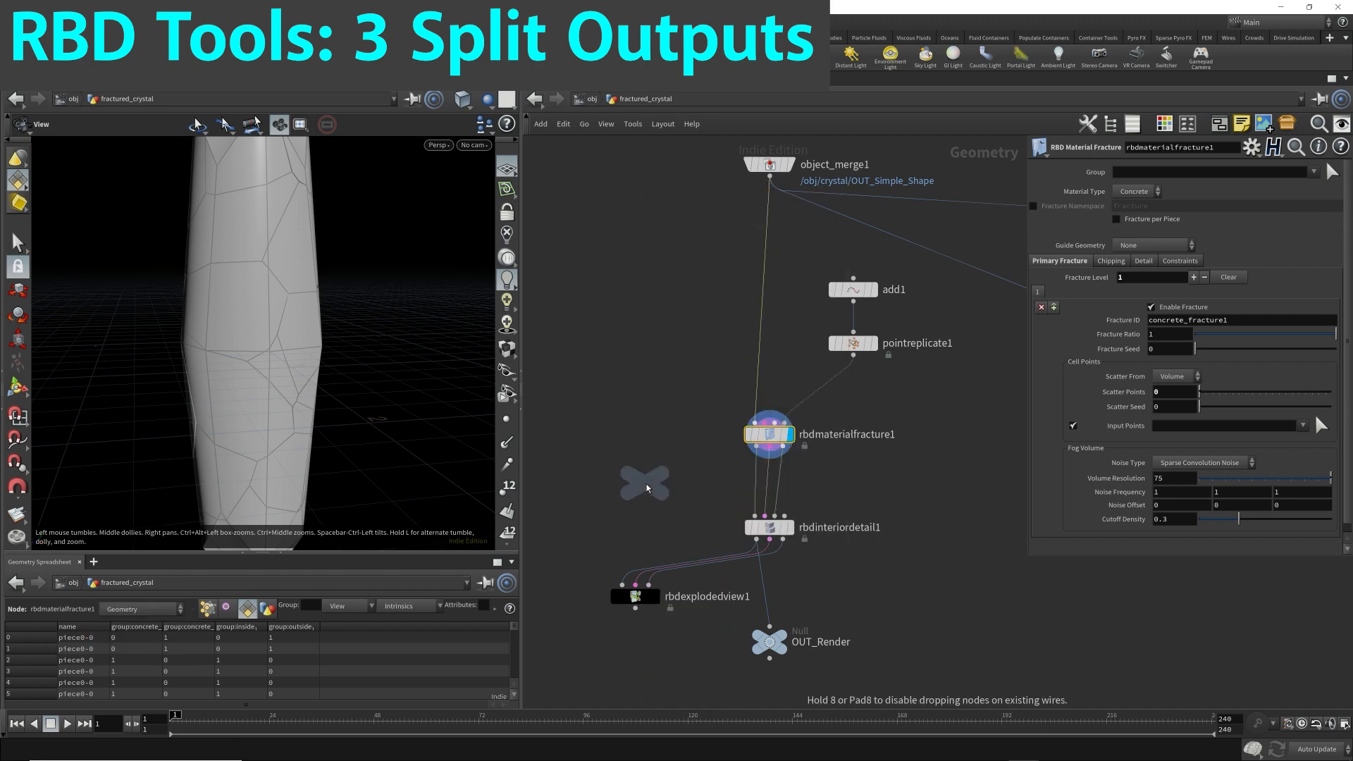
left_click(666, 479)
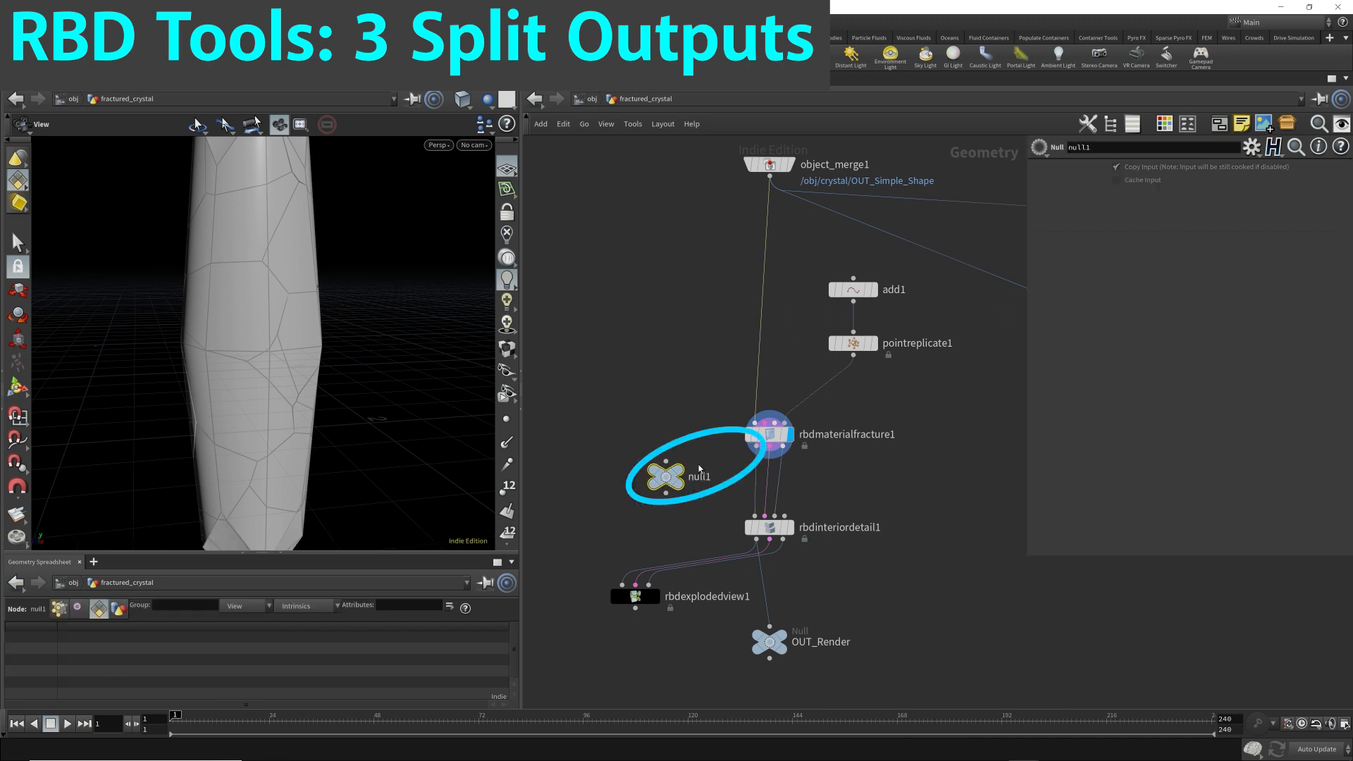
left_click_drag(666, 463, 757, 447)
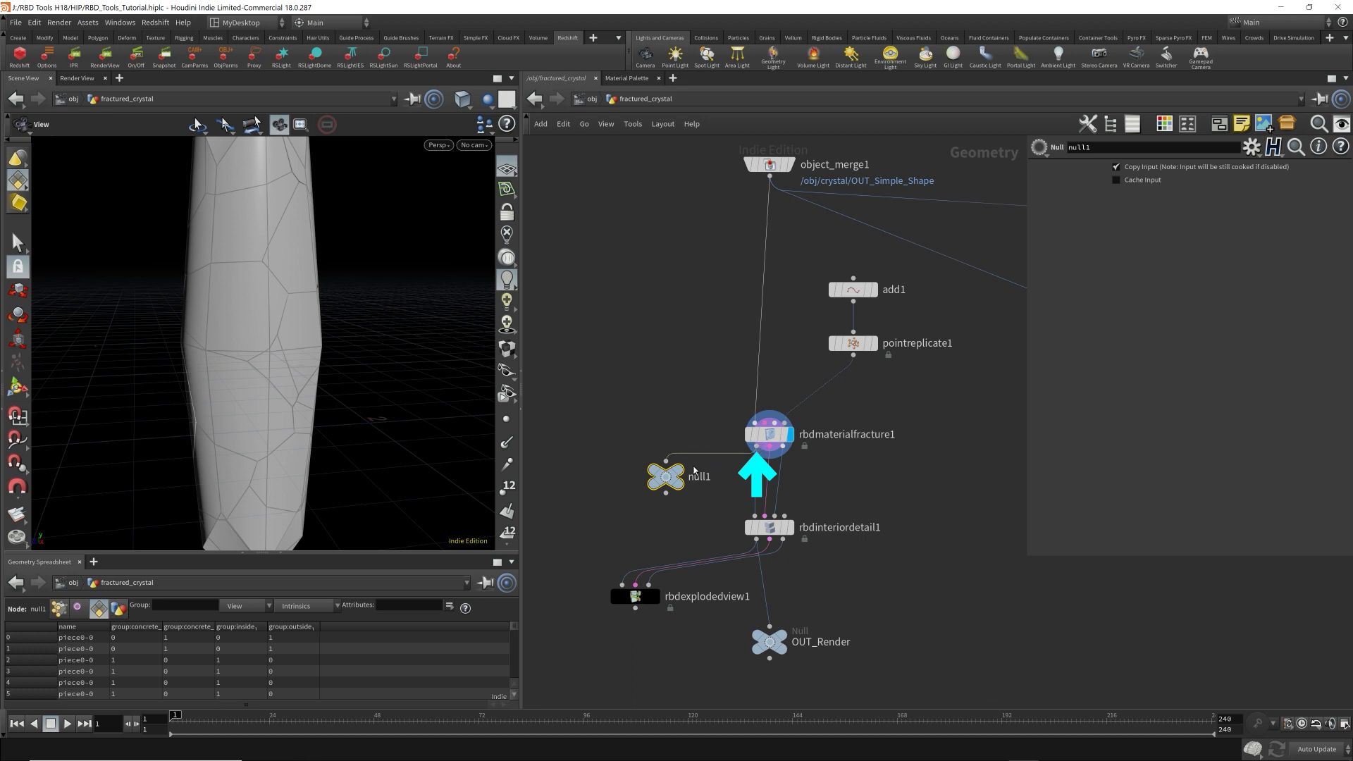
left_click(678, 474)
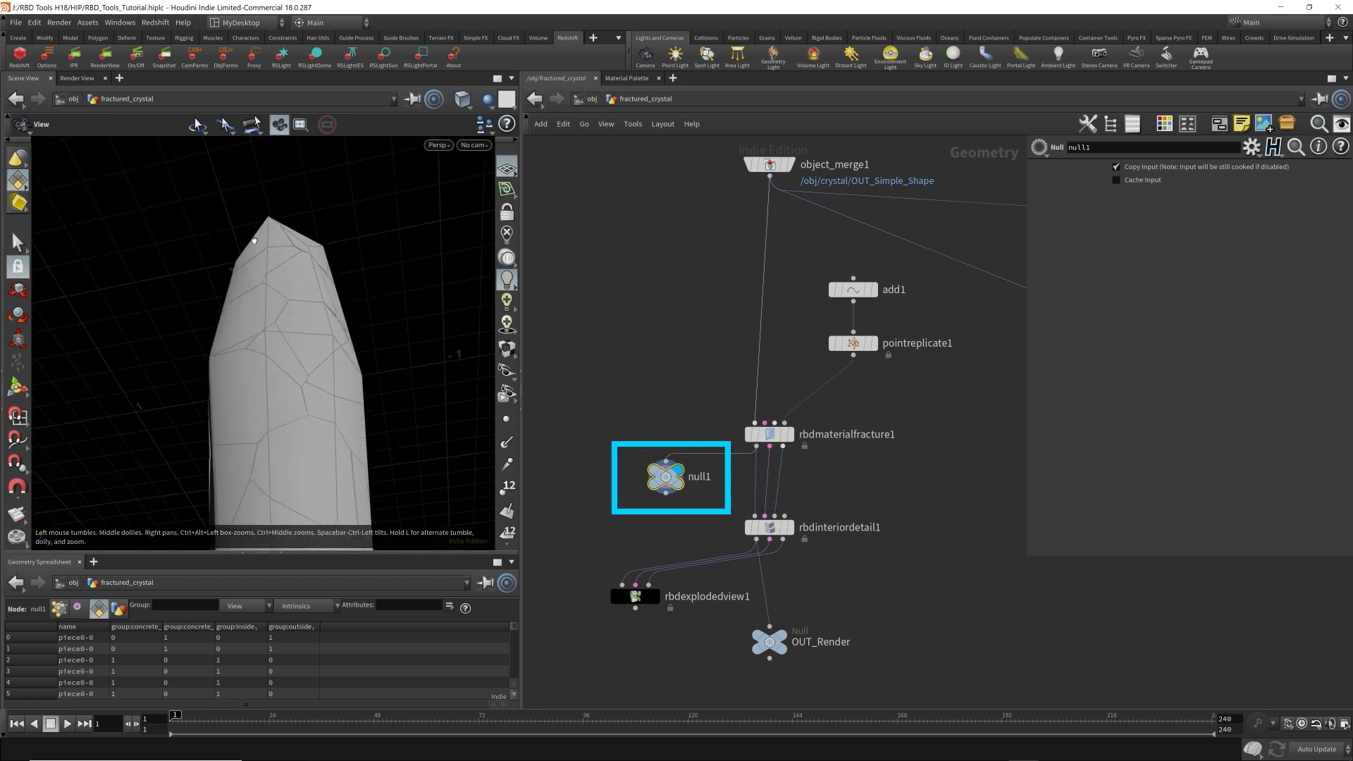
left_click_drag(268, 373, 259, 297)
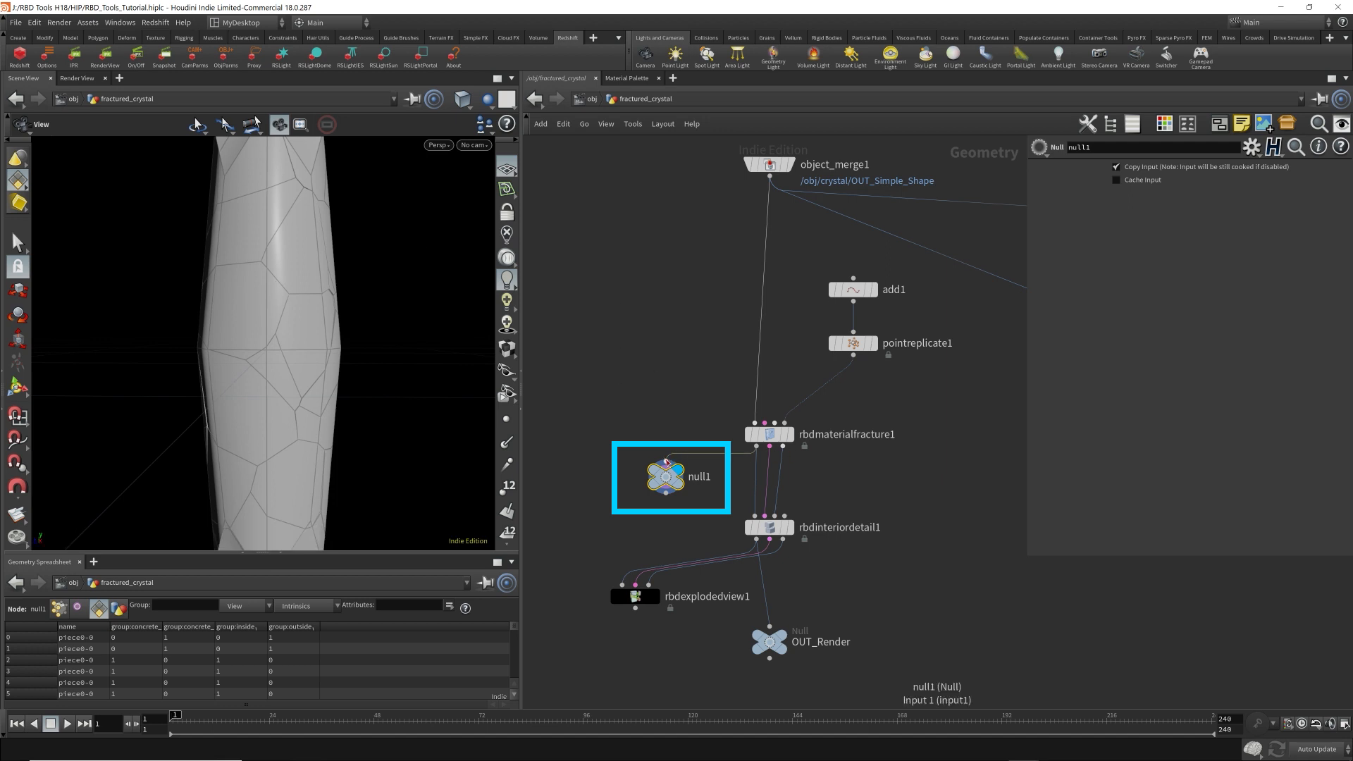
- Rewire null1 first to the Constraint Geometry output and finally to the Proxy Geometry output of rbdmaterialfracture1, inspecting each in the viewport
left_click_drag(665, 461, 770, 451)
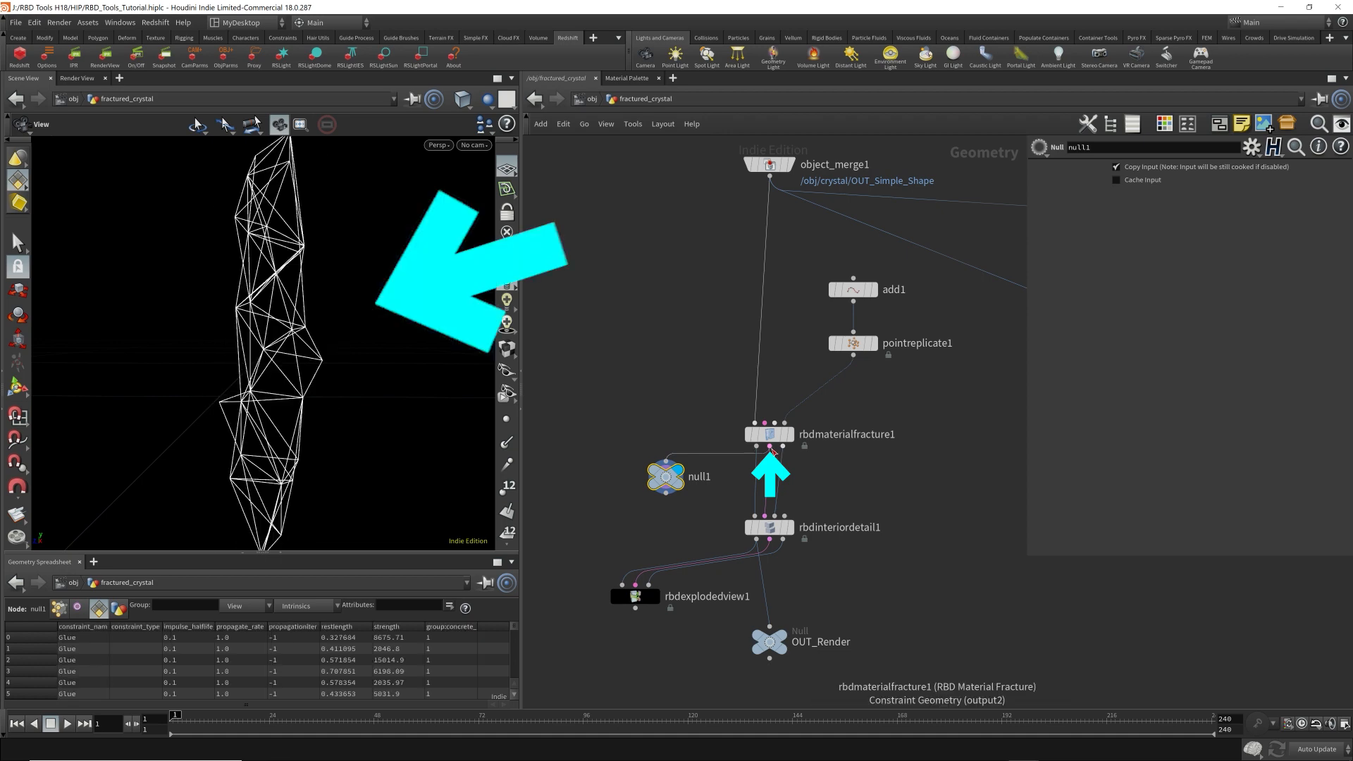
left_click_drag(360, 307, 292, 322)
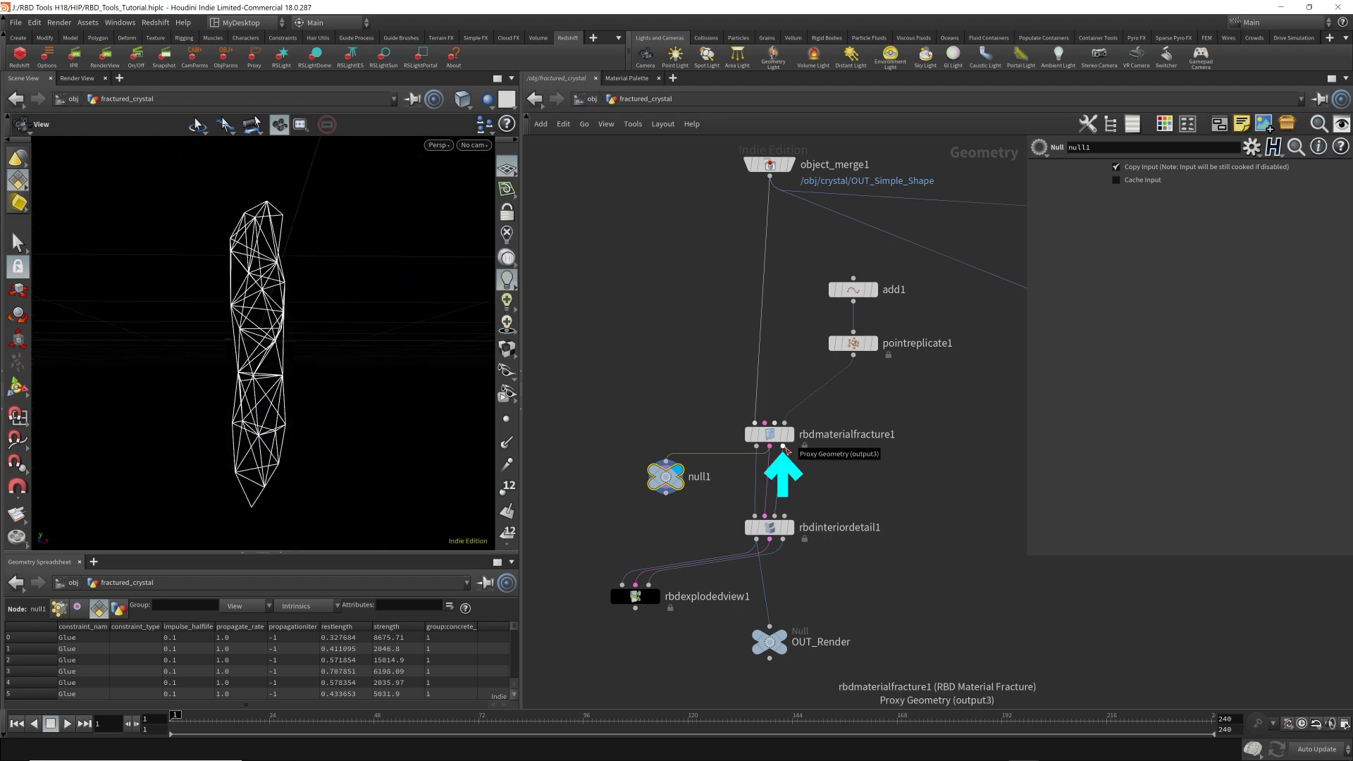
left_click_drag(784, 449, 678, 482)
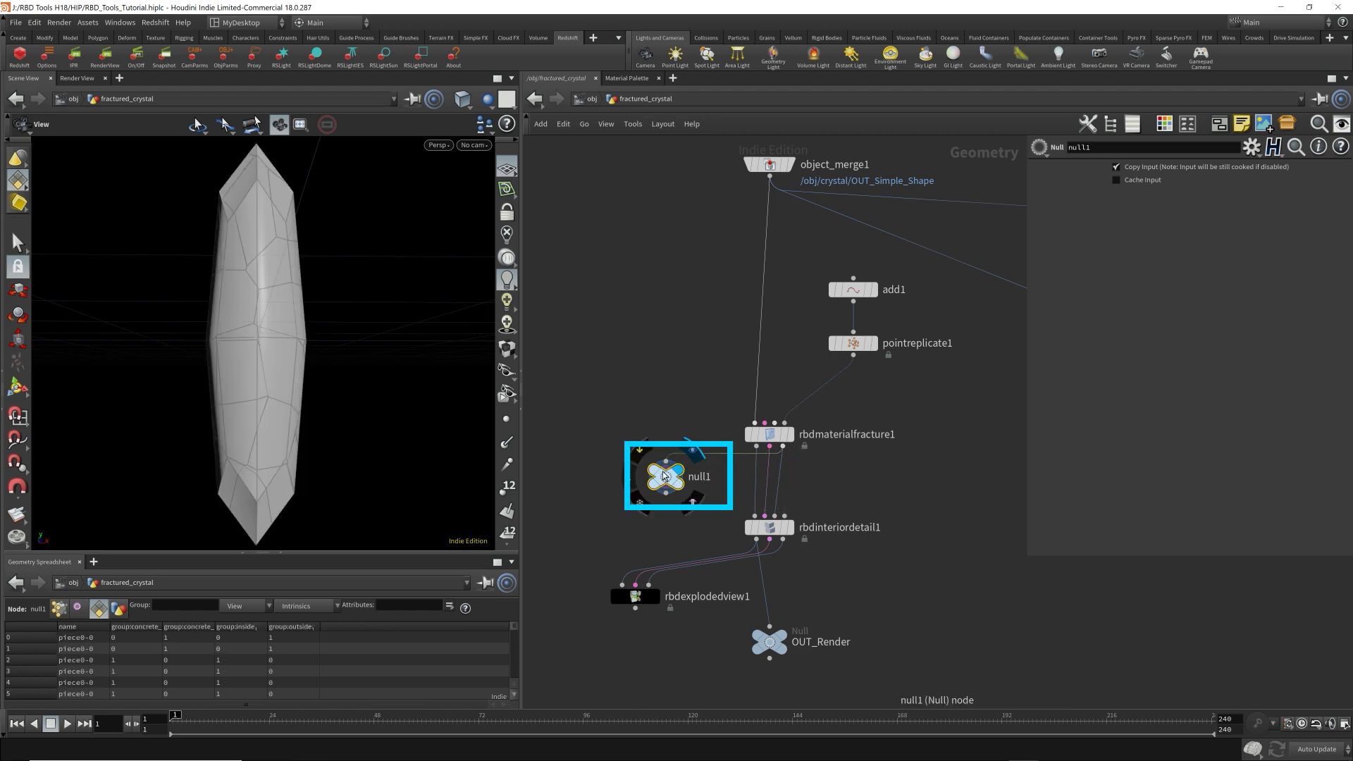
left_click_drag(211, 338, 396, 263)
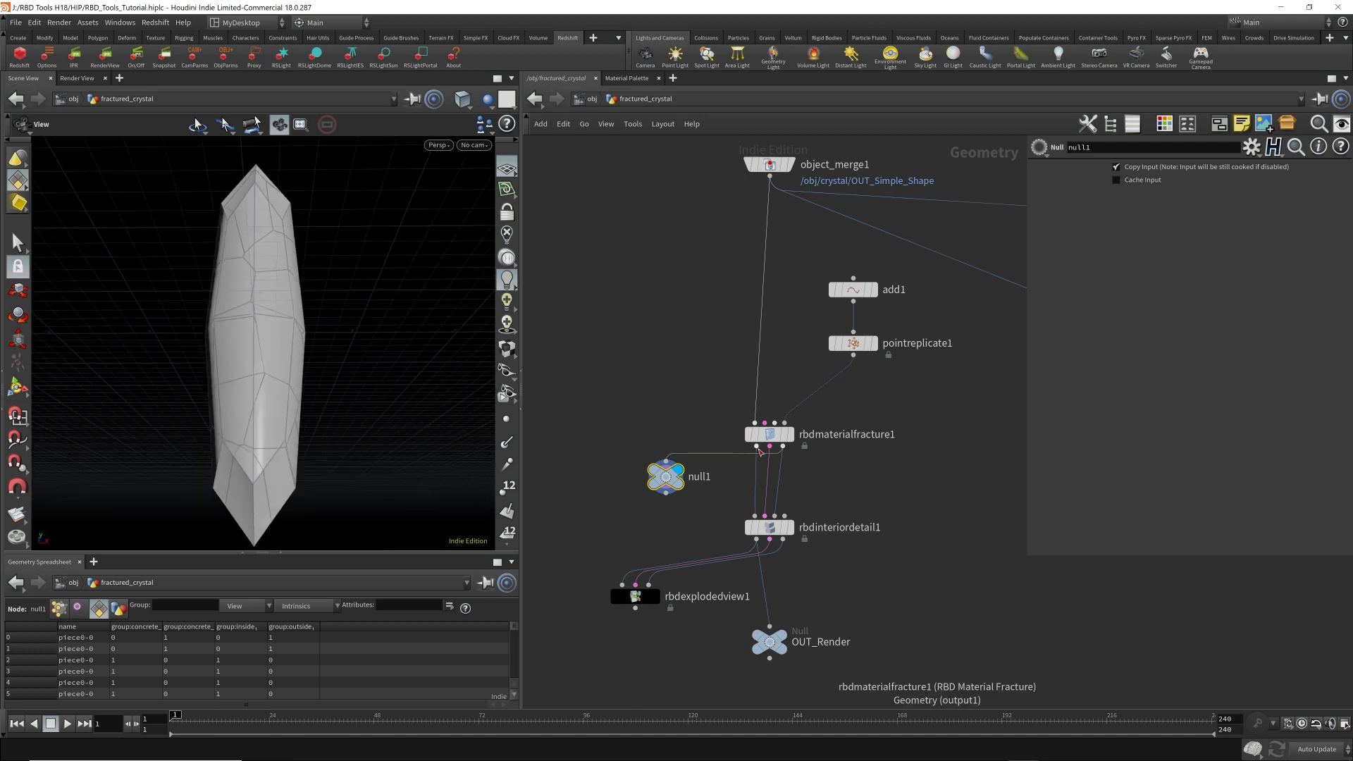
- Move null1 above rbdexplodedview1 and select rbdmaterialfracture1 to show its fracture parameters
left_click(768, 527)
left_click_drag(666, 477, 635, 491)
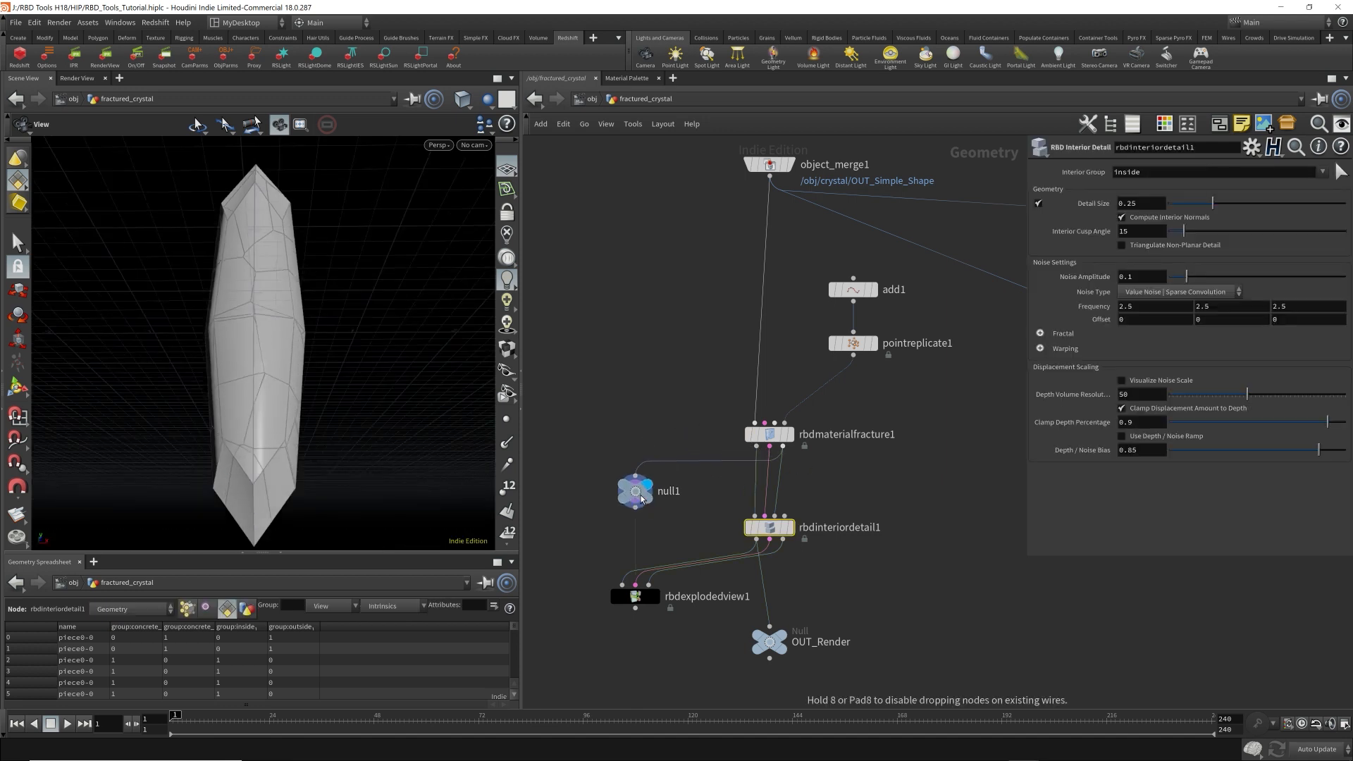
middle_click_drag(841, 480, 834, 457)
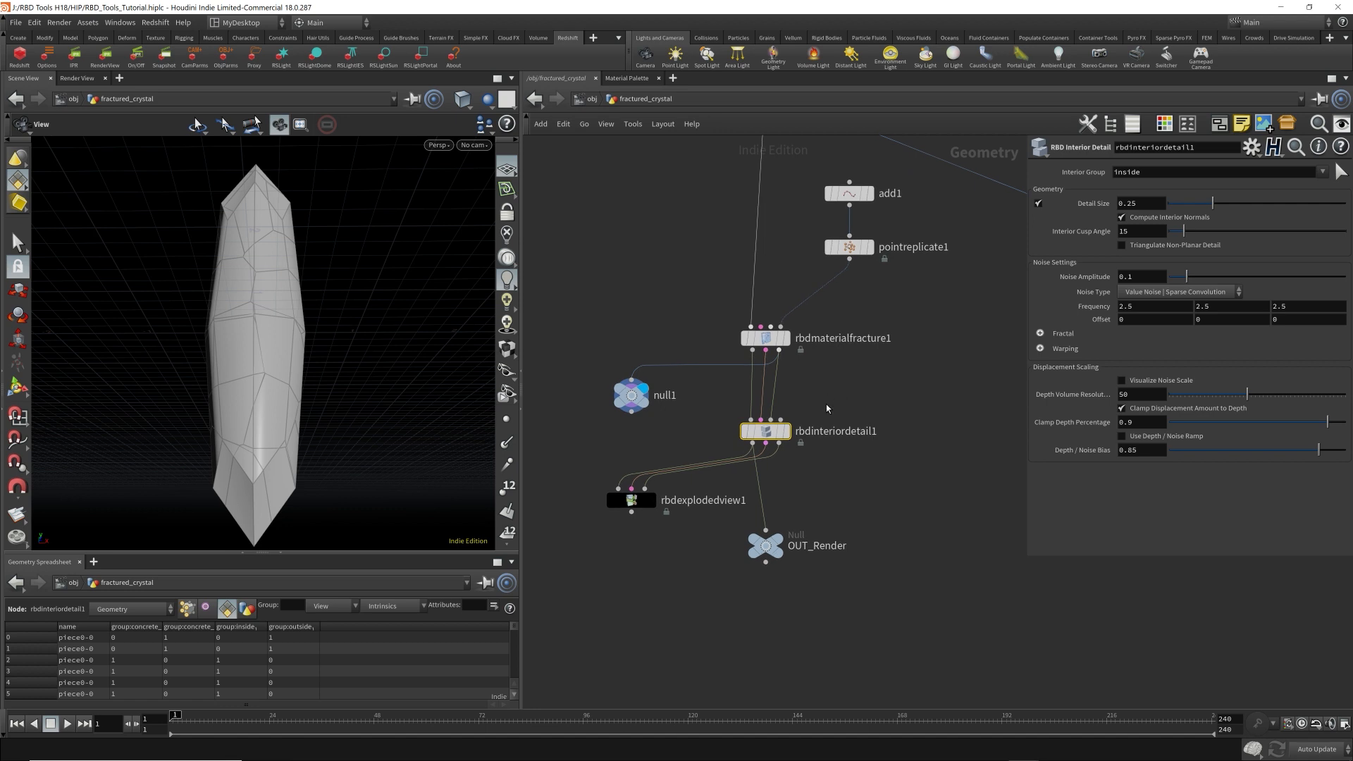
left_click(750, 340)
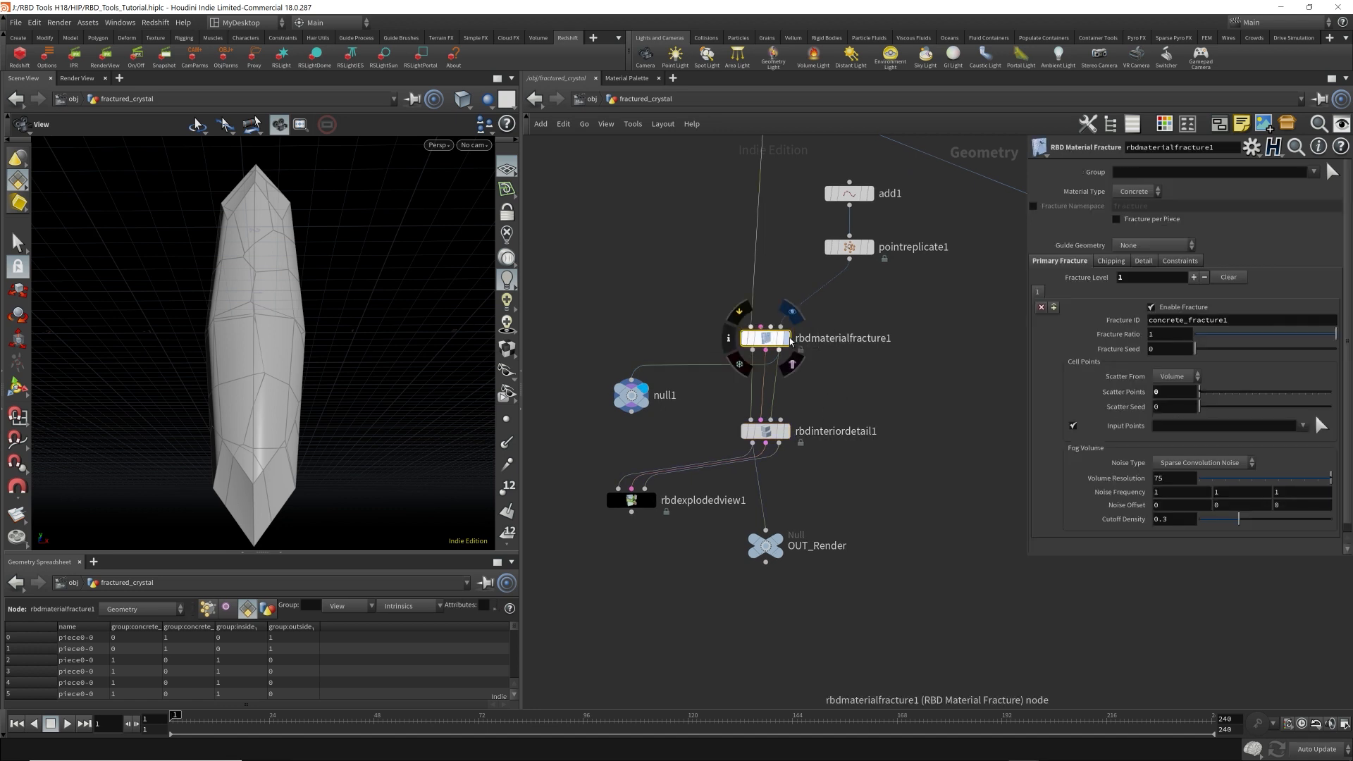